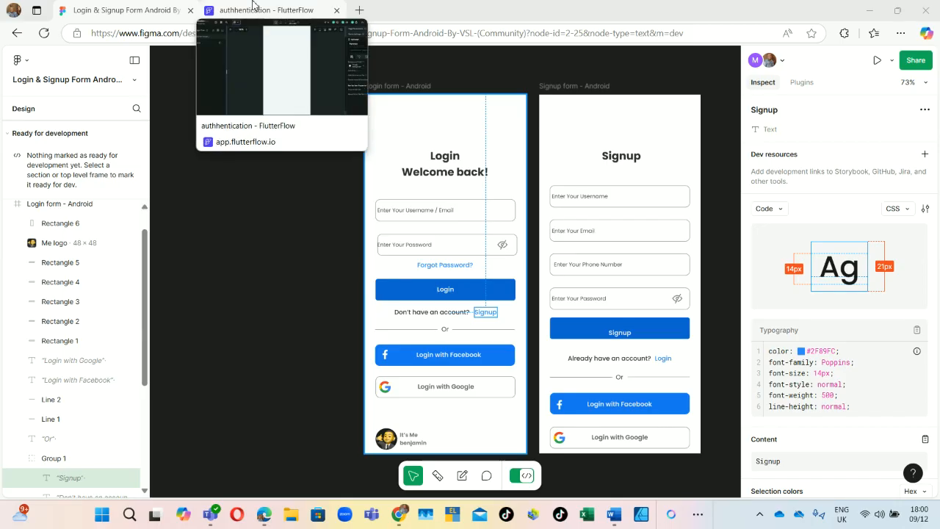
Step: Compare the Figma Login form design with FlutterFlow, ending on the empty loginpage
{"action": "left_click", "coordinate": [263, 11]}
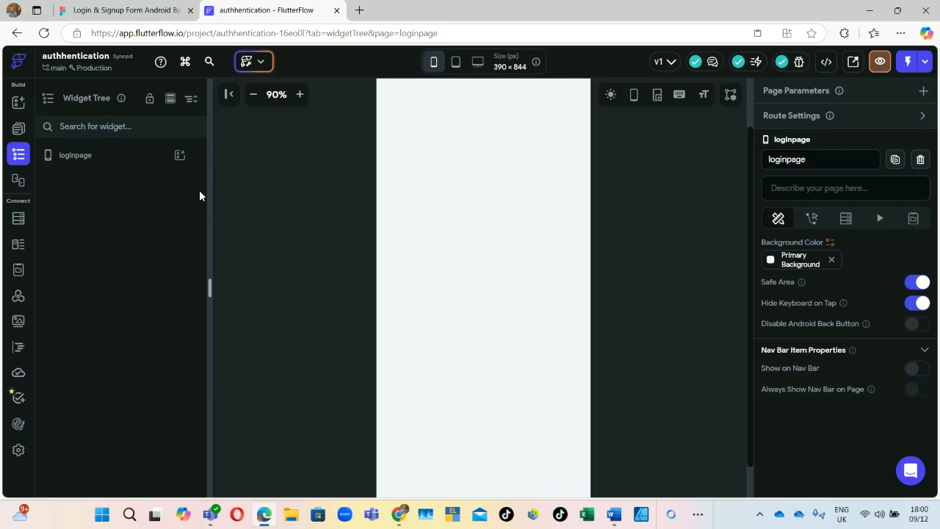
{"action": "left_click", "coordinate": [125, 10]}
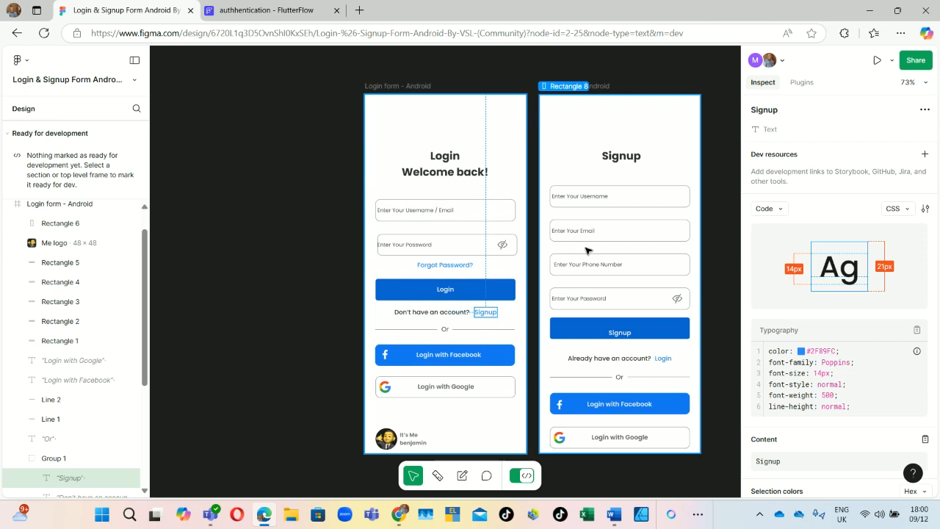
{"action": "scroll", "coordinate": [588, 250], "scroll_direction": "down", "scroll_amount": 1}
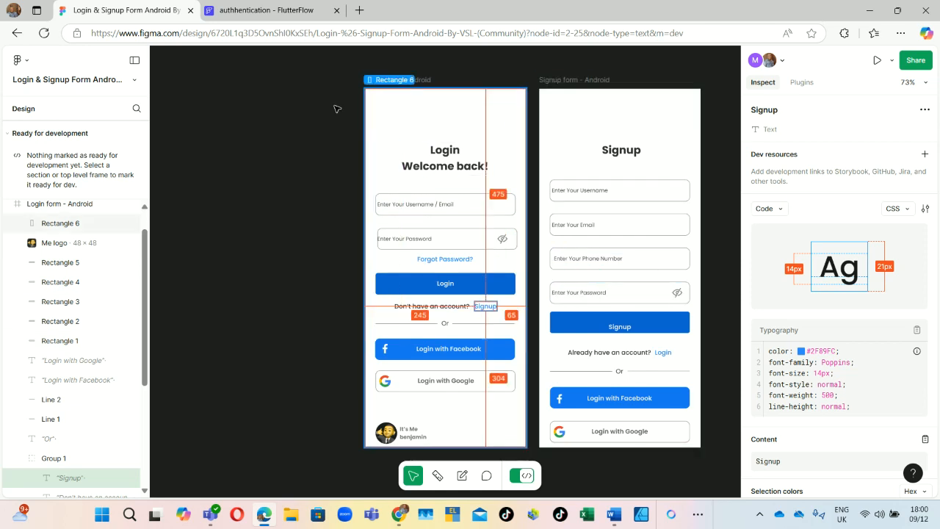
{"action": "left_click", "coordinate": [258, 9]}
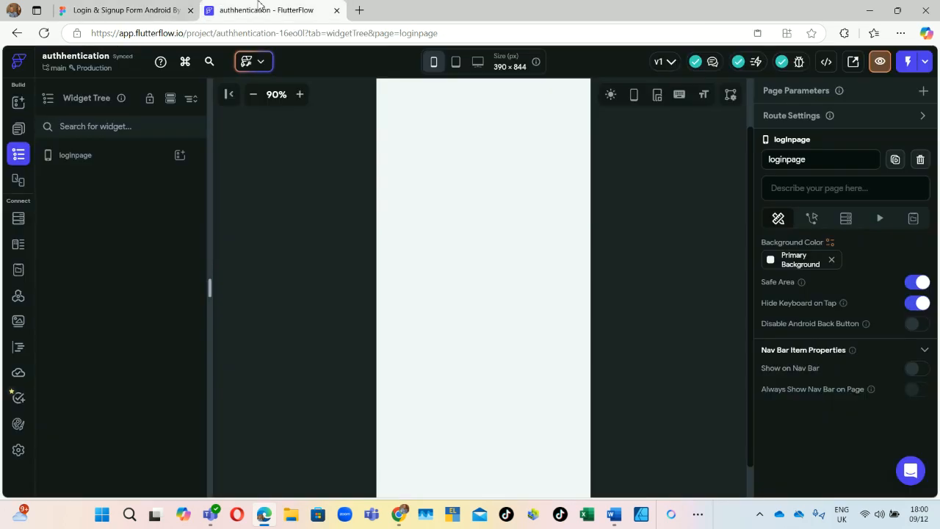
{"action": "left_click", "coordinate": [121, 9]}
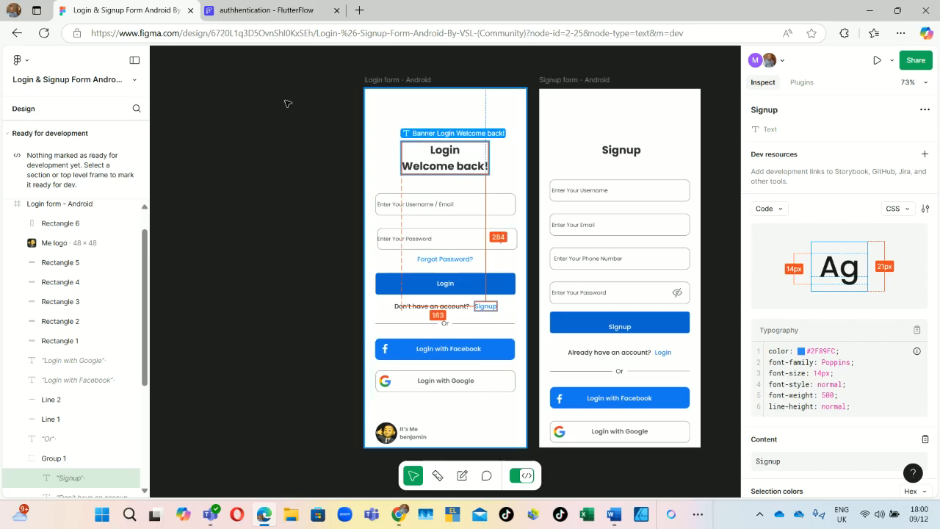
{"action": "left_click", "coordinate": [257, 6]}
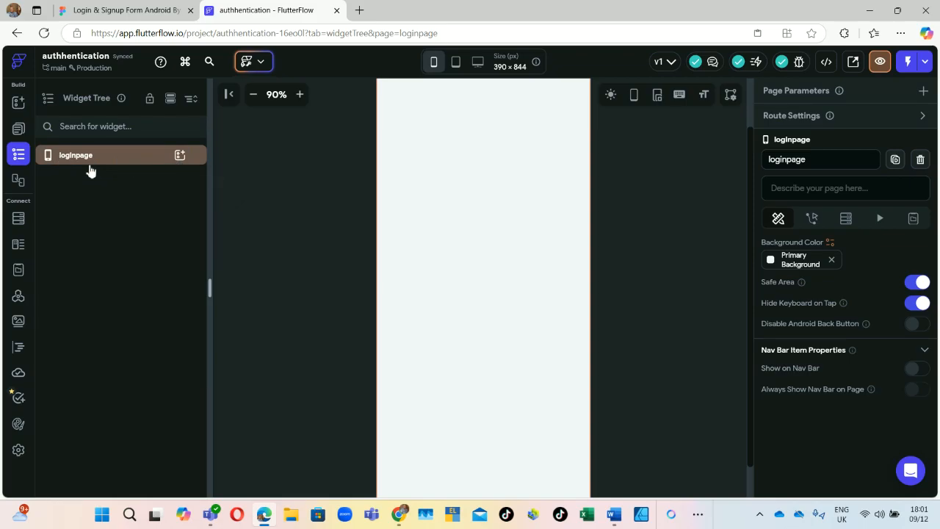
Step: Add a Column to loginpage, then a Hello World Text widget inside it, checking Figma in between
{"action": "left_click", "coordinate": [180, 157]}
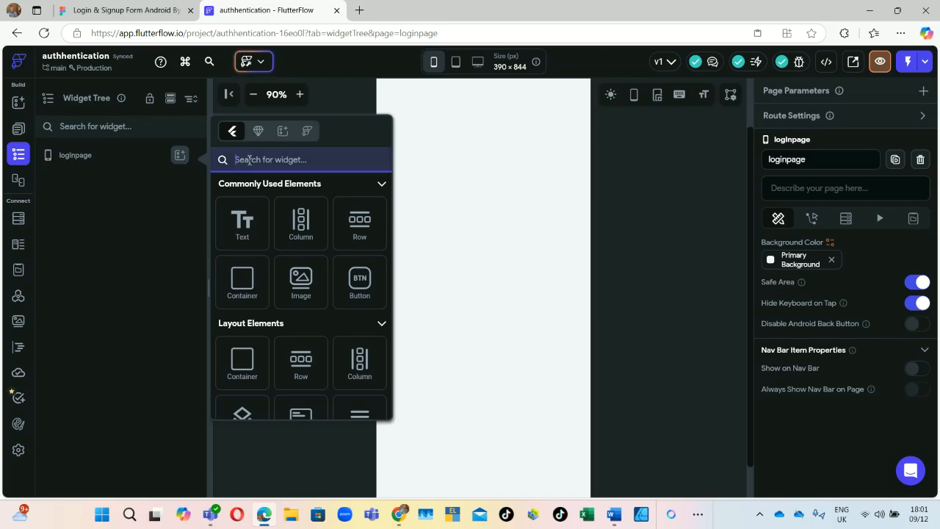
{"action": "left_click", "coordinate": [297, 220]}
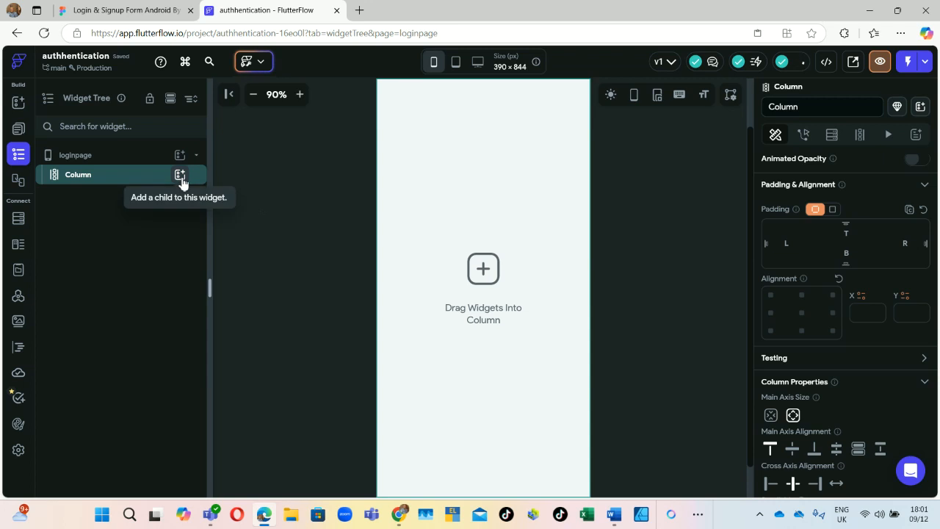
{"action": "left_click", "coordinate": [138, 10]}
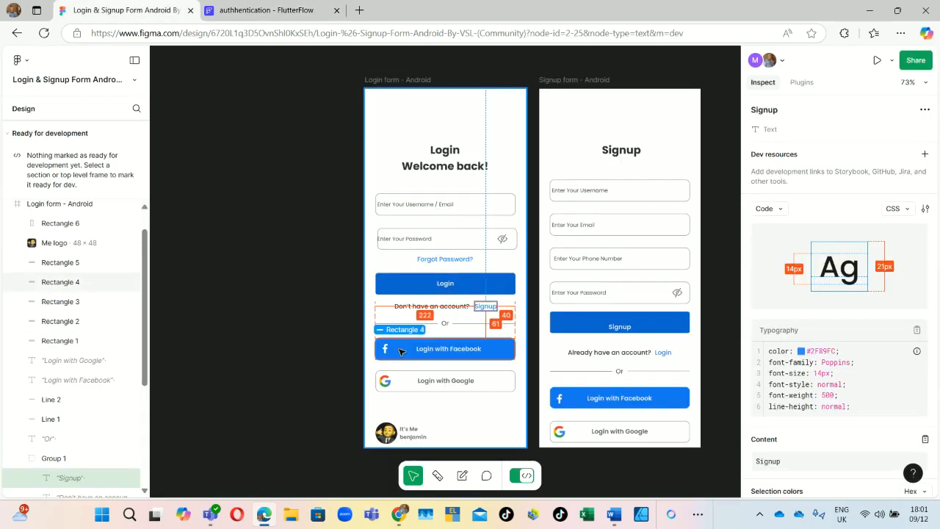
{"action": "left_click", "coordinate": [253, 18]}
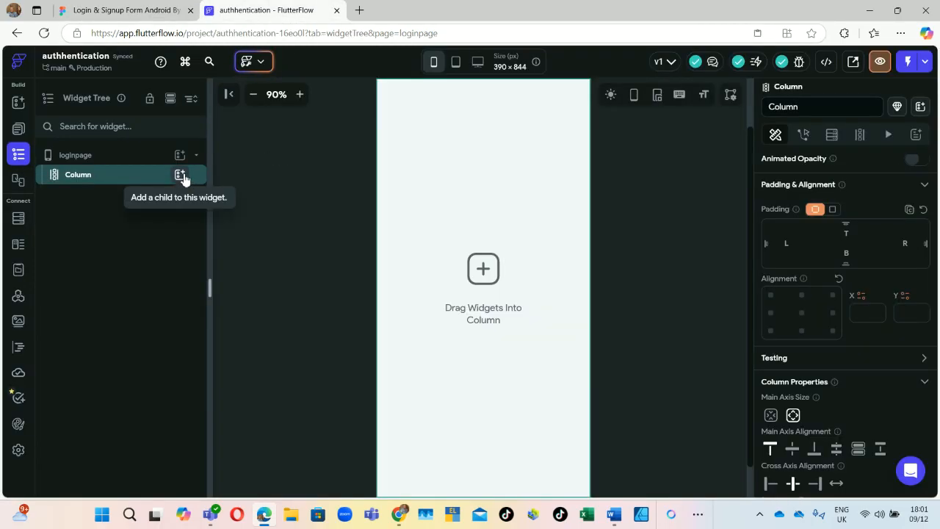
{"action": "left_click", "coordinate": [151, 10]}
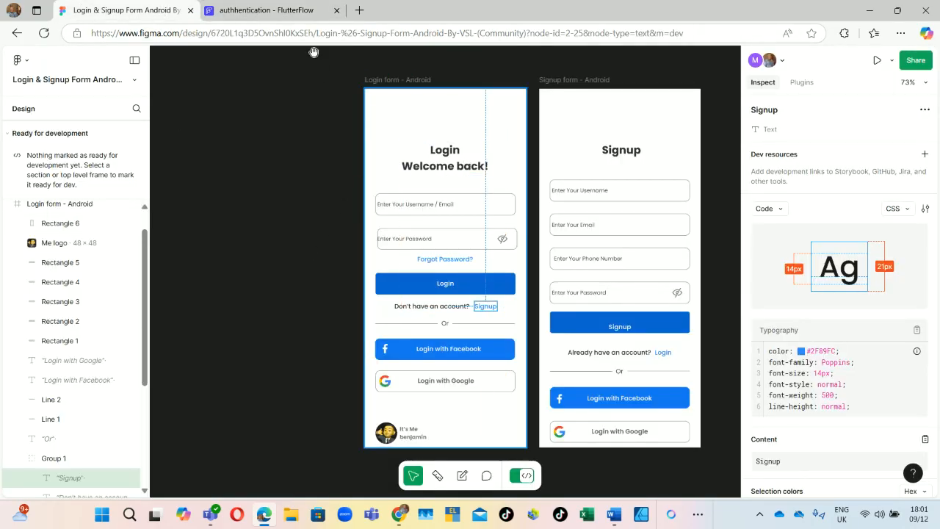
{"action": "left_click", "coordinate": [268, 11]}
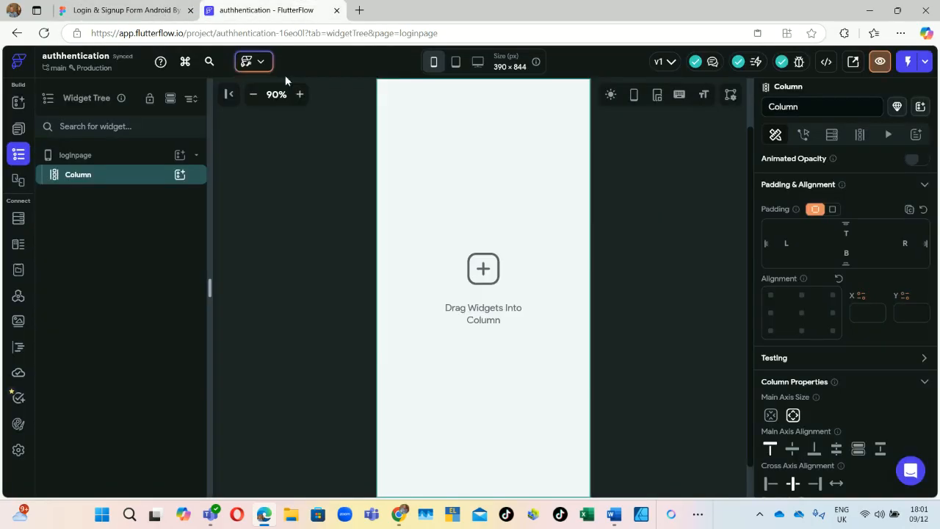
{"action": "left_click", "coordinate": [180, 175]}
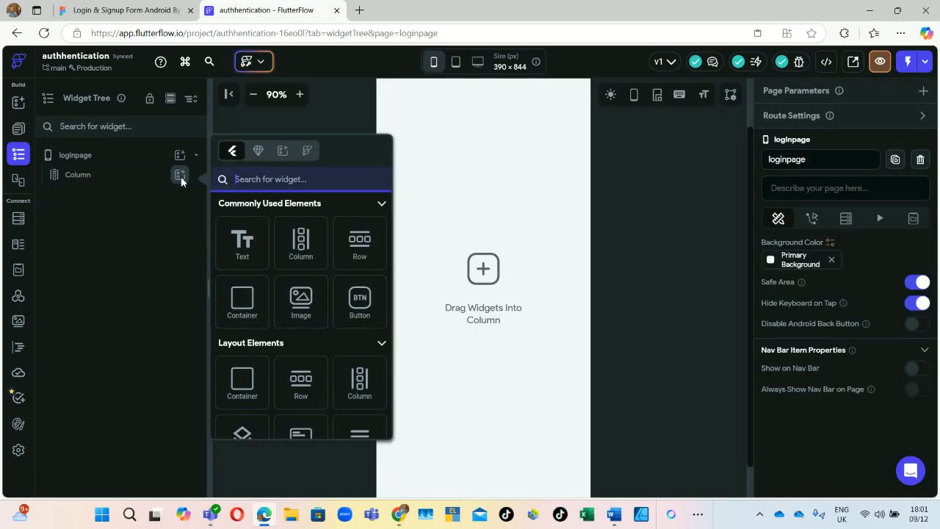
{"action": "left_click", "coordinate": [244, 241]}
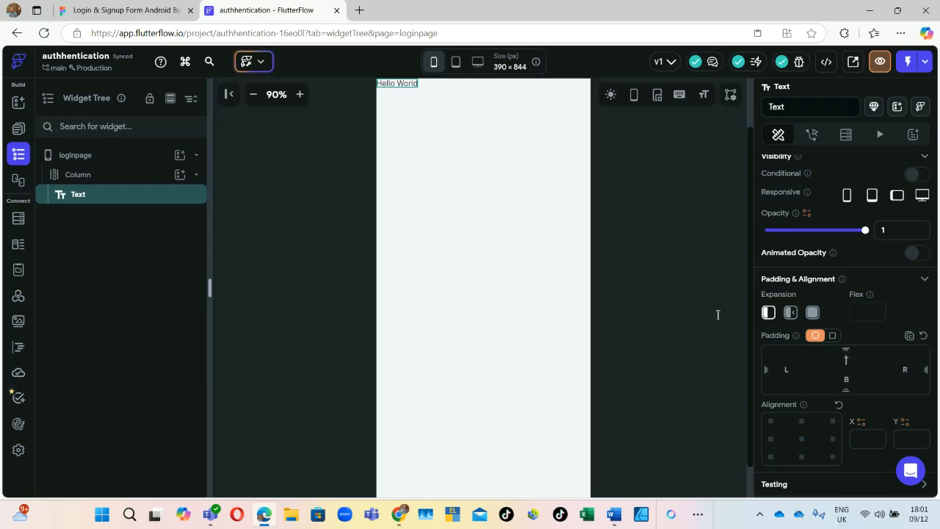
Step: Give the Text widget padding of 119 top, 82 left and 84 right, per the Figma heading
{"action": "left_click", "coordinate": [124, 10]}
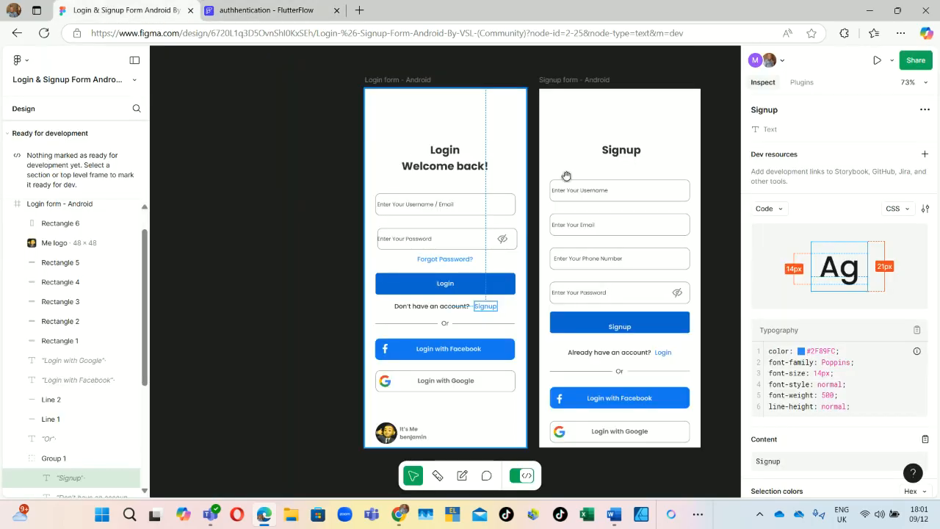
{"action": "left_click", "coordinate": [455, 164]}
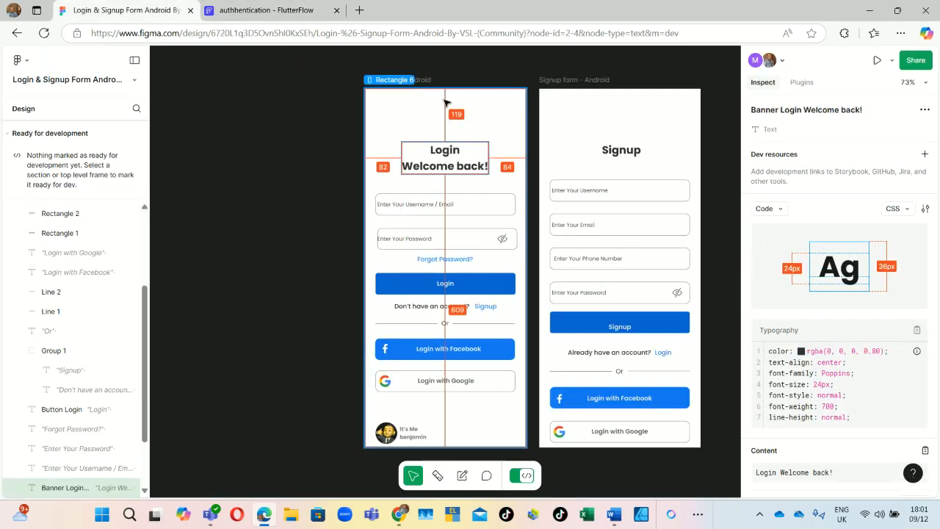
{"action": "left_click", "coordinate": [271, 10]}
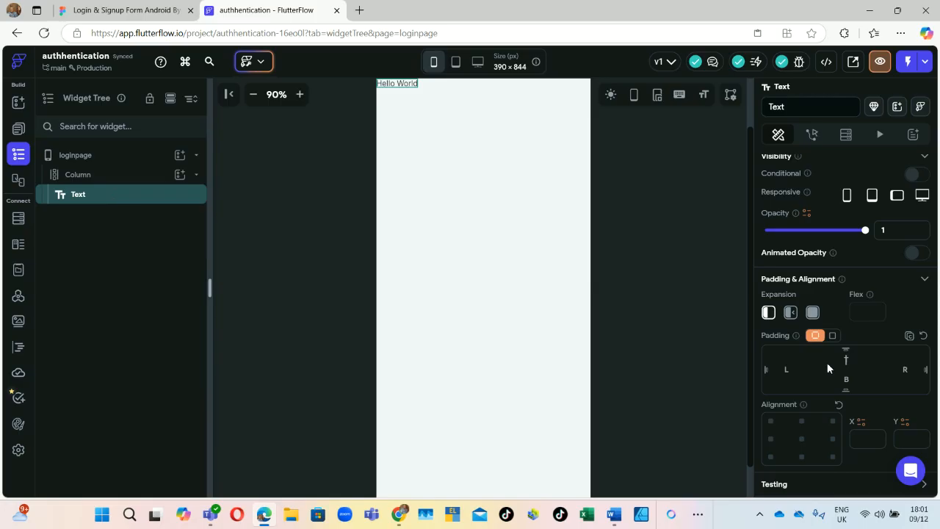
{"action": "type", "text": "119"}
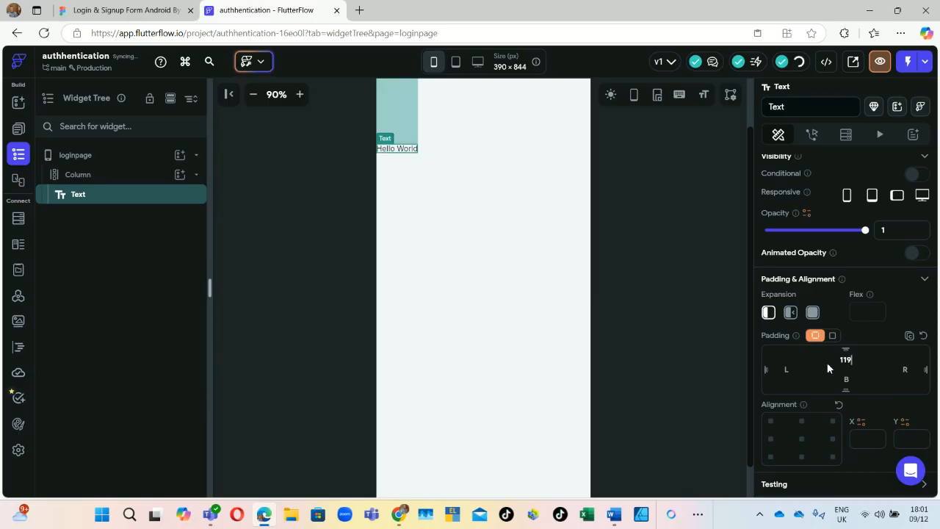
{"action": "left_click", "coordinate": [129, 11]}
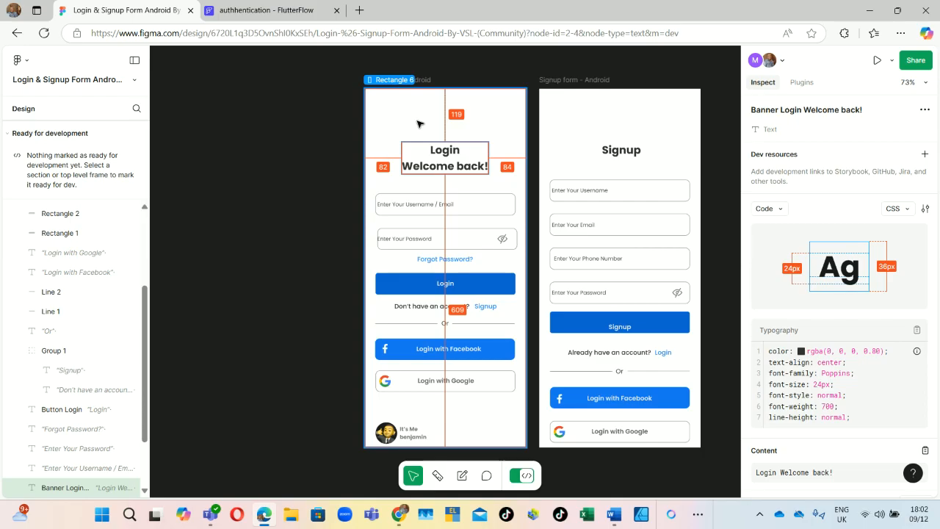
{"action": "left_click", "coordinate": [262, 6]}
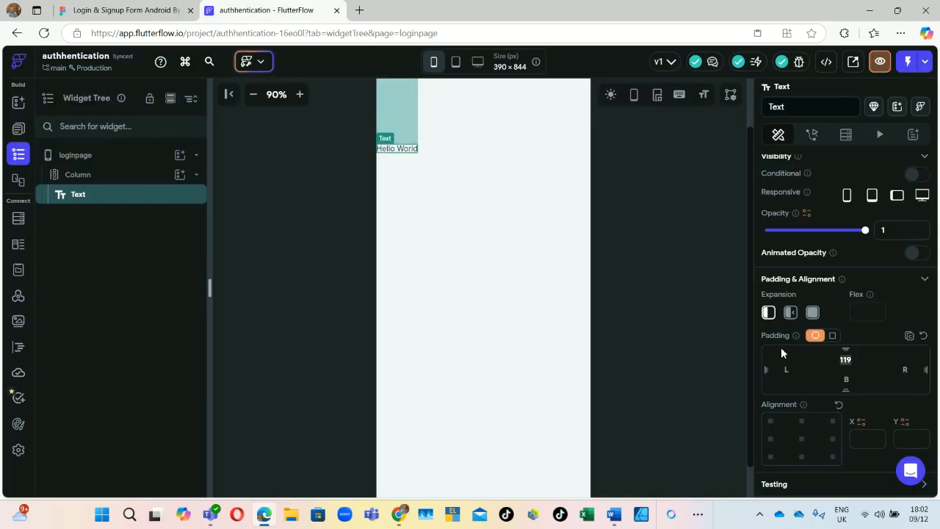
{"action": "left_click", "coordinate": [791, 369]}
{"action": "type", "text": "82"}
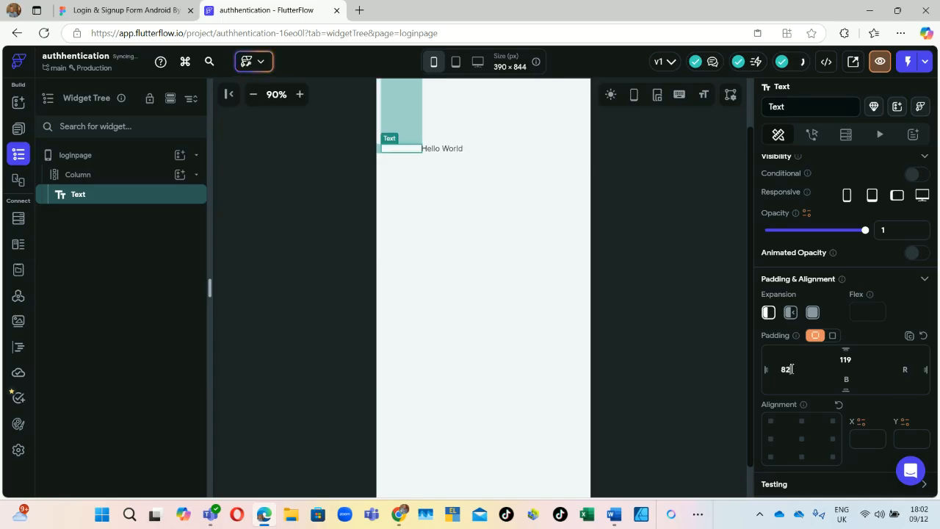
{"action": "left_click", "coordinate": [902, 368]}
{"action": "type", "text": "84"}
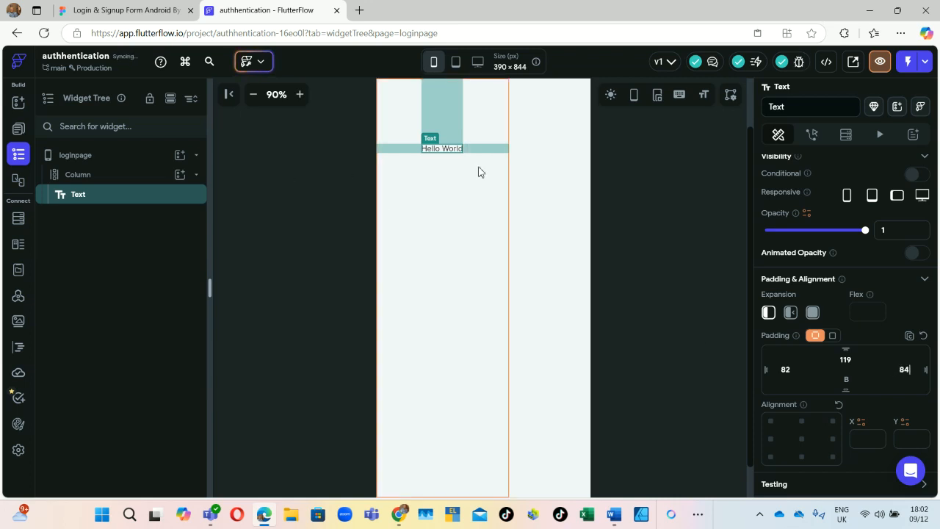
Step: Copy the 'Login Welcome back!' heading text from the Figma design
{"action": "left_click", "coordinate": [87, 8]}
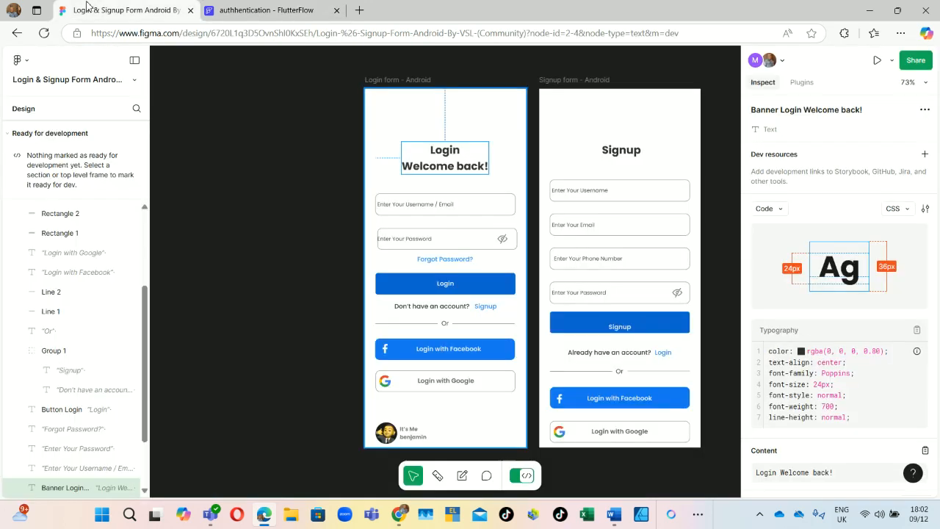
{"action": "double_click", "coordinate": [445, 151]}
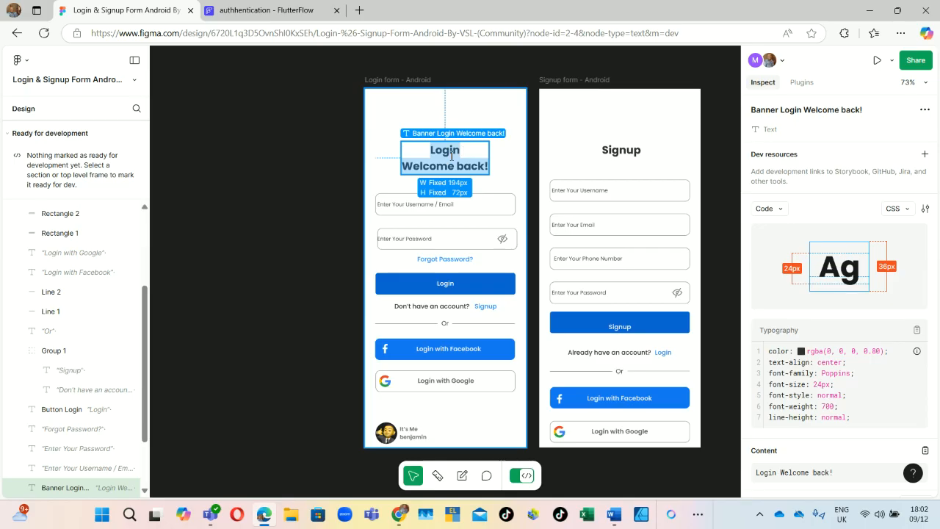
{"action": "right_click", "coordinate": [452, 155]}
{"action": "left_click", "coordinate": [471, 161]}
{"action": "left_click", "coordinate": [323, 12]}
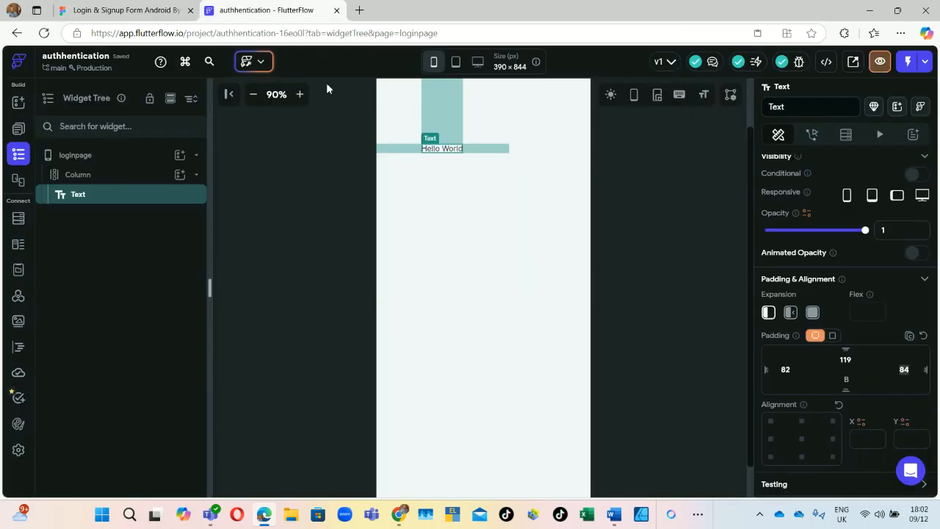
{"action": "scroll", "coordinate": [842, 155], "scroll_direction": "up", "scroll_amount": 2}
Step: Replace Hello World with the pasted 'Login Welcome back!' text and apply the Headline Large style
{"action": "left_click", "coordinate": [810, 224]}
{"action": "key", "text": "ctrl+a"}
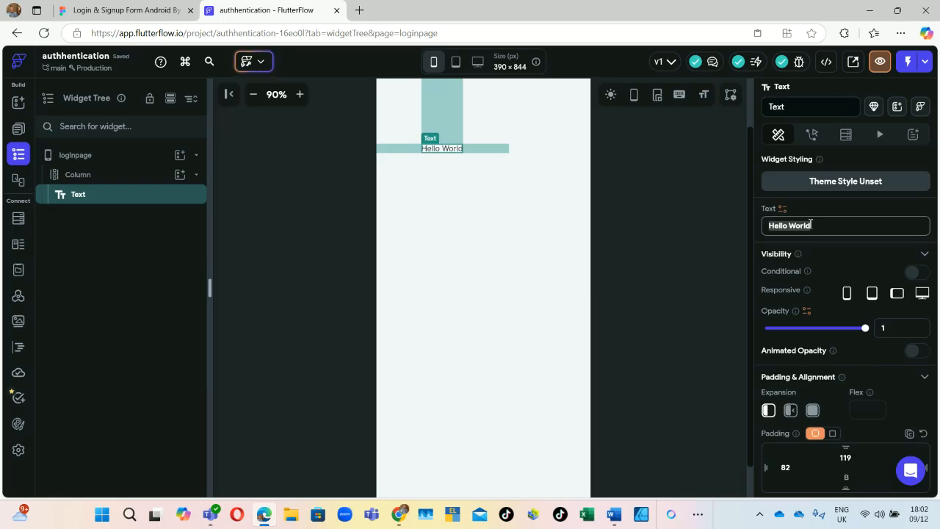
{"action": "key", "text": "ctrl+v"}
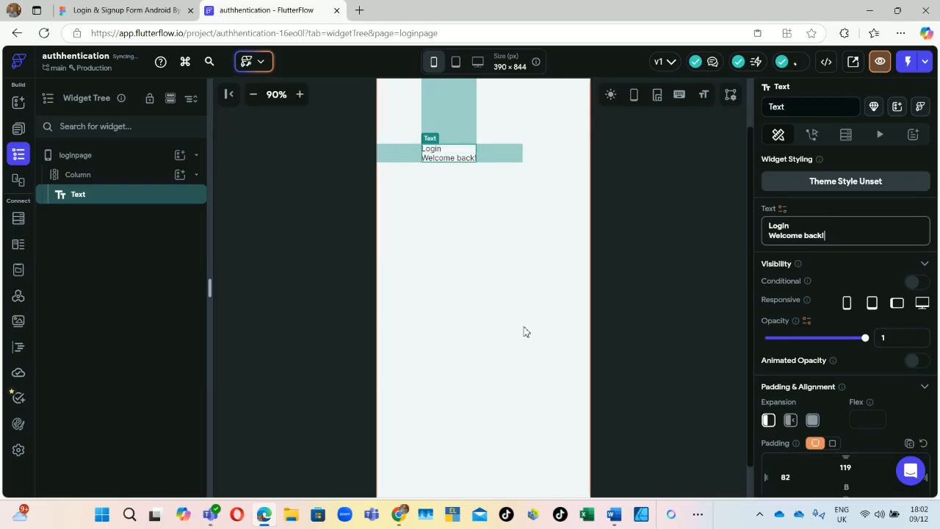
{"action": "scroll", "coordinate": [837, 336], "scroll_direction": "down", "scroll_amount": 6}
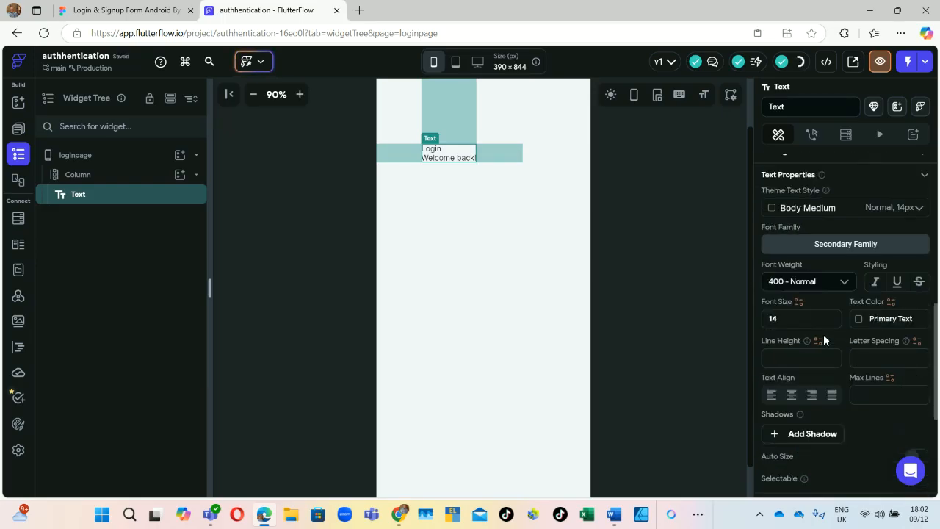
{"action": "left_click", "coordinate": [842, 207]}
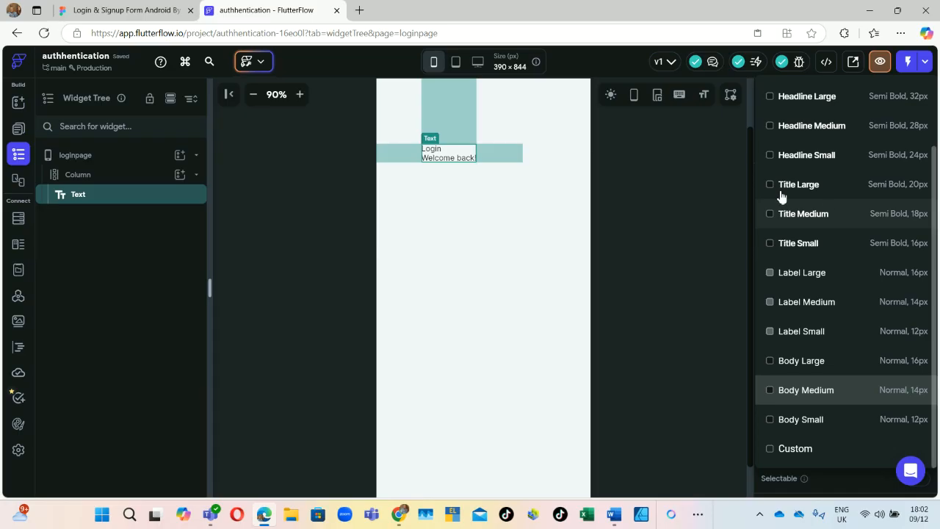
{"action": "scroll", "coordinate": [781, 198], "scroll_direction": "up", "scroll_amount": 1}
{"action": "left_click", "coordinate": [799, 145]}
{"action": "scroll", "coordinate": [808, 294], "scroll_direction": "up", "scroll_amount": 2}
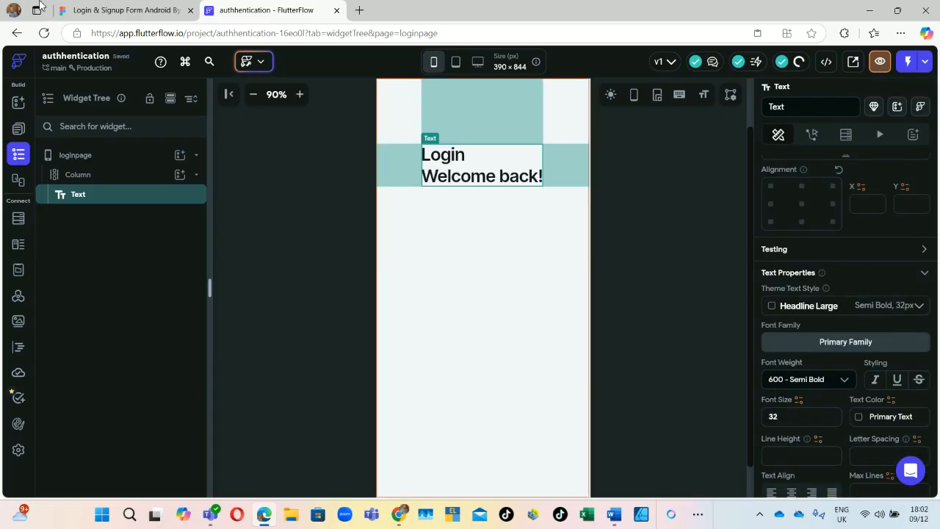
Step: Change the heading's font size from 32 to 24, matching the Figma design
{"action": "left_click", "coordinate": [89, 7]}
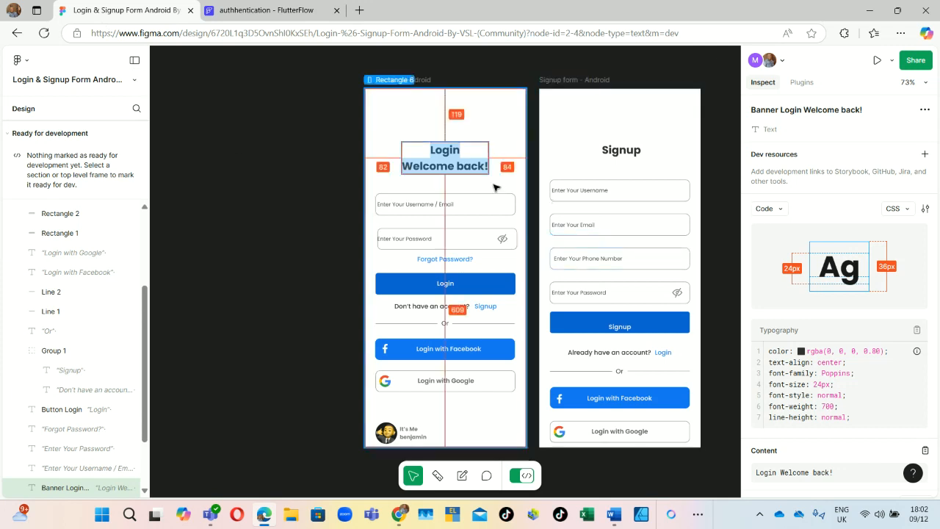
{"action": "scroll", "coordinate": [863, 386], "scroll_direction": "down", "scroll_amount": 2}
{"action": "scroll", "coordinate": [859, 379], "scroll_direction": "down", "scroll_amount": 1}
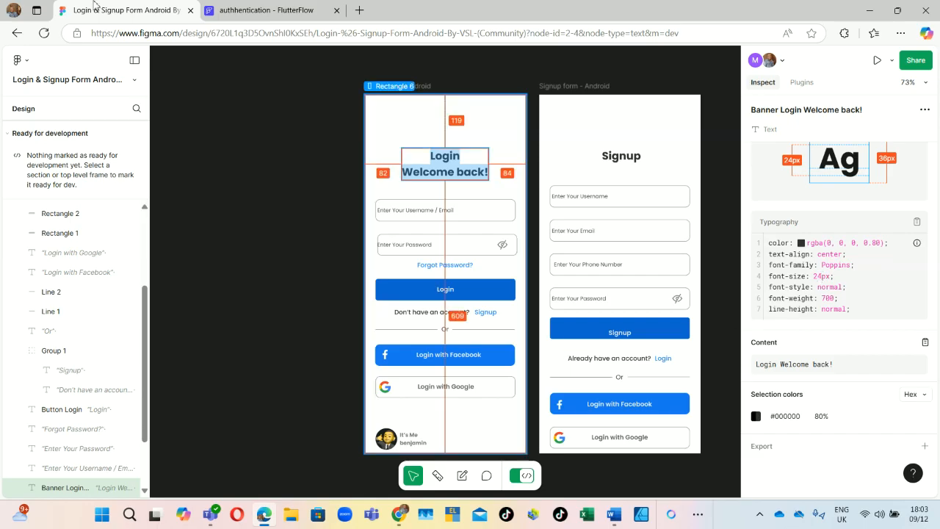
{"action": "left_click", "coordinate": [268, 10]}
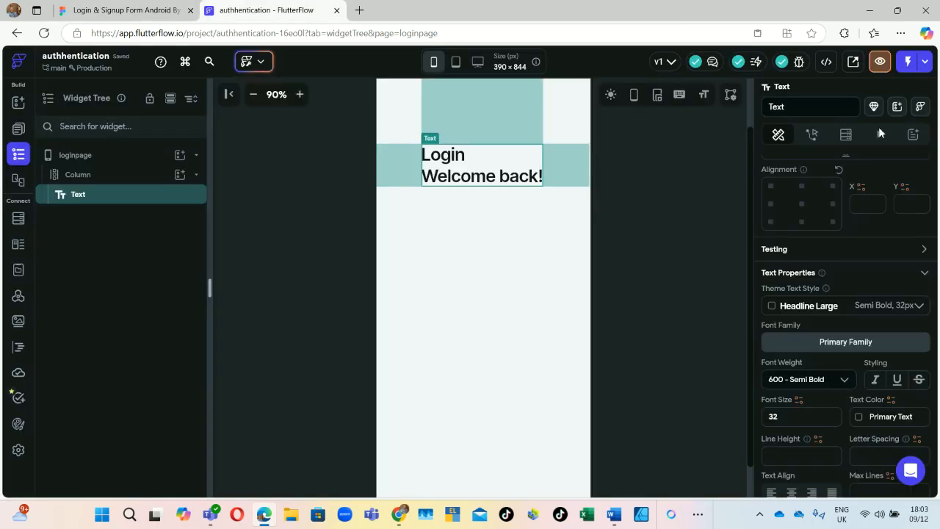
{"action": "double_click", "coordinate": [777, 418]}
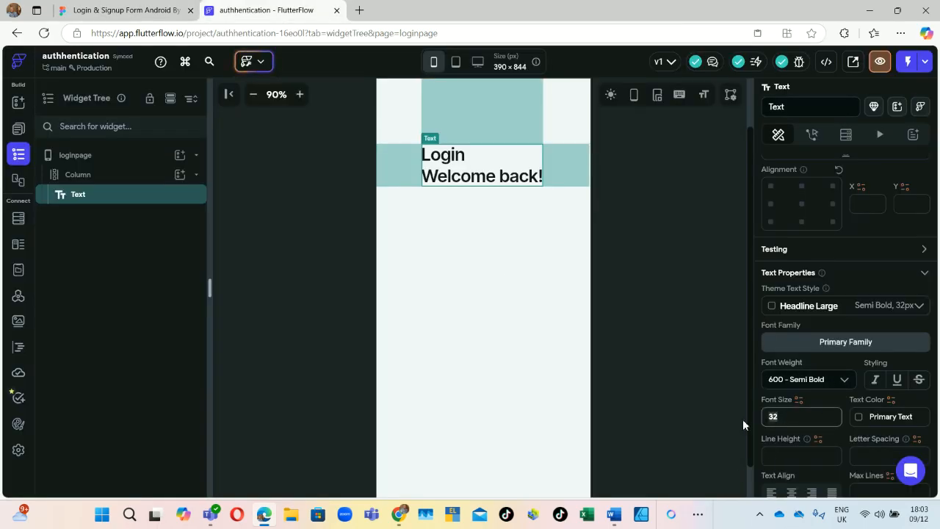
{"action": "type", "text": "24"}
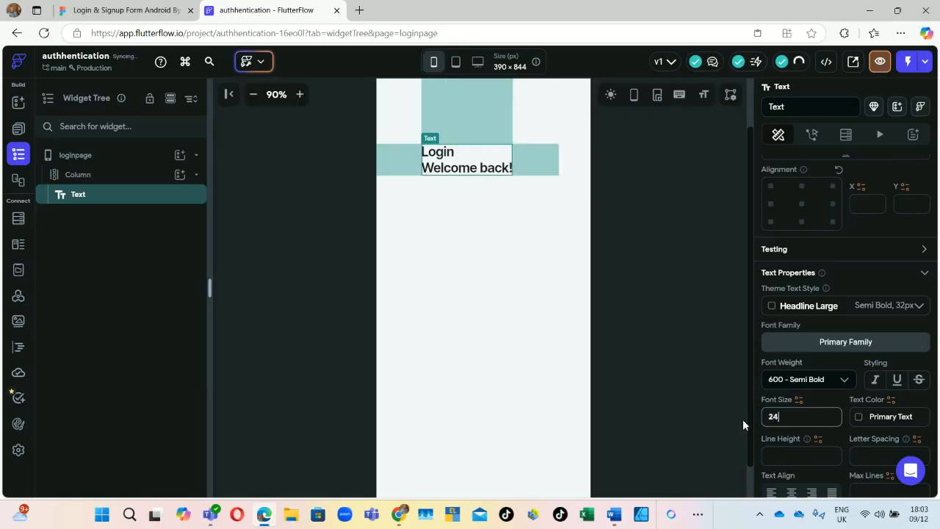
{"action": "left_click", "coordinate": [423, 275]}
{"action": "left_click", "coordinate": [121, 10]}
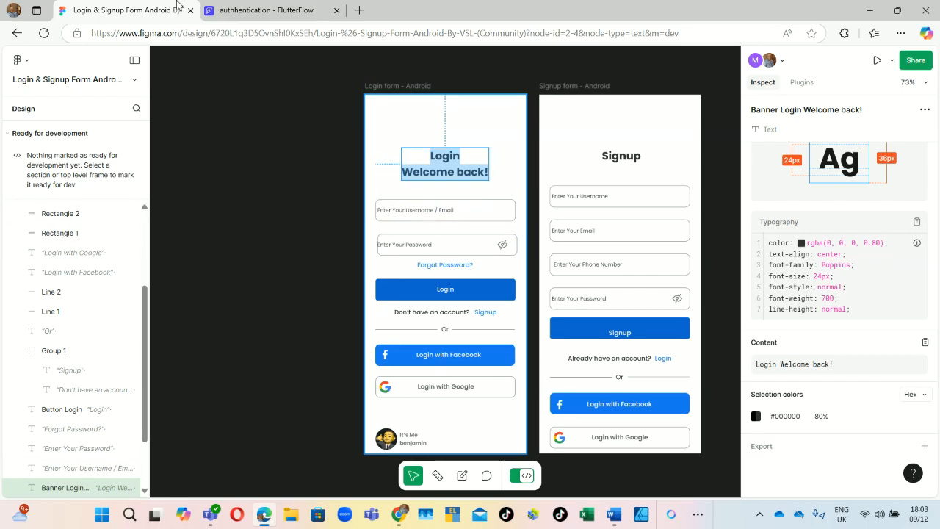
{"action": "left_click", "coordinate": [257, 11]}
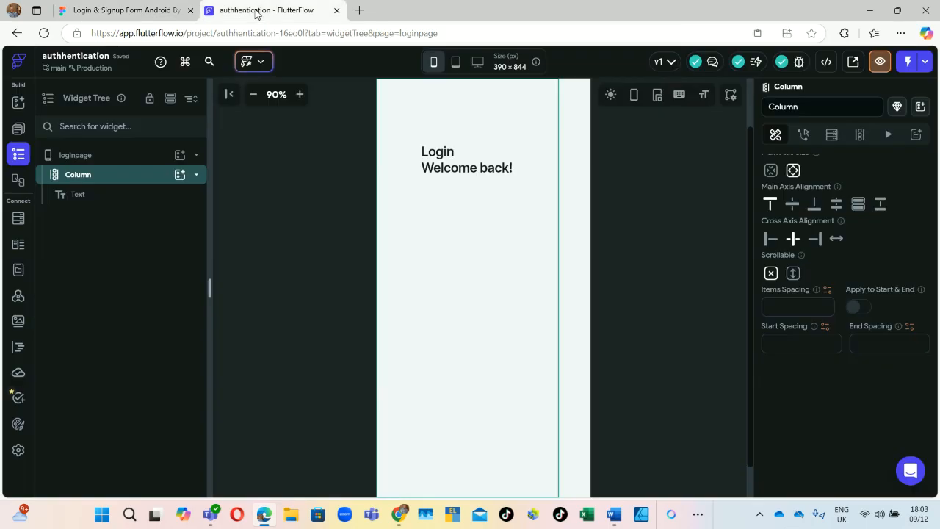
Step: Add a Container below the heading in the Column and start adding a widget inside it
{"action": "left_click", "coordinate": [180, 175]}
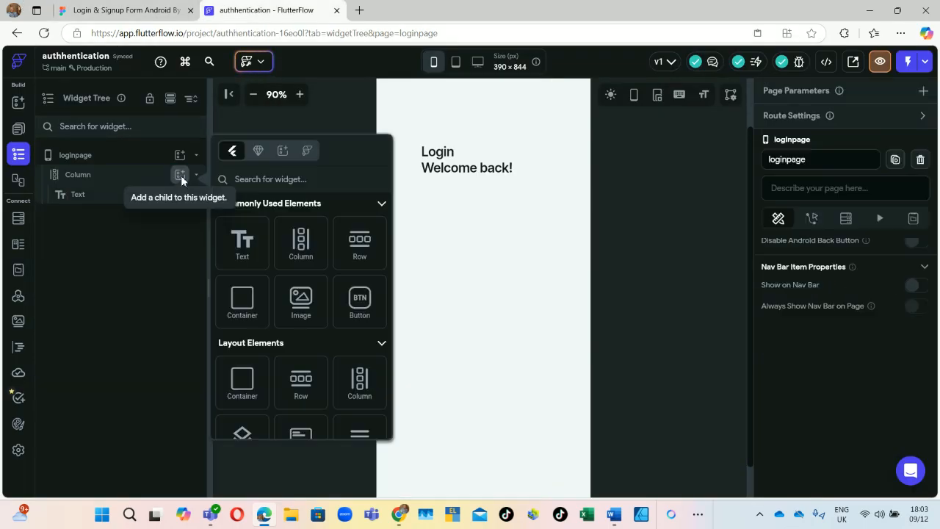
{"action": "left_click", "coordinate": [246, 299]}
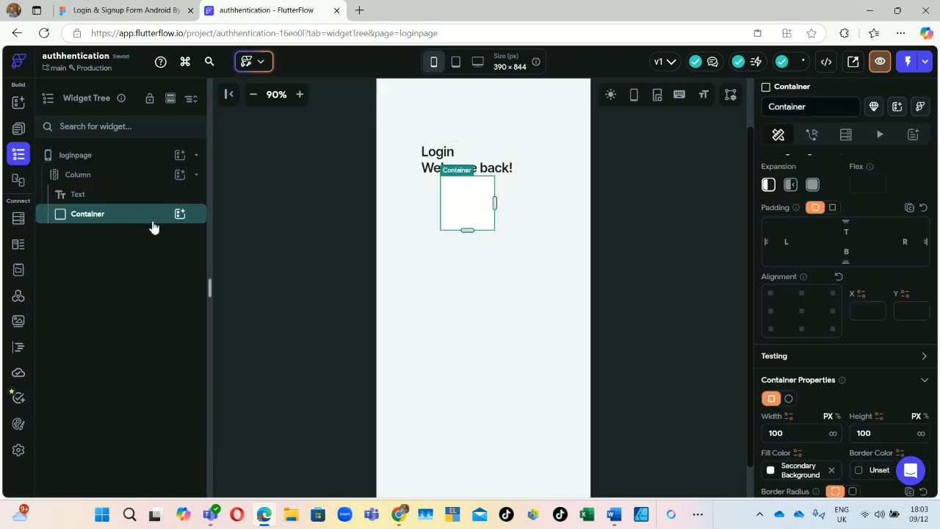
{"action": "left_click", "coordinate": [181, 214]}
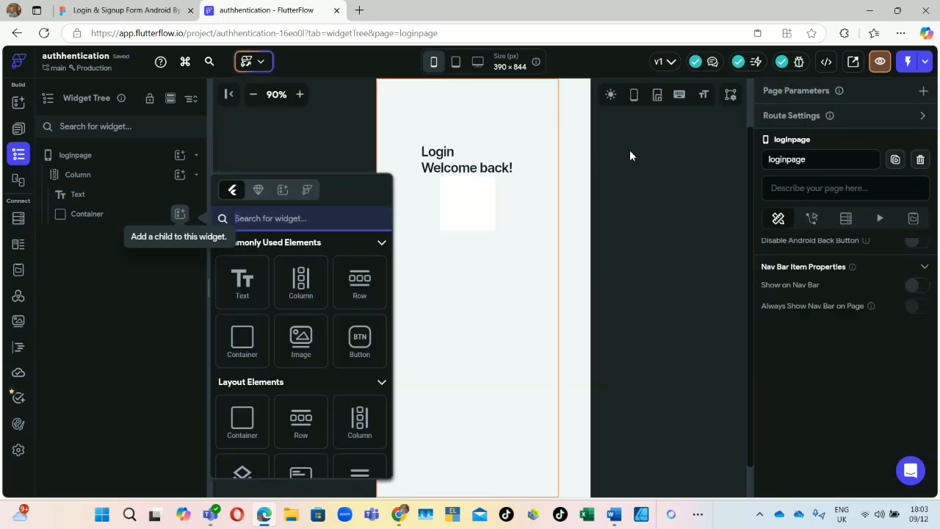
{"action": "left_click", "coordinate": [274, 221]}
Step: Insert a TextField into the Container, then check the Figma username field's placeholder styling
{"action": "type", "text": "i"}
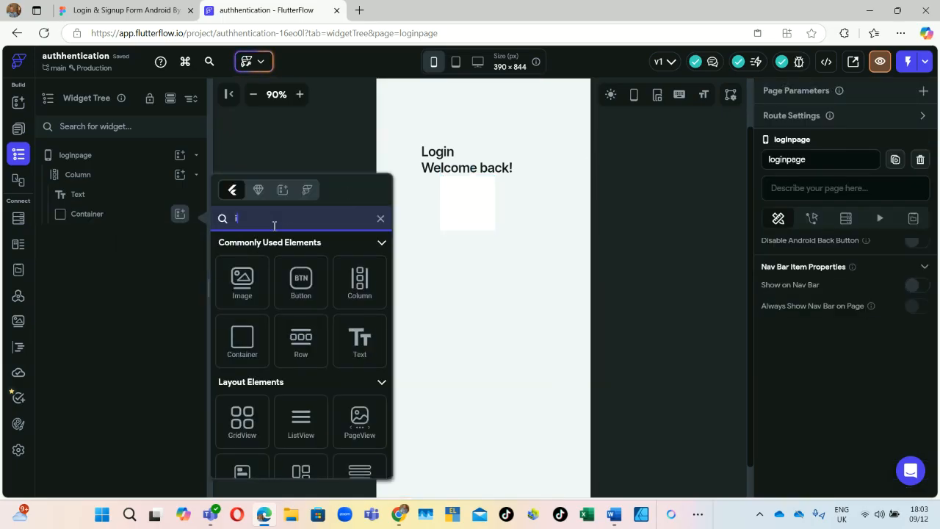
{"action": "key", "text": "BackSpace"}
{"action": "type", "text": "t"}
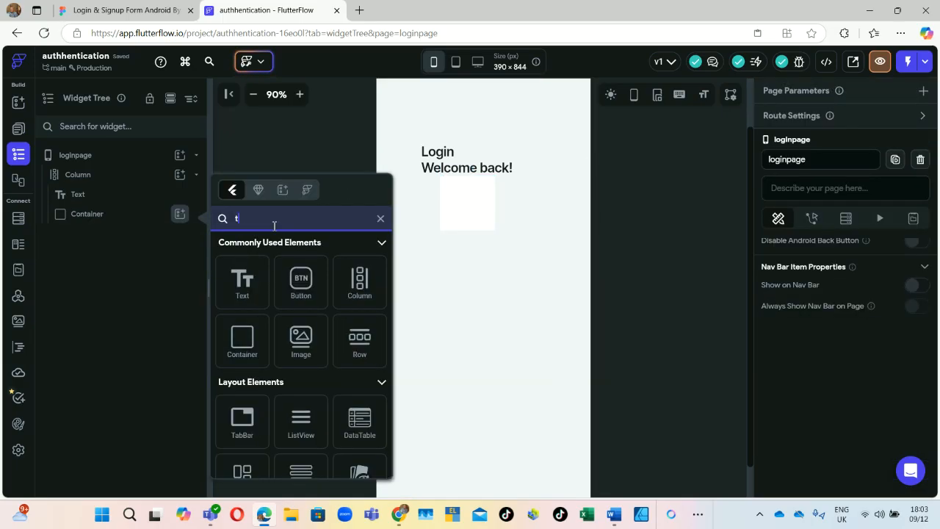
{"action": "type", "text": "ext"}
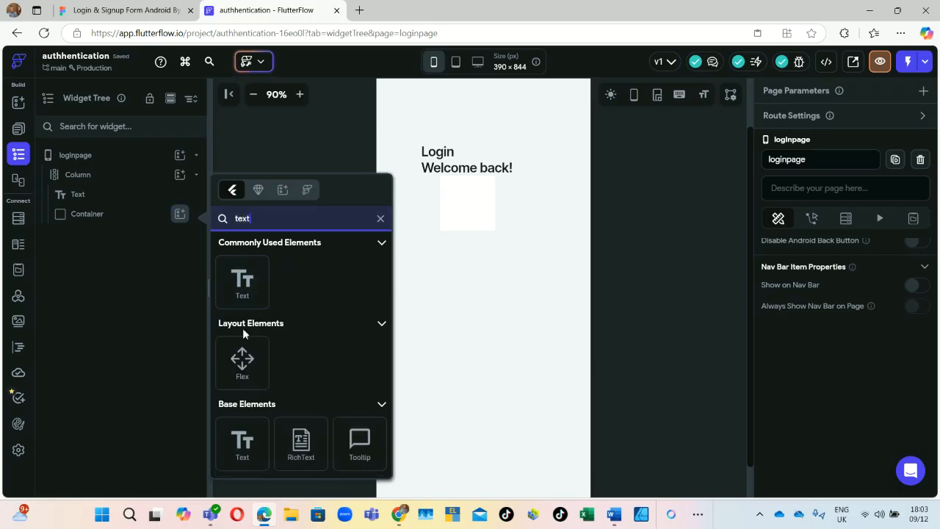
{"action": "type", "text": "f"}
{"action": "left_click", "coordinate": [250, 441]}
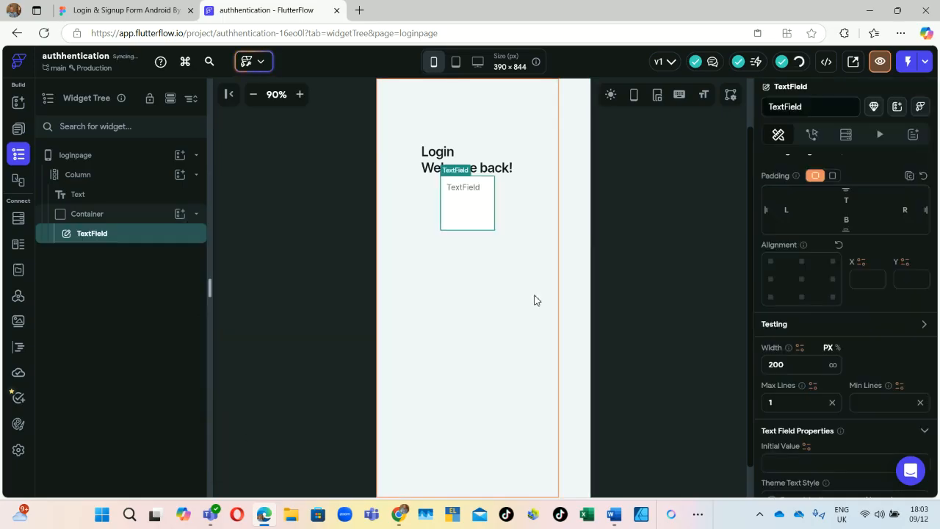
{"action": "left_click", "coordinate": [78, 6]}
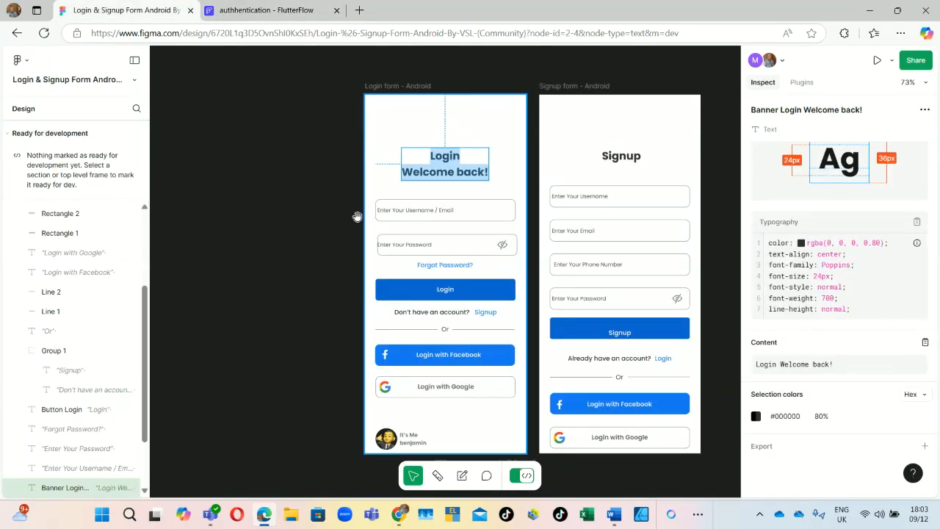
{"action": "left_click", "coordinate": [409, 210]}
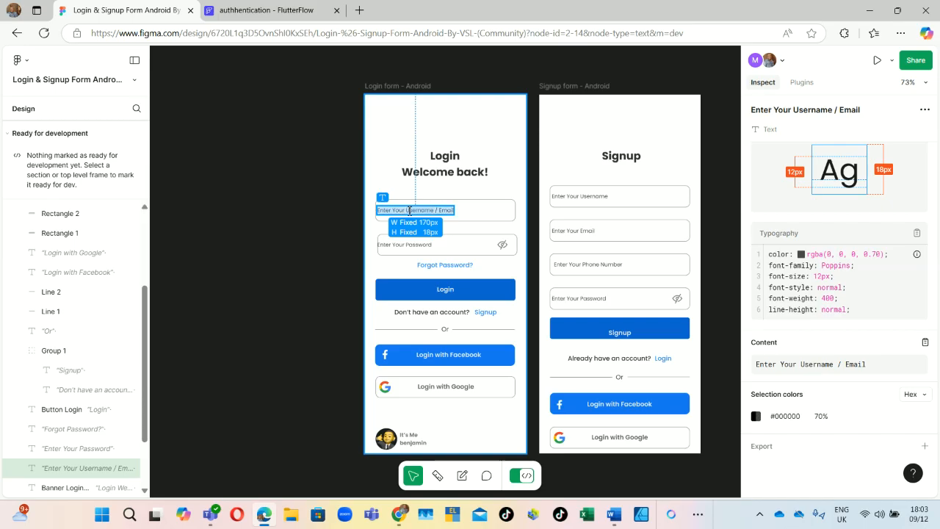
{"action": "left_click", "coordinate": [250, 10]}
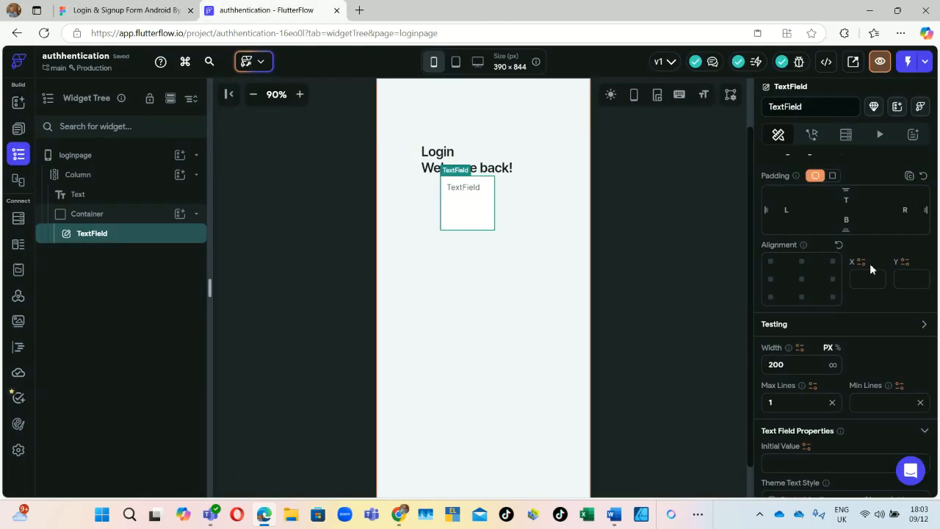
Step: Change the TextField's hint text from 'TextField' to 'Enter Your Username / Email'
{"action": "scroll", "coordinate": [801, 367], "scroll_direction": "down", "scroll_amount": 10}
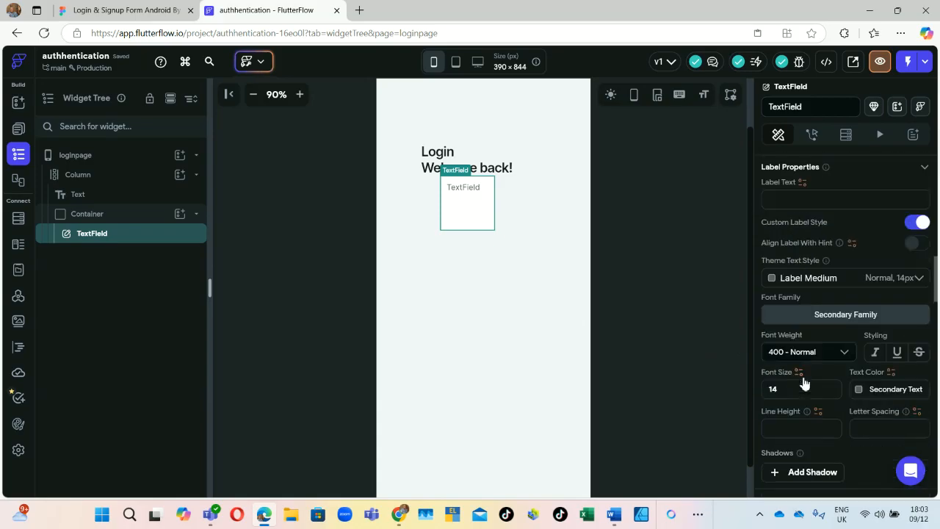
{"action": "scroll", "coordinate": [806, 379], "scroll_direction": "down", "scroll_amount": 4}
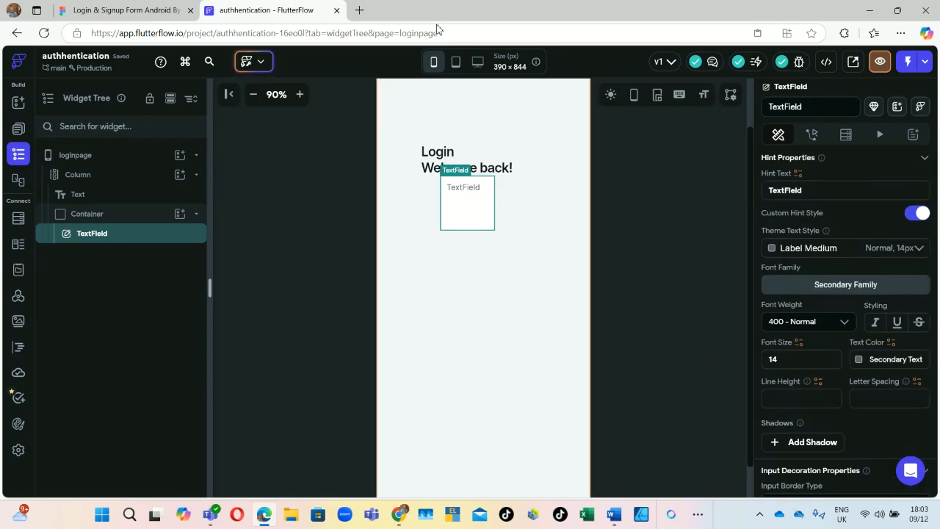
{"action": "scroll", "coordinate": [796, 224], "scroll_direction": "down", "scroll_amount": 5}
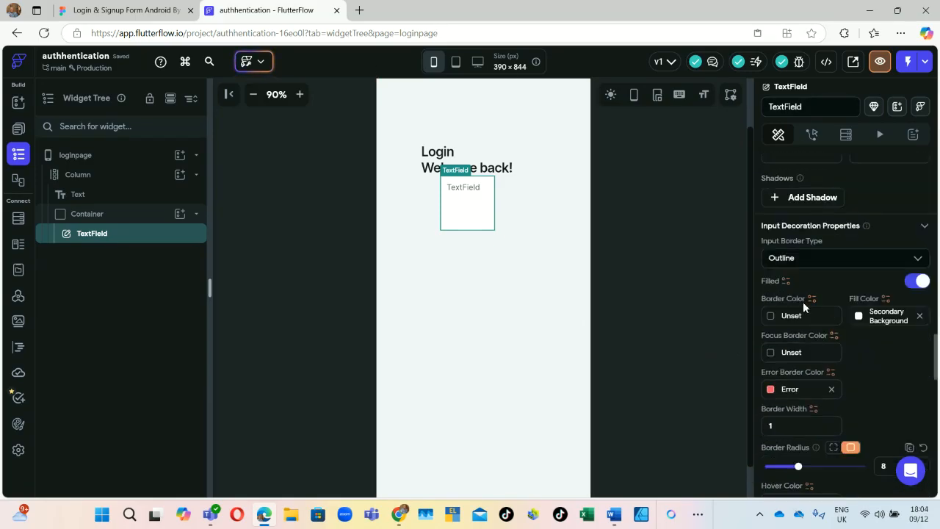
{"action": "scroll", "coordinate": [811, 251], "scroll_direction": "up", "scroll_amount": 3}
{"action": "scroll", "coordinate": [808, 286], "scroll_direction": "down", "scroll_amount": 3}
{"action": "scroll", "coordinate": [805, 282], "scroll_direction": "up", "scroll_amount": 2}
{"action": "scroll", "coordinate": [803, 277], "scroll_direction": "up", "scroll_amount": 3}
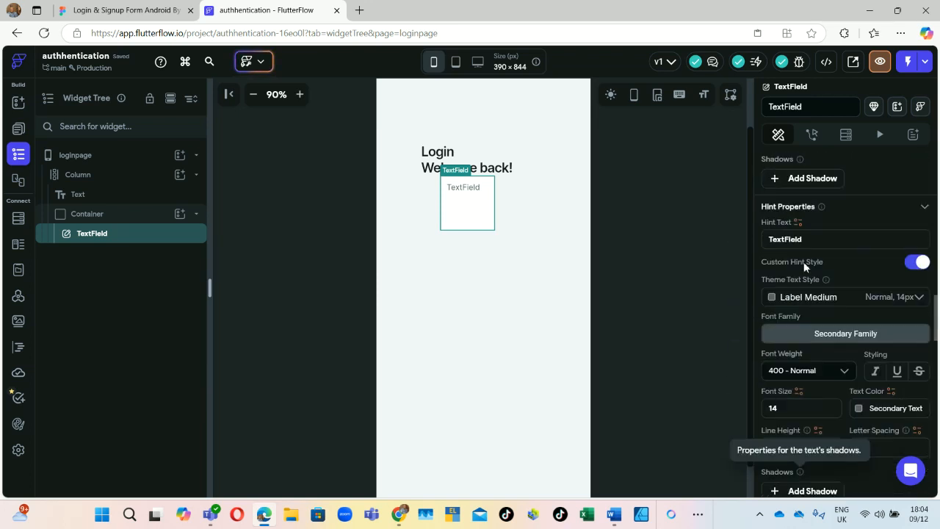
{"action": "double_click", "coordinate": [808, 241]}
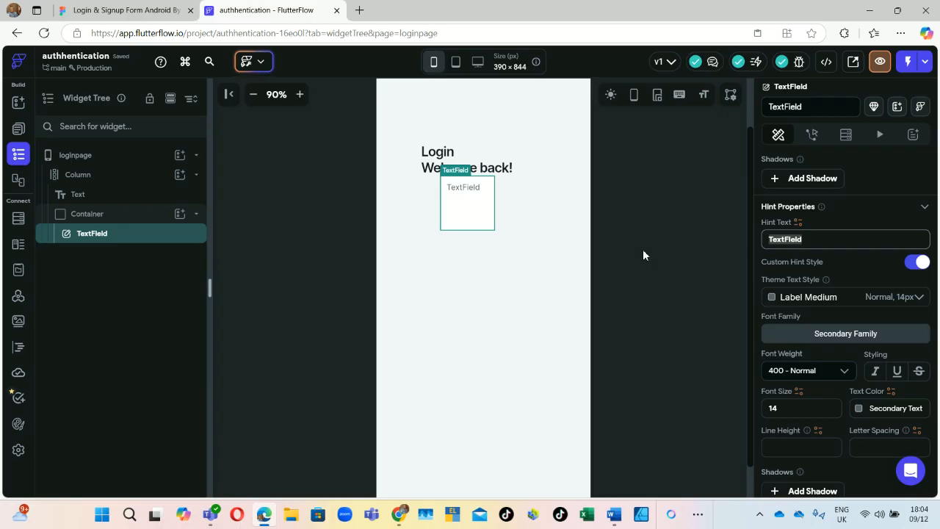
{"action": "key", "text": "BackSpace"}
{"action": "type", "text": "Enter Your Username / Email"}
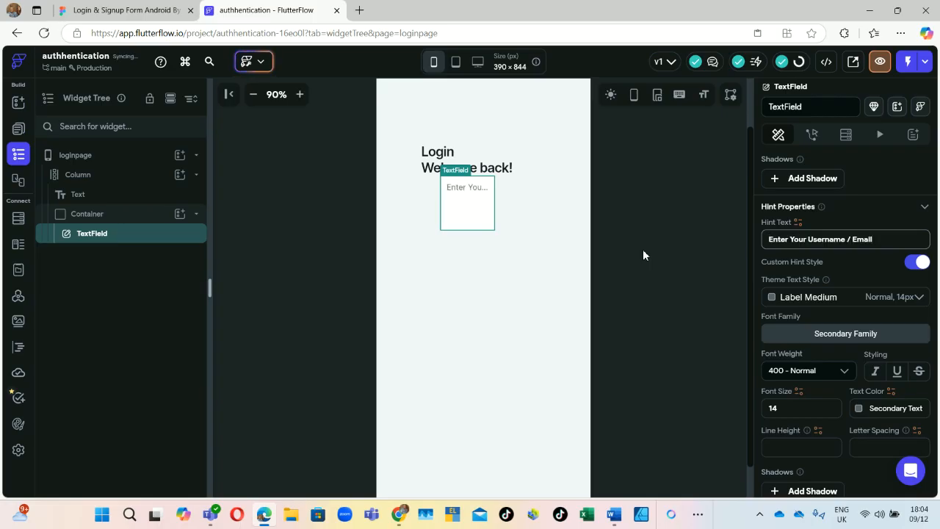
{"action": "scroll", "coordinate": [794, 221], "scroll_direction": "up", "scroll_amount": 2}
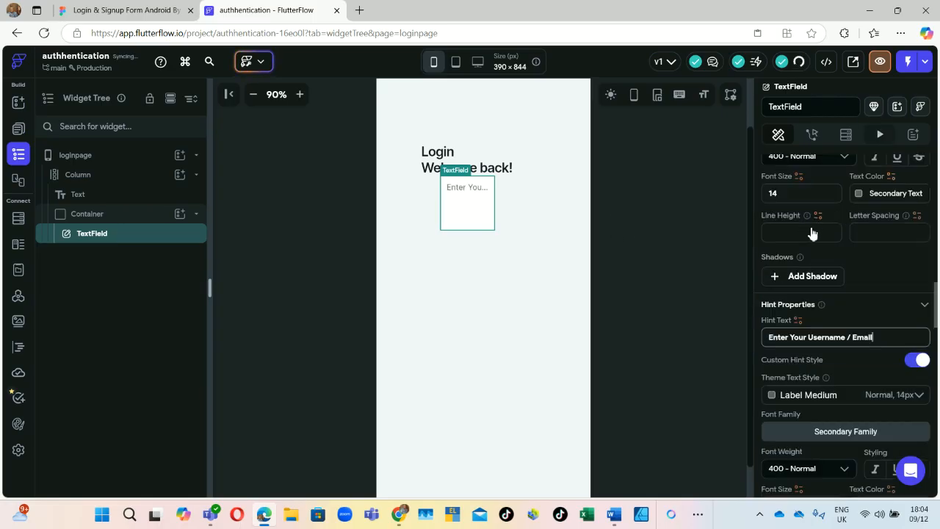
{"action": "scroll", "coordinate": [845, 293], "scroll_direction": "up", "scroll_amount": 3}
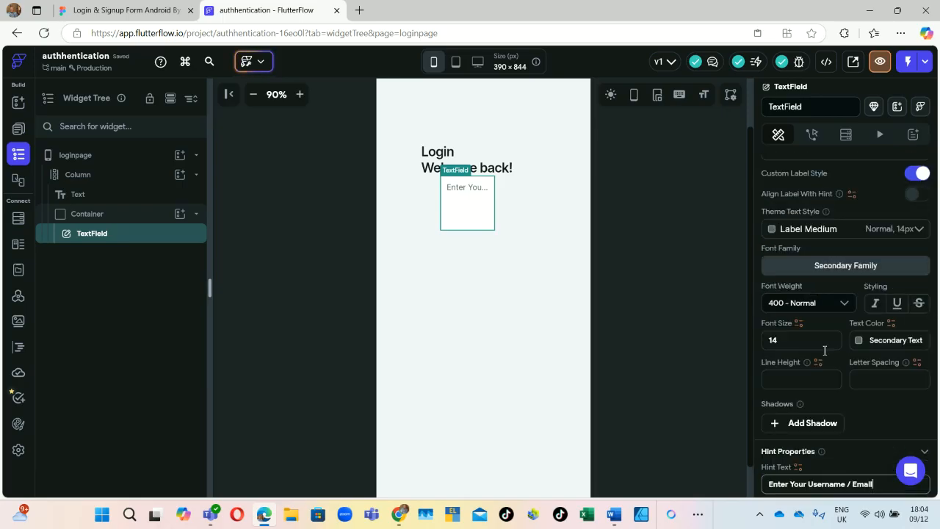
{"action": "scroll", "coordinate": [825, 350], "scroll_direction": "up", "scroll_amount": 2}
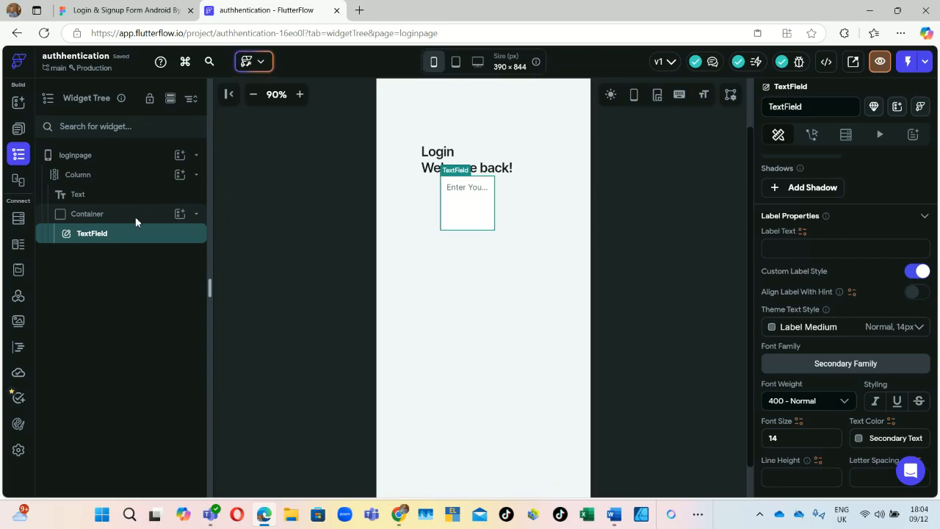
{"action": "left_click", "coordinate": [95, 213]}
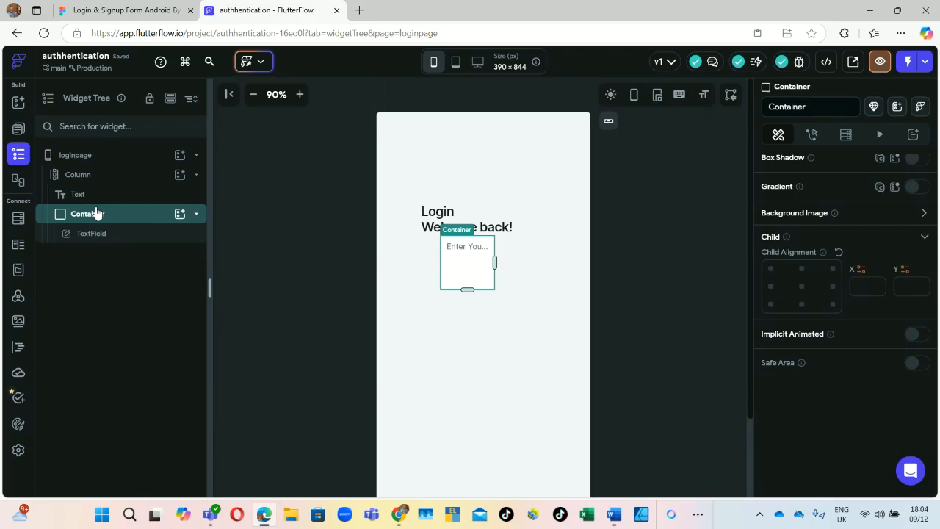
{"action": "left_click", "coordinate": [103, 10]}
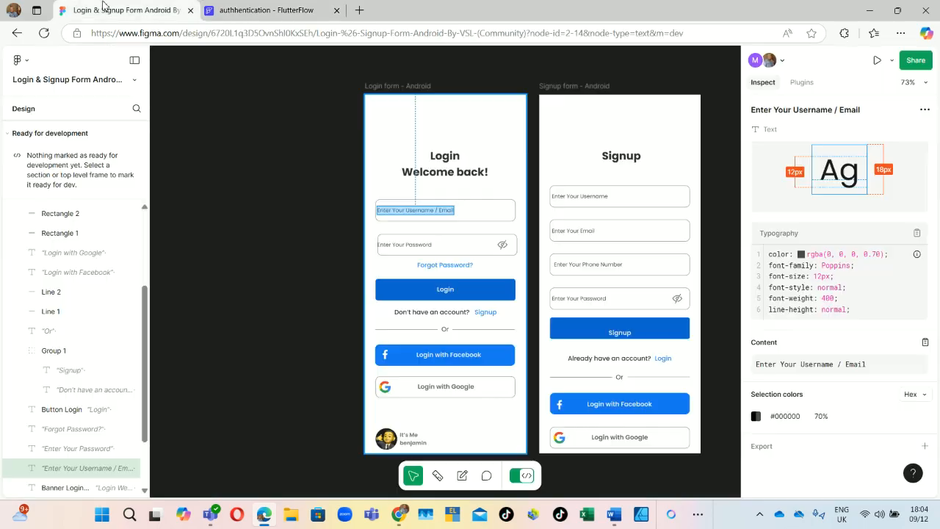
{"action": "left_click", "coordinate": [465, 203]}
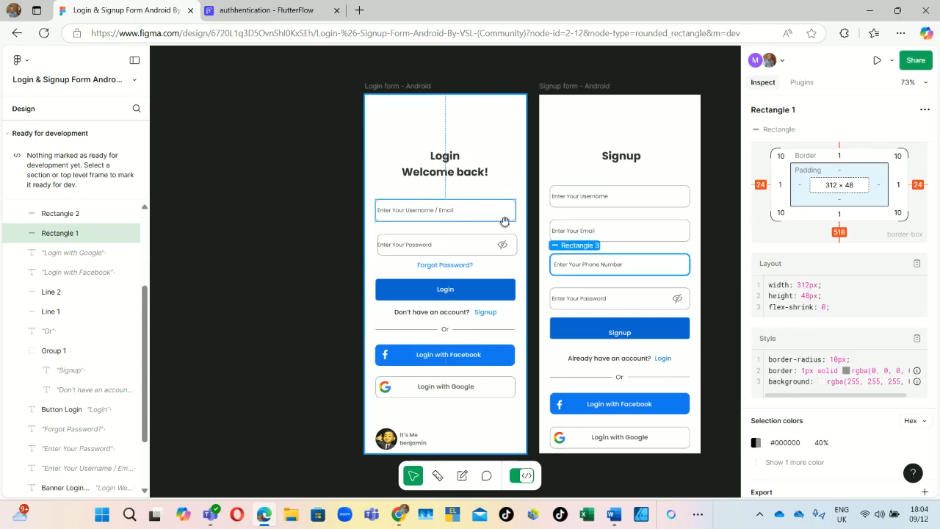
{"action": "left_click", "coordinate": [227, 7]}
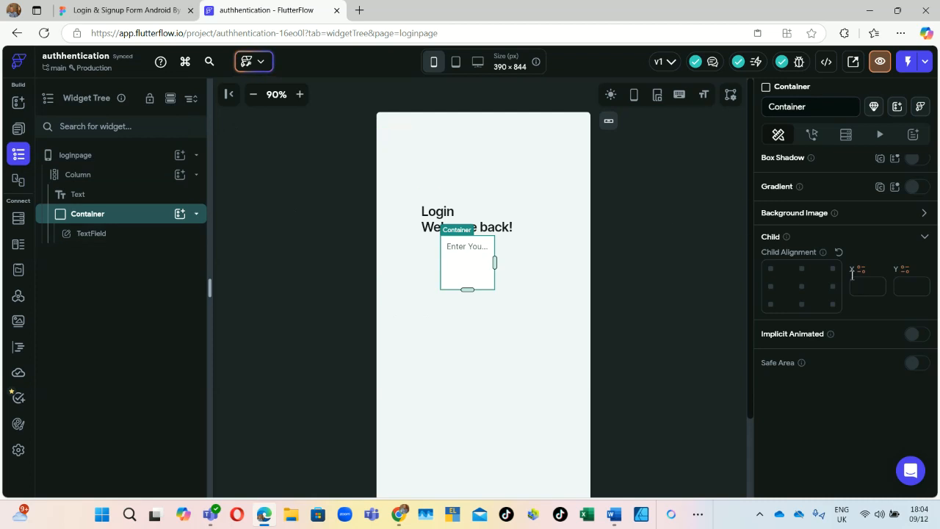
Step: Size the username Container to 312 wide by 48 high
{"action": "scroll", "coordinate": [852, 272], "scroll_direction": "up", "scroll_amount": 3}
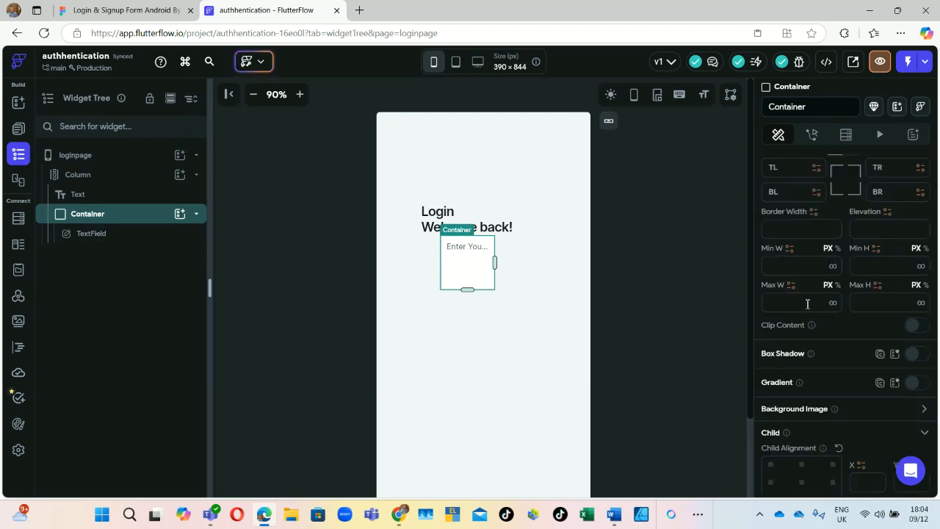
{"action": "scroll", "coordinate": [807, 304], "scroll_direction": "up", "scroll_amount": 1}
{"action": "left_click", "coordinate": [799, 275]}
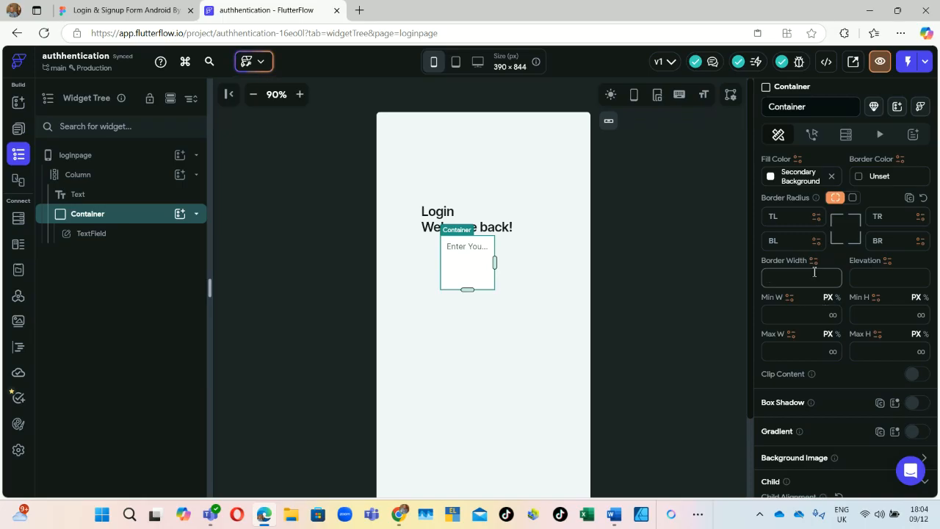
{"action": "scroll", "coordinate": [804, 272], "scroll_direction": "up", "scroll_amount": 6}
{"action": "scroll", "coordinate": [808, 268], "scroll_direction": "up", "scroll_amount": 1}
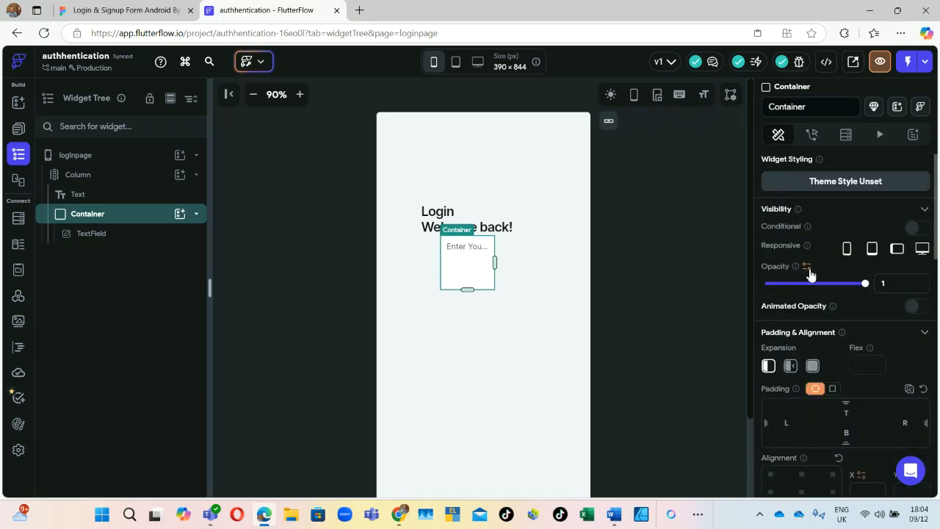
{"action": "scroll", "coordinate": [808, 268], "scroll_direction": "down", "scroll_amount": 4}
{"action": "scroll", "coordinate": [806, 373], "scroll_direction": "down", "scroll_amount": 1}
{"action": "double_click", "coordinate": [805, 370]}
{"action": "type", "text": "3"}
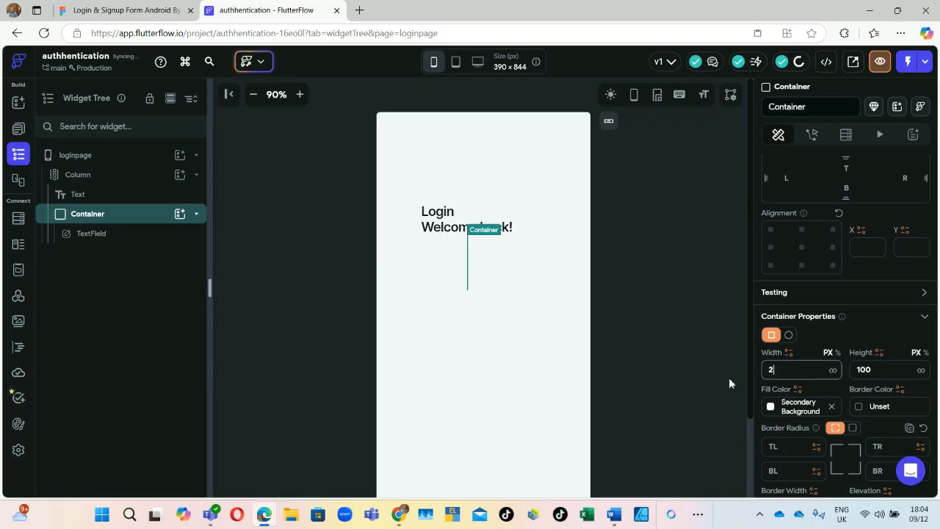
{"action": "type", "text": "12"}
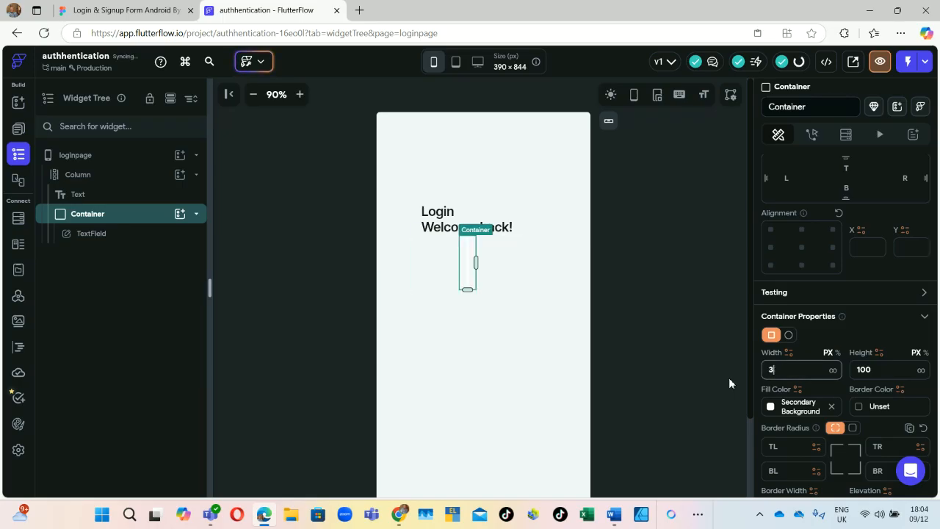
{"action": "key", "text": "Tab"}
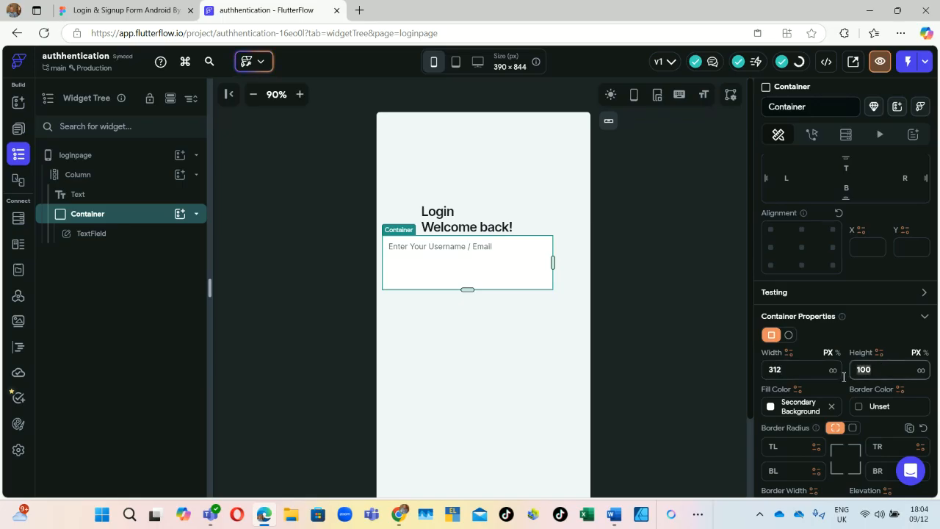
{"action": "type", "text": "48"}
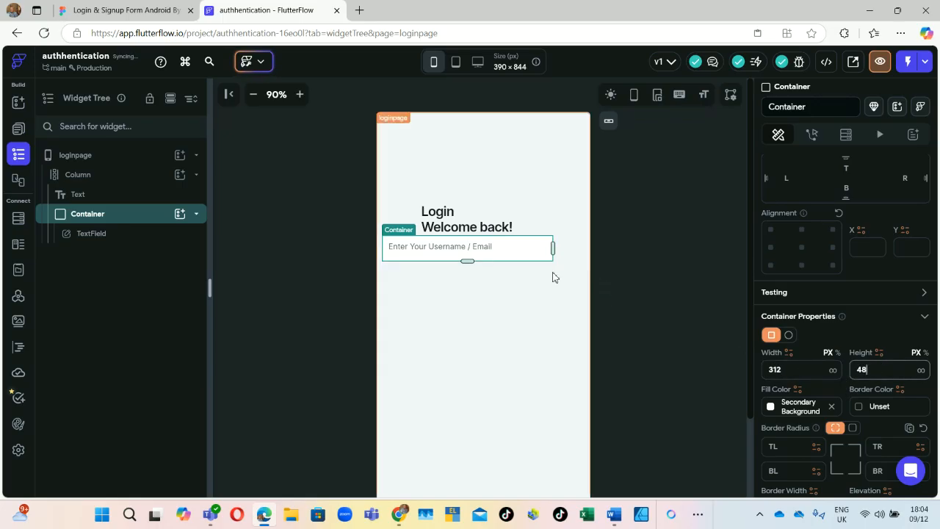
Step: Round all four Container corners to a radius of 10
{"action": "scroll", "coordinate": [813, 338], "scroll_direction": "down", "scroll_amount": 3}
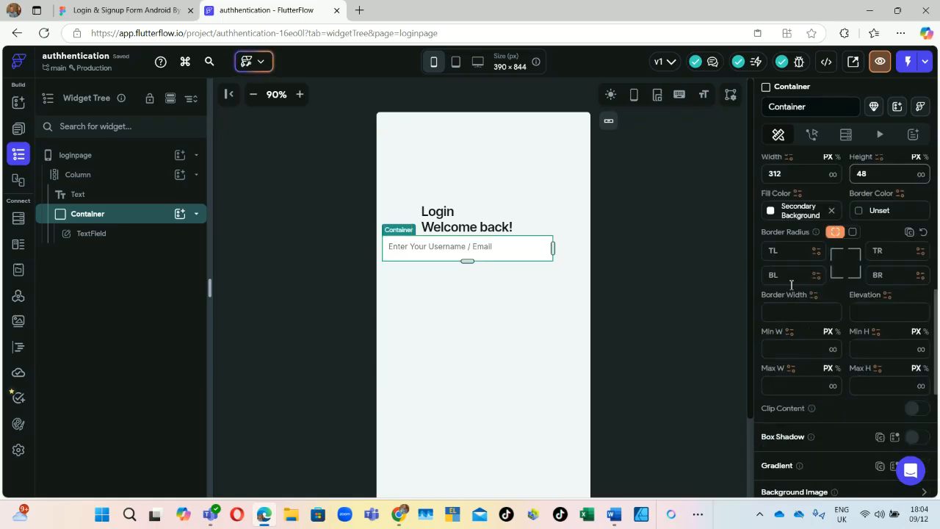
{"action": "left_click", "coordinate": [785, 251]}
{"action": "type", "text": "10"}
{"action": "left_click", "coordinate": [871, 249]}
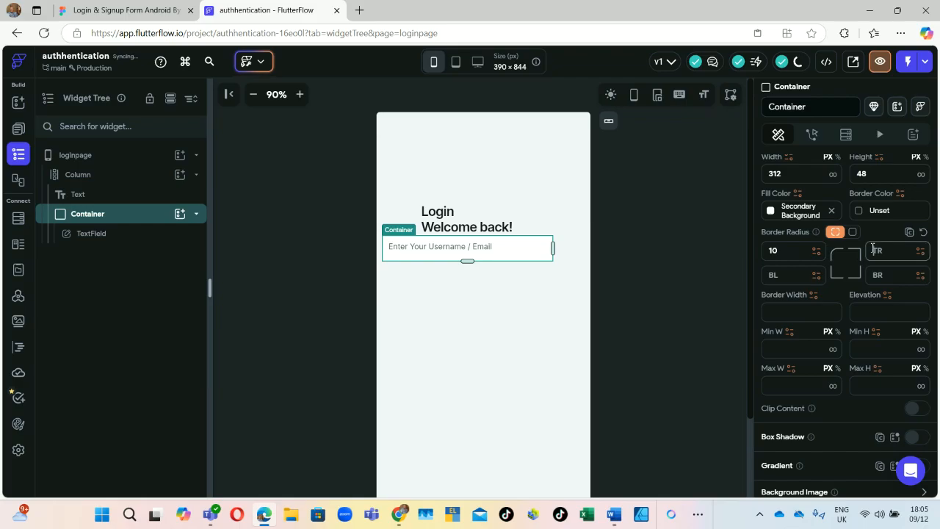
{"action": "type", "text": "10"}
{"action": "left_click", "coordinate": [803, 277]}
{"action": "type", "text": "10"}
{"action": "left_click", "coordinate": [889, 274]}
{"action": "type", "text": "10"}
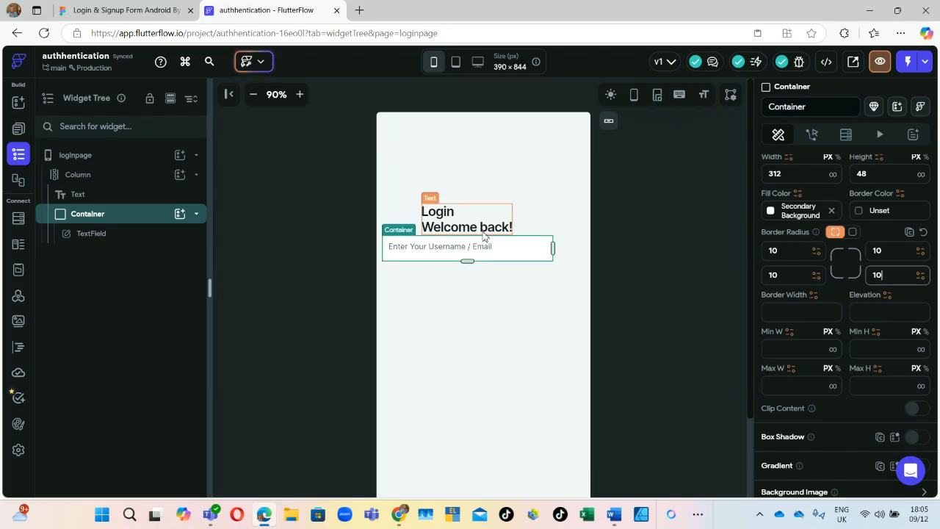
{"action": "left_click", "coordinate": [443, 285]}
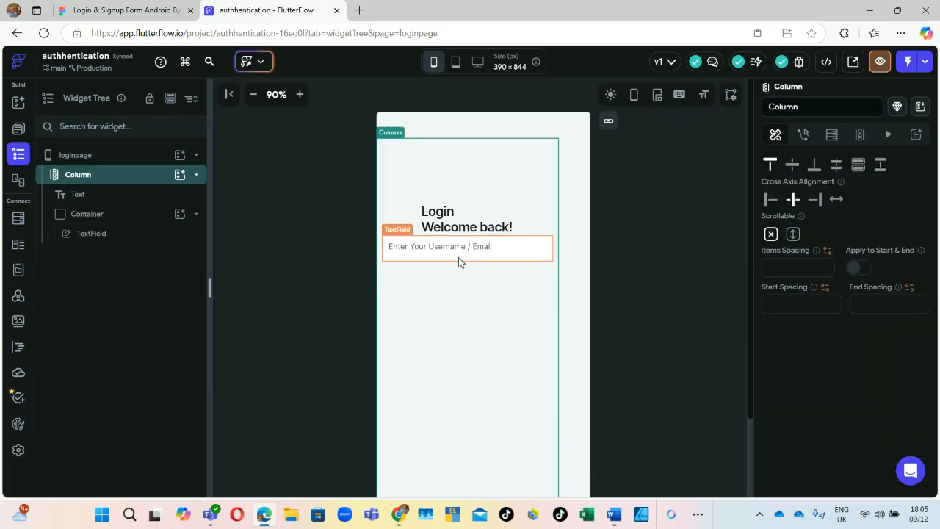
{"action": "left_click", "coordinate": [126, 10]}
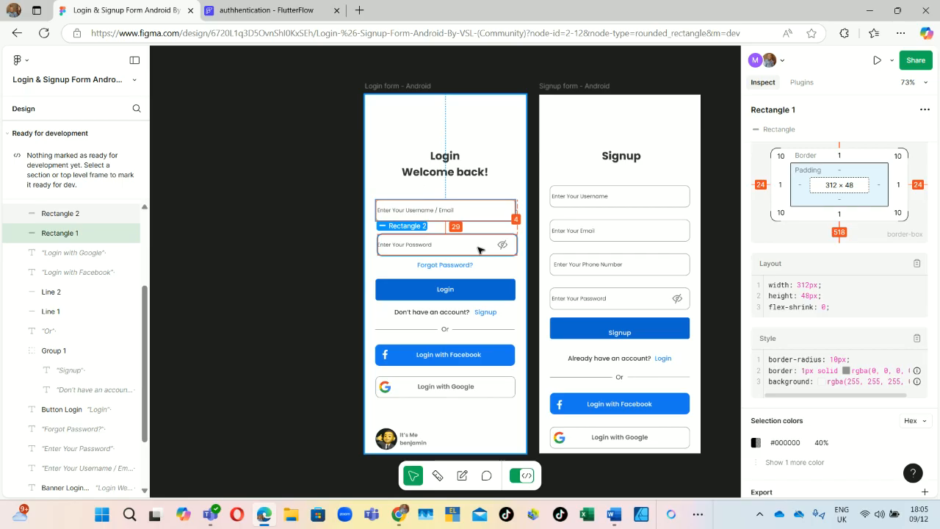
Step: Copy the 'Enter Your Password' text layer from the Figma login design
{"action": "left_click", "coordinate": [400, 248]}
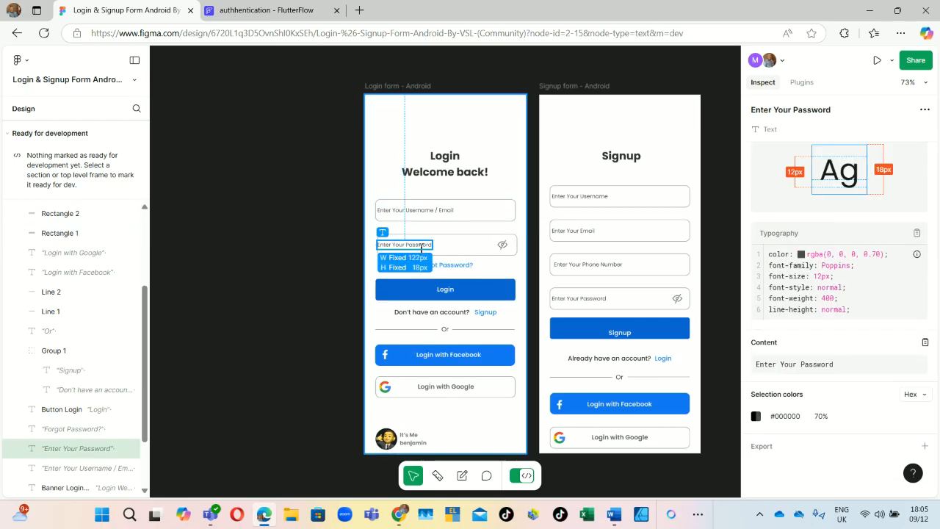
{"action": "right_click", "coordinate": [414, 249]}
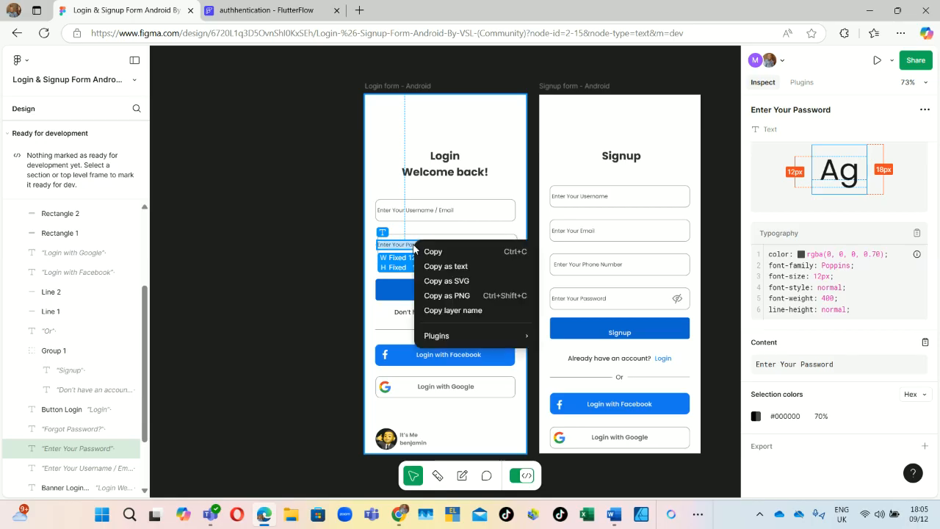
{"action": "left_click", "coordinate": [433, 252]}
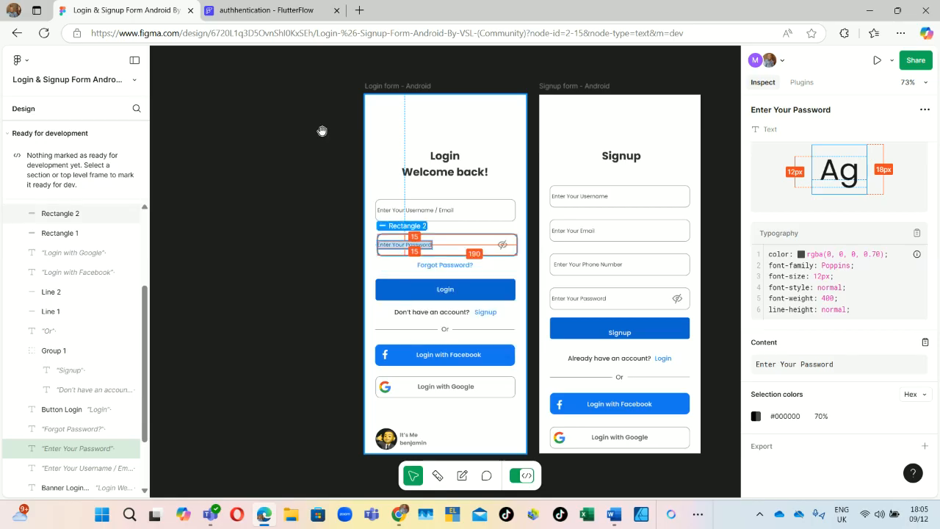
{"action": "left_click", "coordinate": [280, 12]}
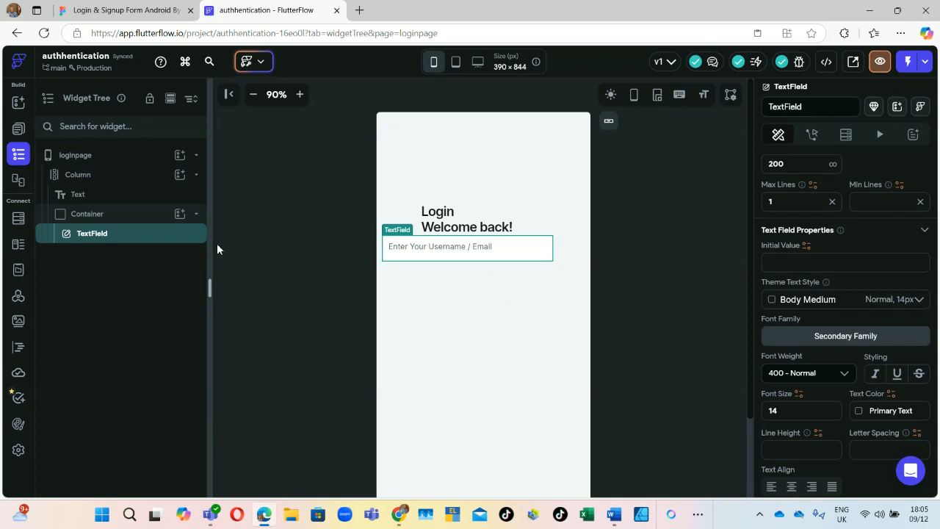
Step: Duplicate the username Container and its TextField from the Widget Tree
{"action": "left_click", "coordinate": [105, 215]}
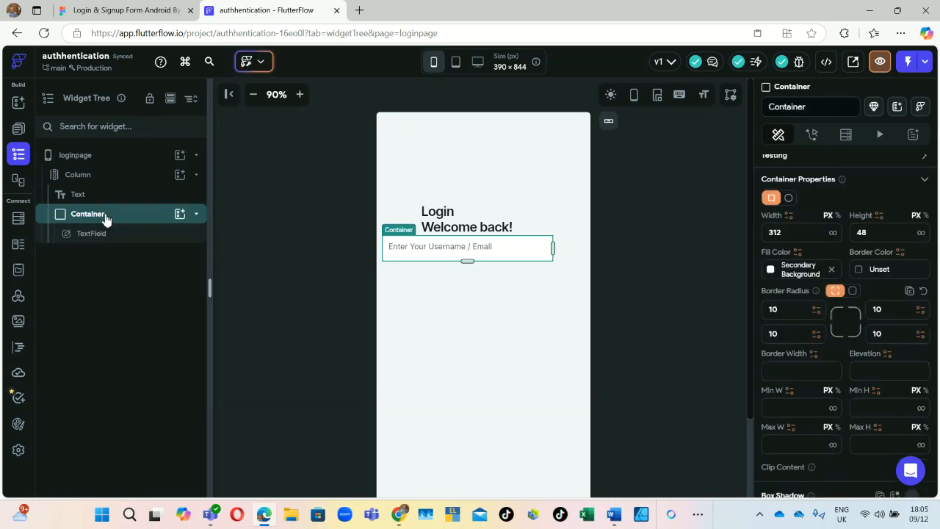
{"action": "right_click", "coordinate": [105, 219]}
{"action": "left_click", "coordinate": [175, 196]}
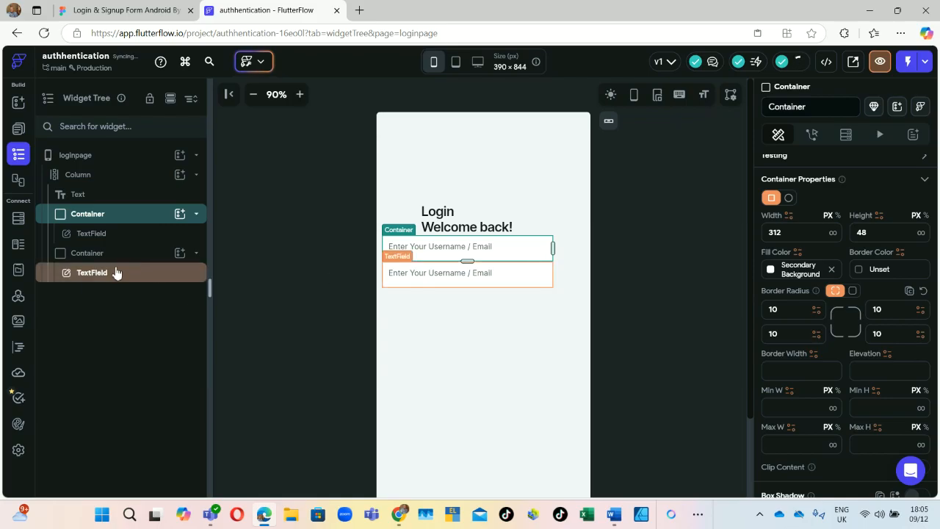
{"action": "scroll", "coordinate": [819, 433], "scroll_direction": "down", "scroll_amount": 5}
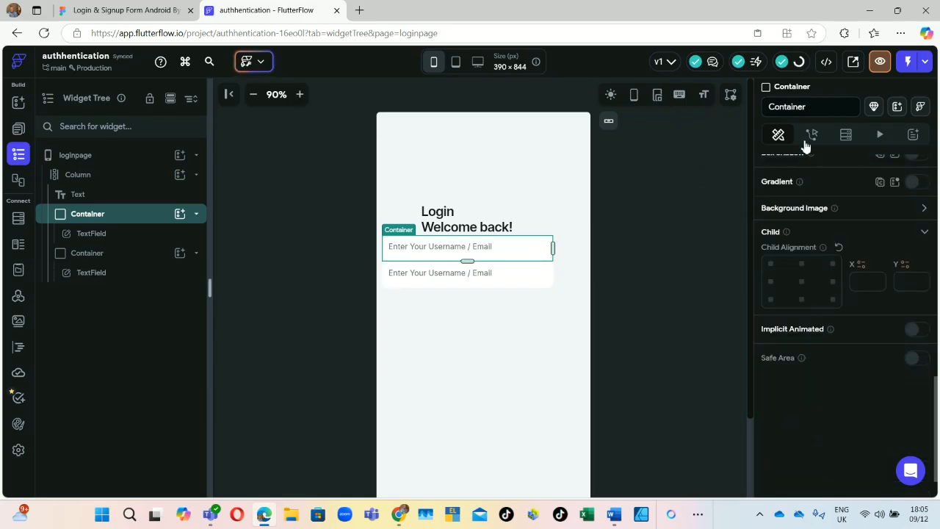
{"action": "scroll", "coordinate": [825, 246], "scroll_direction": "up", "scroll_amount": 2}
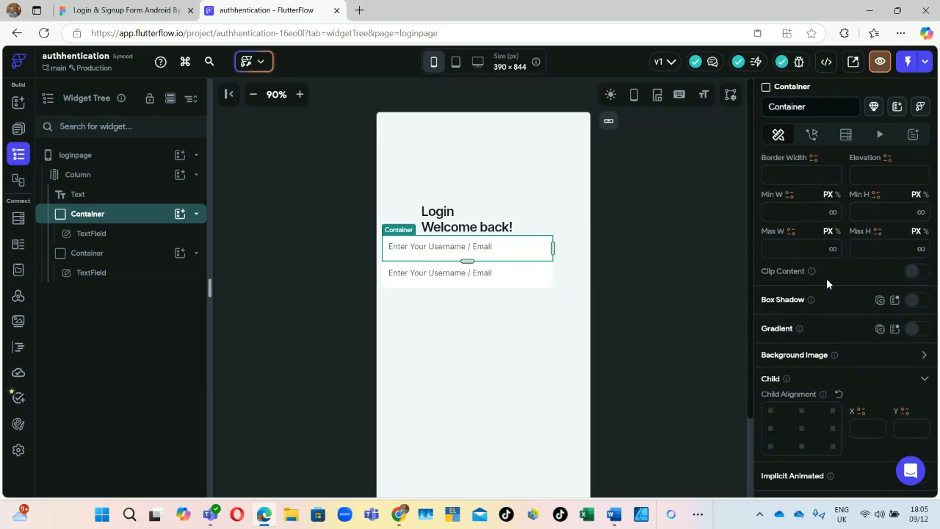
{"action": "scroll", "coordinate": [827, 277], "scroll_direction": "down", "scroll_amount": 2}
{"action": "scroll", "coordinate": [820, 271], "scroll_direction": "up", "scroll_amount": 6}
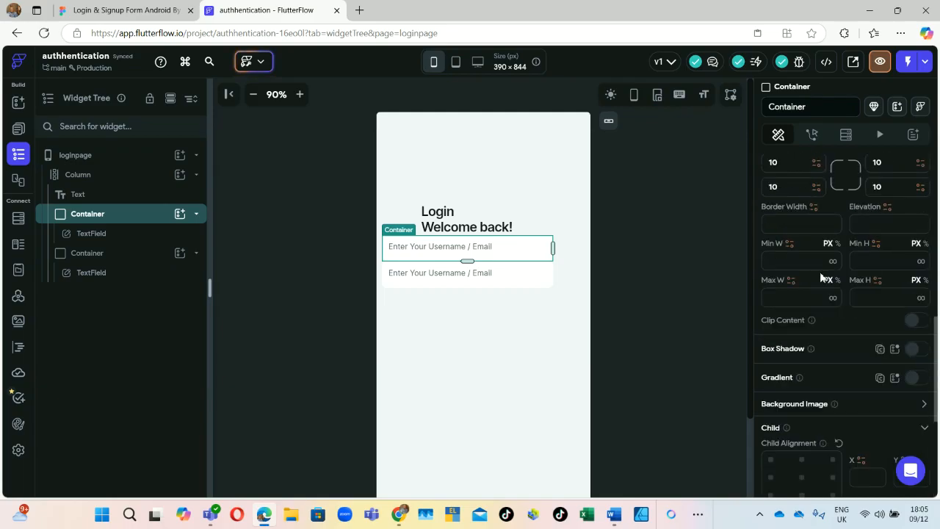
{"action": "scroll", "coordinate": [822, 273], "scroll_direction": "up", "scroll_amount": 2}
Step: Paste the copied Figma text into the second text field's hint text
{"action": "scroll", "coordinate": [822, 273], "scroll_direction": "down", "scroll_amount": 4}
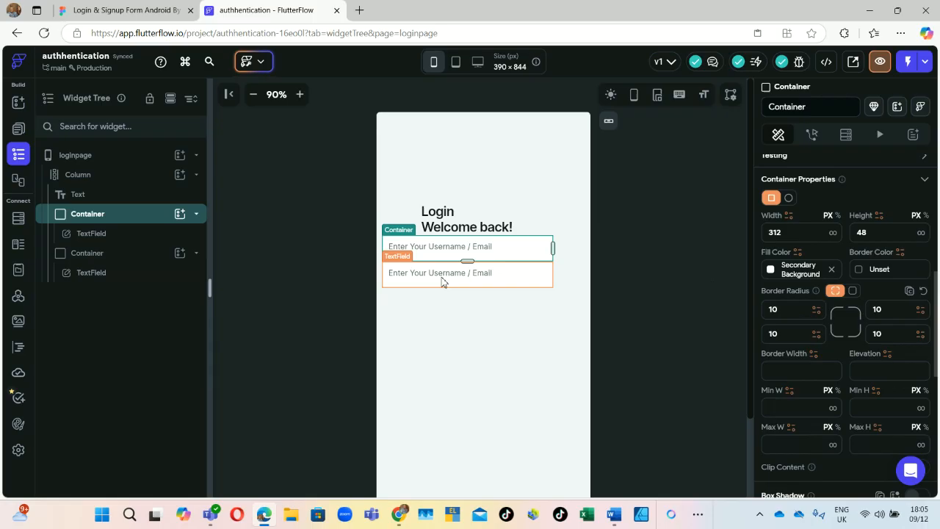
{"action": "left_click", "coordinate": [542, 281]}
{"action": "scroll", "coordinate": [806, 299], "scroll_direction": "down", "scroll_amount": 3}
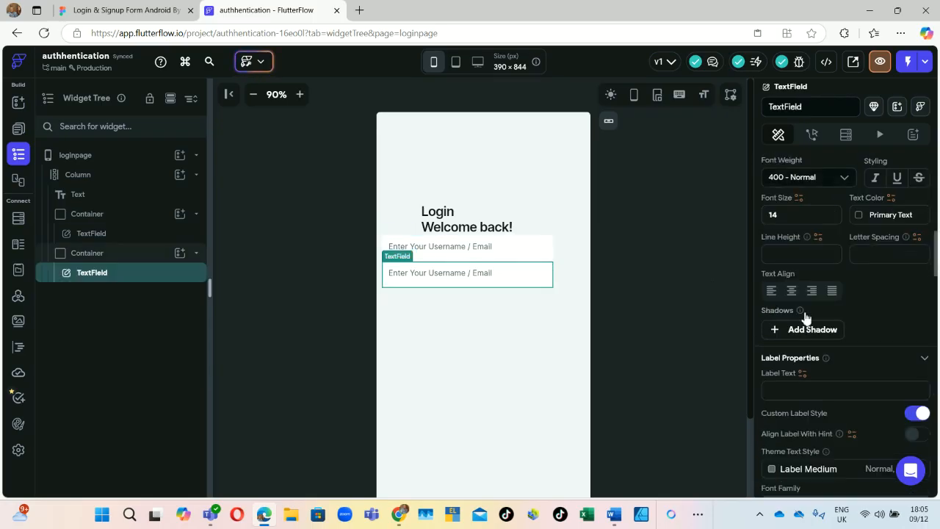
{"action": "scroll", "coordinate": [815, 271], "scroll_direction": "up", "scroll_amount": 2}
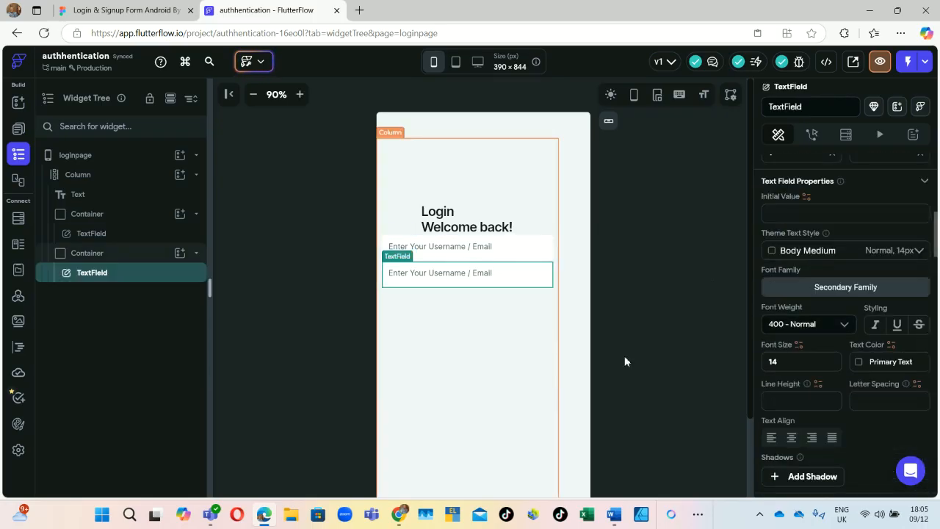
{"action": "scroll", "coordinate": [801, 272], "scroll_direction": "down", "scroll_amount": 6}
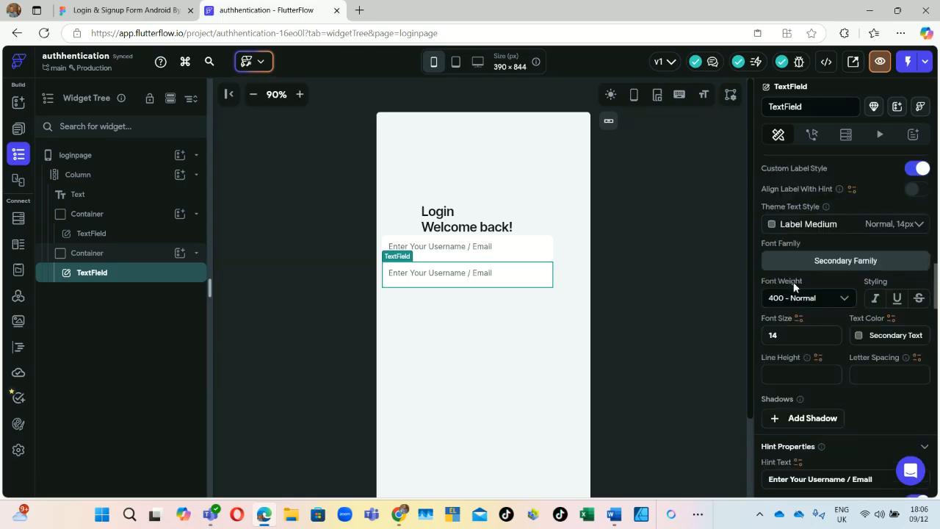
{"action": "scroll", "coordinate": [793, 286], "scroll_direction": "down", "scroll_amount": 3}
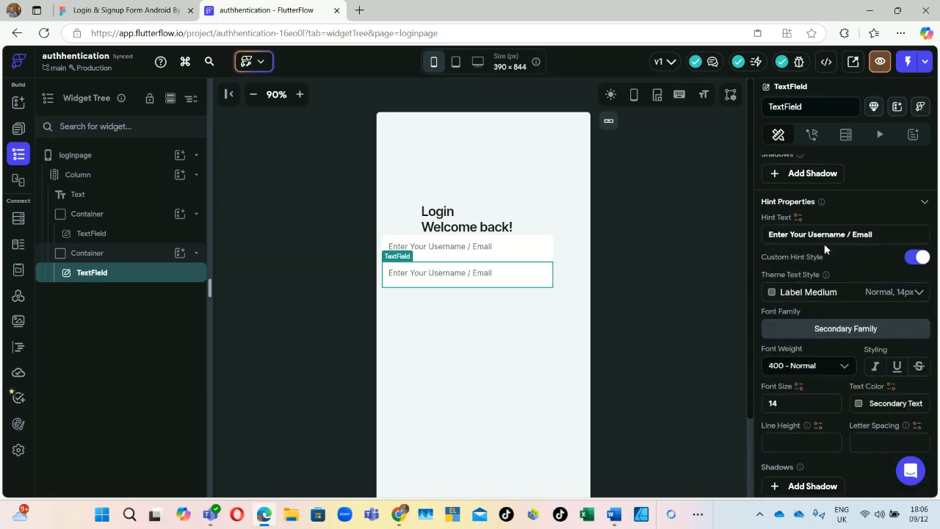
{"action": "left_click_drag", "start_coordinate": [829, 233], "coordinate": [737, 253]}
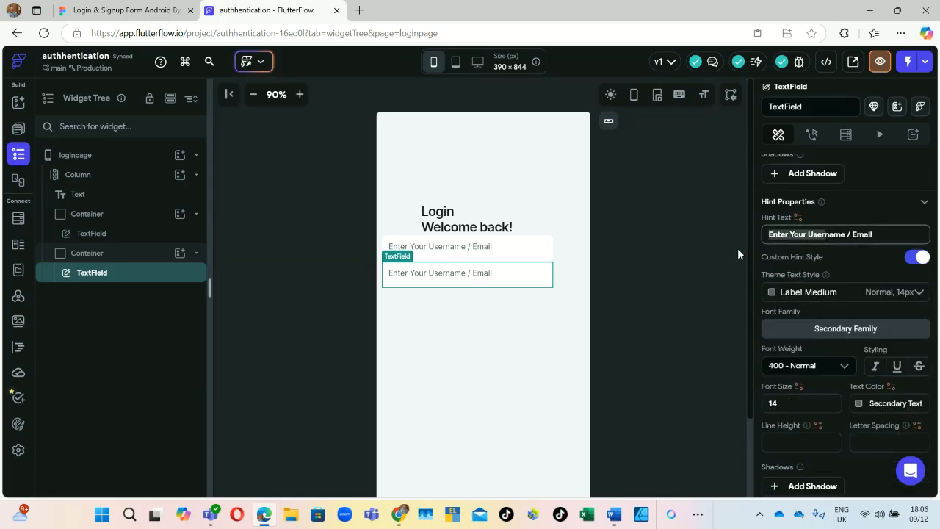
{"action": "key", "text": "ctrl+a"}
{"action": "key", "text": "ctrl+v"}
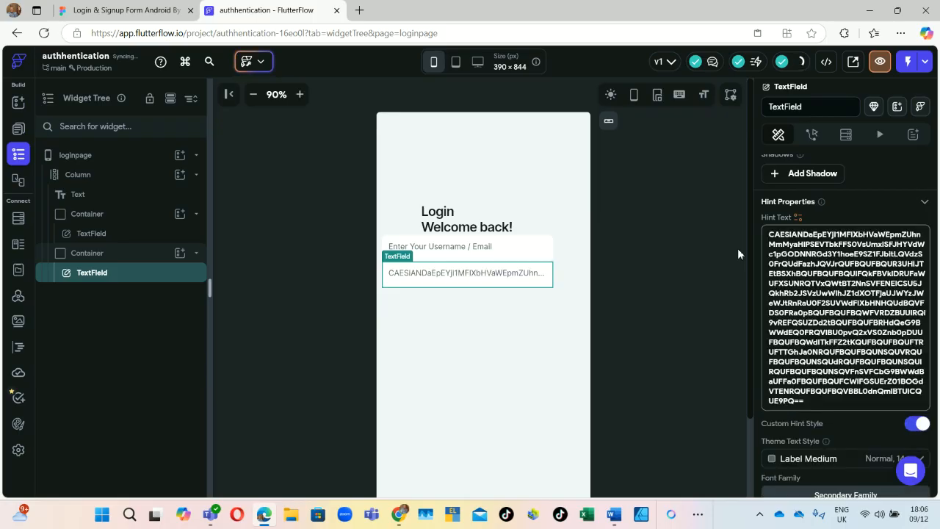
Step: Delete the garbled pasted string so the second field's hint is empty
{"action": "left_click_drag", "start_coordinate": [821, 406], "coordinate": [819, 230]}
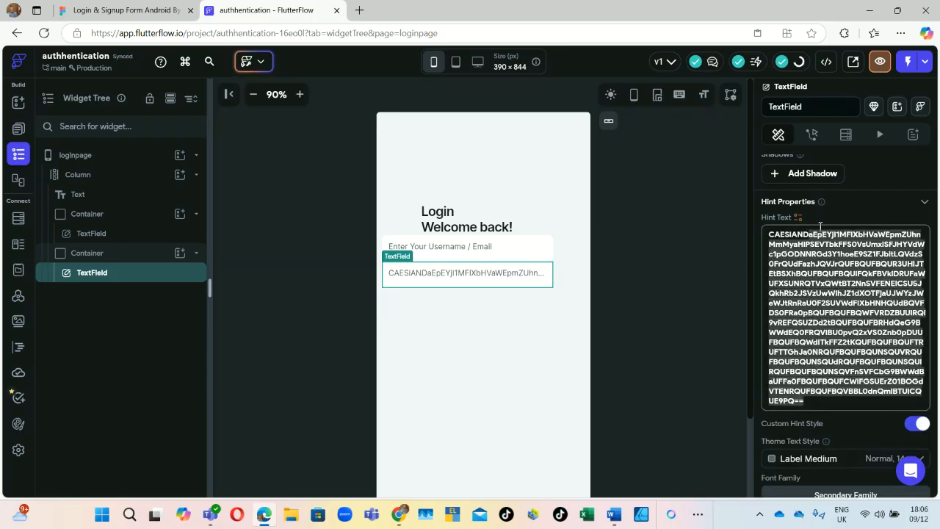
{"action": "key", "text": "BackSpace"}
{"action": "key", "text": "BackSpace"}
{"action": "key", "text": "BackSpace"}
{"action": "key", "text": "BackSpace"}
{"action": "key", "text": "BackSpace"}
{"action": "key", "text": "BackSpace"}
{"action": "key", "text": "BackSpace"}
{"action": "key", "text": "BackSpace"}
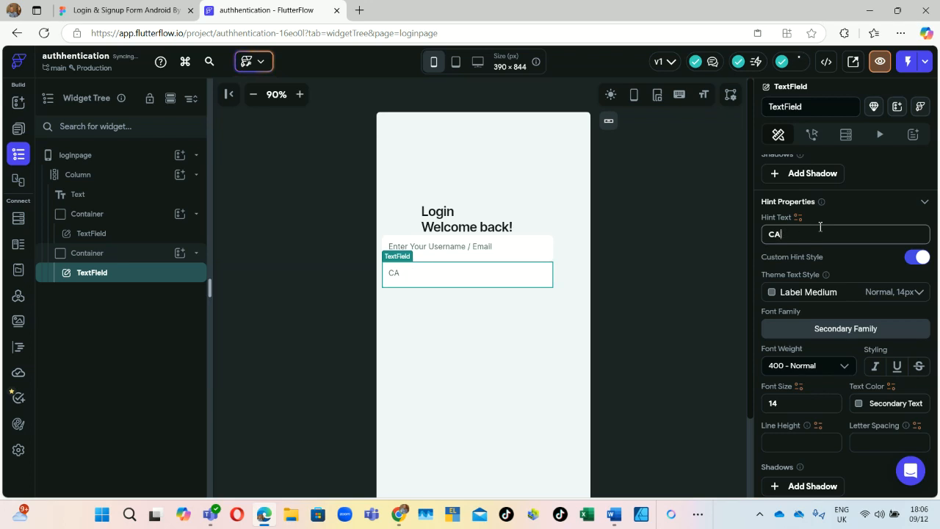
{"action": "key", "text": "BackSpace"}
{"action": "key", "text": "BackSpace"}
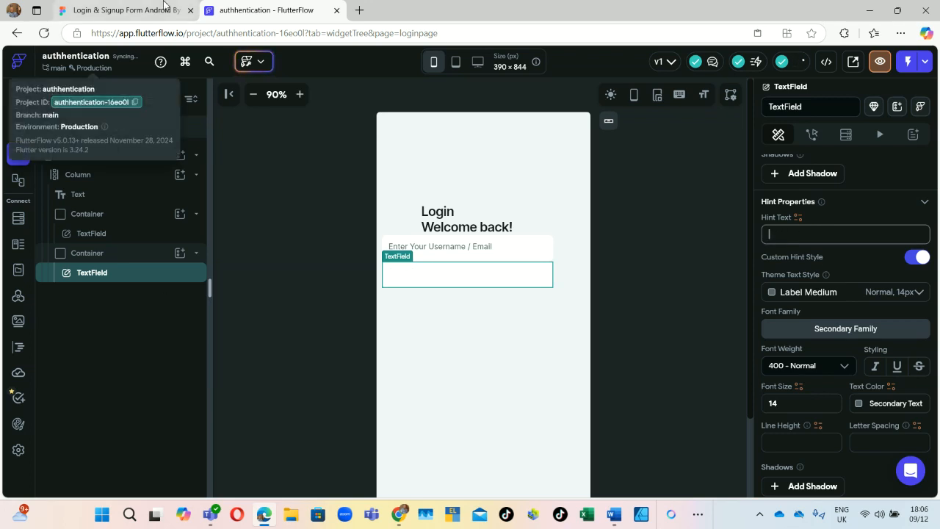
{"action": "left_click", "coordinate": [163, 8]}
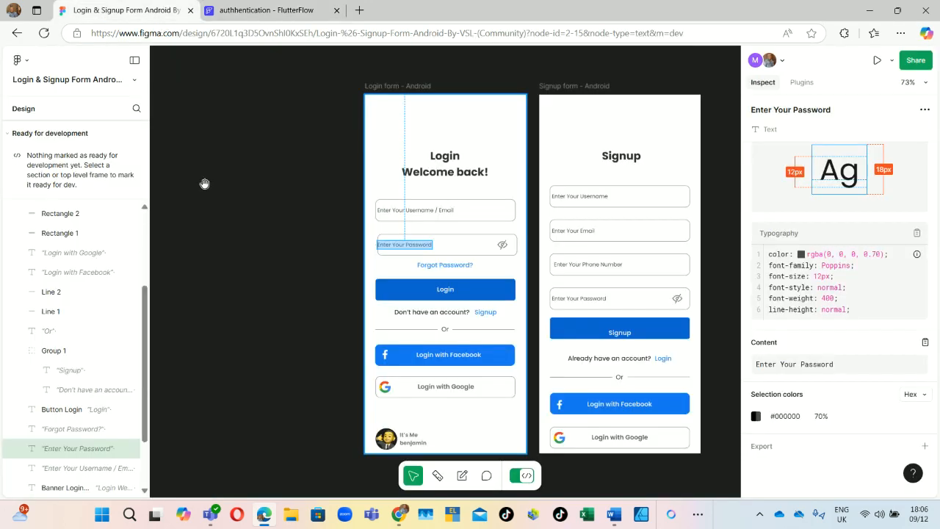
Step: Copy the 'Enter Your Password' placeholder text from the Figma password field
{"action": "double_click", "coordinate": [426, 248]}
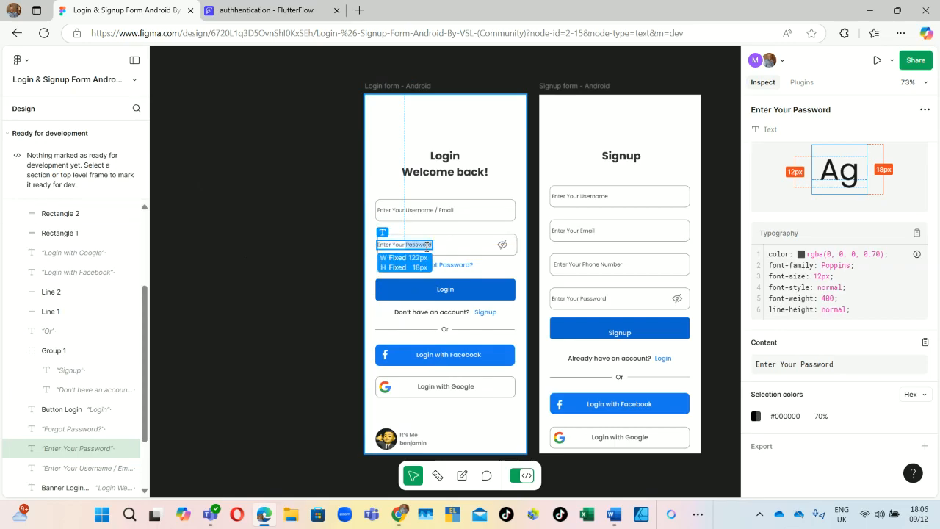
{"action": "left_click", "coordinate": [417, 244]}
{"action": "scroll", "coordinate": [377, 247], "scroll_direction": "left", "scroll_amount": 2}
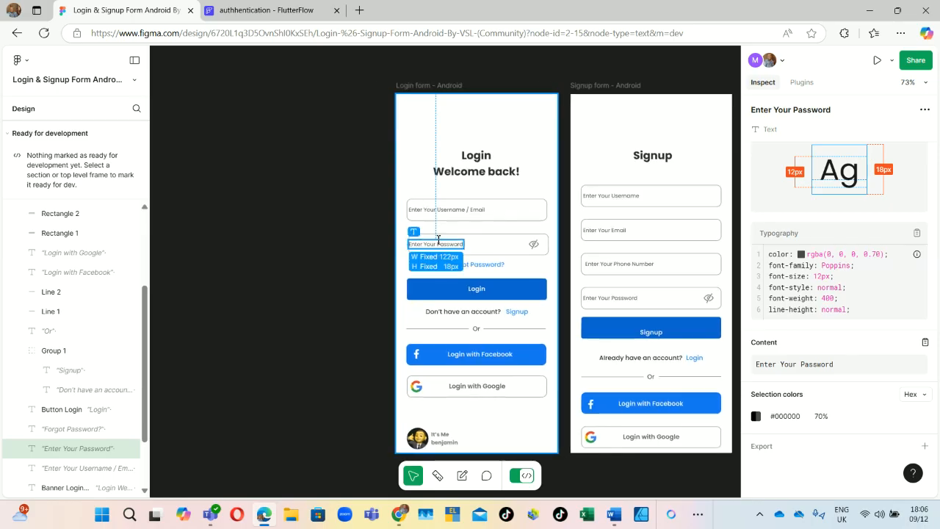
{"action": "triple_click", "coordinate": [439, 243]}
{"action": "right_click", "coordinate": [438, 243]}
{"action": "left_click", "coordinate": [454, 249]}
{"action": "left_click", "coordinate": [268, 11]}
{"action": "left_click", "coordinate": [798, 231]}
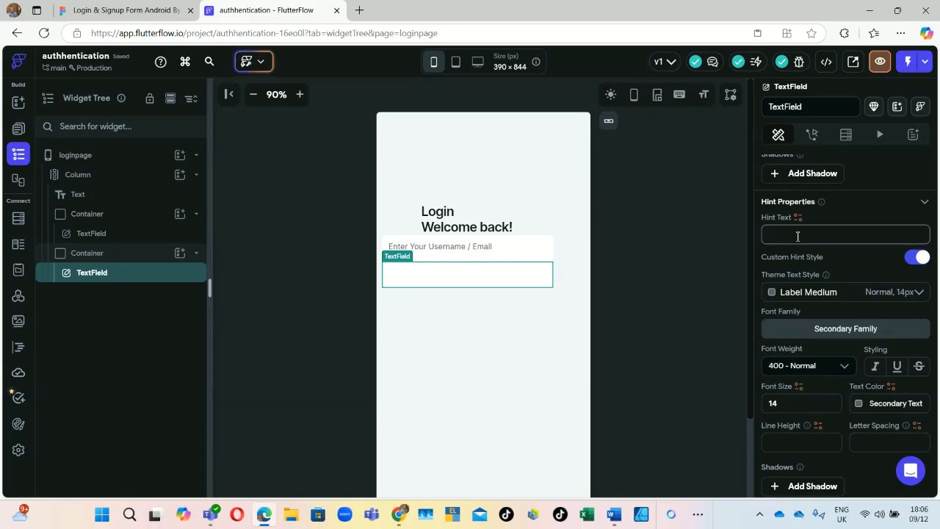
Step: Paste 'Enter Your Password' as the second text field's hint text
{"action": "key", "text": "ctrl+v"}
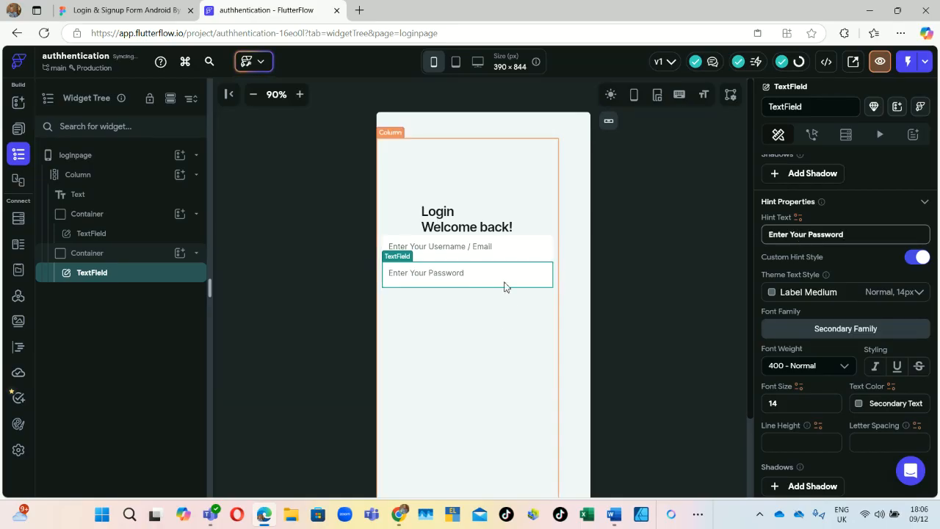
{"action": "left_click", "coordinate": [504, 265]}
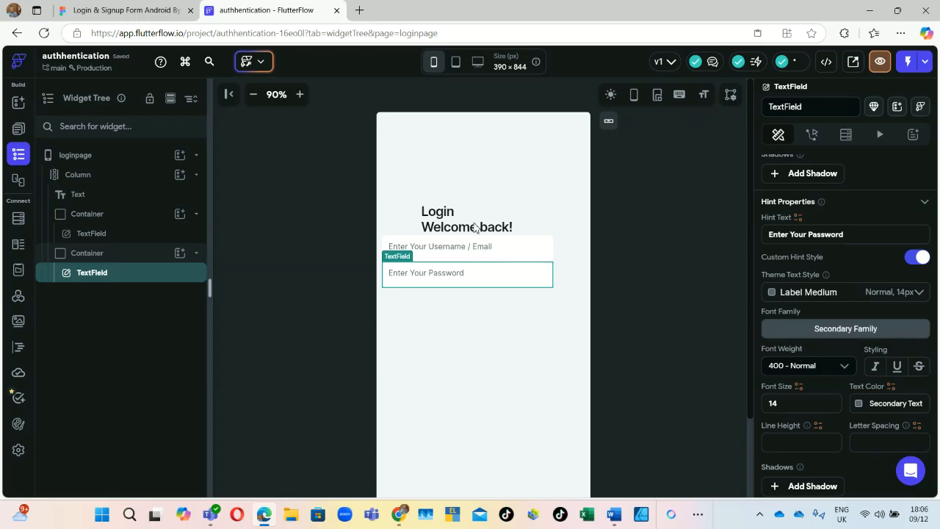
{"action": "left_click", "coordinate": [157, 12]}
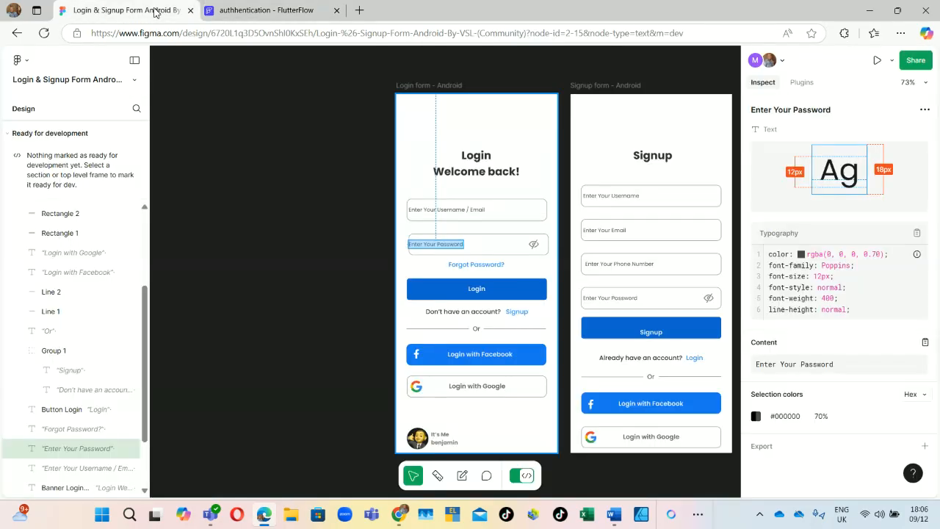
Step: Inspect Rectangle 2 for its 312×48 size, 10px corner radius and 1px border
{"action": "left_click", "coordinate": [495, 236]}
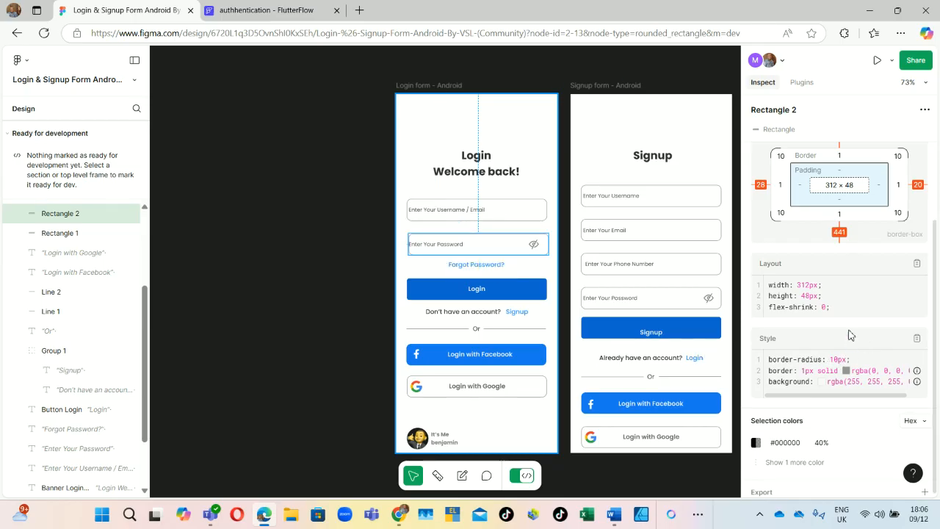
{"action": "scroll", "coordinate": [849, 345], "scroll_direction": "down", "scroll_amount": 2}
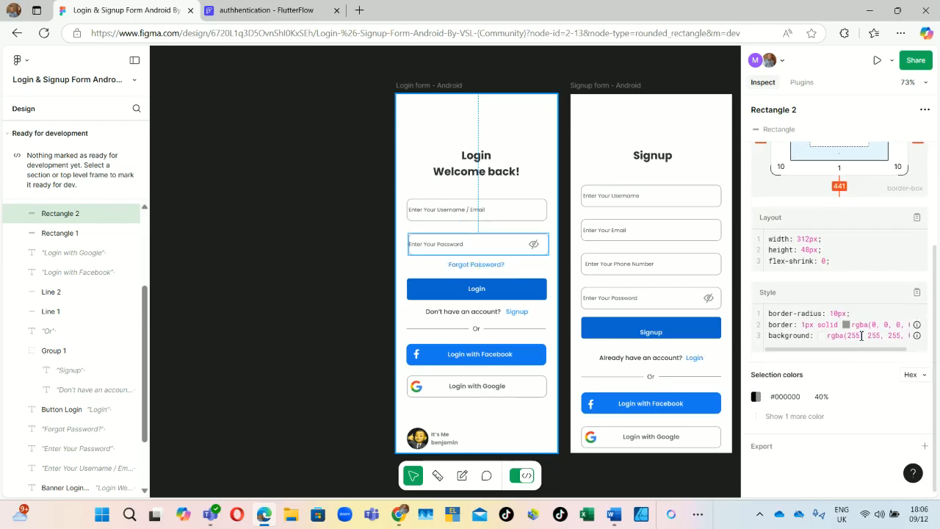
{"action": "scroll", "coordinate": [821, 362], "scroll_direction": "up", "scroll_amount": 5}
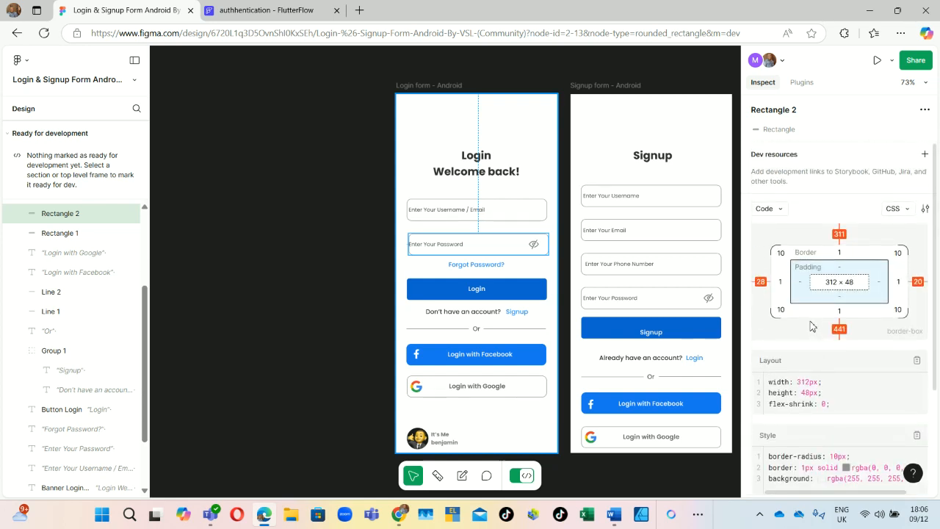
{"action": "left_click", "coordinate": [243, 10]}
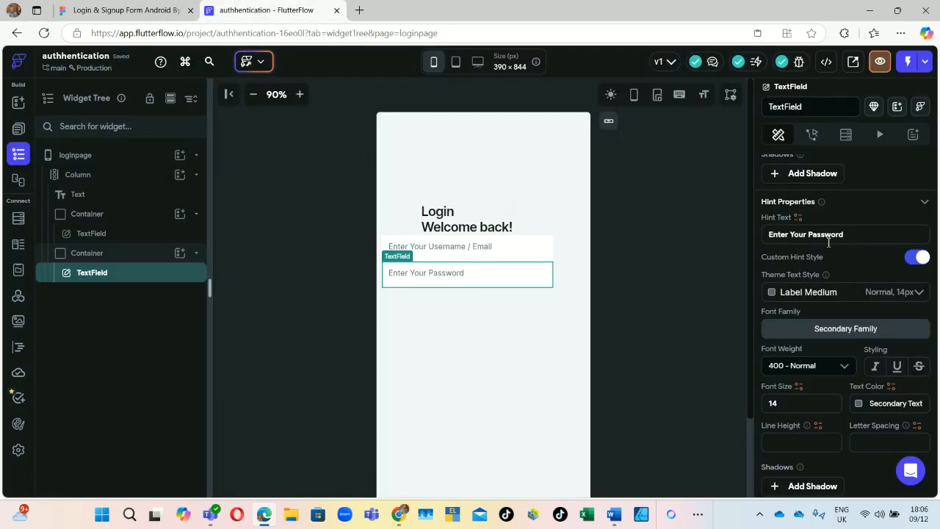
Step: Give the password text field 16 top padding and 10 bottom padding
{"action": "scroll", "coordinate": [829, 248], "scroll_direction": "up", "scroll_amount": 5}
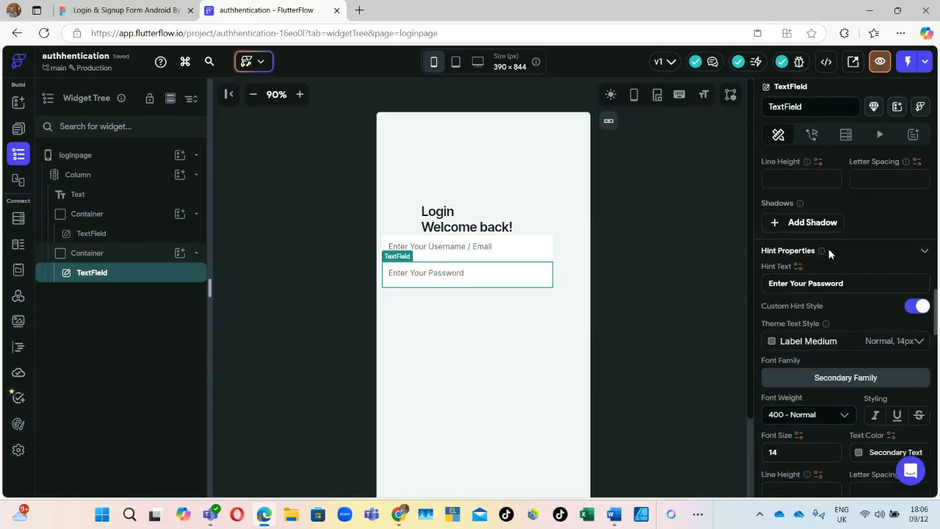
{"action": "scroll", "coordinate": [832, 251], "scroll_direction": "up", "scroll_amount": 6}
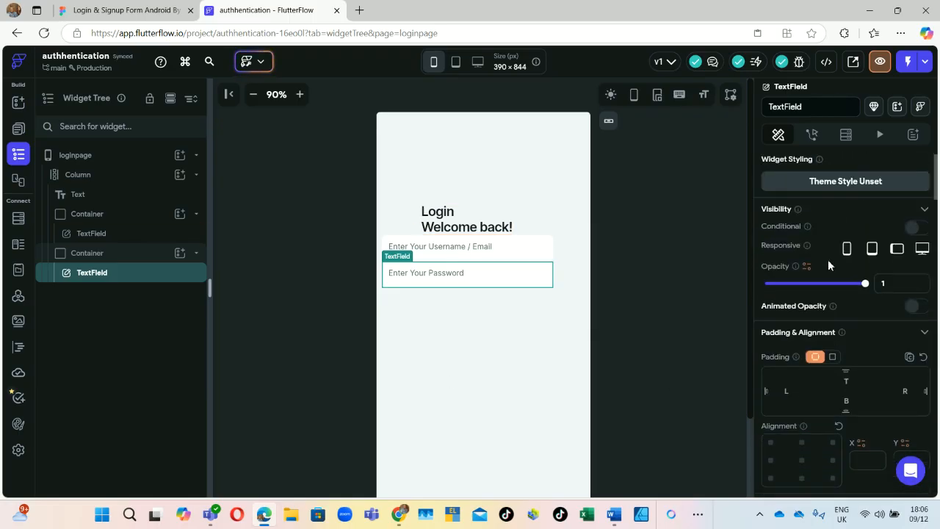
{"action": "double_click", "coordinate": [851, 380]}
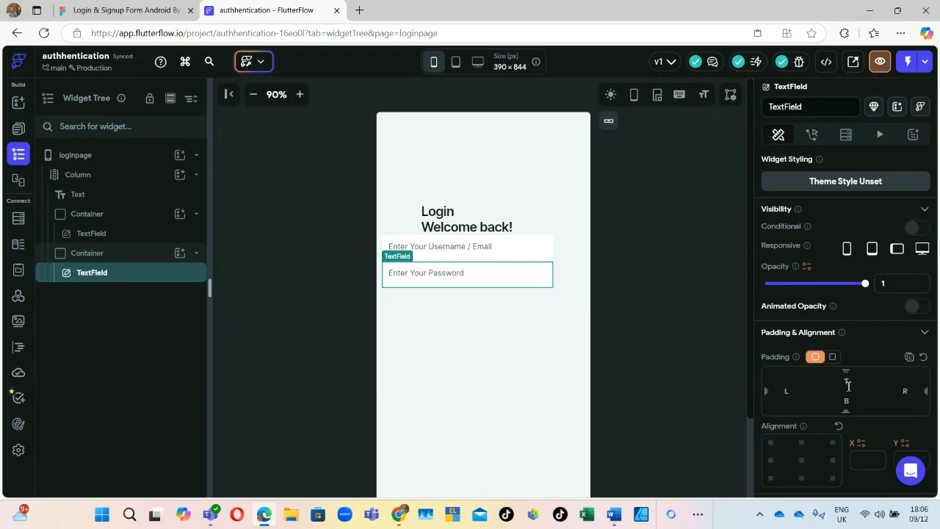
{"action": "type", "text": "1"}
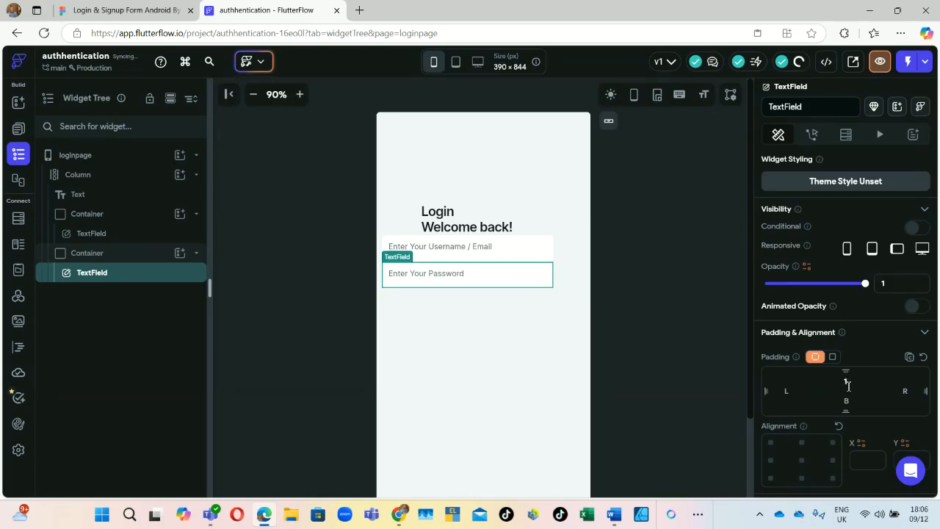
{"action": "type", "text": "6"}
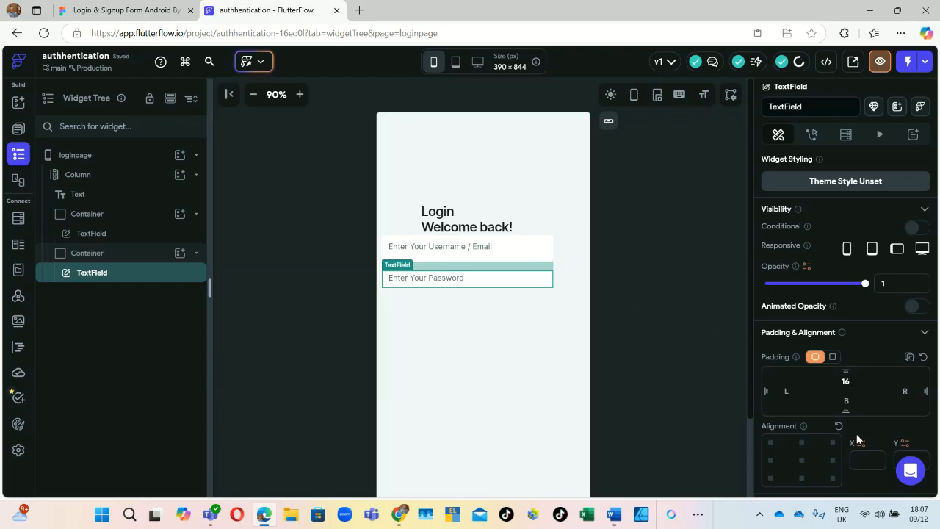
{"action": "left_click", "coordinate": [852, 402]}
{"action": "type", "text": "1"}
{"action": "type", "text": "6"}
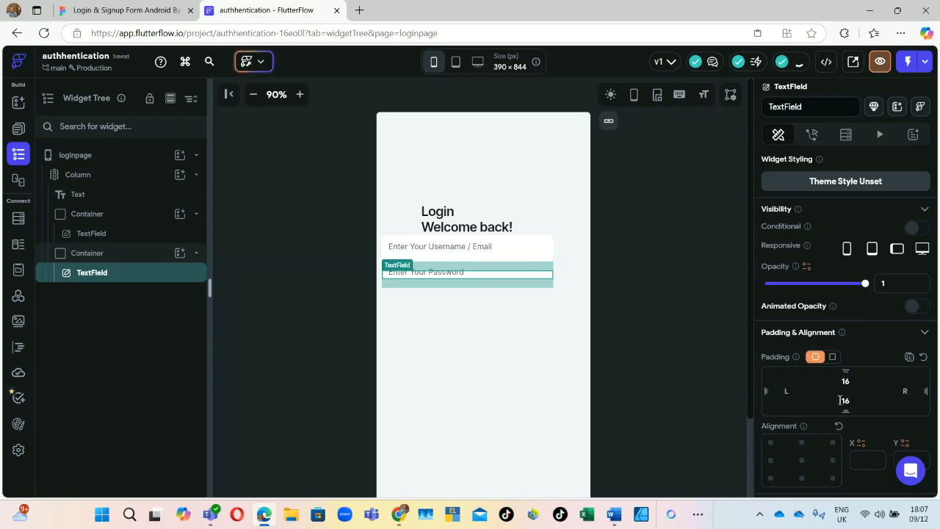
{"action": "key", "text": "BackSpace"}
{"action": "type", "text": "0"}
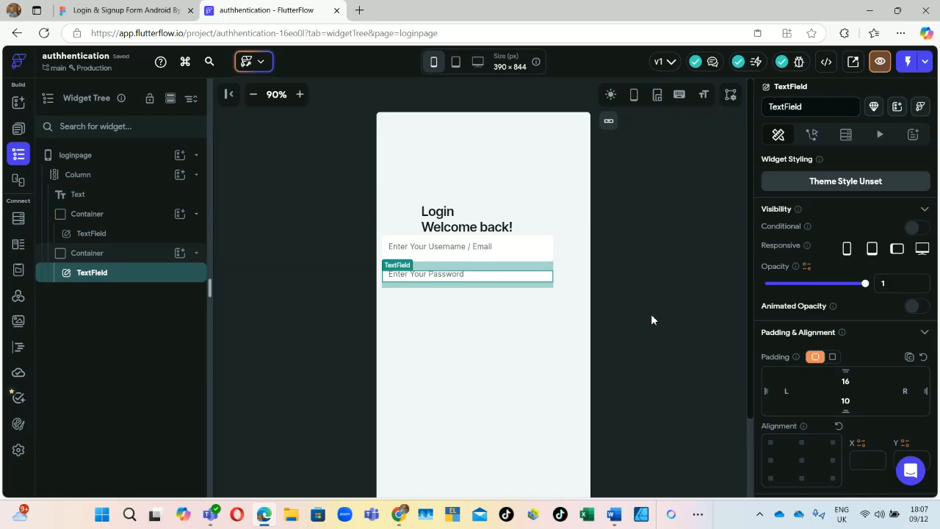
Step: Set the username text field's top and bottom padding to 16
{"action": "left_click", "coordinate": [523, 252]}
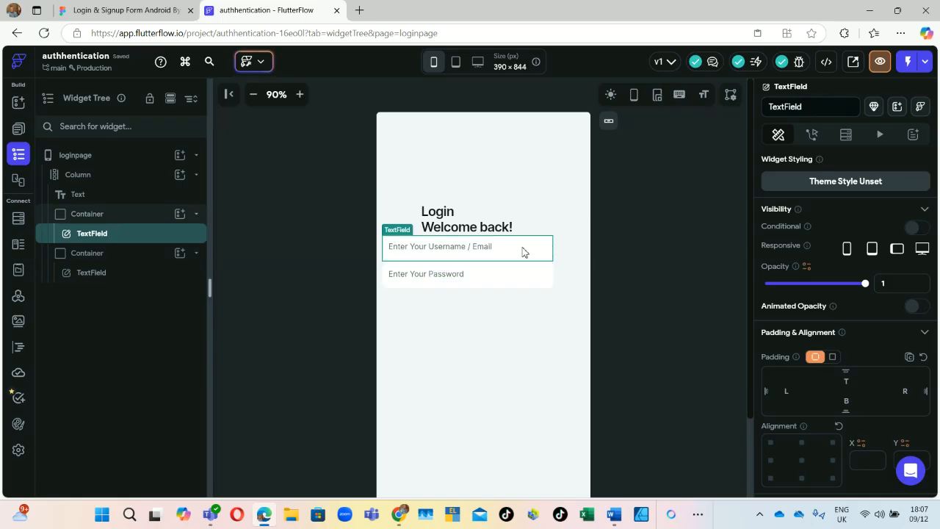
{"action": "left_click", "coordinate": [844, 377]}
{"action": "type", "text": "16"}
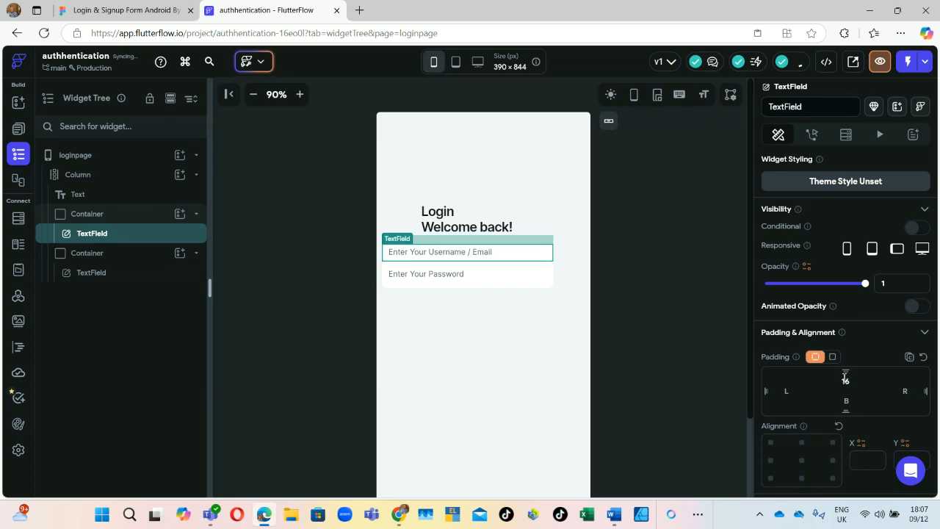
{"action": "left_click", "coordinate": [849, 401]}
{"action": "type", "text": "16"}
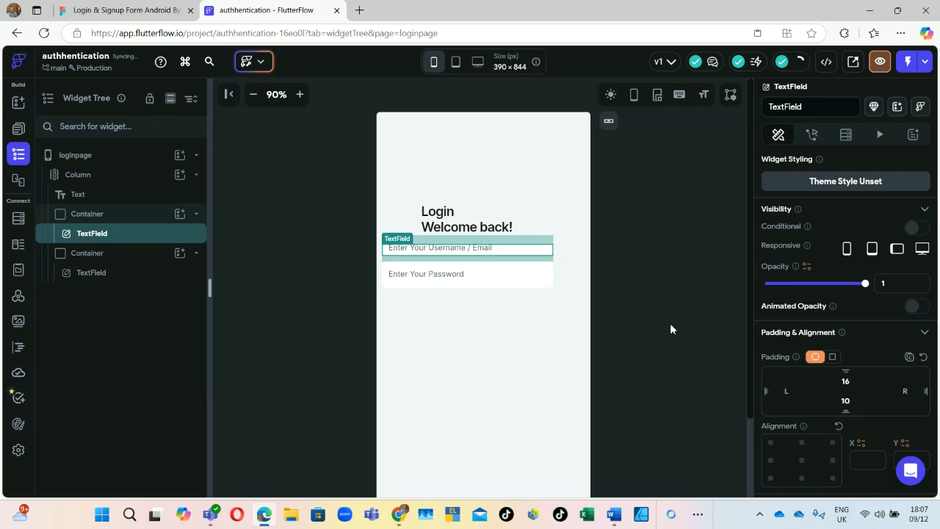
{"action": "left_click", "coordinate": [670, 324]}
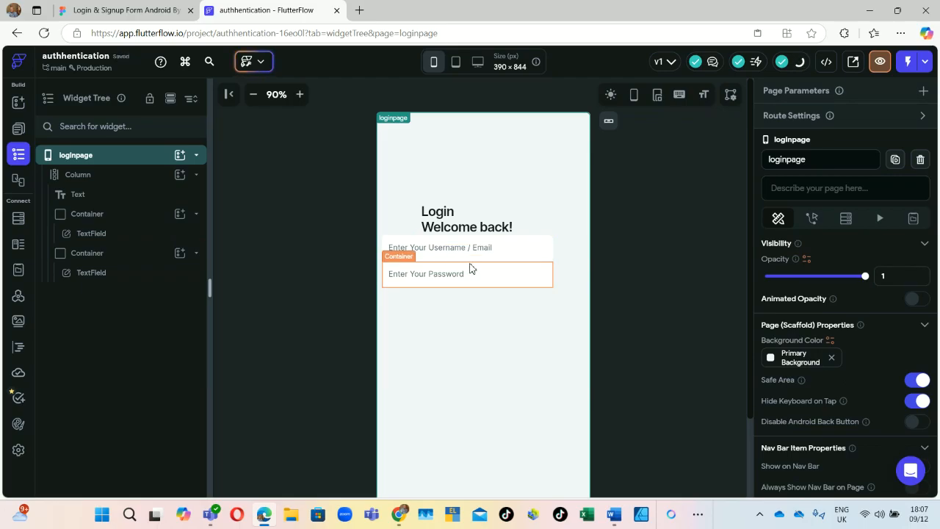
{"action": "left_click", "coordinate": [470, 269]}
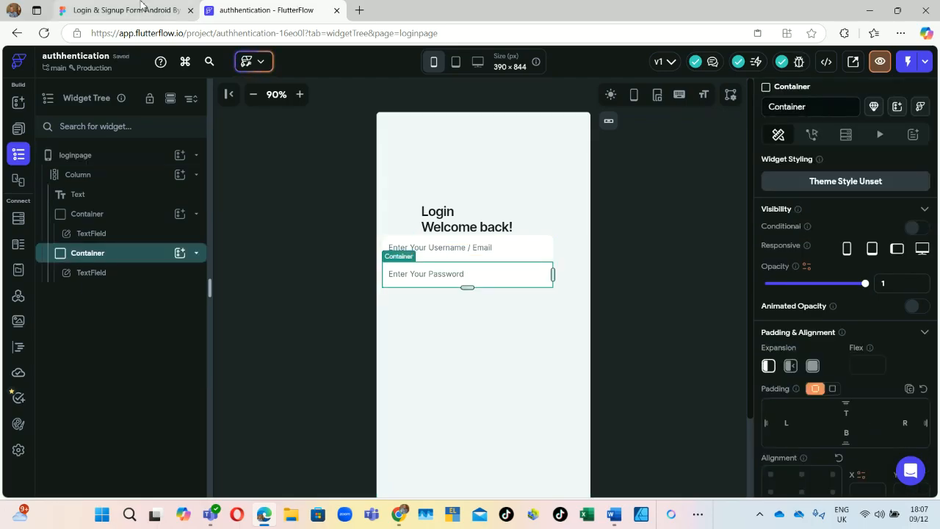
{"action": "left_click", "coordinate": [144, 10]}
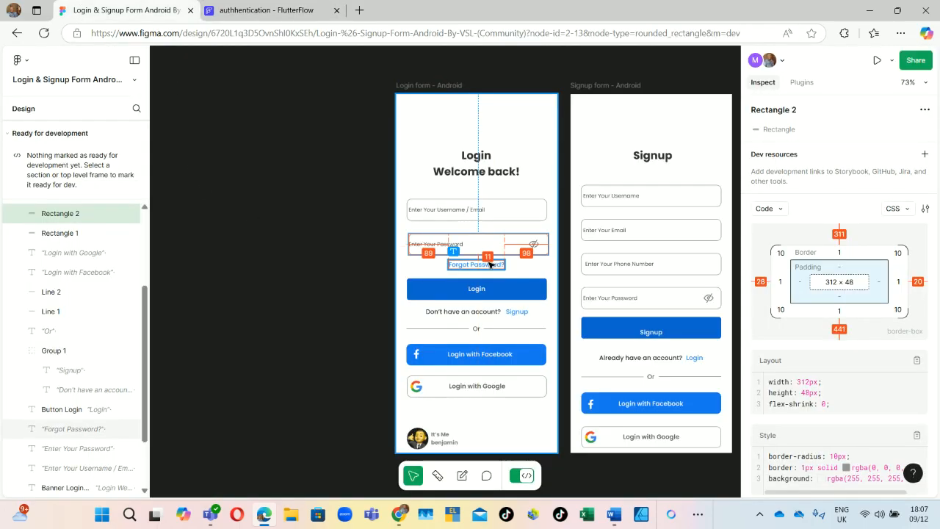
Step: Copy the 'Forgot Password?' text, noting its 14px, weight 500, #2F89FC styling
{"action": "left_click", "coordinate": [482, 266]}
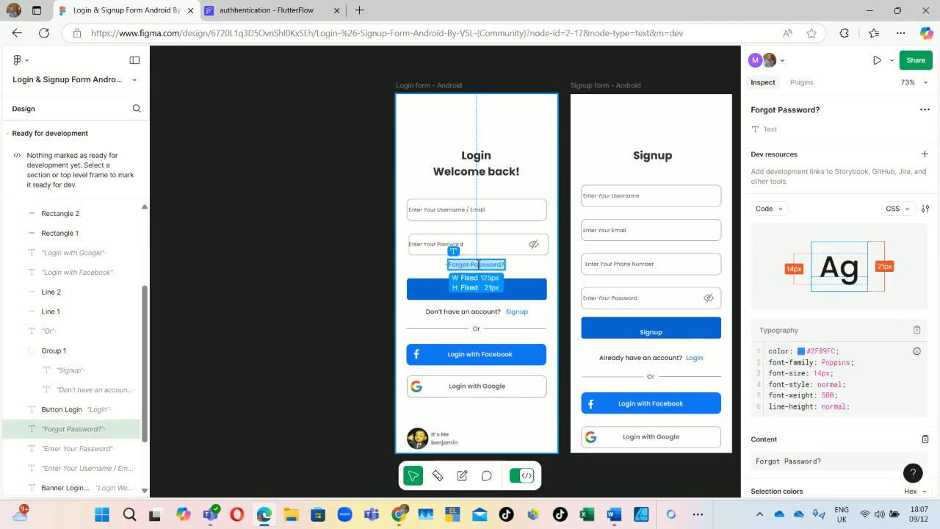
{"action": "right_click", "coordinate": [480, 264]}
{"action": "left_click", "coordinate": [513, 272]}
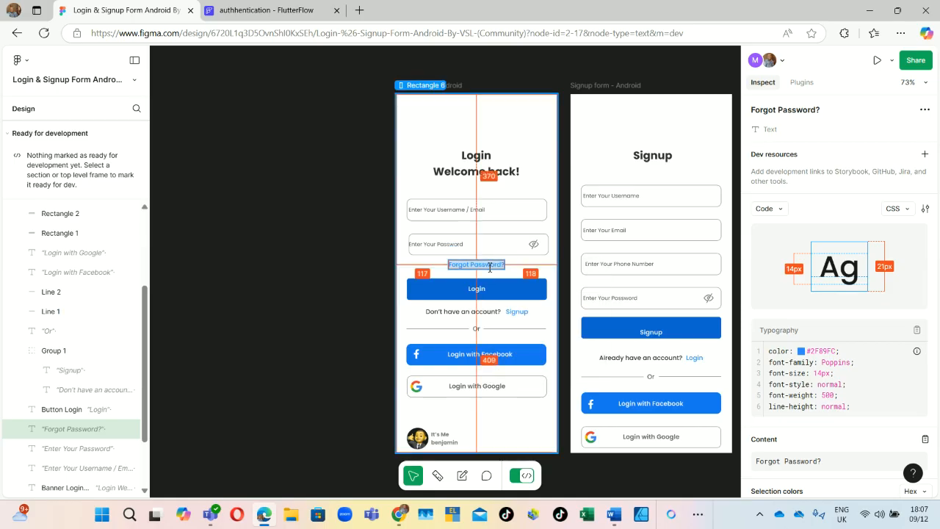
{"action": "left_click", "coordinate": [233, 7]}
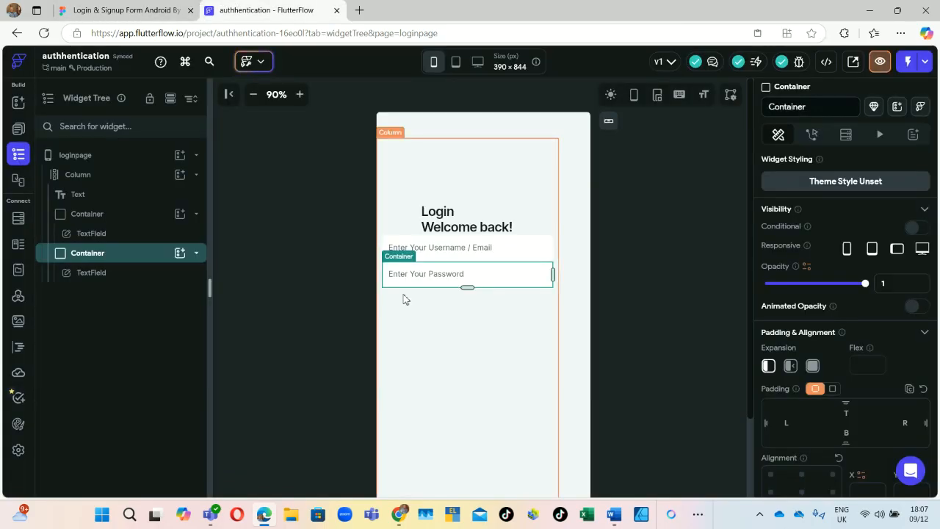
Step: Insert a Text widget reading 'Forgot Password?' under the Column with 17 top padding
{"action": "left_click", "coordinate": [180, 177]}
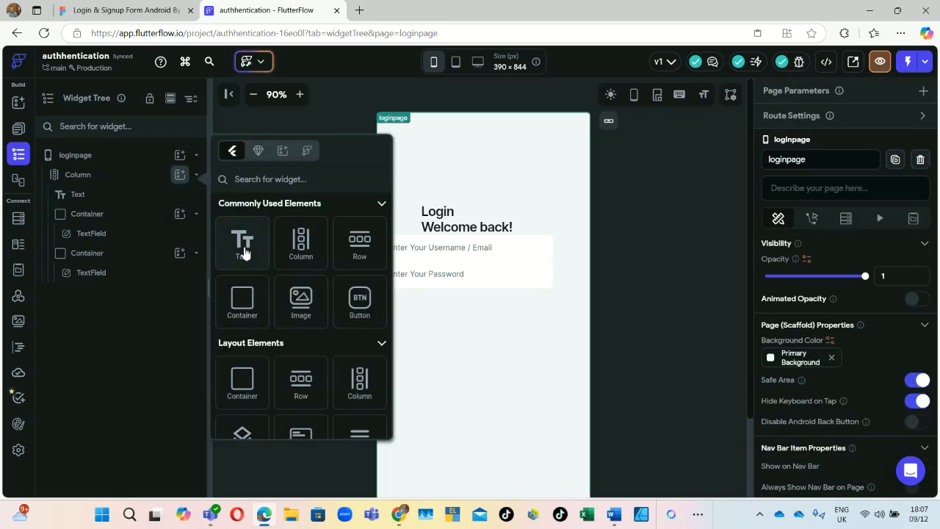
{"action": "left_click", "coordinate": [243, 243]}
{"action": "left_click", "coordinate": [837, 230]}
{"action": "key", "text": "ctrl+v"}
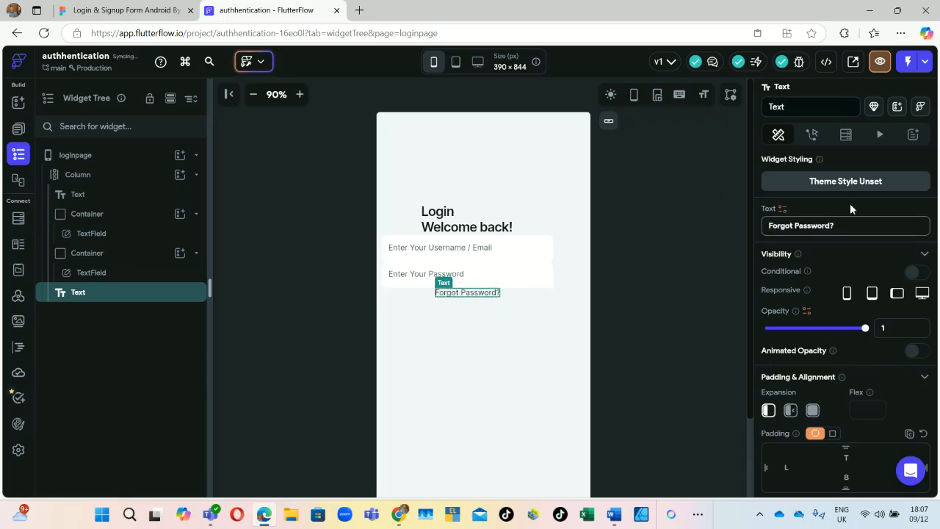
{"action": "scroll", "coordinate": [845, 367], "scroll_direction": "down", "scroll_amount": 2}
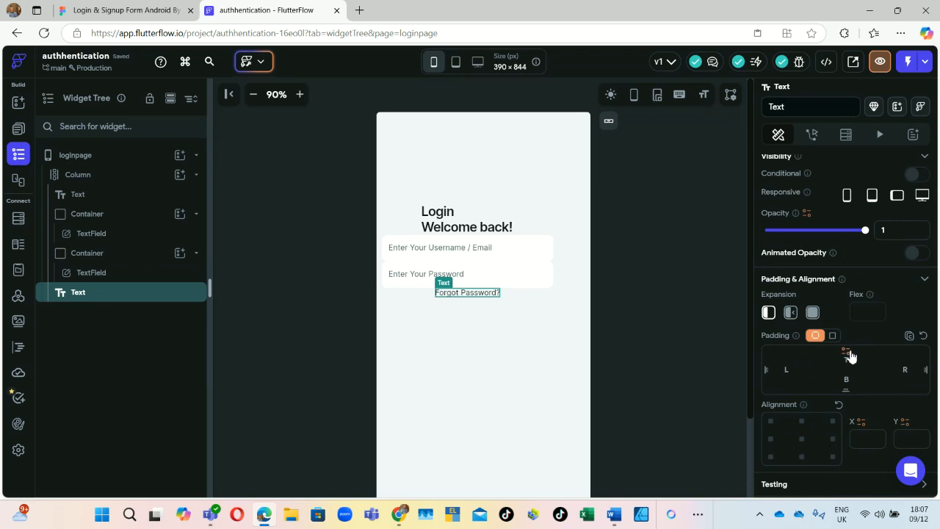
{"action": "left_click", "coordinate": [848, 361]}
{"action": "type", "text": "17"}
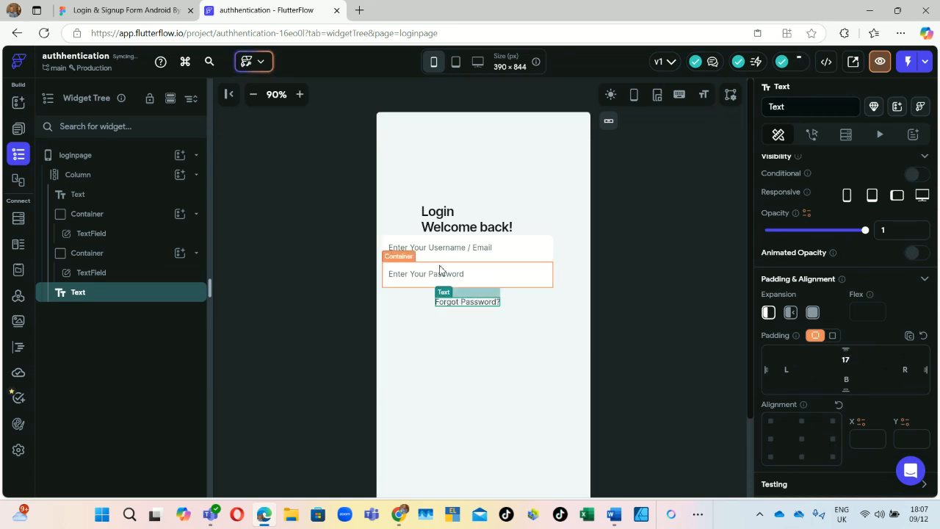
{"action": "left_click", "coordinate": [95, 6]}
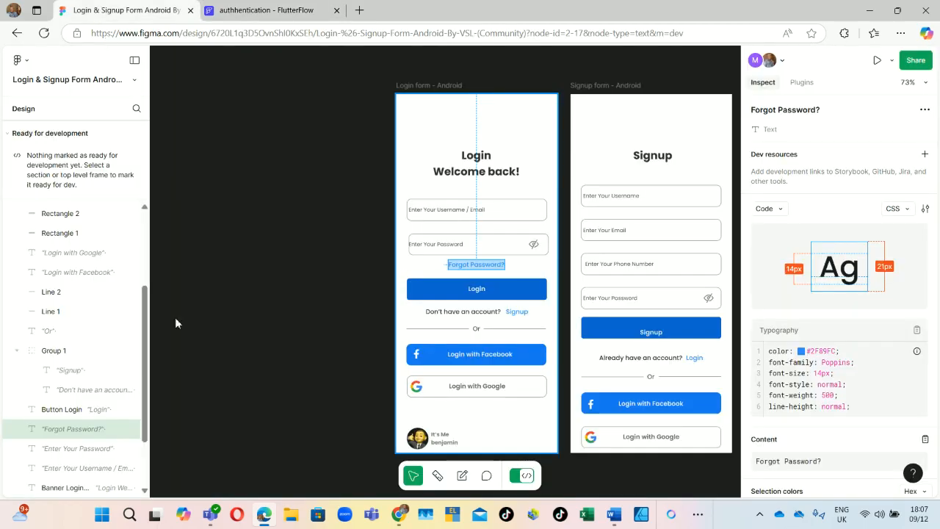
Step: Copy the Login button rectangle's #0E64D2 background colour from the Inspect panel
{"action": "left_click", "coordinate": [504, 294]}
{"action": "scroll", "coordinate": [863, 380], "scroll_direction": "down", "scroll_amount": 3}
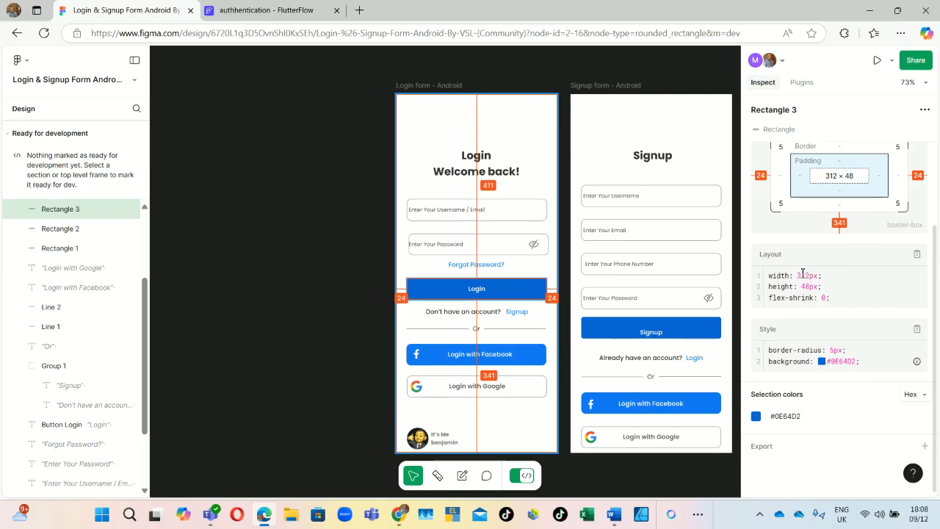
{"action": "double_click", "coordinate": [843, 362]}
{"action": "right_click", "coordinate": [843, 364]}
{"action": "left_click", "coordinate": [839, 372]}
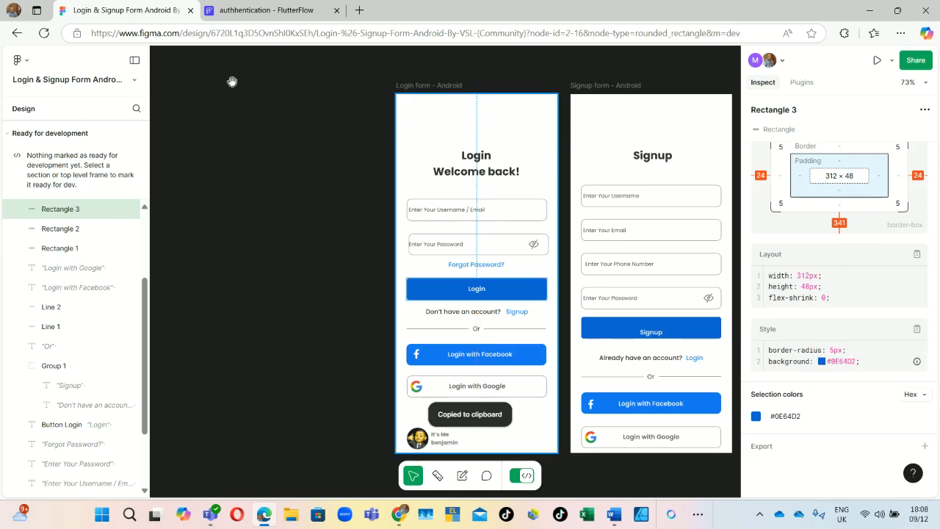
{"action": "left_click", "coordinate": [268, 11]}
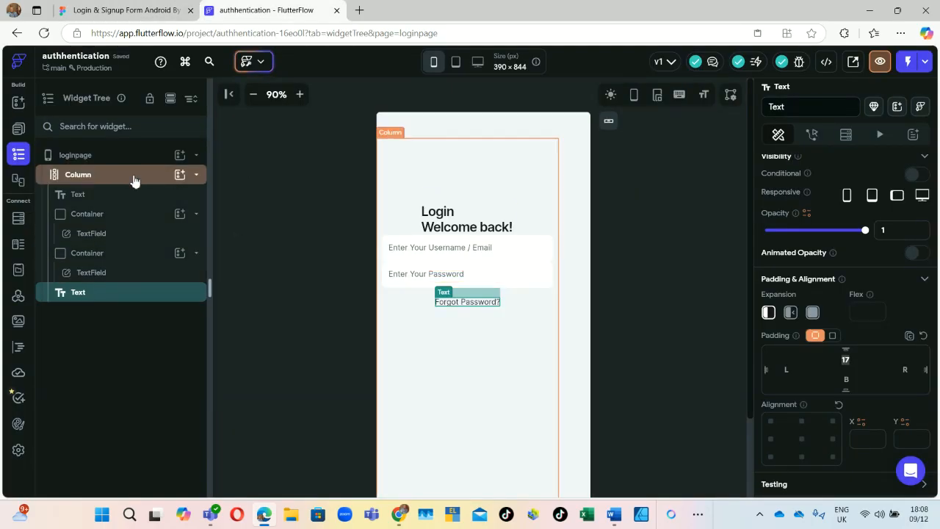
Step: Search 'butto' in the widget picker and add a Button to the Column
{"action": "left_click", "coordinate": [186, 175]}
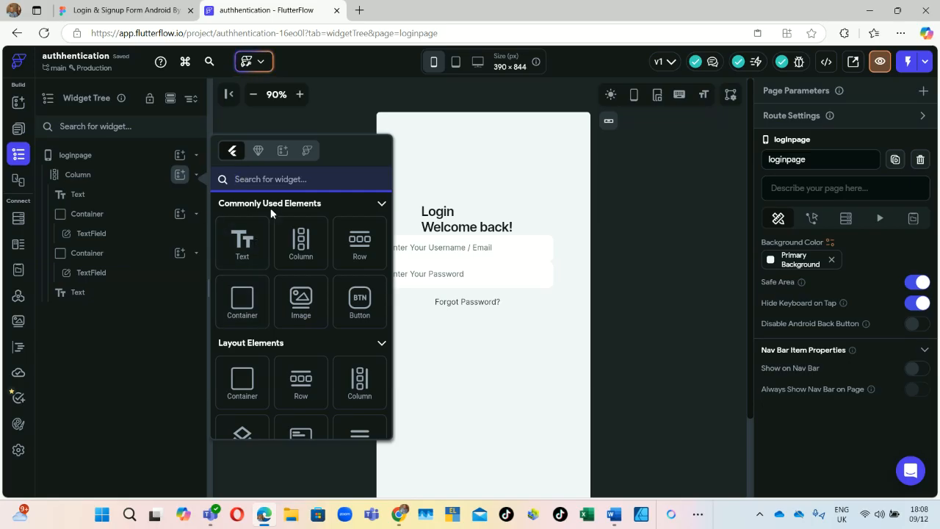
{"action": "type", "text": "butto"}
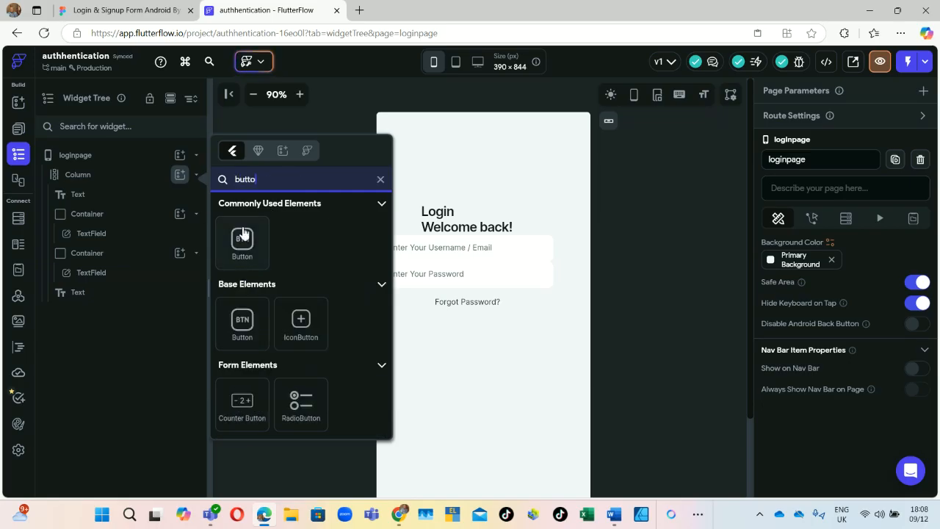
{"action": "left_click", "coordinate": [244, 234]}
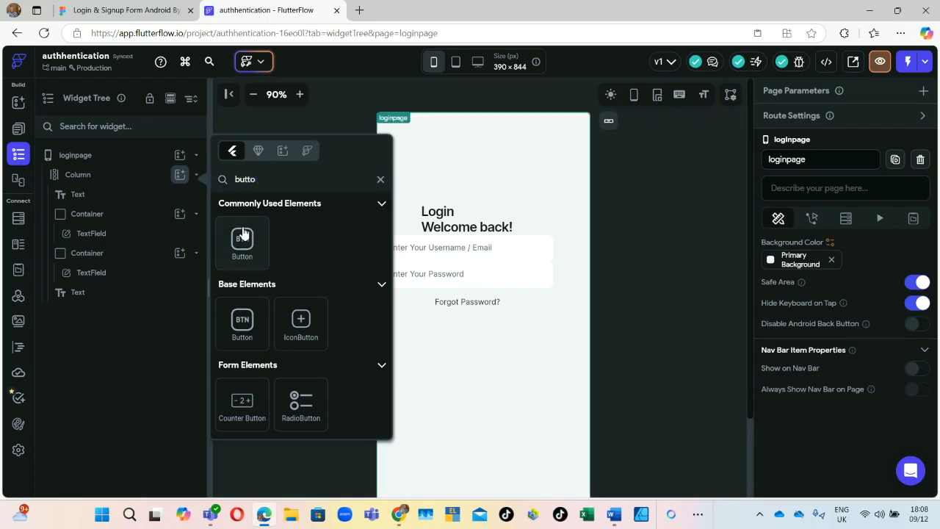
{"action": "left_click", "coordinate": [244, 234]}
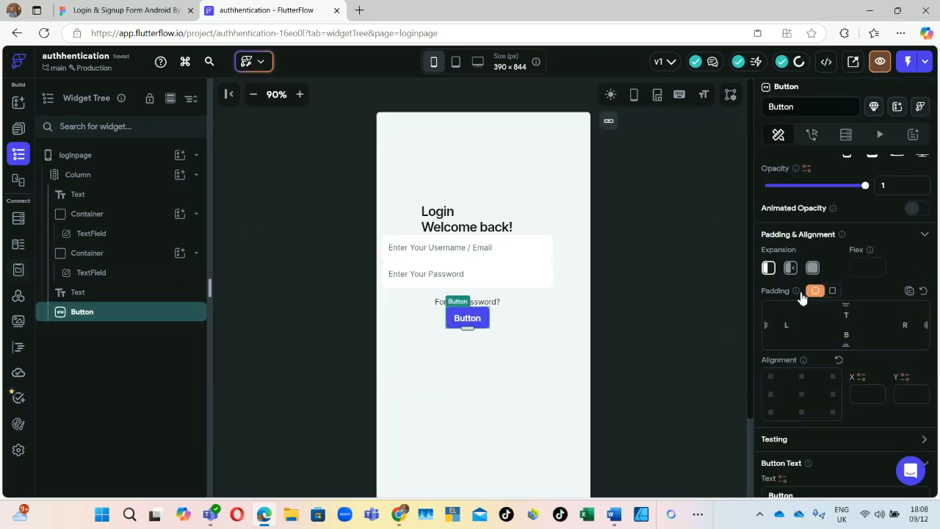
Step: Set the button's fill colour to #0e64d2
{"action": "scroll", "coordinate": [798, 314], "scroll_direction": "down", "scroll_amount": 2}
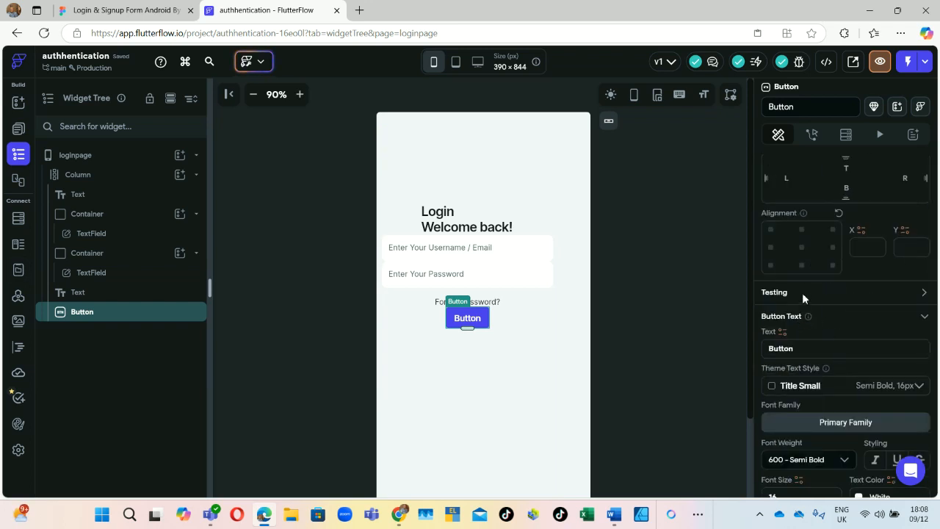
{"action": "scroll", "coordinate": [802, 292], "scroll_direction": "up", "scroll_amount": 3}
{"action": "scroll", "coordinate": [794, 308], "scroll_direction": "down", "scroll_amount": 4}
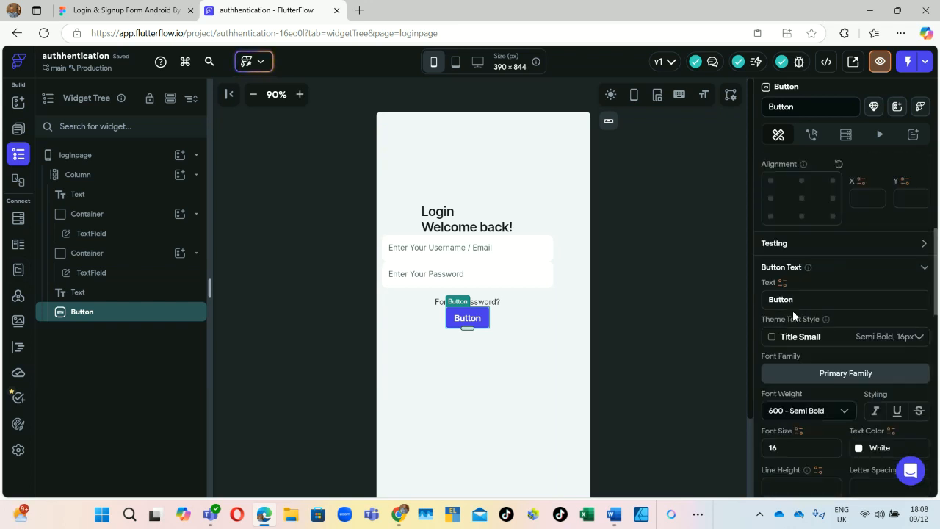
{"action": "scroll", "coordinate": [792, 310], "scroll_direction": "down", "scroll_amount": 2}
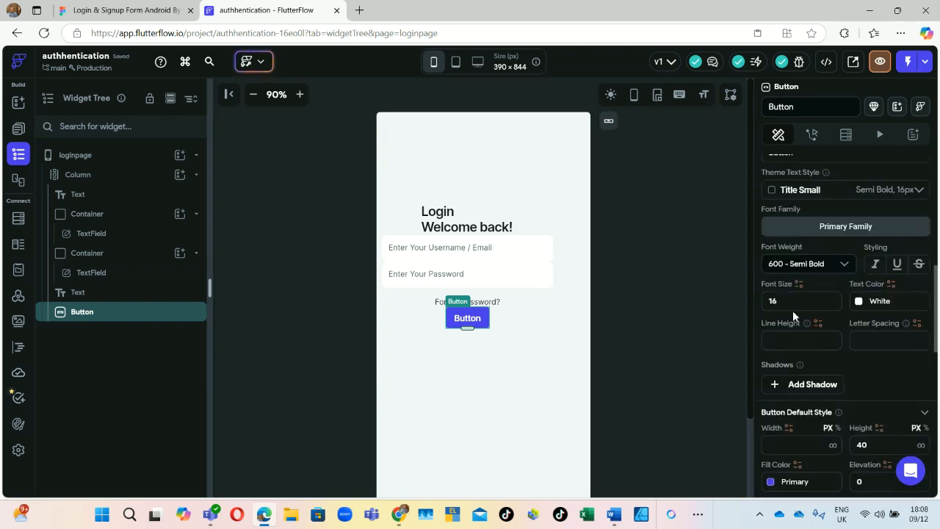
{"action": "left_click", "coordinate": [772, 482]}
{"action": "left_click", "coordinate": [616, 252]}
{"action": "key", "text": "ctrl+v"}
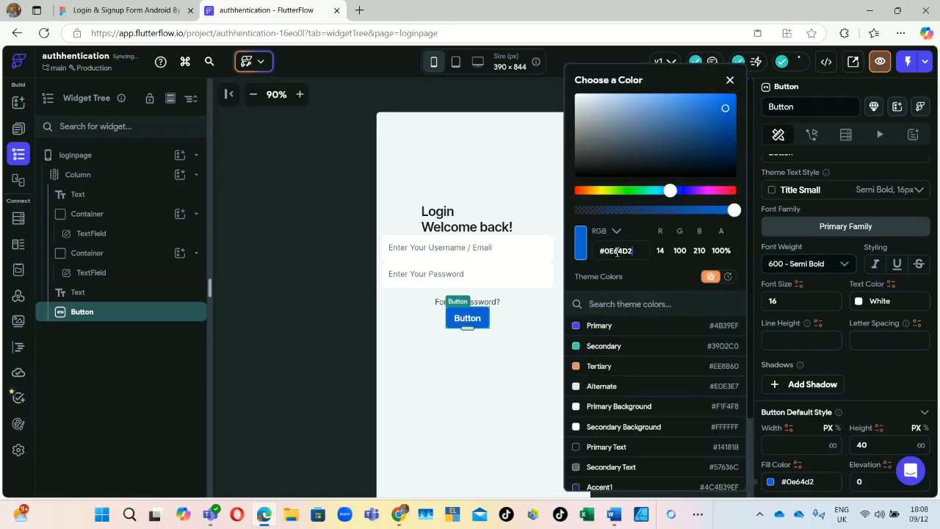
{"action": "left_click", "coordinate": [458, 386]}
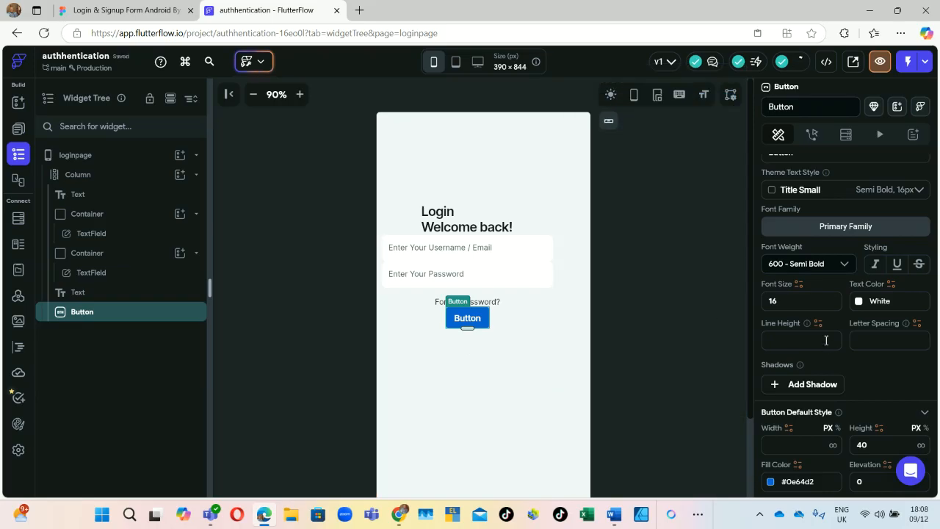
Step: Size the button to 312 wide and 48 tall
{"action": "scroll", "coordinate": [822, 342], "scroll_direction": "up", "scroll_amount": 2}
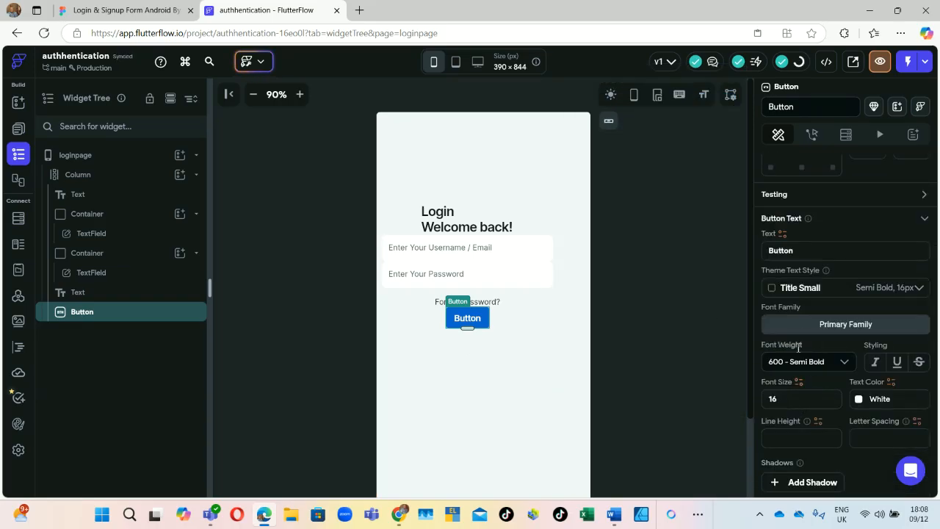
{"action": "scroll", "coordinate": [806, 286], "scroll_direction": "up", "scroll_amount": 3}
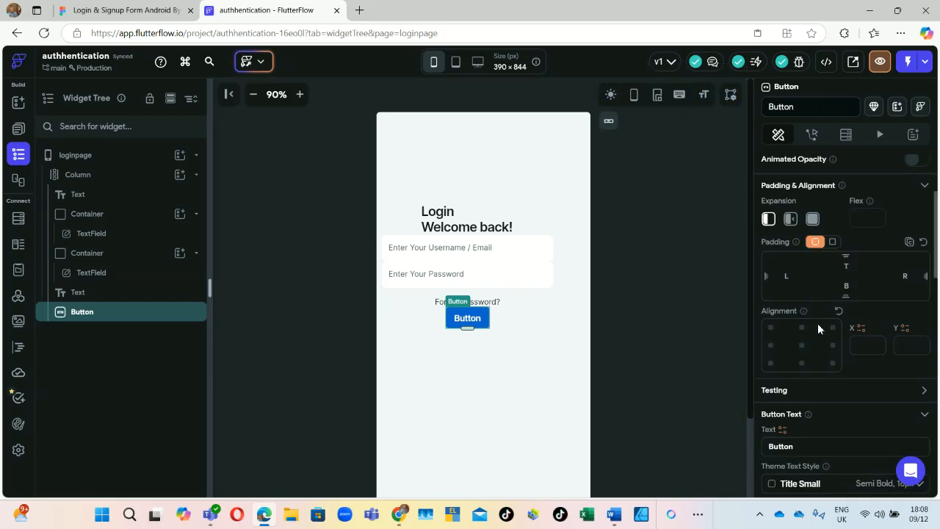
{"action": "scroll", "coordinate": [818, 321], "scroll_direction": "down", "scroll_amount": 5}
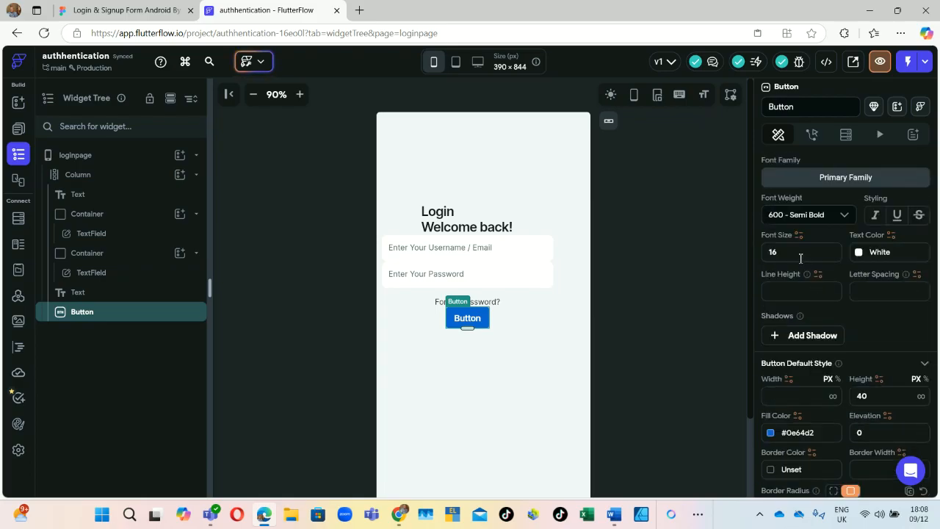
{"action": "scroll", "coordinate": [809, 286], "scroll_direction": "down", "scroll_amount": 2}
{"action": "left_click", "coordinate": [794, 252]}
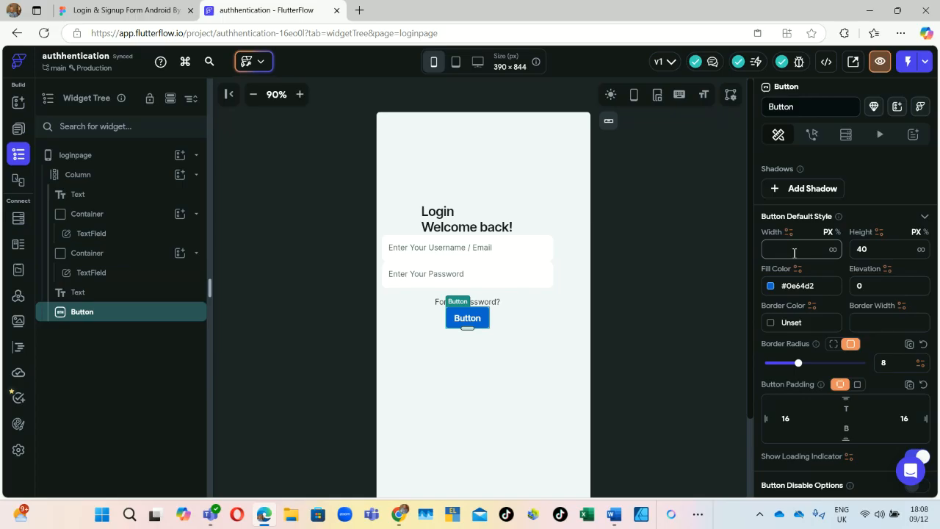
{"action": "type", "text": "312"}
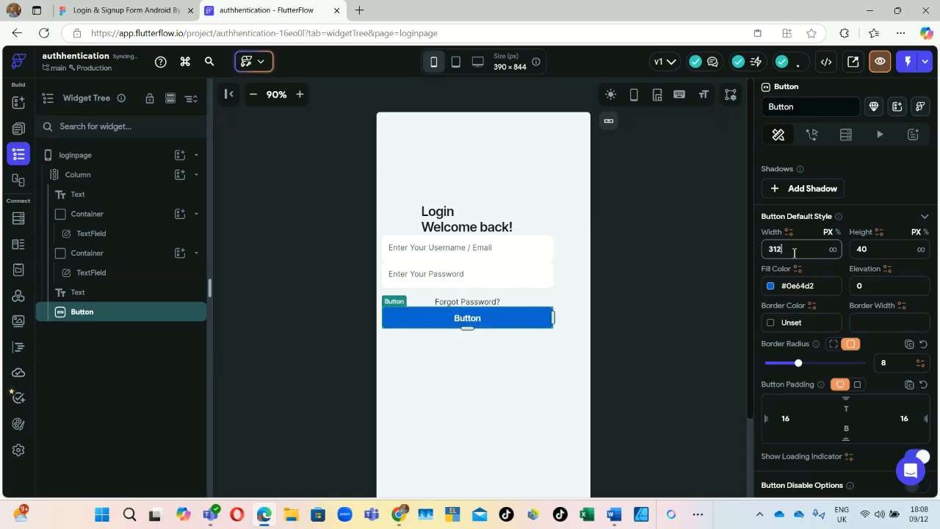
{"action": "left_click", "coordinate": [891, 249]}
{"action": "key", "text": "BackSpace"}
{"action": "type", "text": "8"}
{"action": "scroll", "coordinate": [818, 279], "scroll_direction": "up", "scroll_amount": 3}
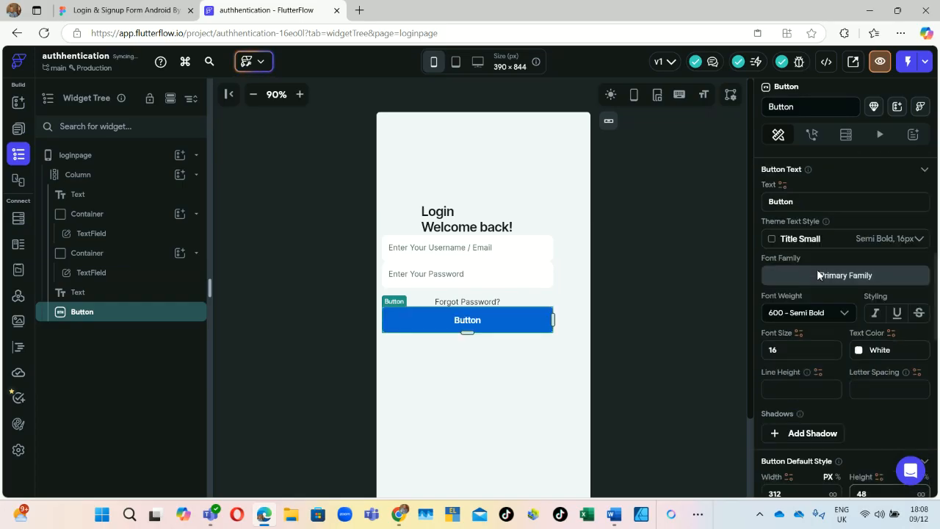
Step: Relabel the button 'Login' and give it 17 top padding below Forgot Password
{"action": "double_click", "coordinate": [802, 200]}
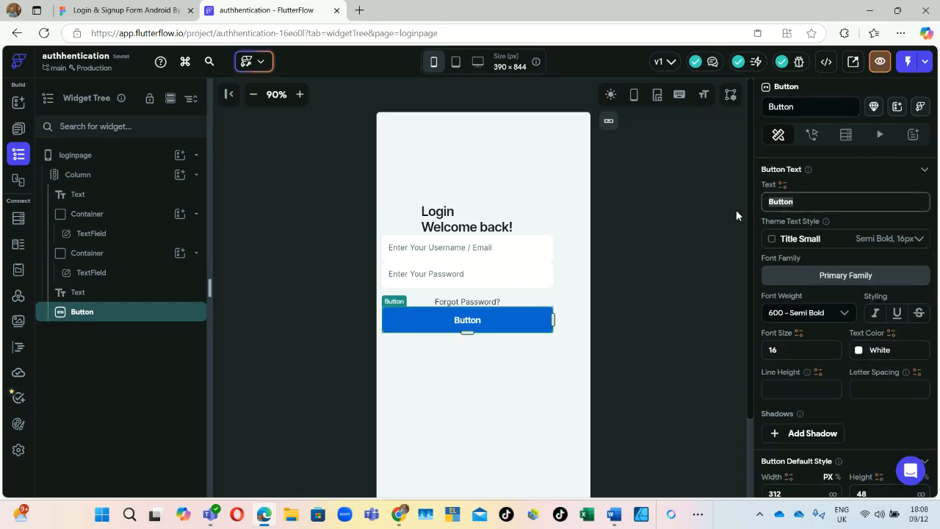
{"action": "type", "text": "L"}
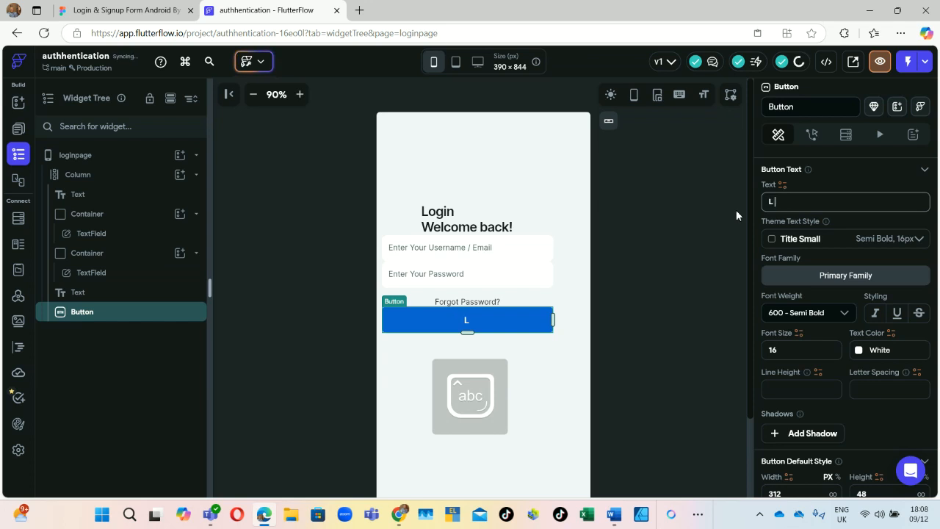
{"action": "type", "text": " ogin"}
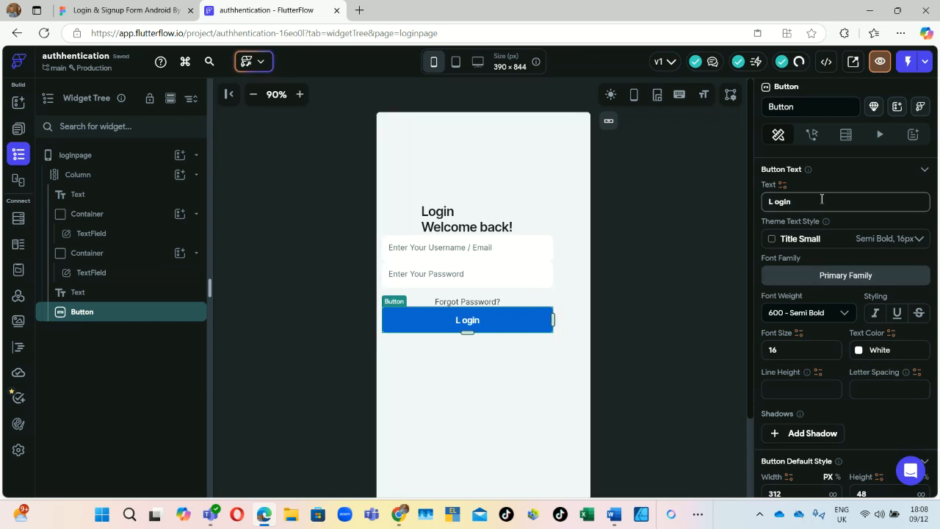
{"action": "scroll", "coordinate": [831, 231], "scroll_direction": "up", "scroll_amount": 1}
{"action": "scroll", "coordinate": [840, 267], "scroll_direction": "up", "scroll_amount": 5}
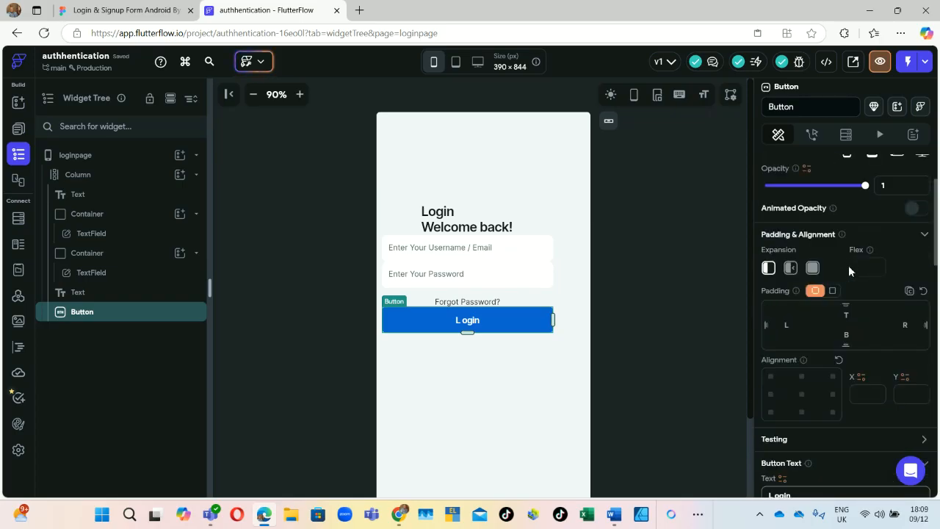
{"action": "left_click", "coordinate": [849, 317]}
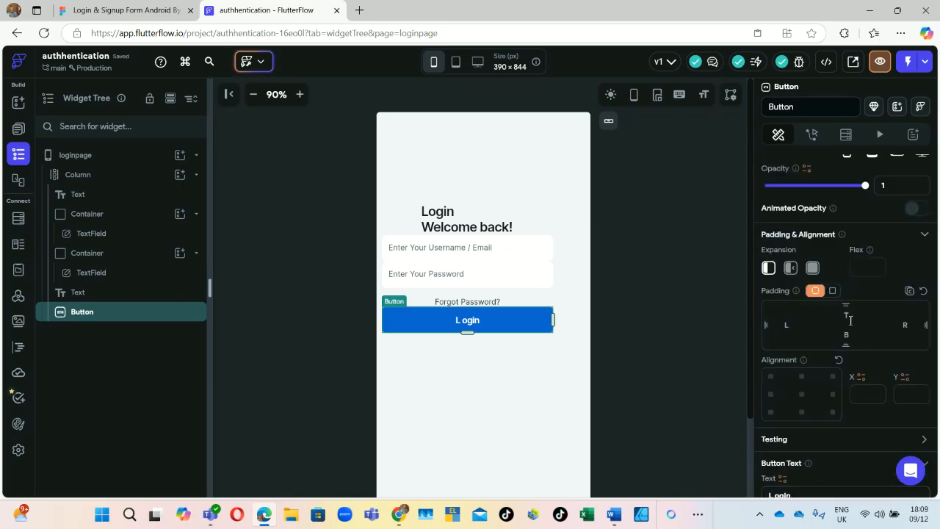
{"action": "type", "text": "17"}
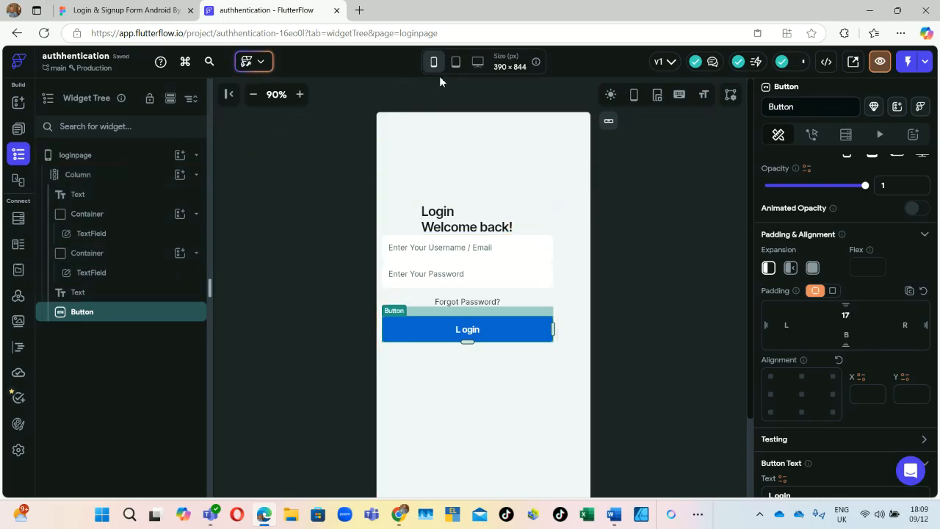
{"action": "left_click", "coordinate": [456, 63]}
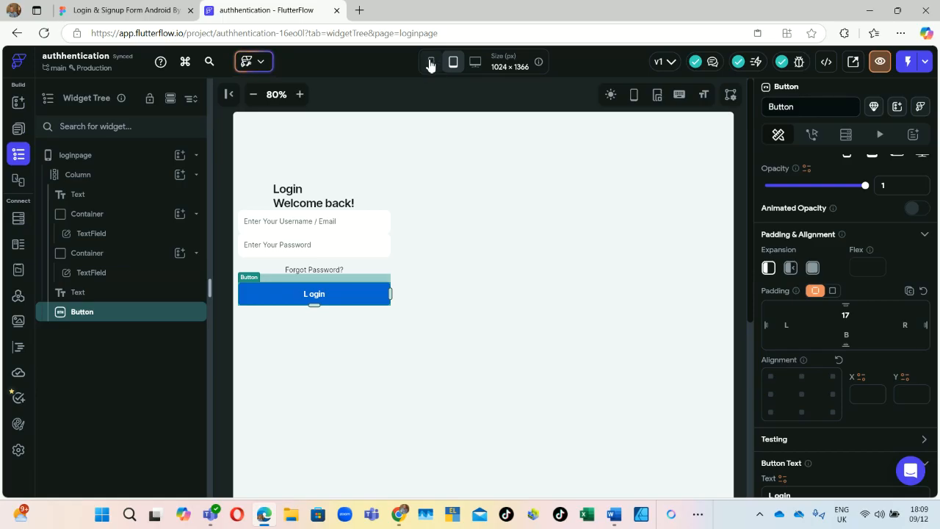
{"action": "left_click", "coordinate": [430, 65]}
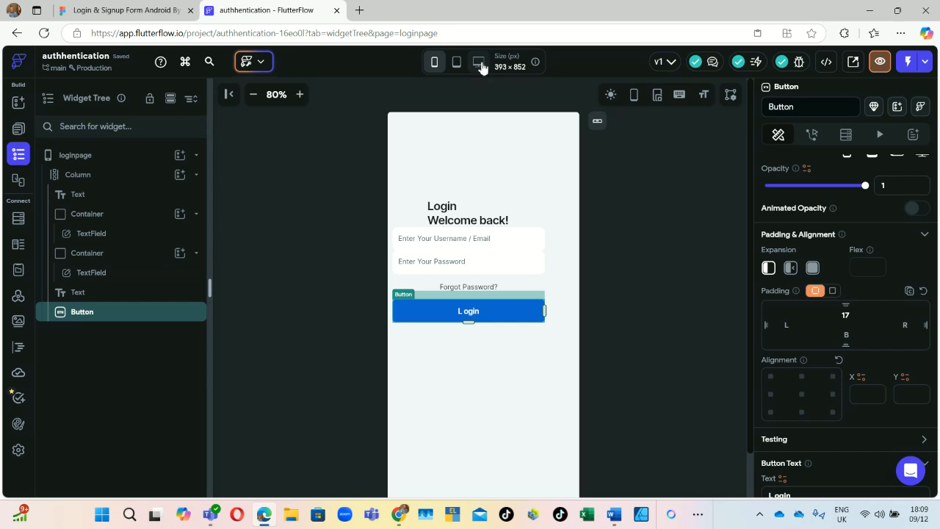
{"action": "left_click", "coordinate": [479, 64]}
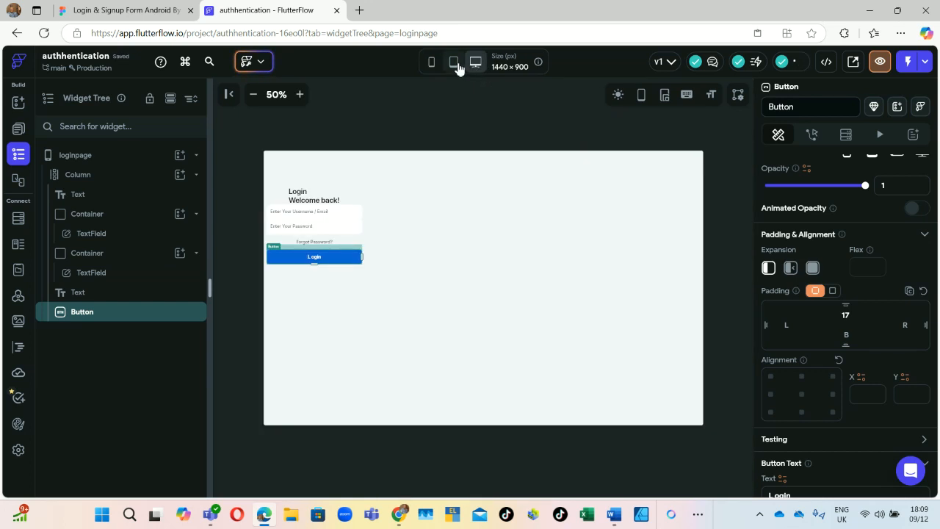
{"action": "left_click", "coordinate": [456, 64]}
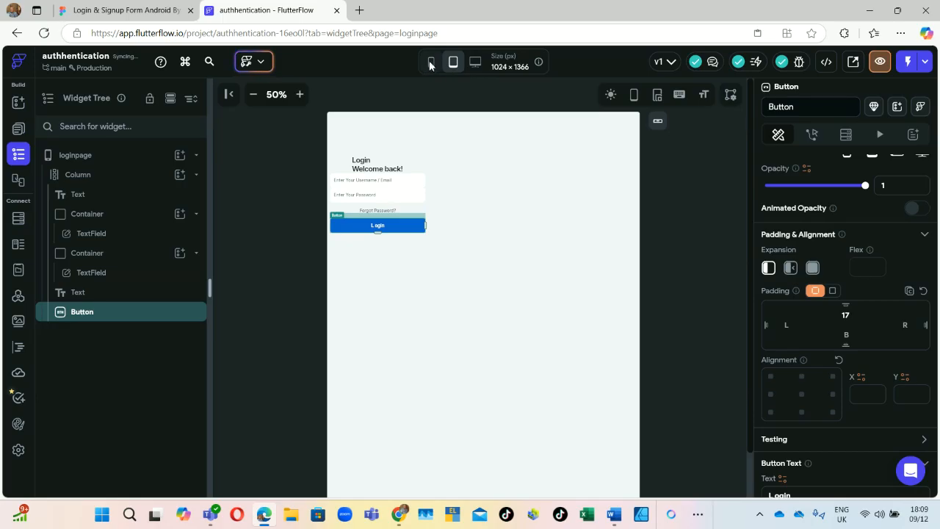
{"action": "left_click", "coordinate": [431, 65]}
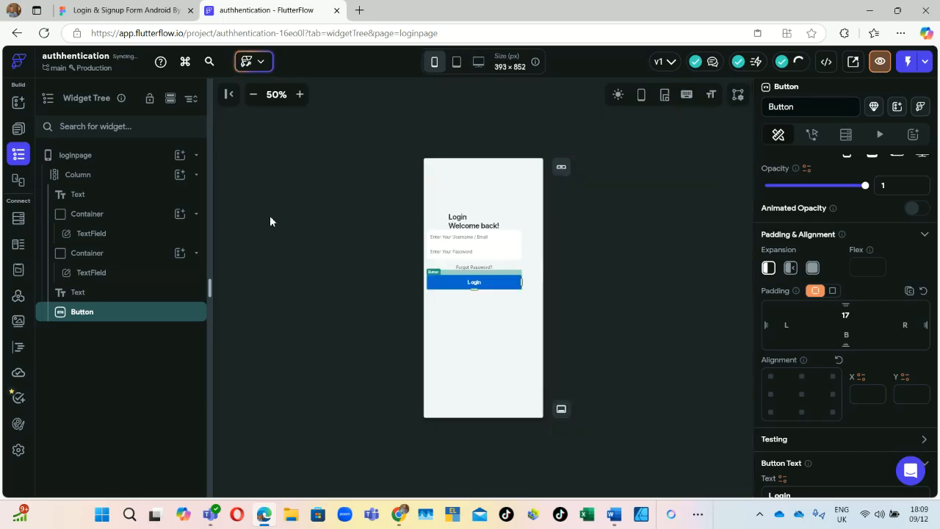
{"action": "left_click", "coordinate": [128, 7]}
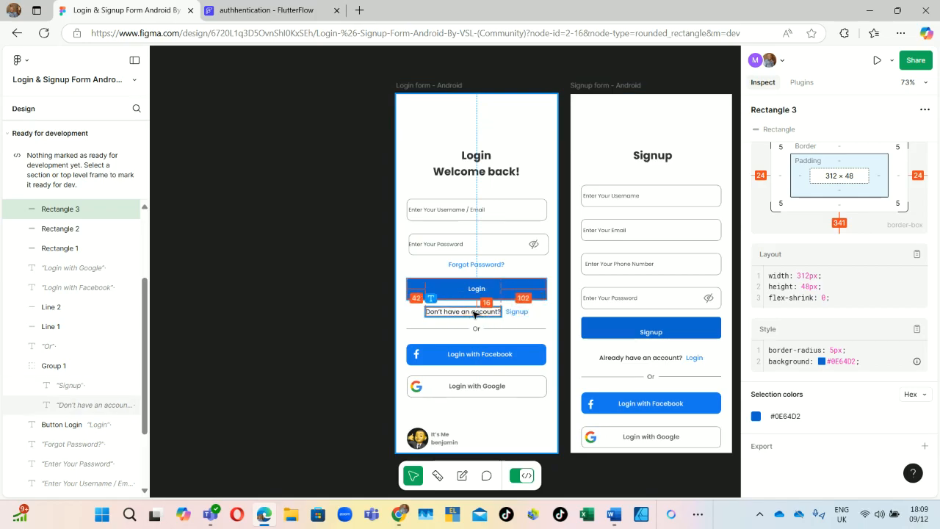
{"action": "left_click", "coordinate": [269, 10]}
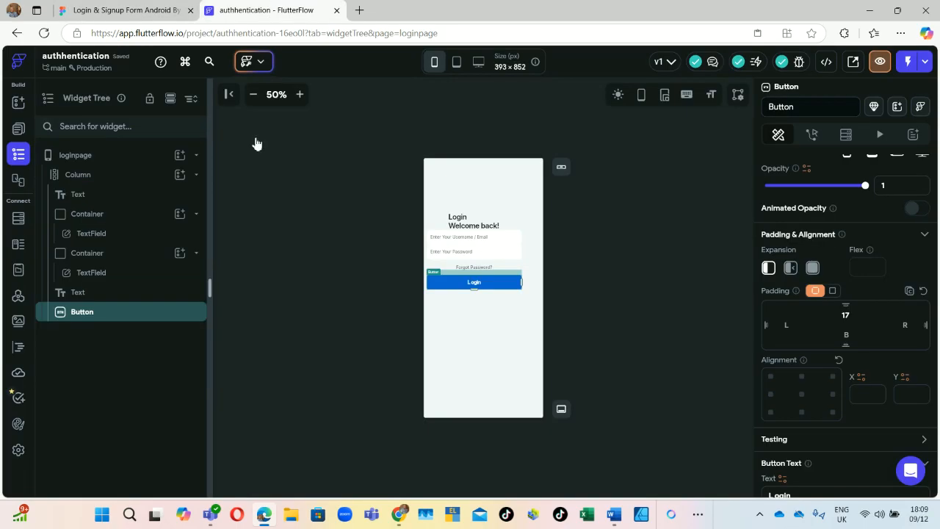
Step: Search the widget picker for 'rich' and add a RichText widget to the login Column
{"action": "left_click", "coordinate": [185, 177]}
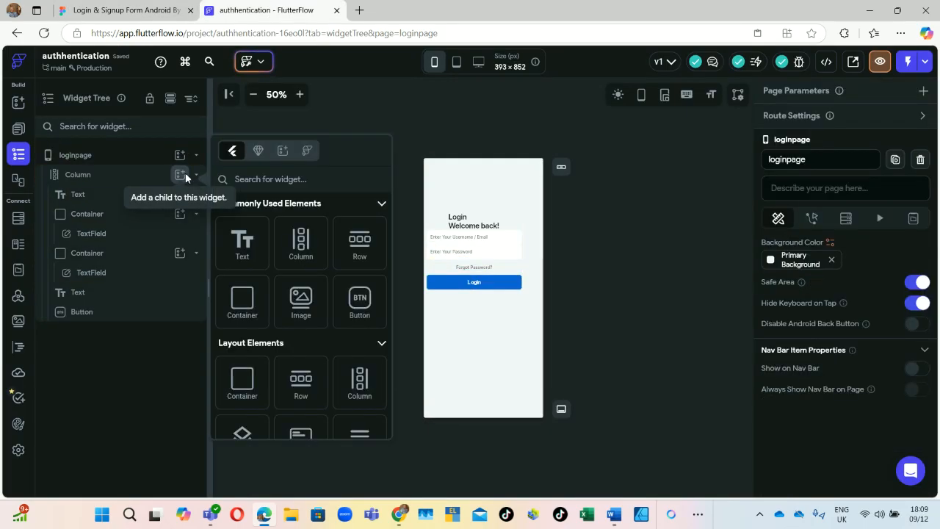
{"action": "type", "text": "rich"}
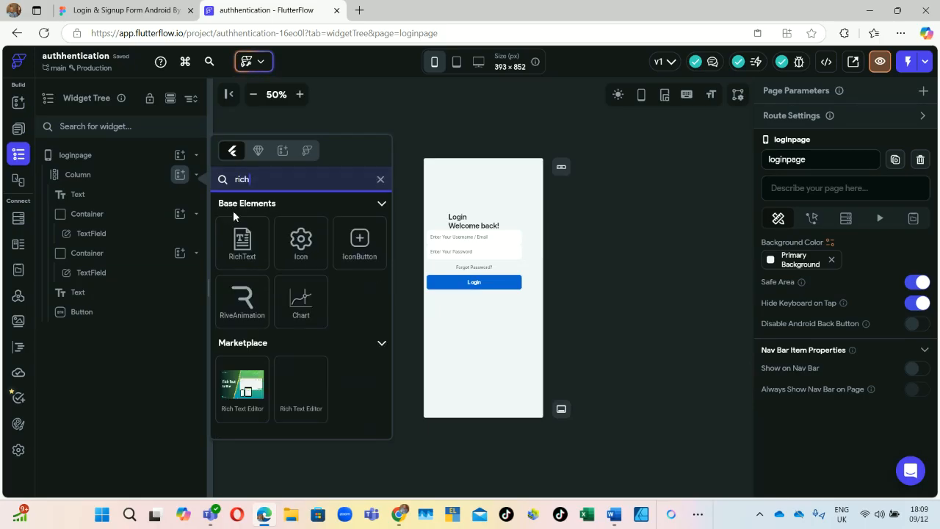
{"action": "scroll", "coordinate": [235, 209], "scroll_direction": "down", "scroll_amount": 1}
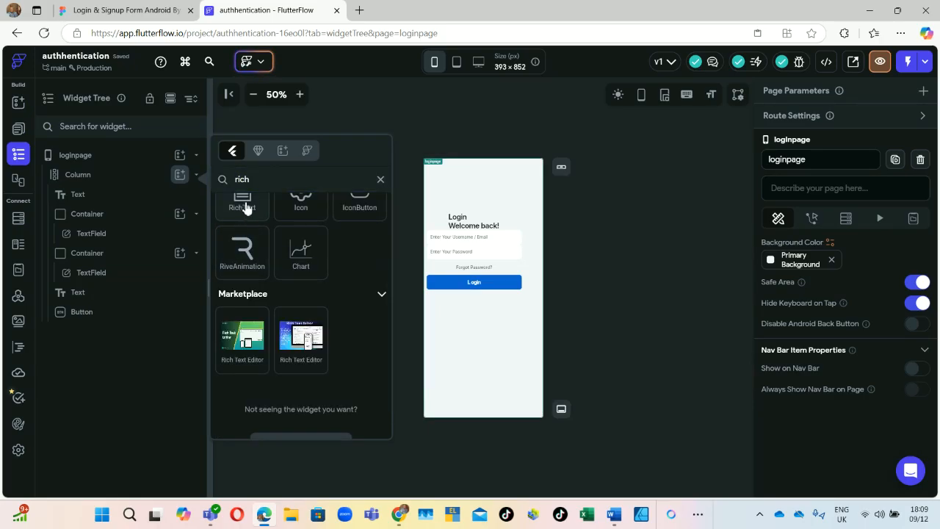
{"action": "left_click", "coordinate": [243, 209]}
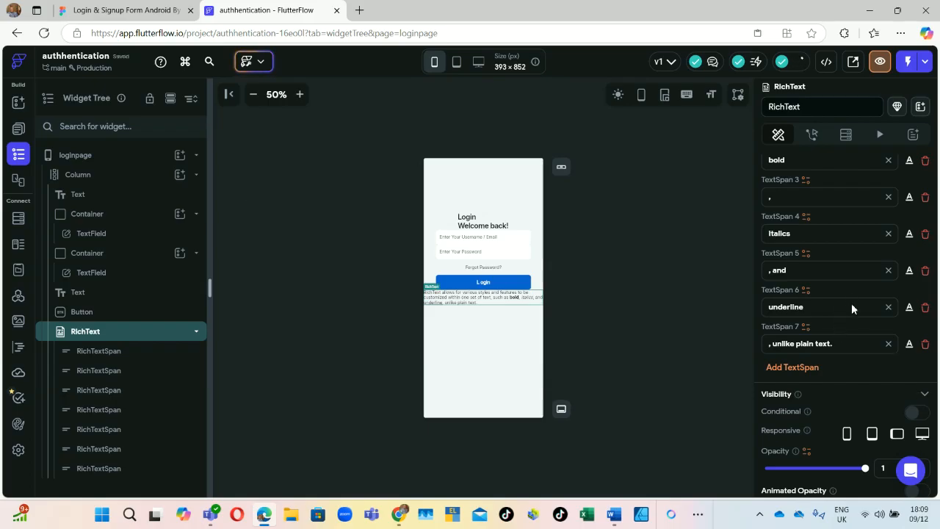
Step: Delete the five extra sample TextSpans from the RichText
{"action": "left_click", "coordinate": [925, 197]}
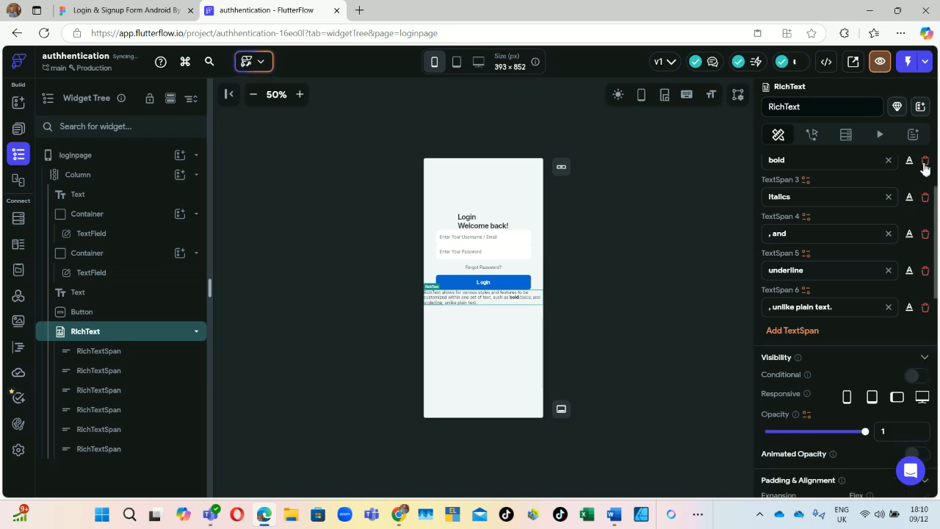
{"action": "left_click", "coordinate": [925, 162]}
{"action": "left_click", "coordinate": [925, 197]}
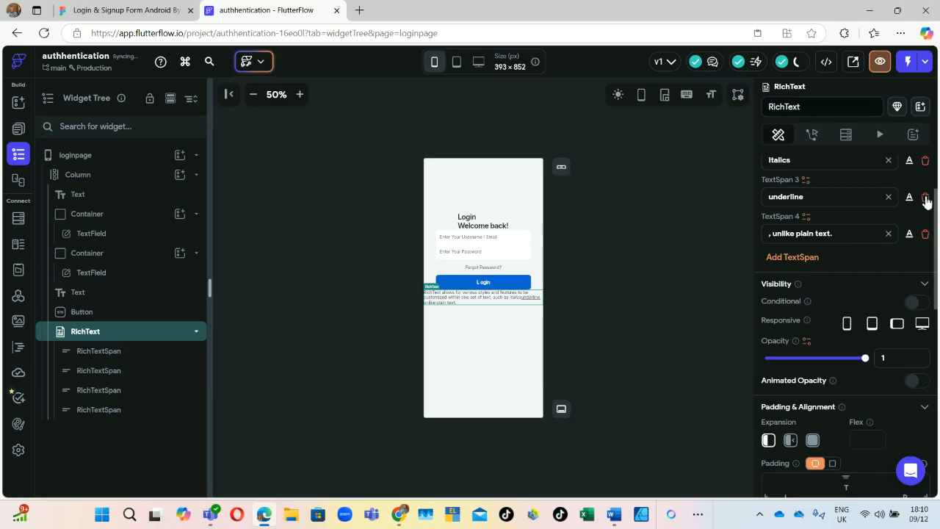
{"action": "left_click", "coordinate": [925, 198]}
{"action": "left_click", "coordinate": [925, 197]}
Step: Replace the first span's sample text with 'Dont have an account'
{"action": "scroll", "coordinate": [821, 191], "scroll_direction": "up", "scroll_amount": 2}
{"action": "left_click_drag", "start_coordinate": [833, 211], "coordinate": [776, 188]}
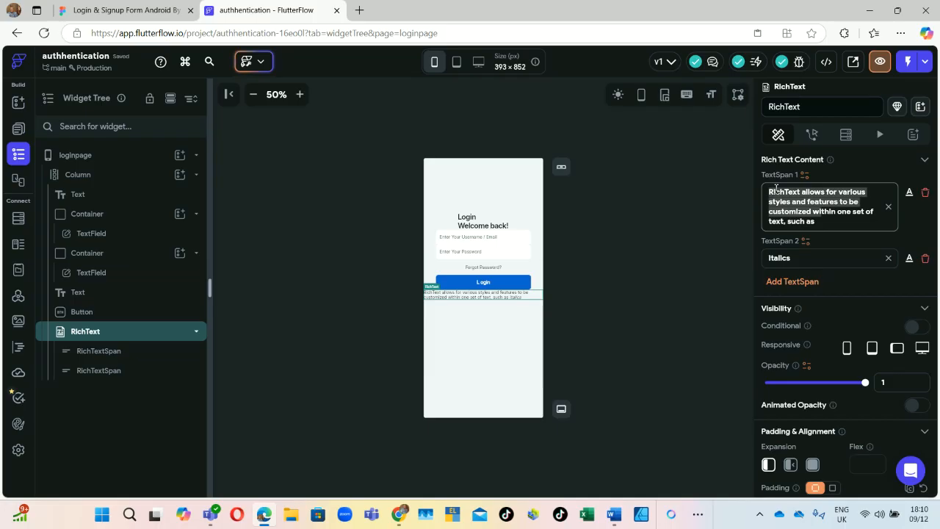
{"action": "key", "text": "BackSpace"}
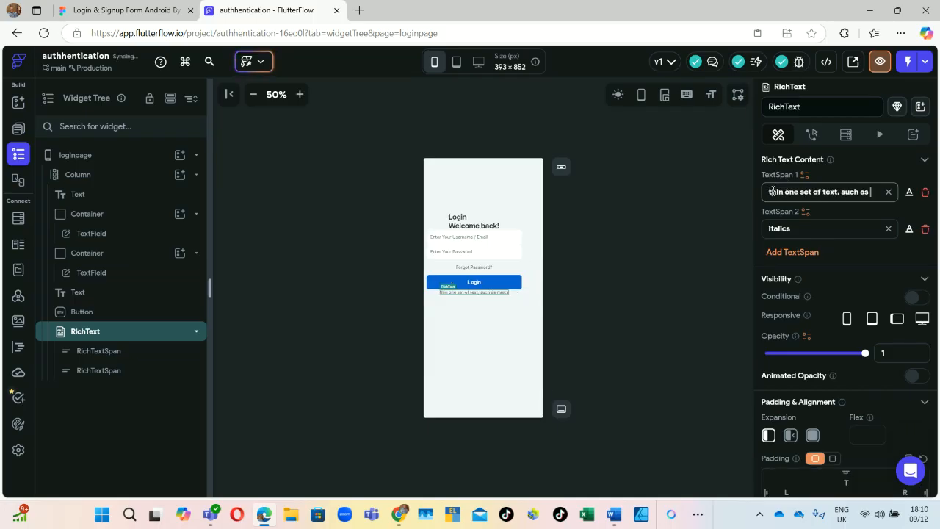
{"action": "left_click_drag", "start_coordinate": [773, 191], "coordinate": [709, 211]}
{"action": "type", "text": "D"}
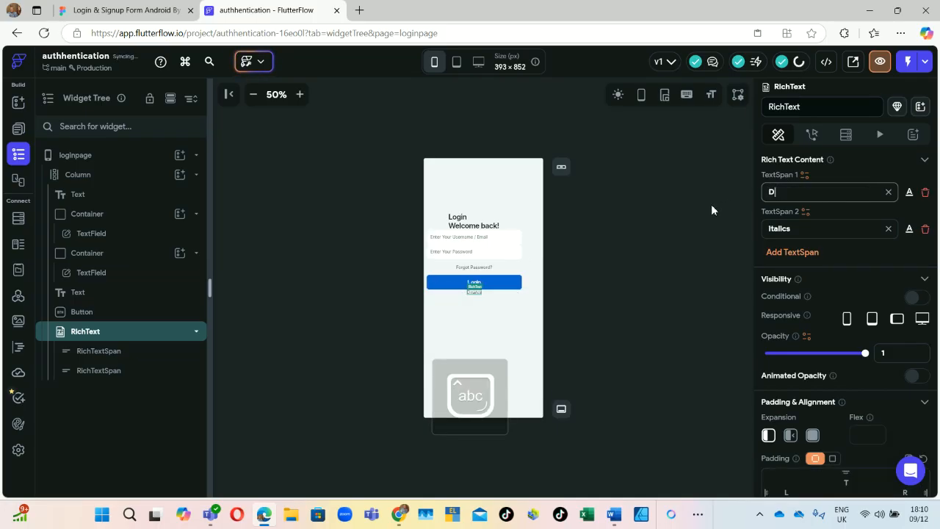
{"action": "type", "text": "ont h"}
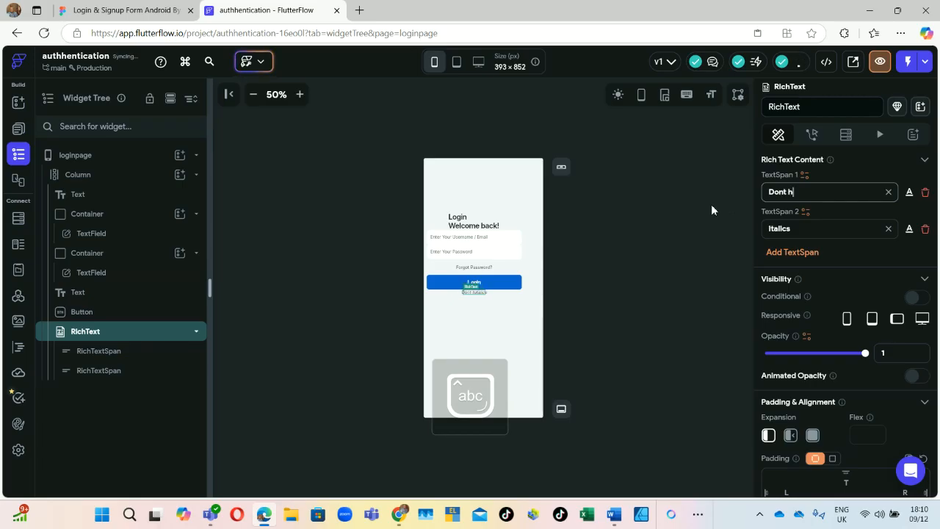
{"action": "type", "text": "ave an a"}
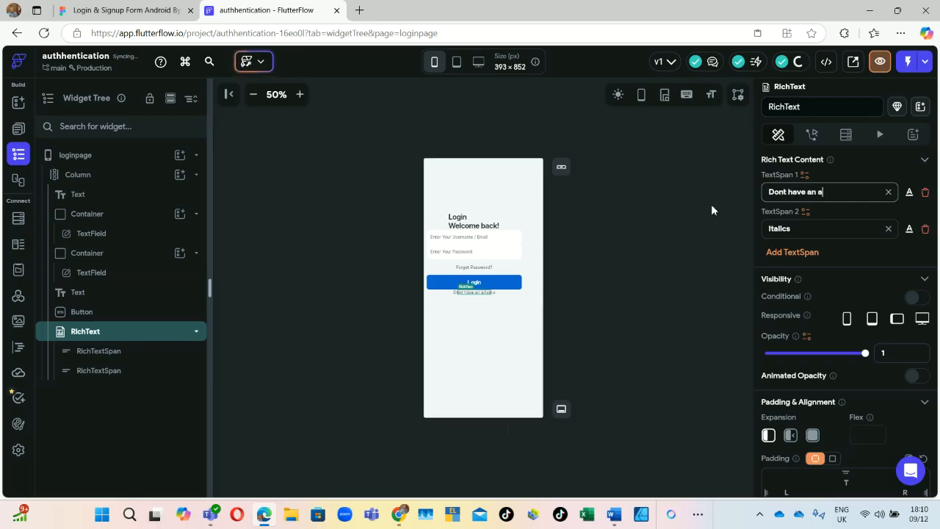
{"action": "type", "text": "ccount"}
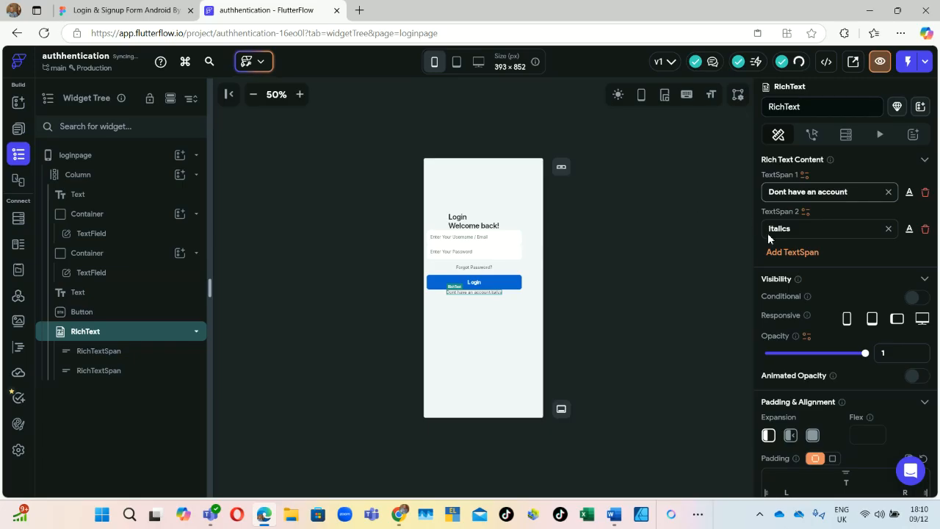
{"action": "key", "text": "Tab"}
Step: Replace the second span's Italics placeholder with 'Sign up'
{"action": "key", "text": "BackSpace"}
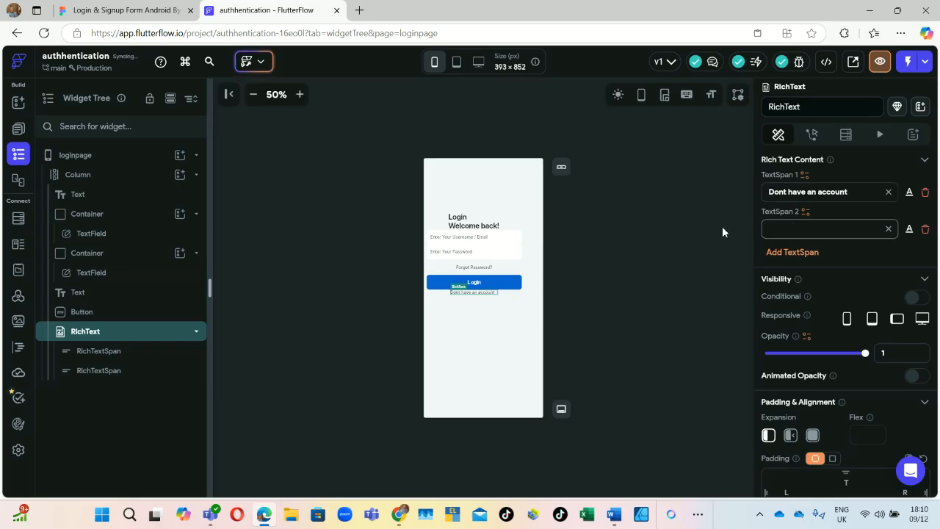
{"action": "key", "text": "Caps_Lock"}
{"action": "type", "text": "S"}
{"action": "key", "text": "Caps_Lock"}
{"action": "type", "text": "i"}
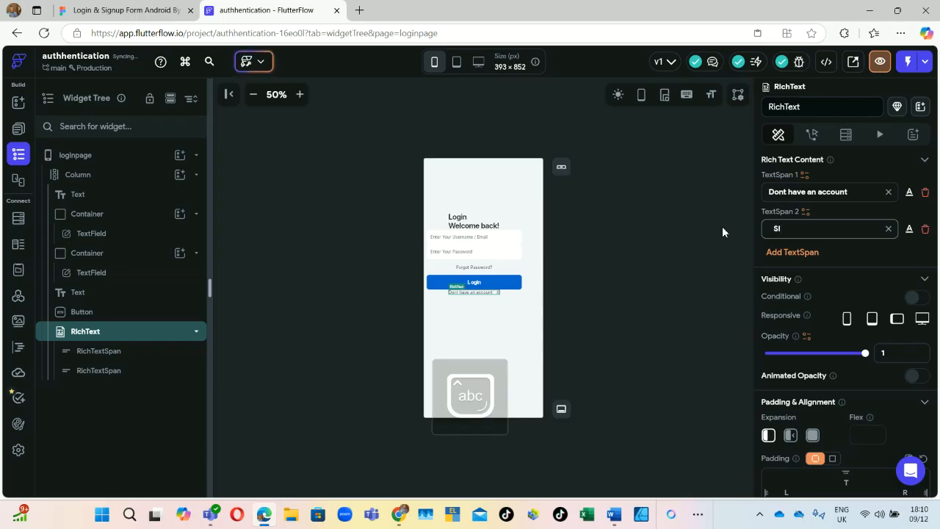
{"action": "type", "text": "gn up"}
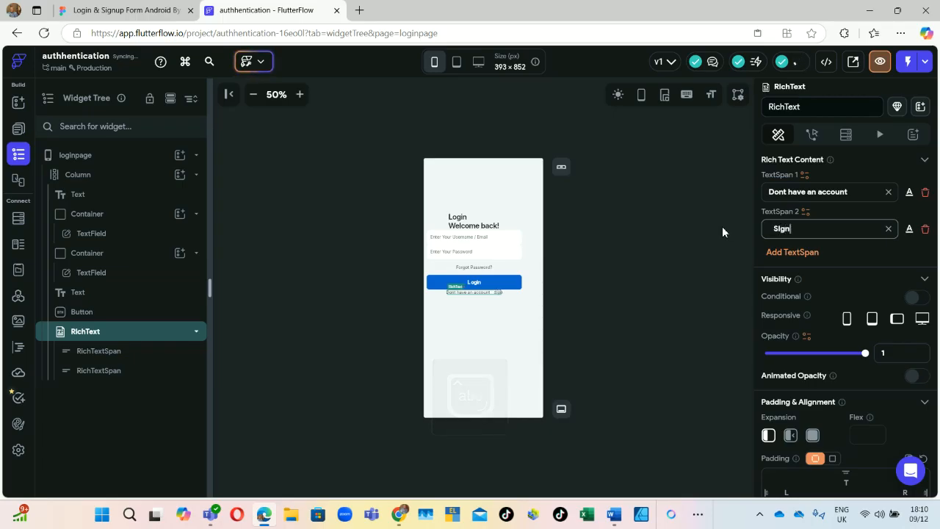
{"action": "left_click", "coordinate": [99, 375]}
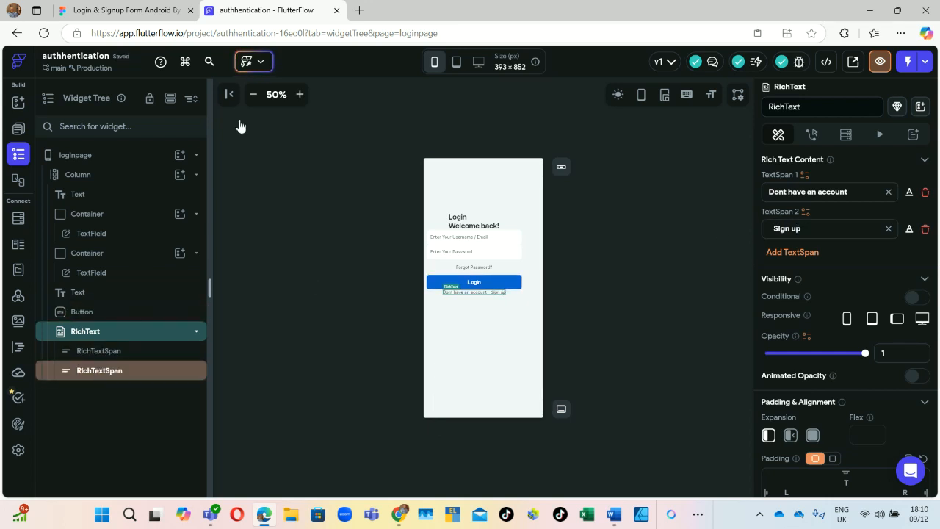
{"action": "left_click", "coordinate": [172, 11]}
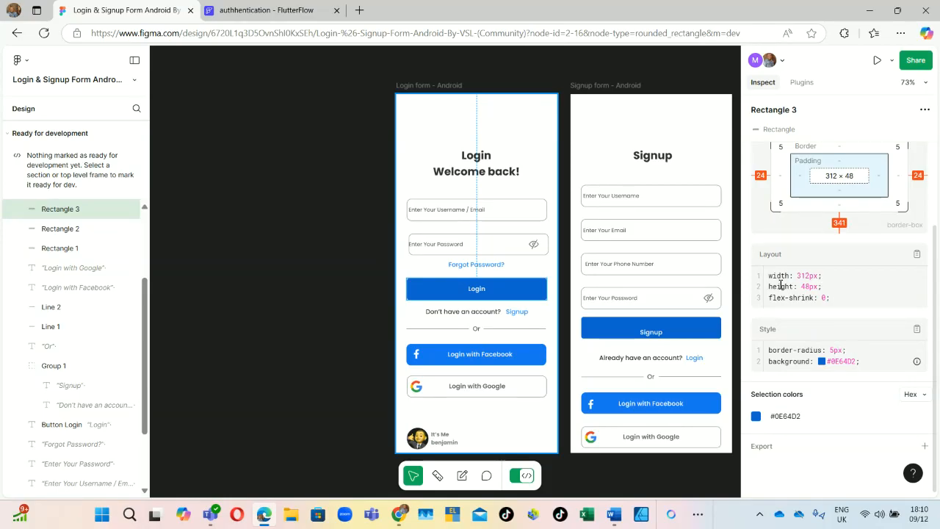
Step: Inspect the 'Don't have an account?' and Signup text styles and copy Signup's #2F89FC colour
{"action": "left_click", "coordinate": [470, 311]}
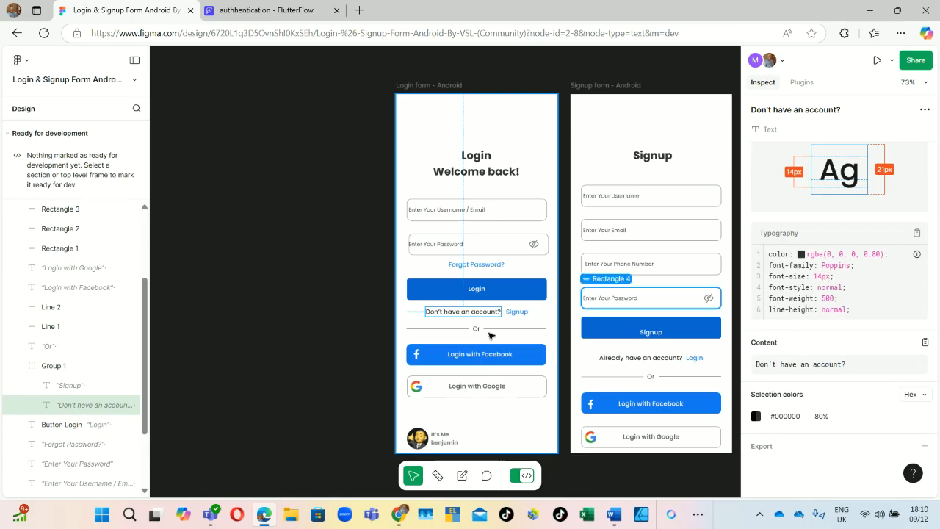
{"action": "left_click", "coordinate": [514, 312]}
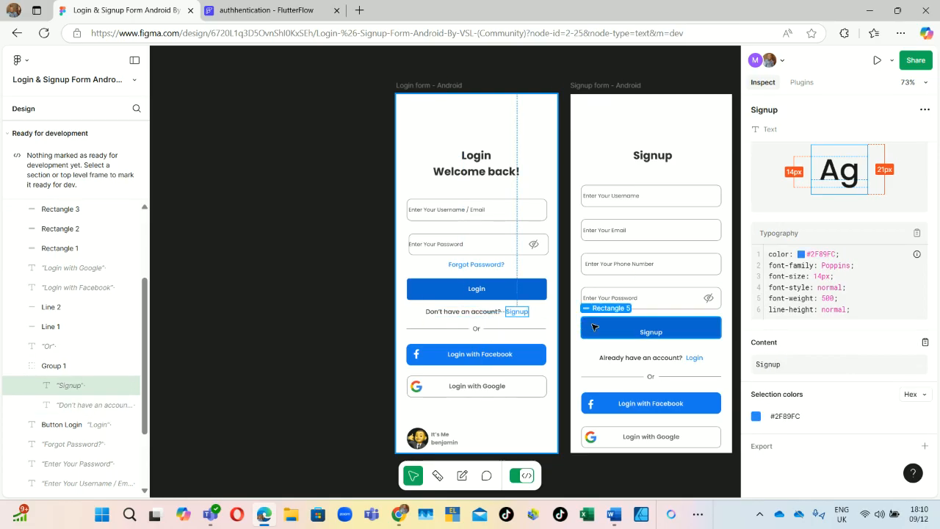
{"action": "left_click", "coordinate": [789, 420]}
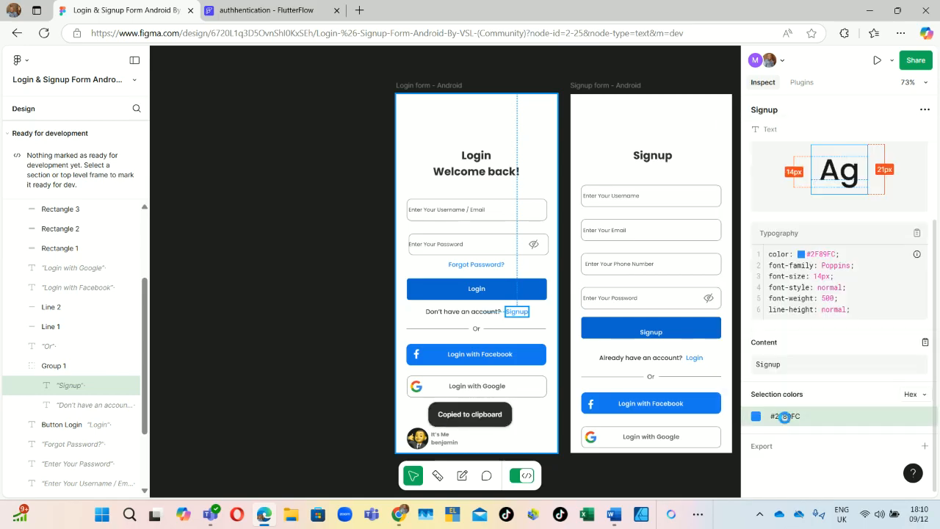
Step: Select and copy just the hex value 2F89FC, then return to FlutterFlow
{"action": "right_click", "coordinate": [789, 420]}
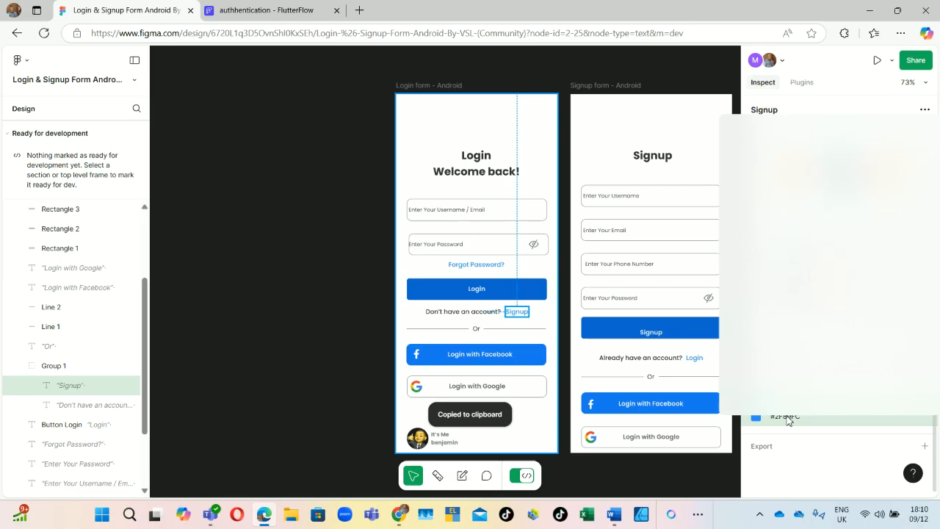
{"action": "left_click", "coordinate": [798, 426]}
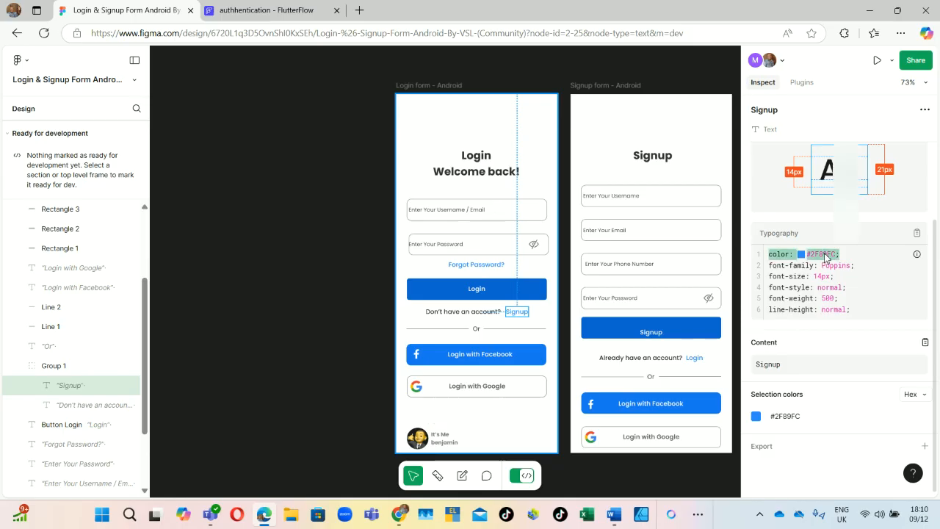
{"action": "key", "text": "ctrl+c"}
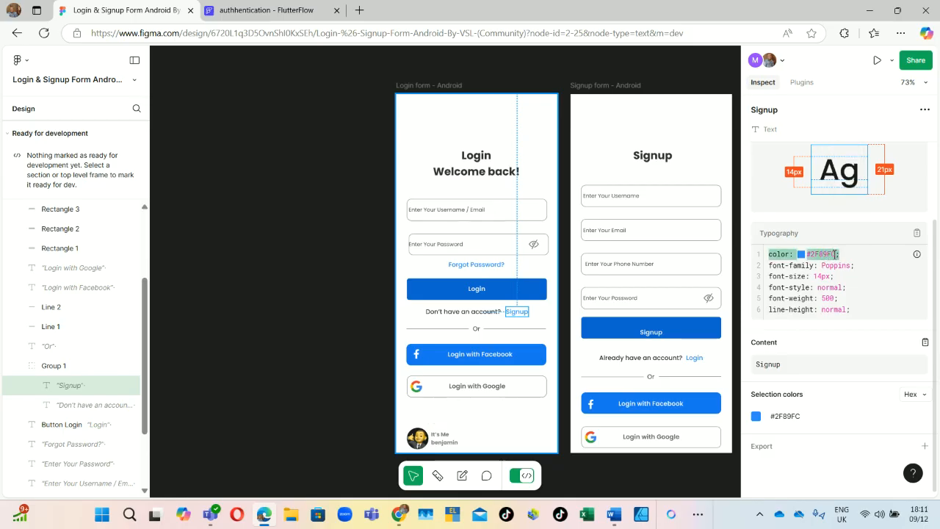
{"action": "left_click", "coordinate": [830, 255]}
{"action": "left_click_drag", "start_coordinate": [814, 254], "coordinate": [837, 254]}
{"action": "left_click", "coordinate": [857, 214]}
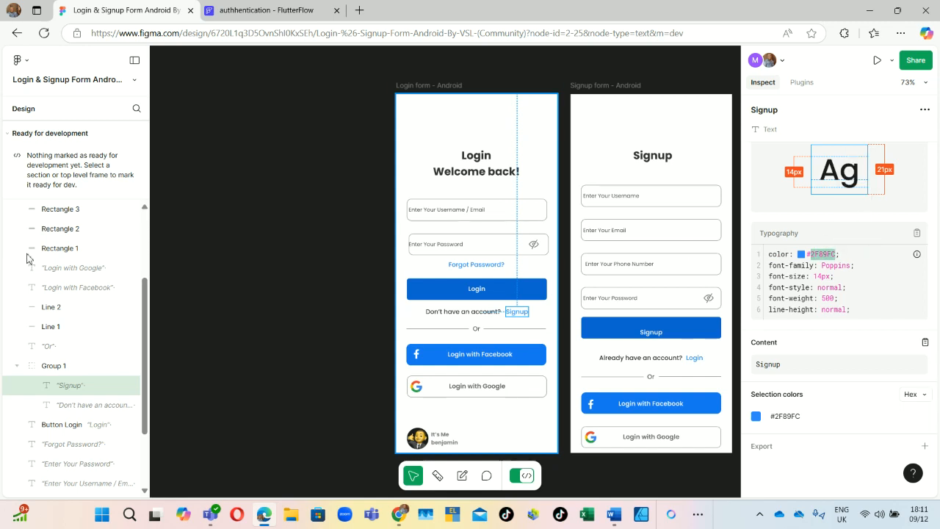
{"action": "left_click", "coordinate": [254, 10]}
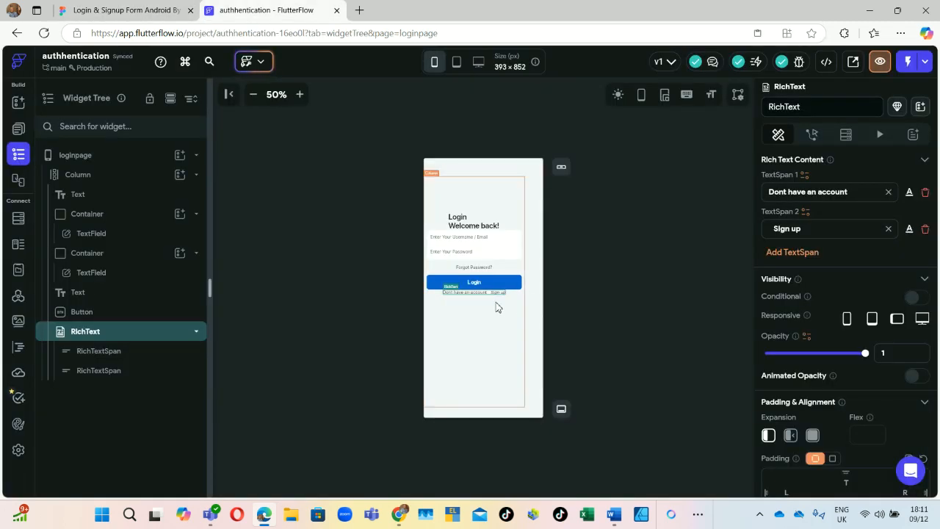
Step: Paste 2F89FC as the 'Sign up' span's text colour, replacing #14181B
{"action": "left_click", "coordinate": [105, 371]}
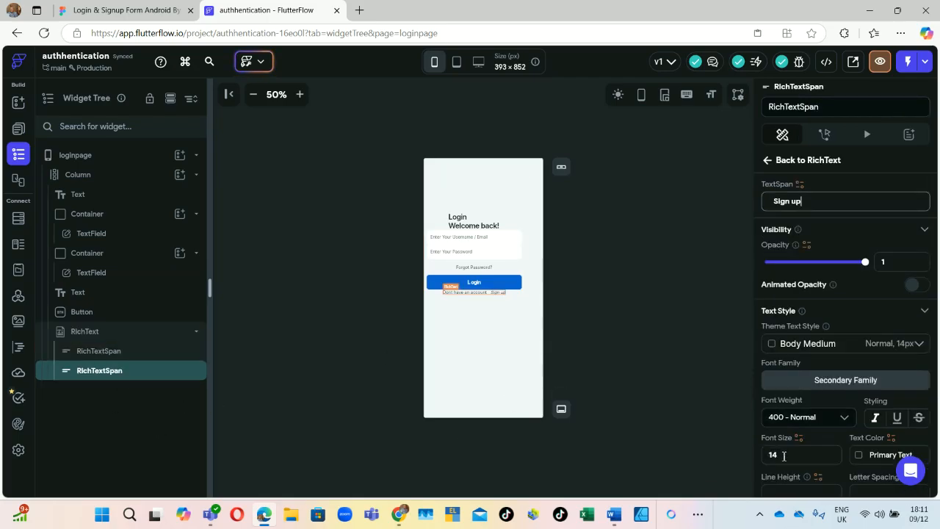
{"action": "scroll", "coordinate": [854, 297], "scroll_direction": "down", "scroll_amount": 2}
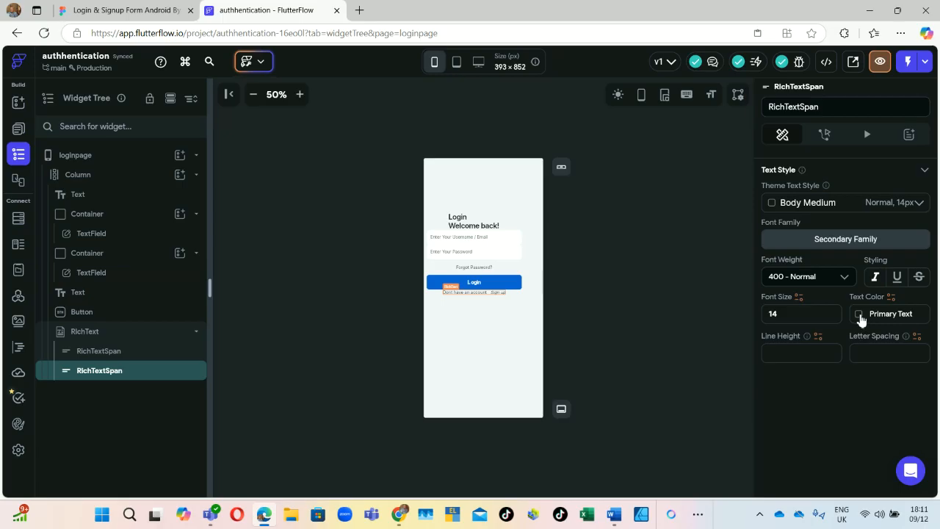
{"action": "left_click", "coordinate": [859, 314]}
{"action": "double_click", "coordinate": [720, 254]}
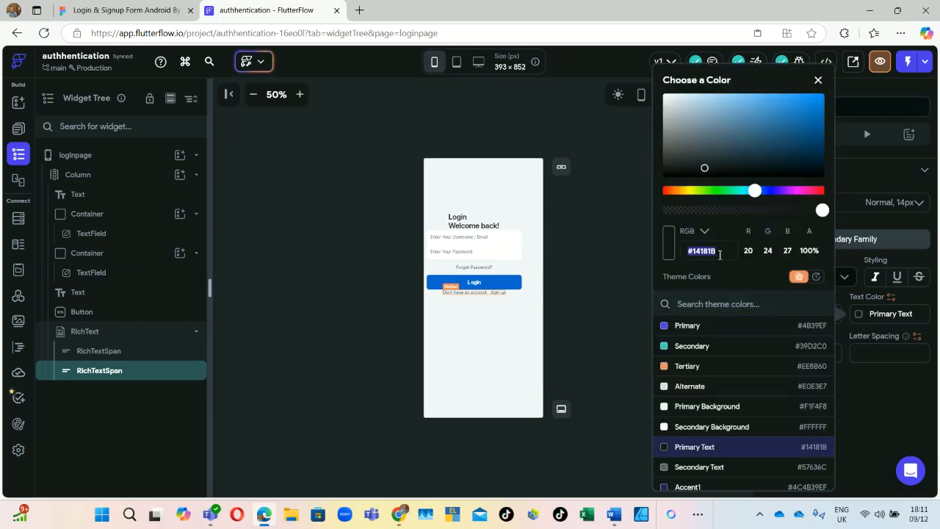
{"action": "key", "text": "ctrl+v"}
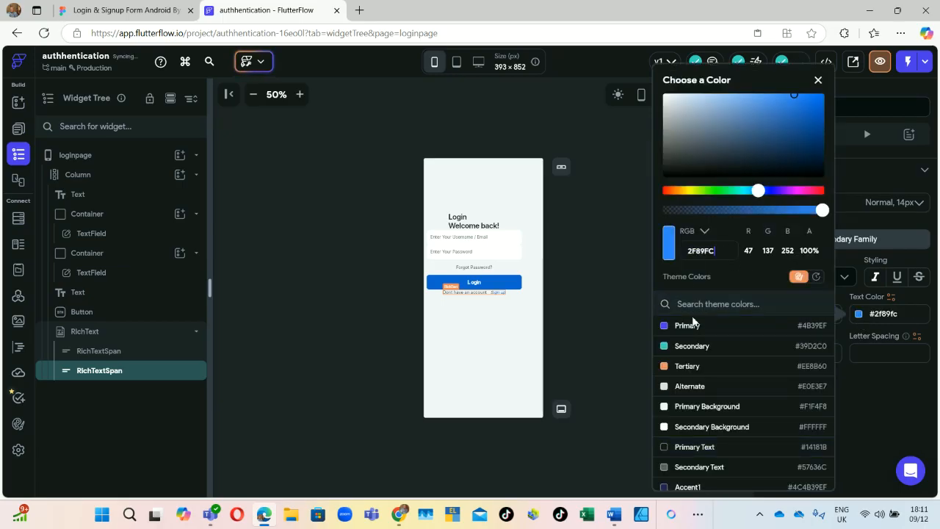
{"action": "left_click", "coordinate": [549, 278]}
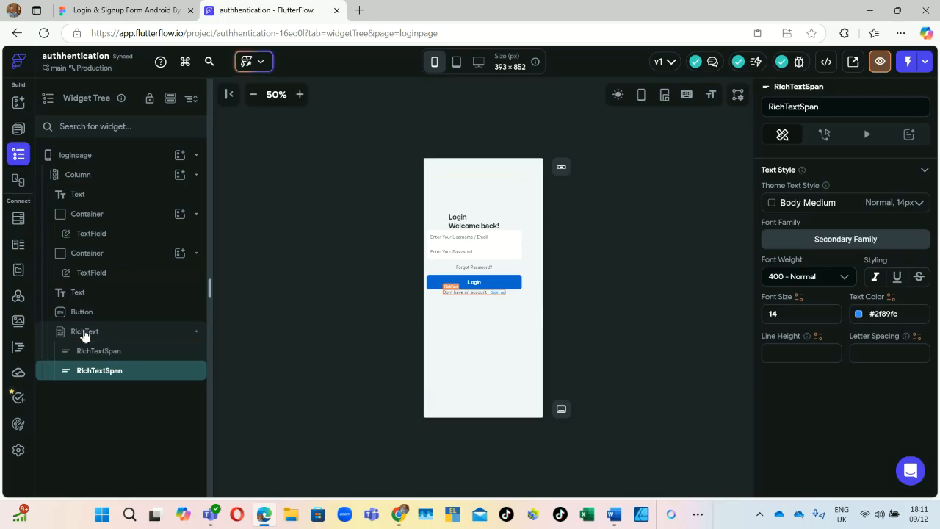
{"action": "left_click", "coordinate": [84, 332]}
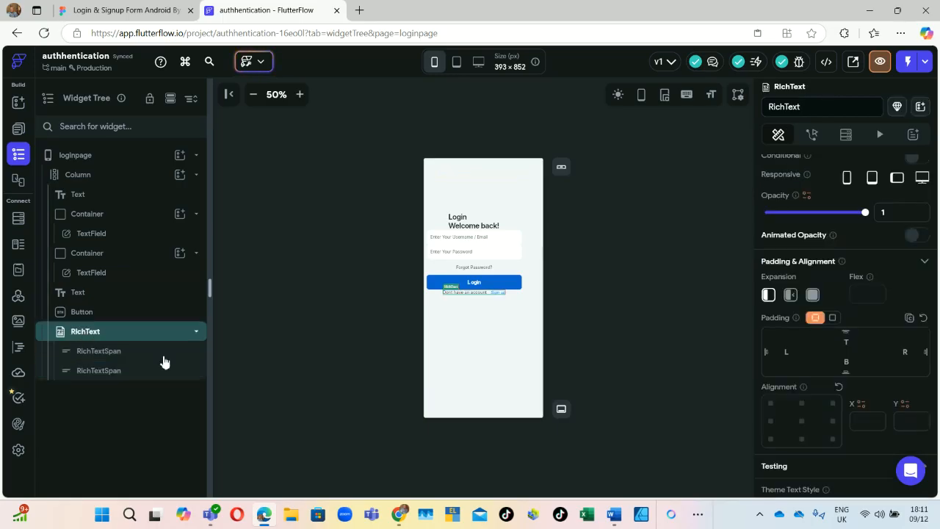
Step: Set the RichText's top padding to 23 below the Login button
{"action": "left_click", "coordinate": [856, 342]}
{"action": "type", "text": "23"}
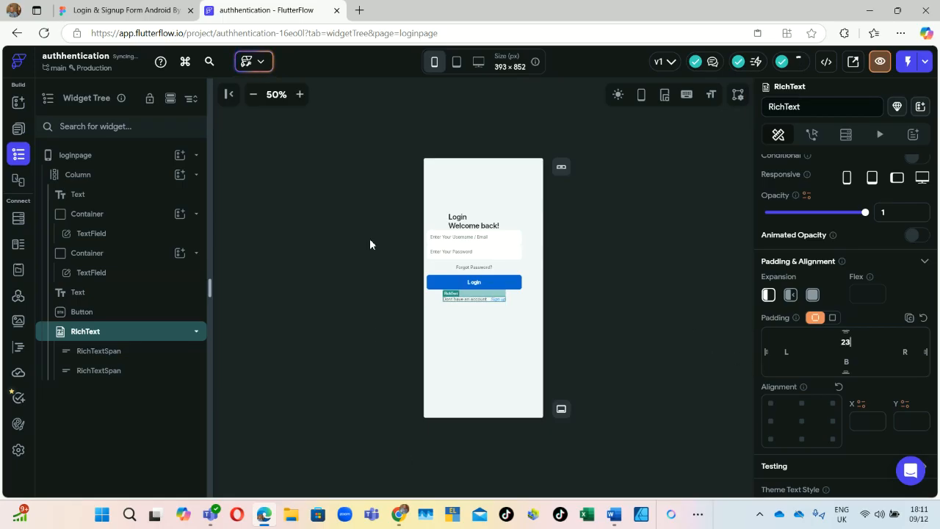
{"action": "left_click", "coordinate": [85, 9]}
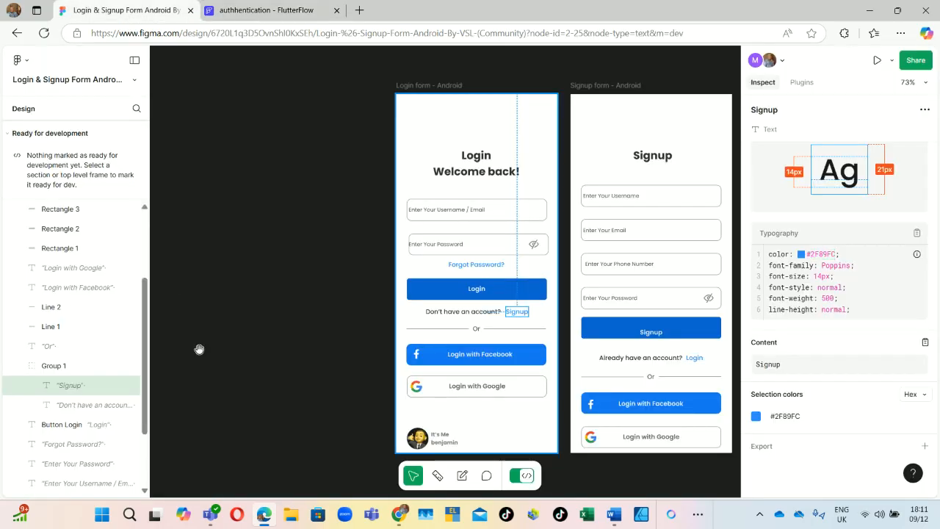
Step: Inspect the 14px Poppins 'Or' text and both 139×1 px divider lines in Figma
{"action": "left_click", "coordinate": [480, 329]}
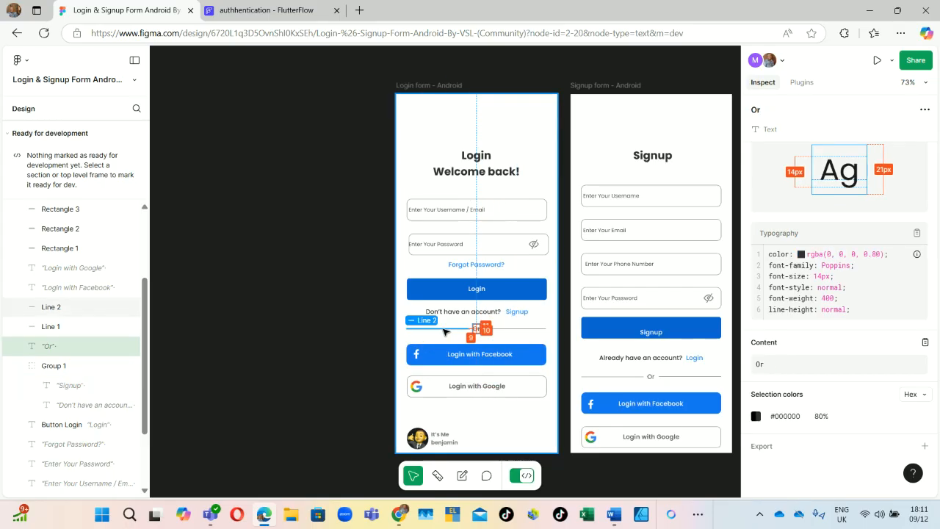
{"action": "left_click", "coordinate": [444, 331]}
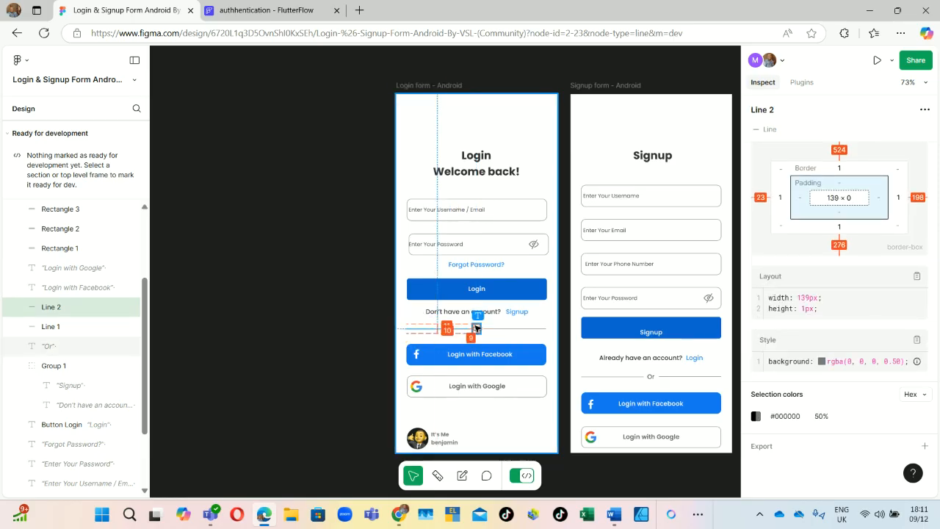
{"action": "left_click", "coordinate": [478, 329]}
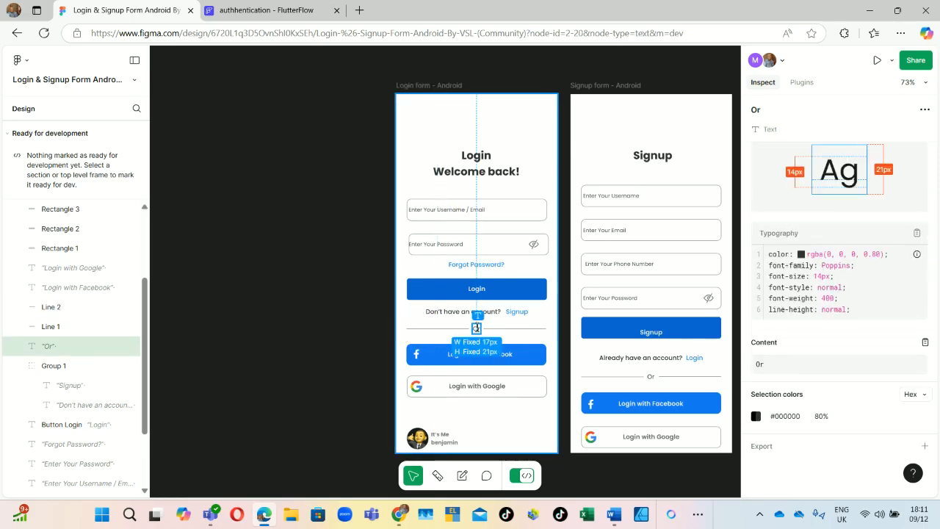
{"action": "left_click", "coordinate": [497, 330]}
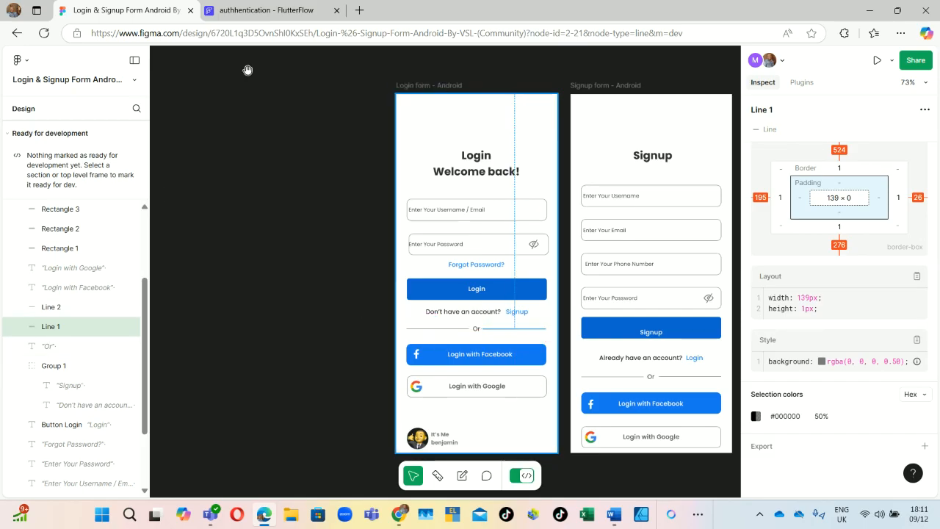
{"action": "left_click", "coordinate": [278, 11]}
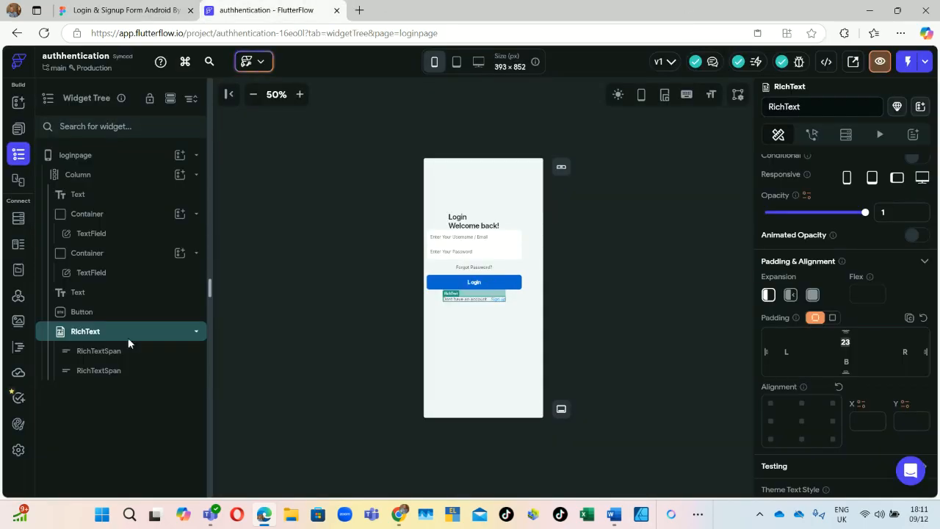
Step: Add a Row to the Column below the sign-up text with 23 top padding
{"action": "left_click", "coordinate": [180, 175]}
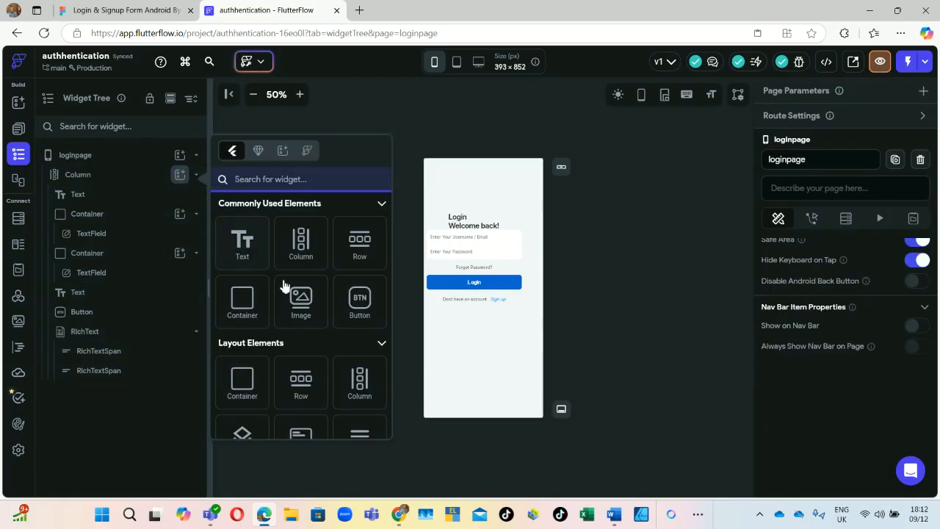
{"action": "left_click", "coordinate": [360, 251]}
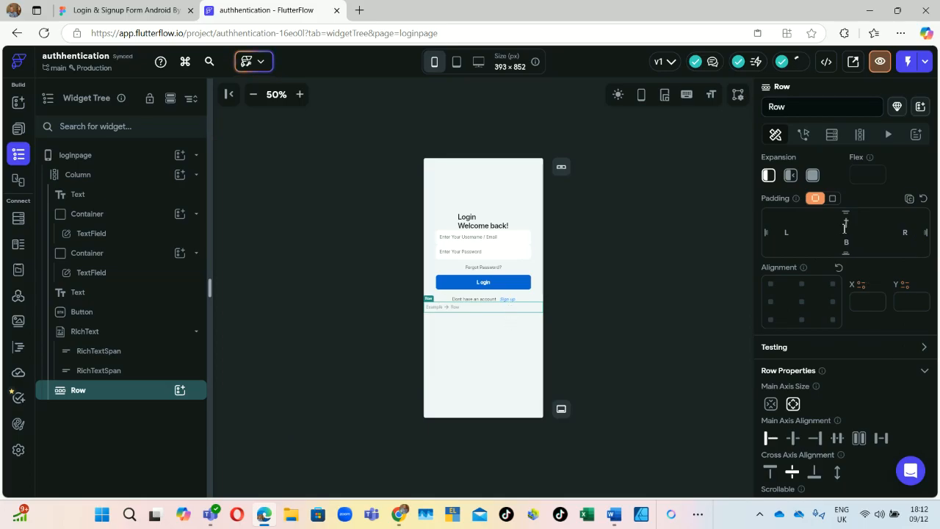
{"action": "type", "text": "12"}
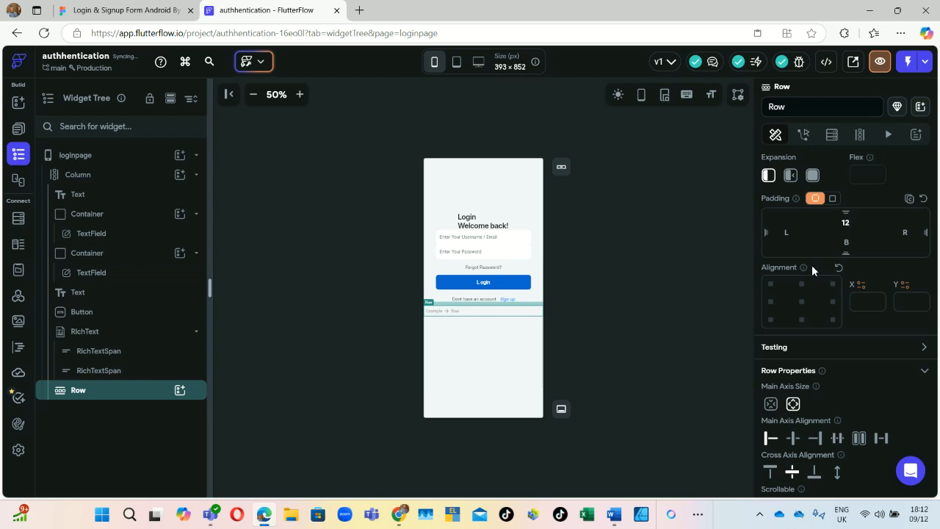
{"action": "key", "text": "BackSpace"}
{"action": "key", "text": "BackSpace"}
{"action": "type", "text": "23"}
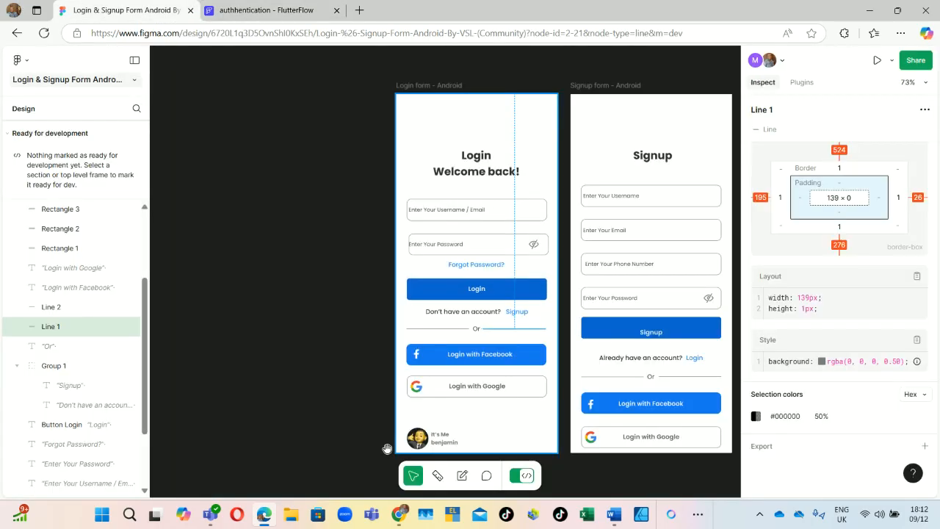
{"action": "left_click", "coordinate": [121, 11]}
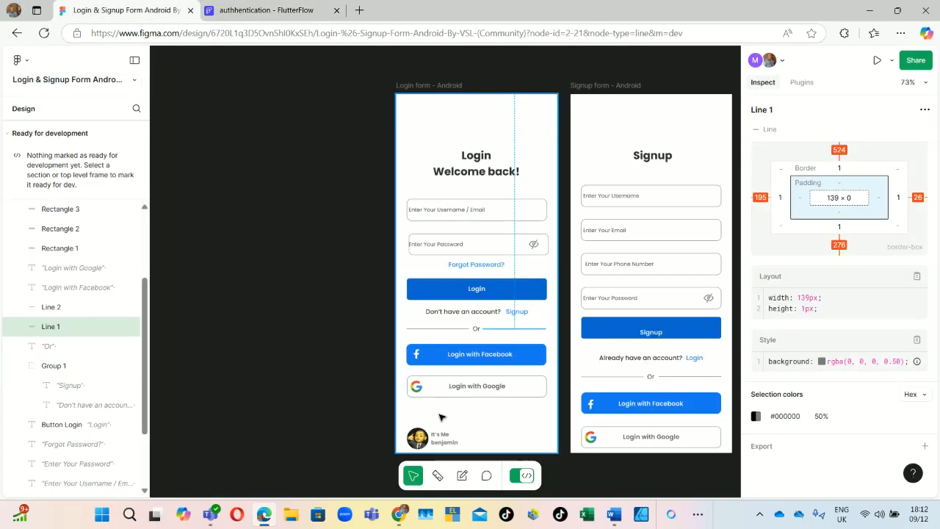
Step: Confirm Figma's left divider Line 2 measures 139×1 px, offset 23 px from the left
{"action": "left_click", "coordinate": [432, 338]}
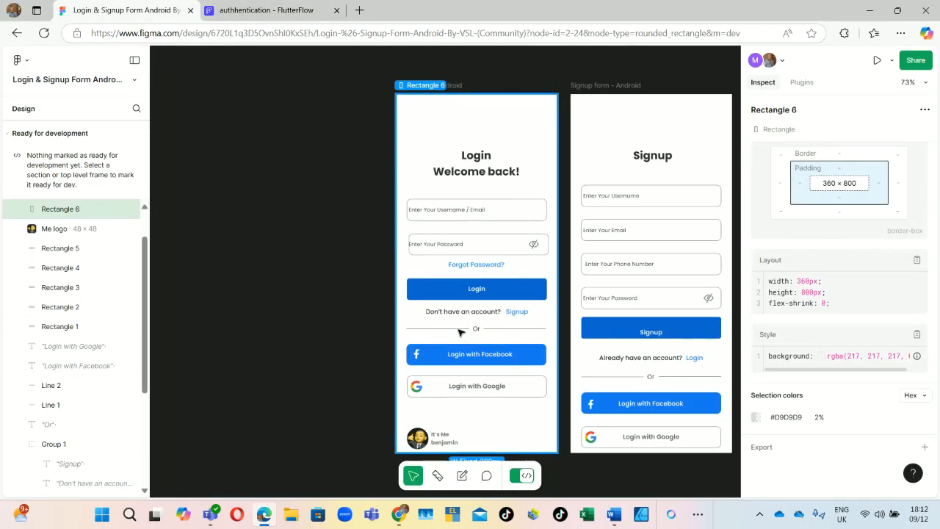
{"action": "left_click", "coordinate": [458, 330]}
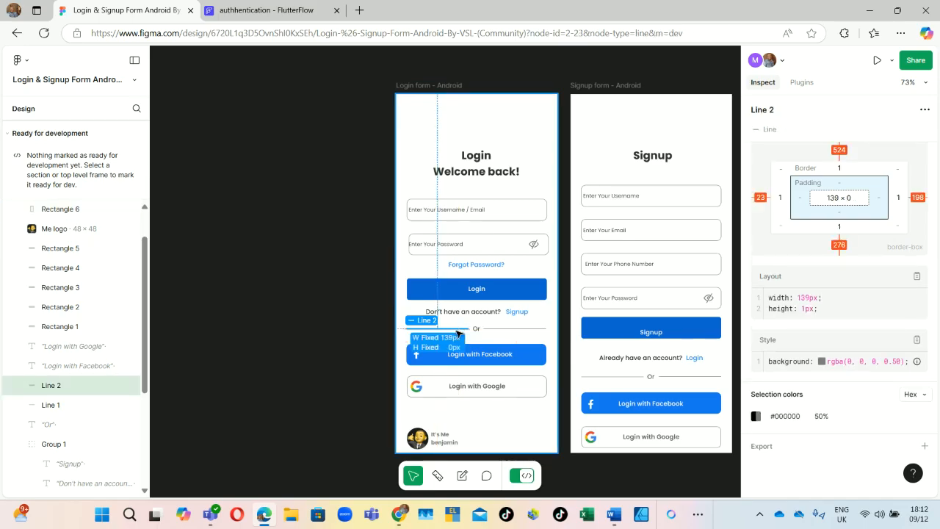
{"action": "left_click", "coordinate": [279, 9]}
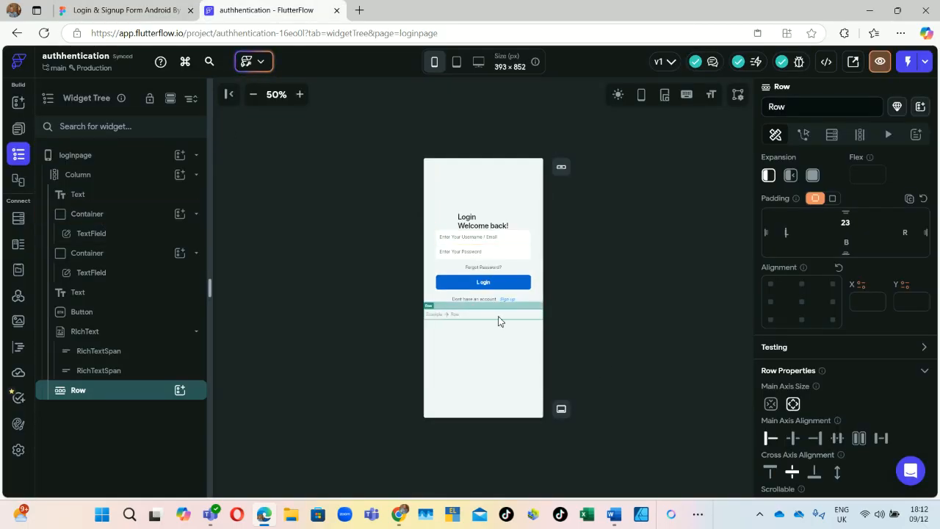
Step: Add a Container inside the Row sized 312 wide by 1 high
{"action": "left_click", "coordinate": [179, 391]}
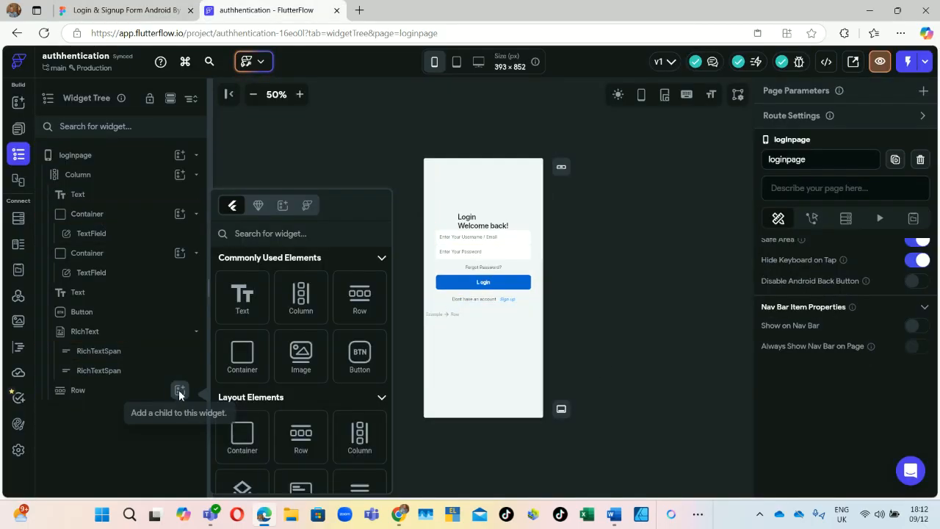
{"action": "left_click", "coordinate": [241, 354]}
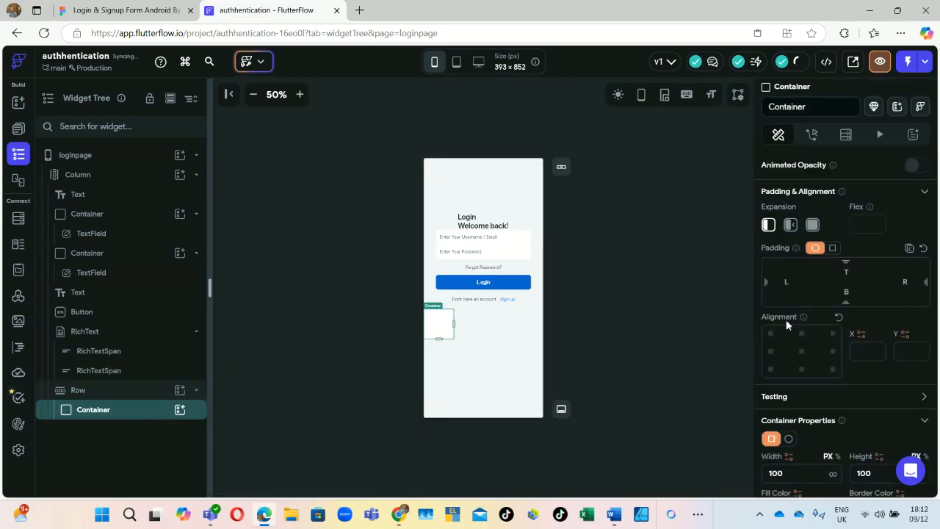
{"action": "scroll", "coordinate": [798, 441], "scroll_direction": "down", "scroll_amount": 3}
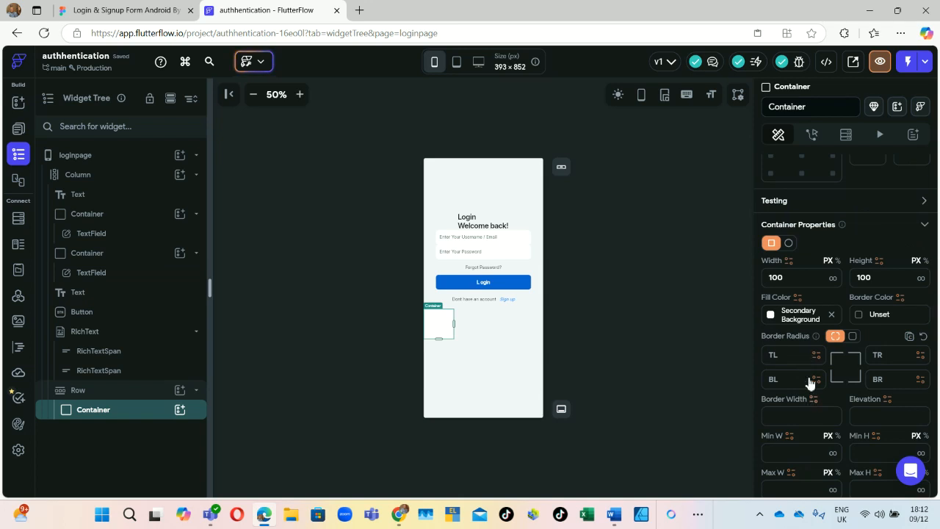
{"action": "scroll", "coordinate": [812, 341], "scroll_direction": "up", "scroll_amount": 1}
{"action": "double_click", "coordinate": [795, 326]}
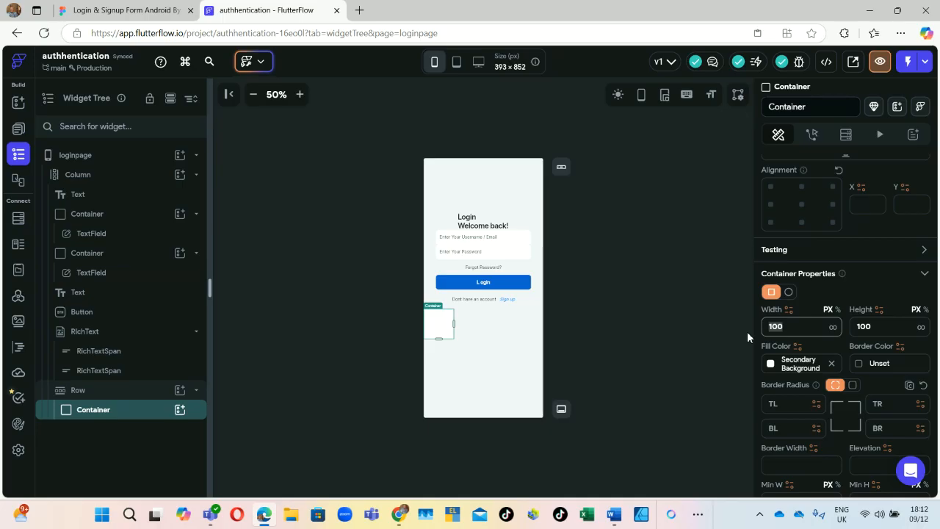
{"action": "type", "text": "312"}
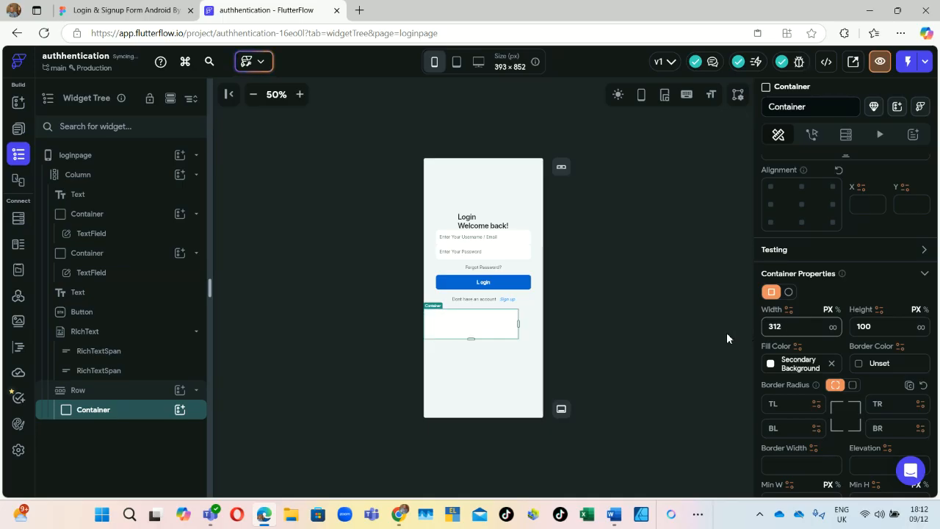
{"action": "double_click", "coordinate": [864, 326]}
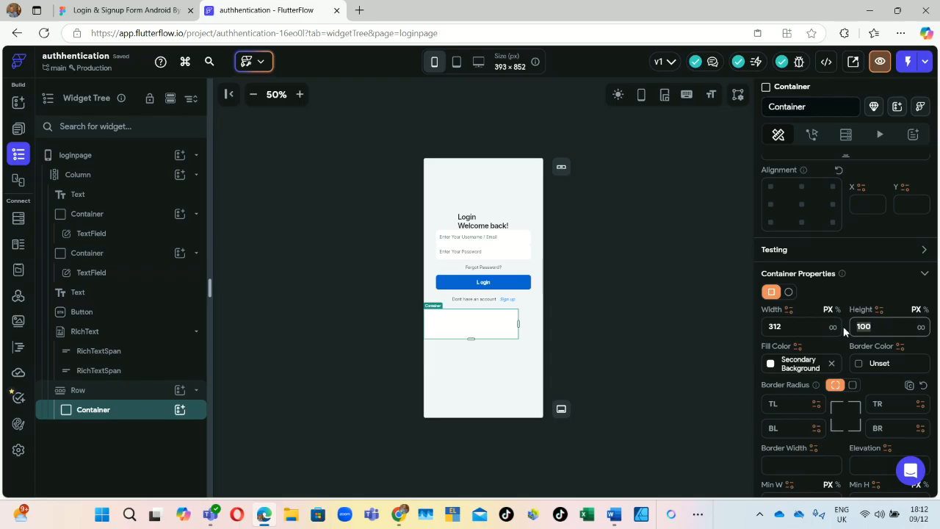
{"action": "type", "text": "1"}
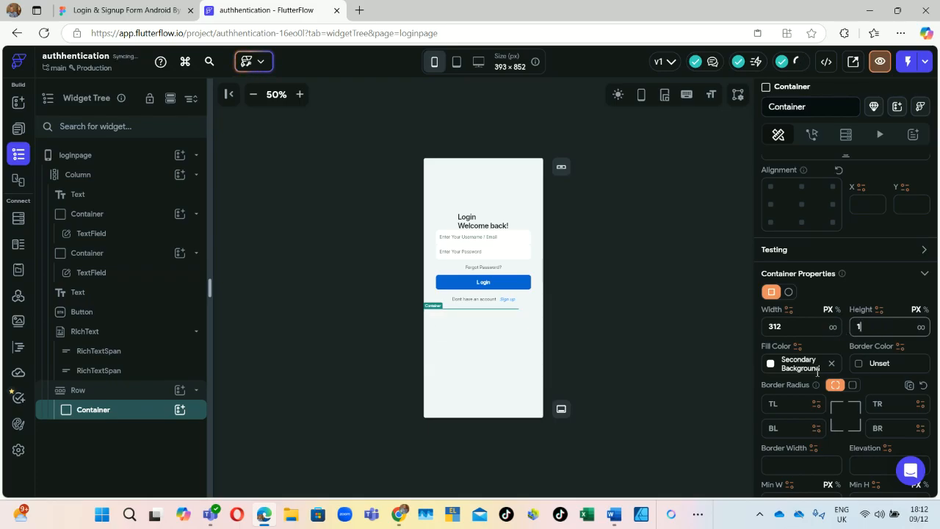
Step: Set the Container's fill colour to black
{"action": "left_click", "coordinate": [771, 363]}
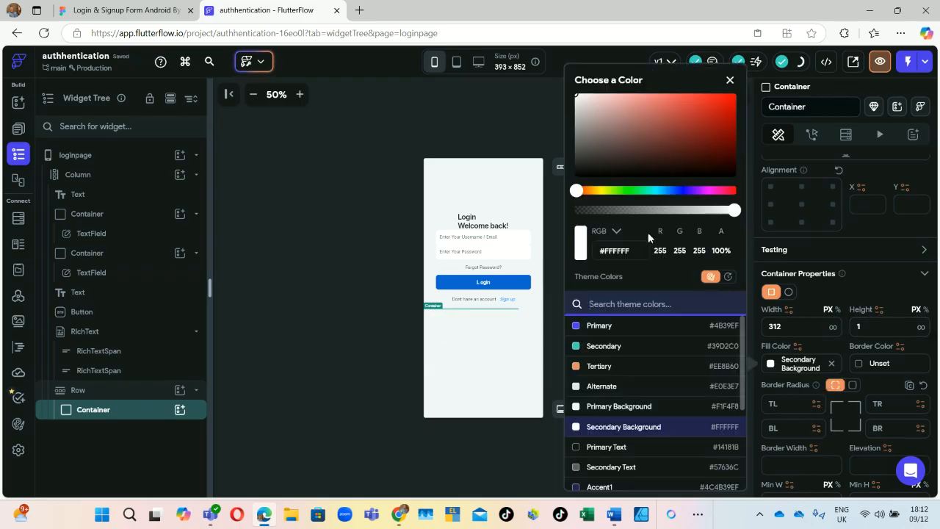
{"action": "left_click", "coordinate": [587, 104]}
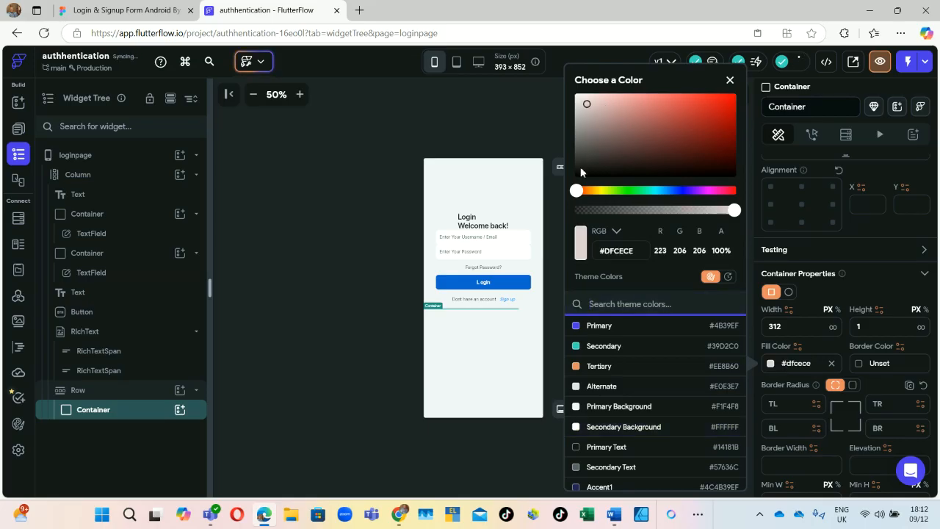
{"action": "left_click_drag", "start_coordinate": [573, 189], "coordinate": [574, 189]}
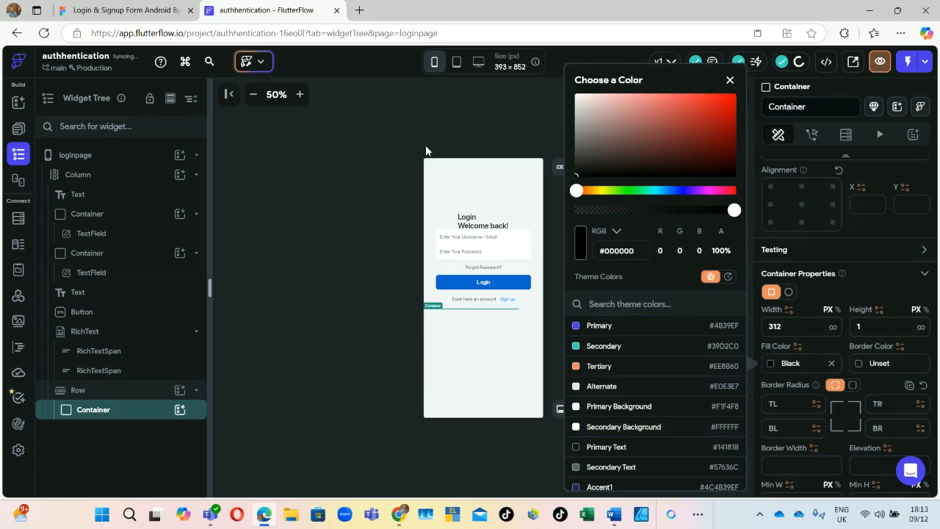
{"action": "left_click", "coordinate": [353, 197]}
{"action": "left_click", "coordinate": [319, 321]}
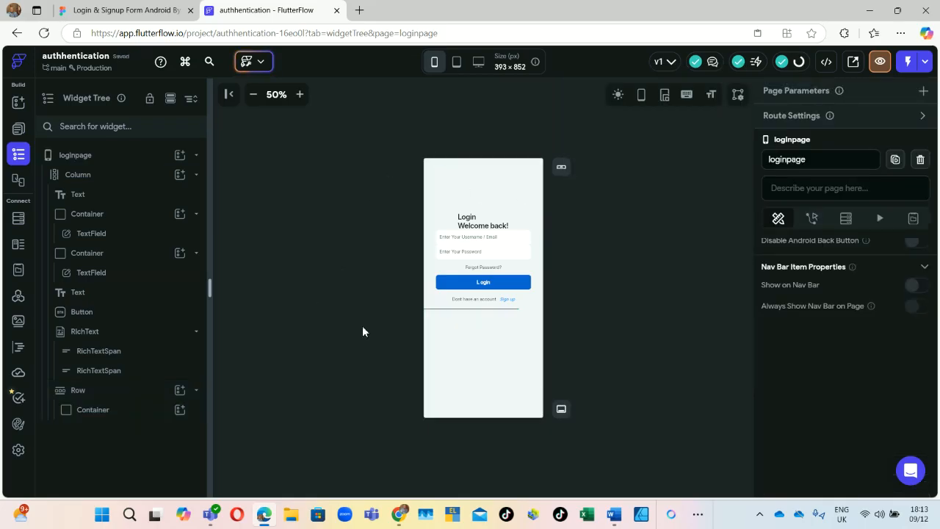
Step: Change the line Container's width from 312 to 200
{"action": "left_click", "coordinate": [497, 310]}
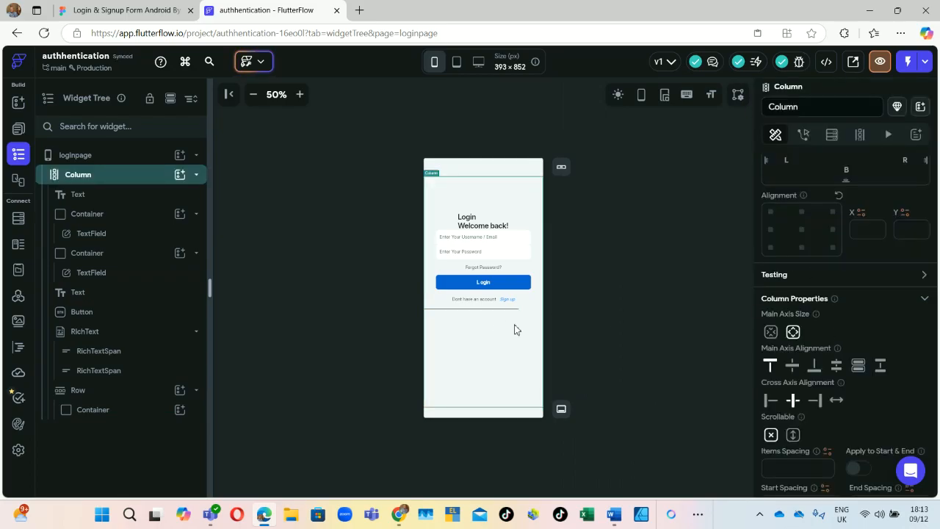
{"action": "scroll", "coordinate": [792, 362], "scroll_direction": "up", "scroll_amount": 3}
{"action": "scroll", "coordinate": [813, 342], "scroll_direction": "down", "scroll_amount": 5}
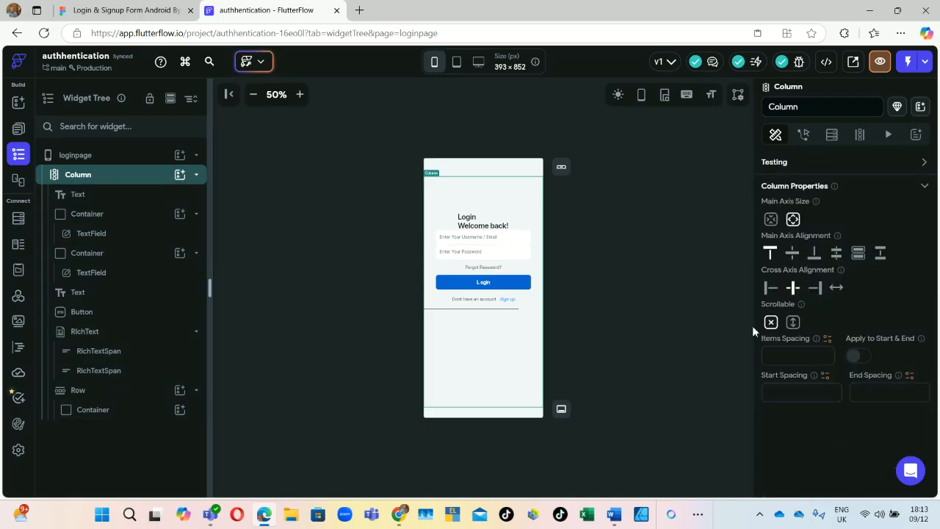
{"action": "left_click", "coordinate": [86, 413]}
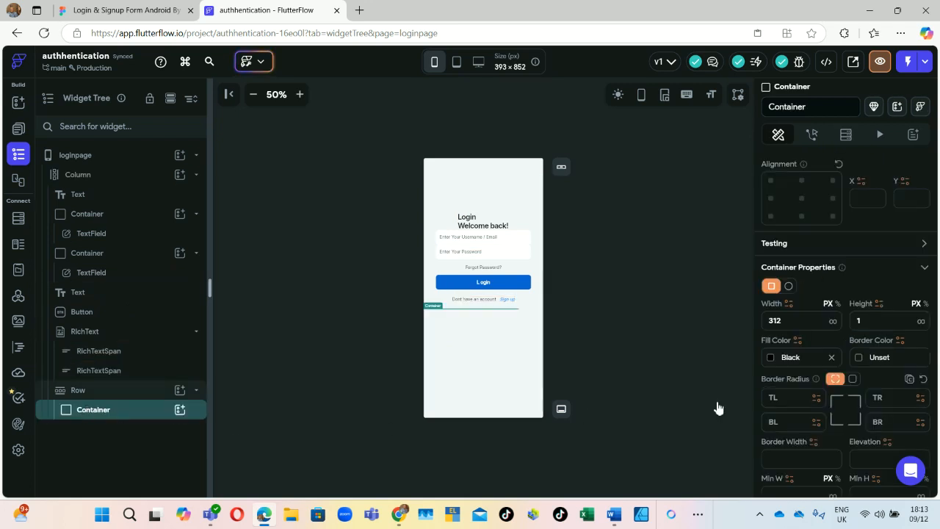
{"action": "left_click", "coordinate": [790, 373]}
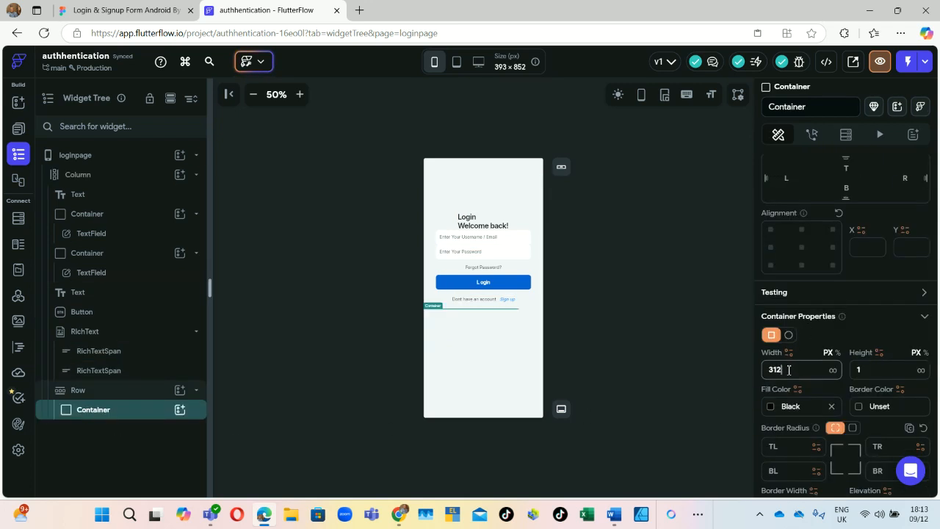
{"action": "key", "text": "BackSpace"}
{"action": "key", "text": "BackSpace"}
{"action": "key", "text": "BackSpace"}
{"action": "type", "text": "200"}
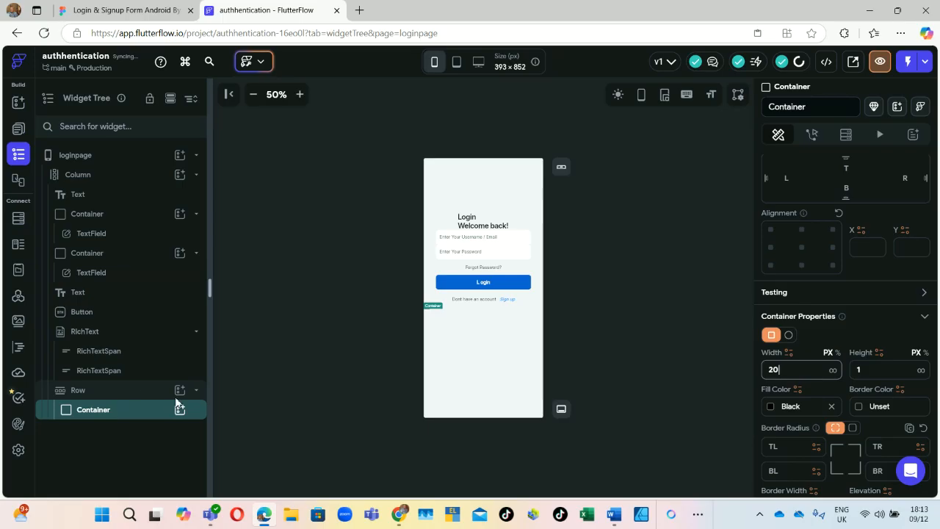
{"action": "left_click", "coordinate": [177, 394]}
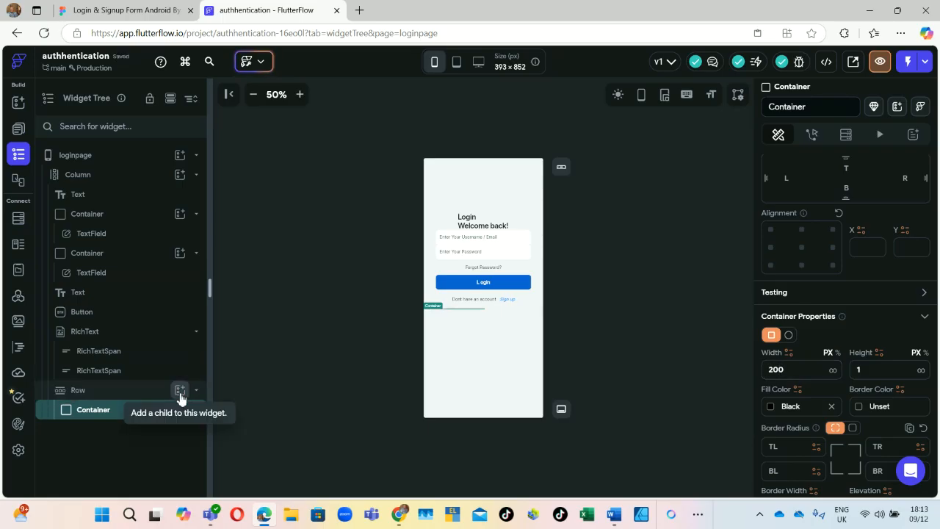
{"action": "left_click", "coordinate": [180, 395]}
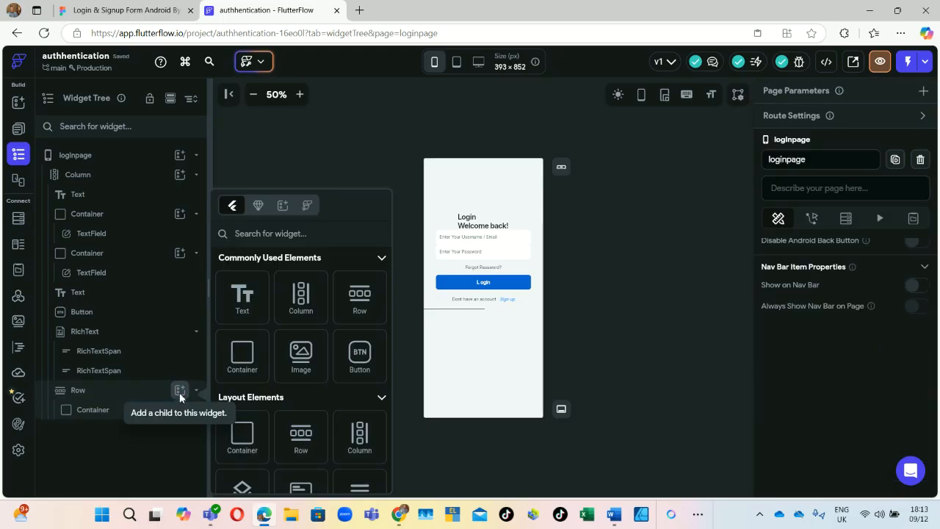
Step: Add a Text widget reading 'Or' beside the divider line in the Row
{"action": "left_click", "coordinate": [237, 301]}
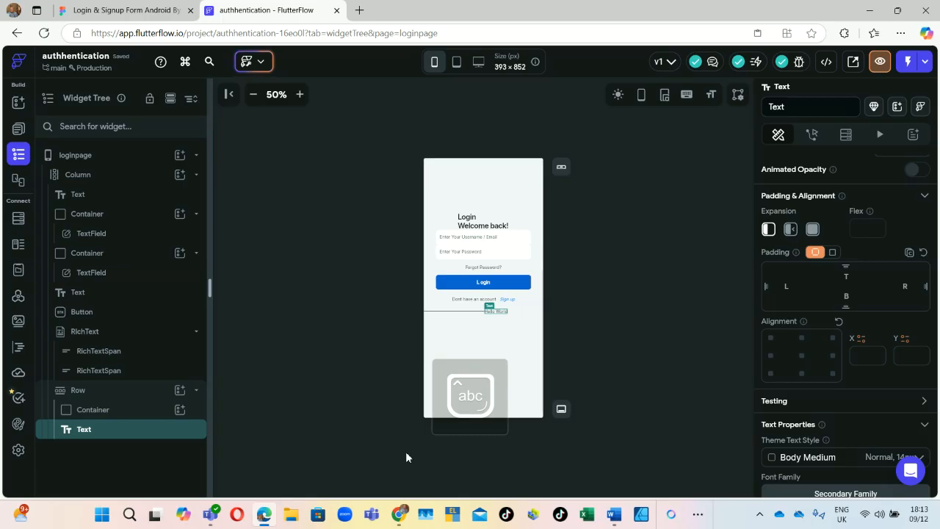
{"action": "scroll", "coordinate": [876, 216], "scroll_direction": "up", "scroll_amount": 3}
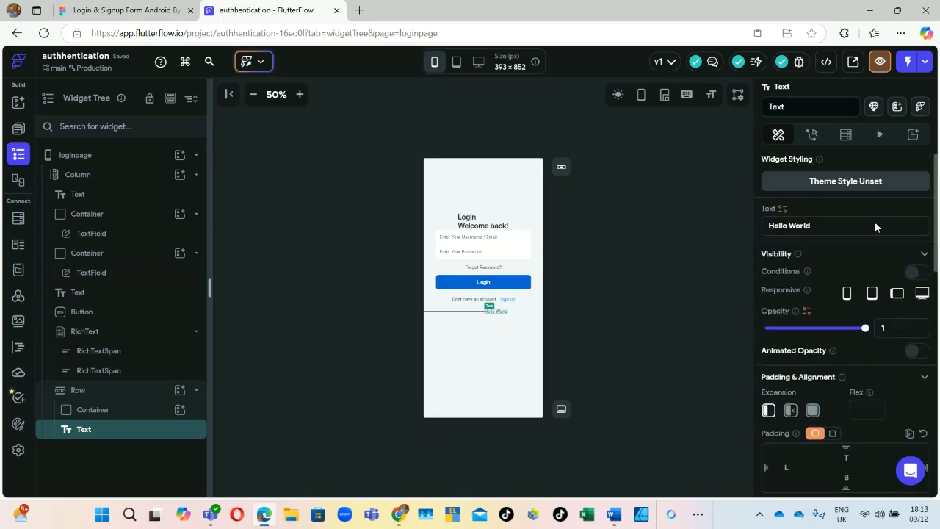
{"action": "triple_click", "coordinate": [829, 225]}
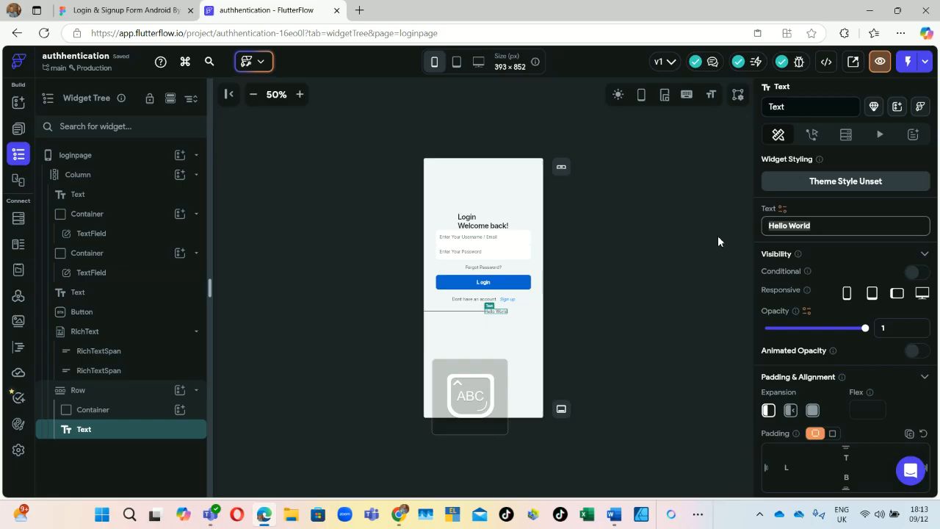
{"action": "type", "text": "o"}
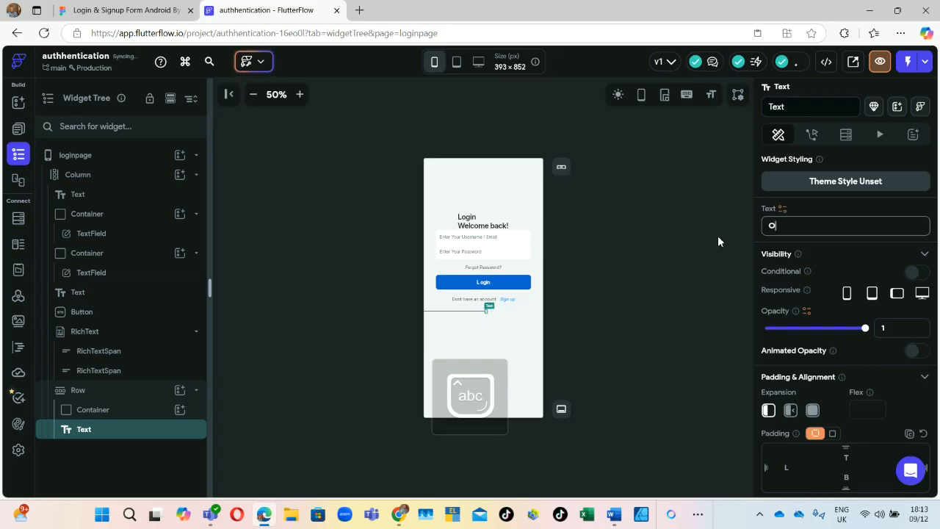
{"action": "type", "text": "r"}
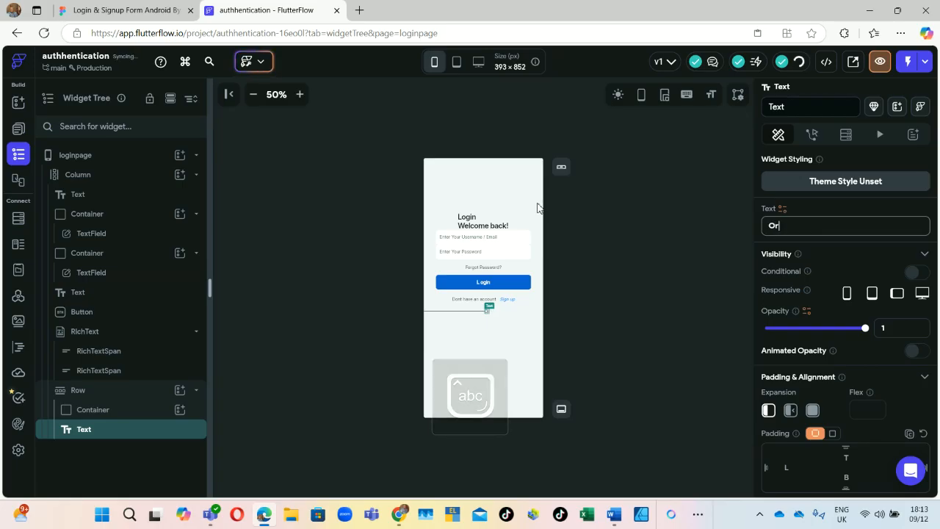
{"action": "left_click", "coordinate": [464, 314]}
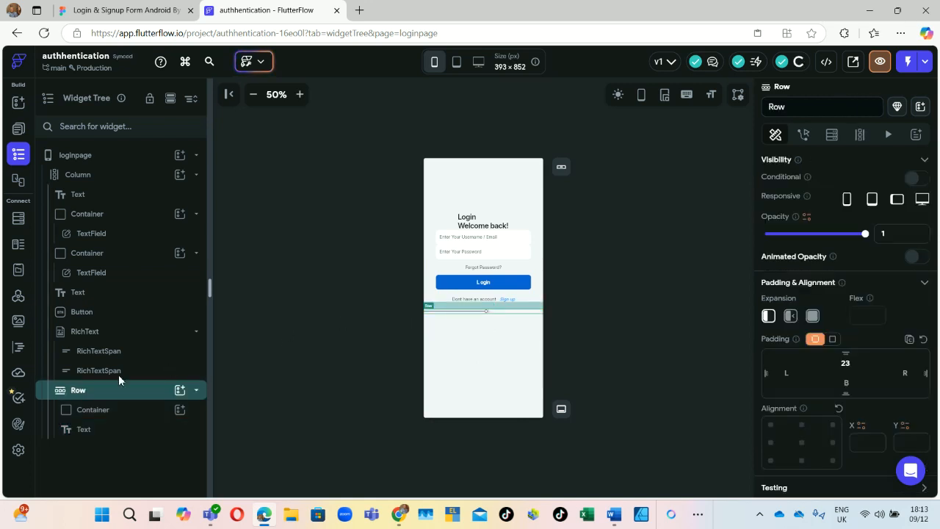
Step: Add a Container after the Or text in the Row, 200 wide and 1 tall
{"action": "left_click", "coordinate": [179, 391]}
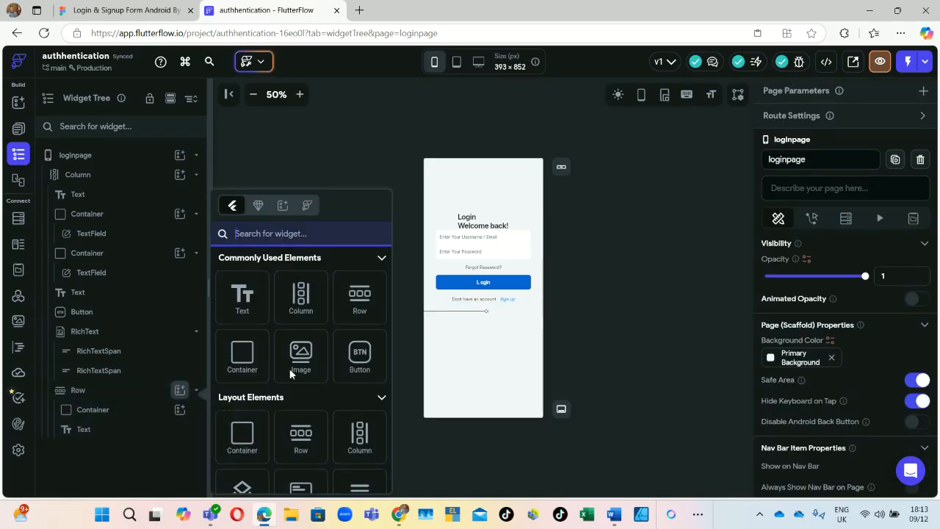
{"action": "left_click", "coordinate": [242, 356]}
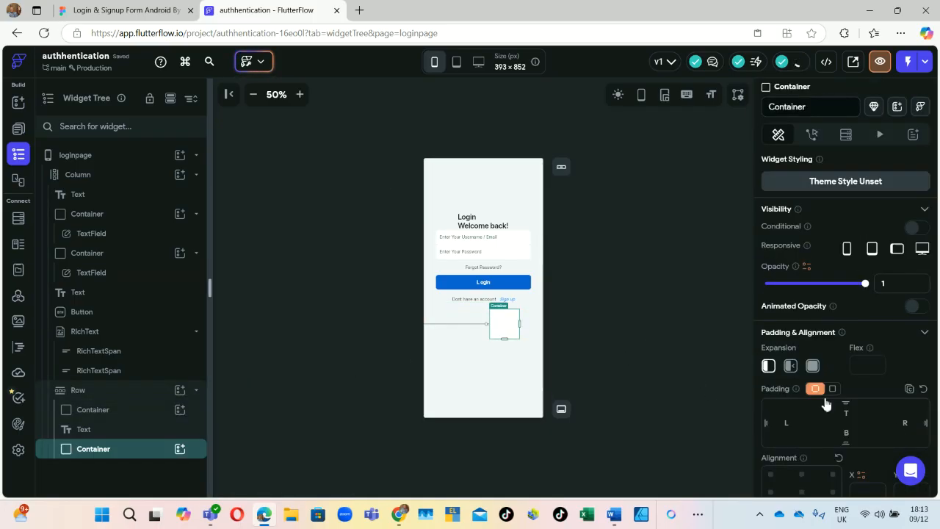
{"action": "scroll", "coordinate": [812, 334], "scroll_direction": "down", "scroll_amount": 4}
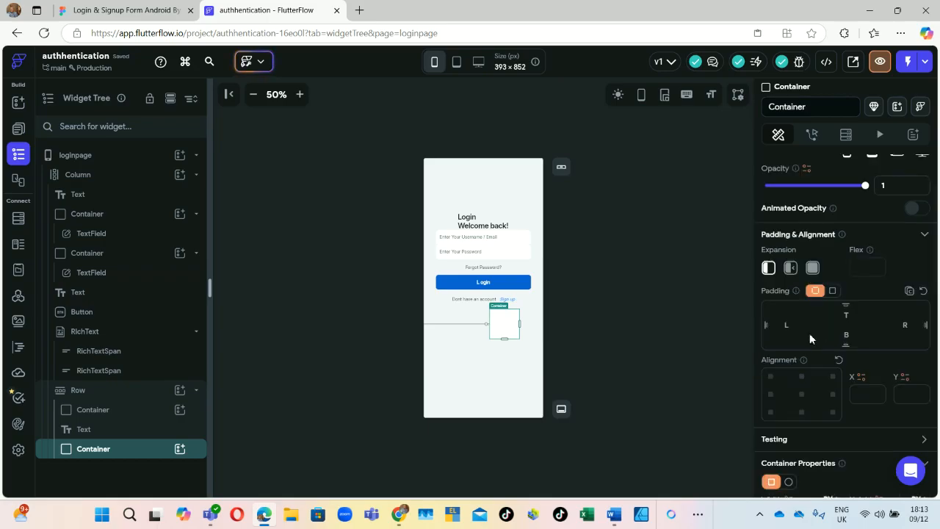
{"action": "double_click", "coordinate": [794, 376]}
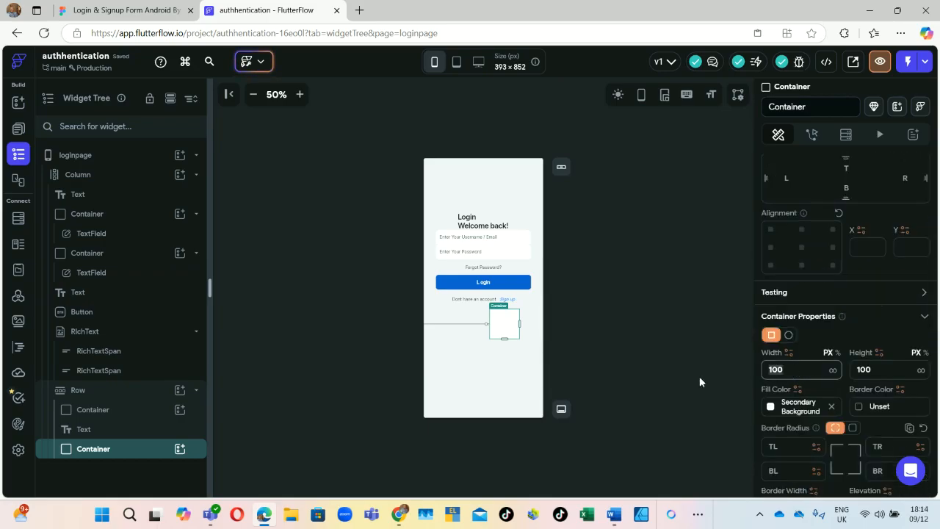
{"action": "type", "text": "200"}
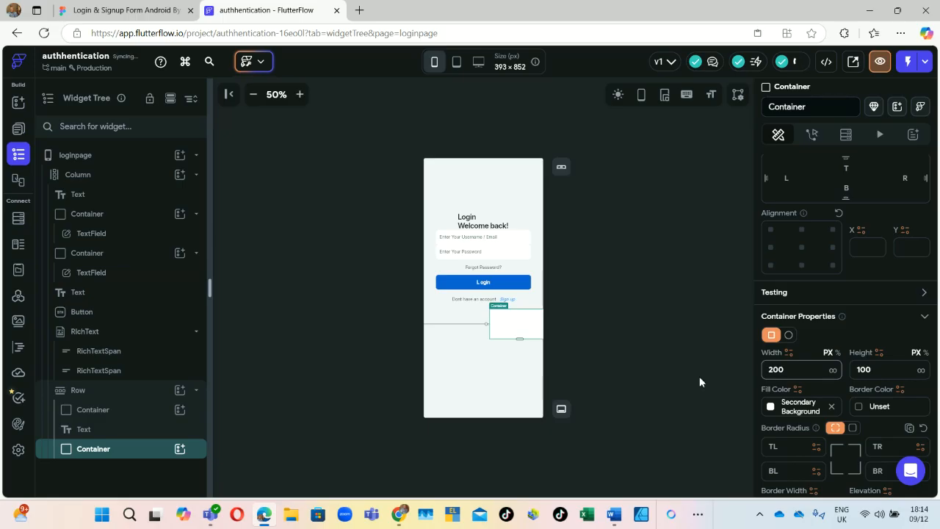
{"action": "left_click", "coordinate": [866, 370]}
{"action": "key", "text": "ctrl+a"}
{"action": "type", "text": "1"}
{"action": "left_click", "coordinate": [591, 333]}
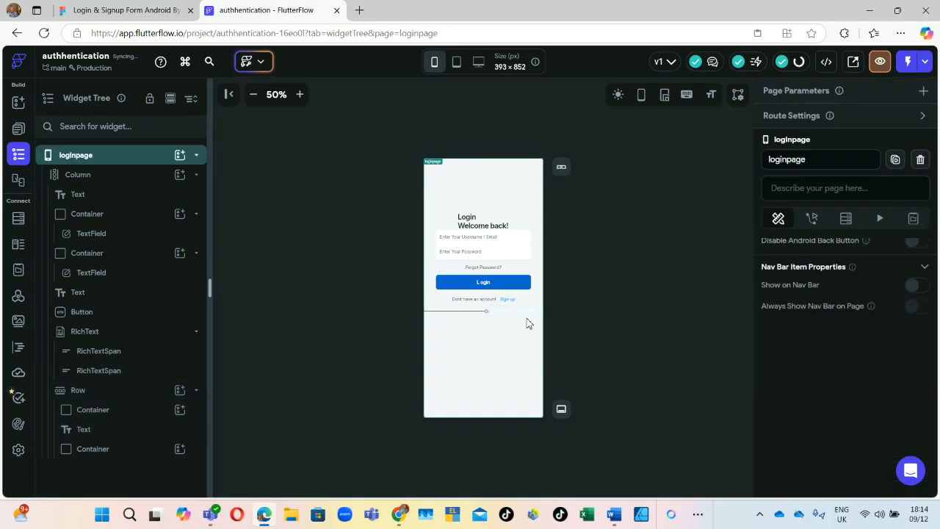
Step: Give the new line container a black fill colour
{"action": "left_click", "coordinate": [88, 448]}
{"action": "scroll", "coordinate": [769, 419], "scroll_direction": "down", "scroll_amount": 1}
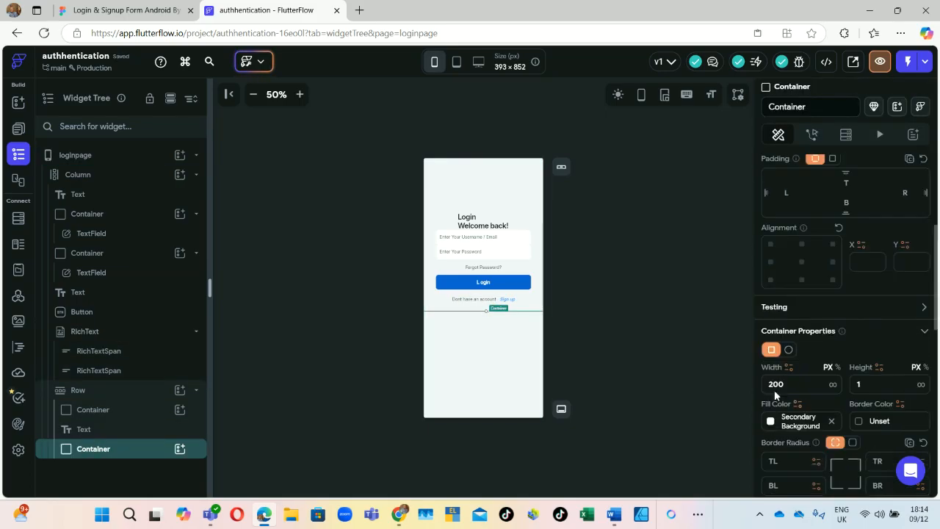
{"action": "left_click", "coordinate": [771, 422]}
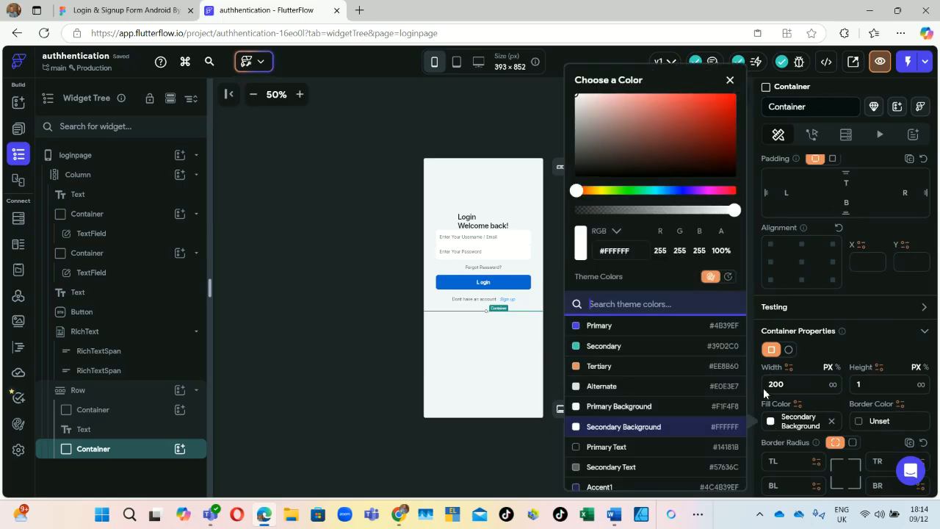
{"action": "mouse_move", "coordinate": [577, 182]}
{"action": "left_mouse_down"}
{"action": "mouse_move", "coordinate": [592, 121]}
{"action": "mouse_move", "coordinate": [566, 196]}
{"action": "left_mouse_up"}
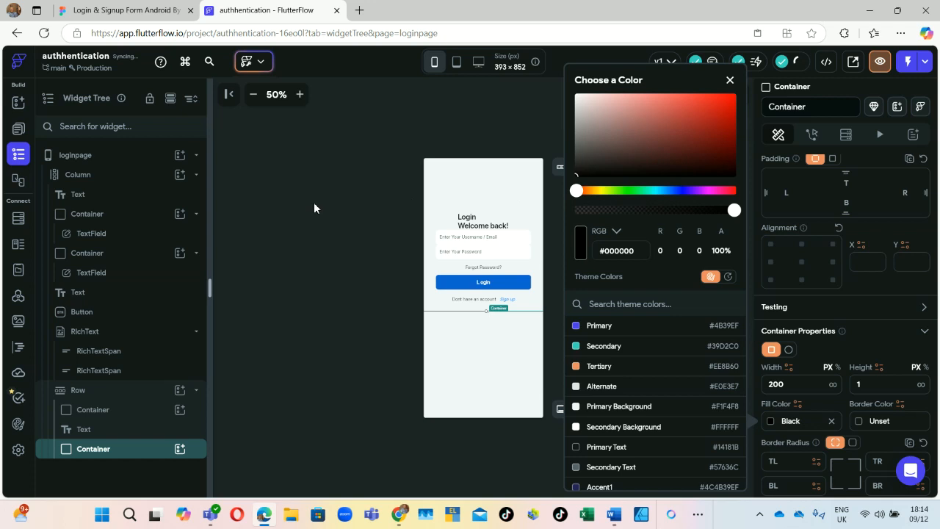
{"action": "left_click", "coordinate": [311, 249]}
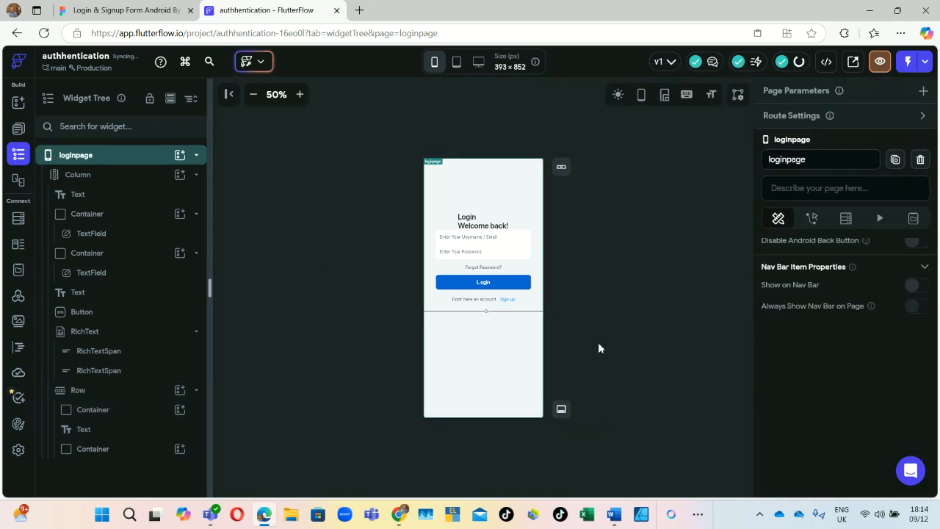
Step: Check the Figma Or label's typography: Poppins, 14px, weight 400, 80% black
{"action": "left_click", "coordinate": [490, 316]}
{"action": "left_click", "coordinate": [122, 10]}
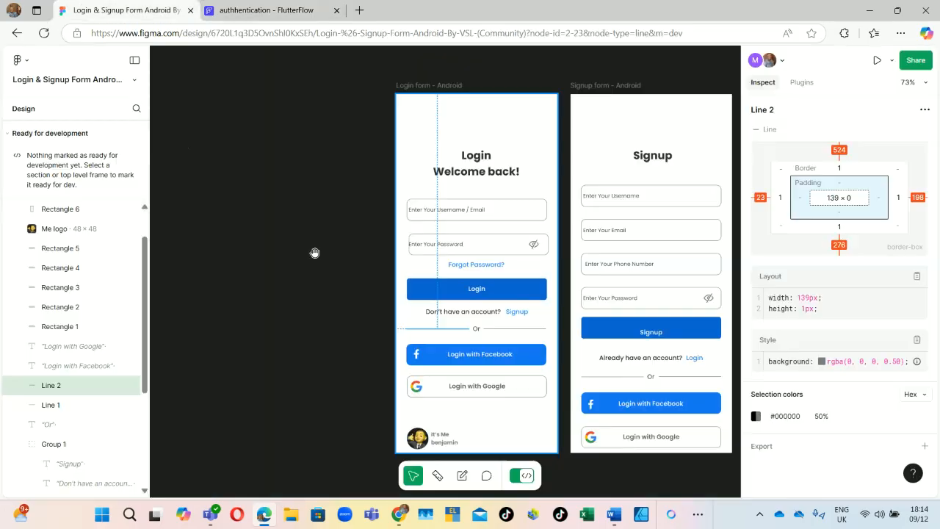
{"action": "left_click", "coordinate": [476, 328]}
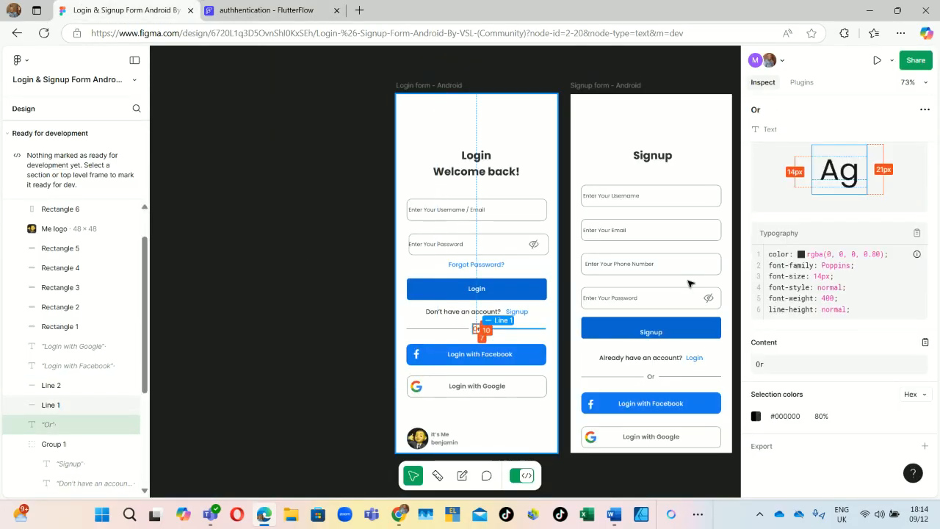
{"action": "left_click", "coordinate": [296, 10]}
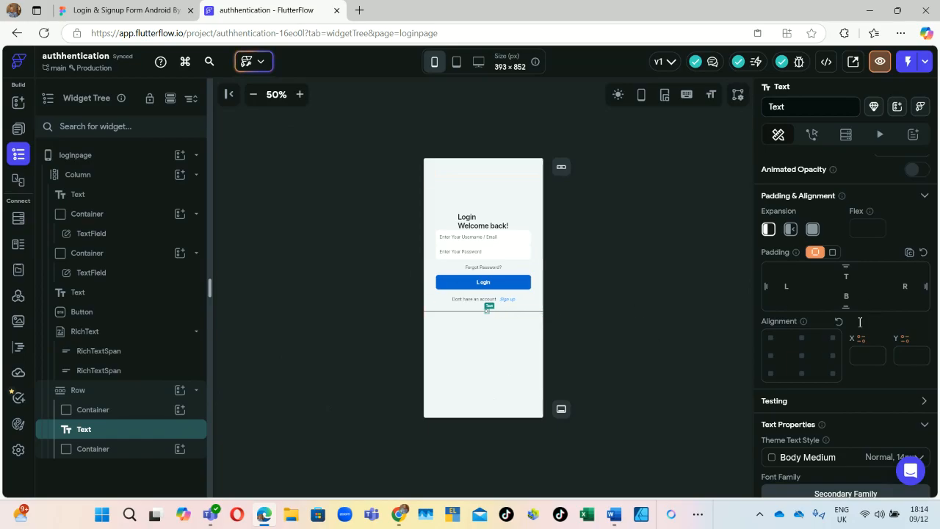
Step: Apply the Title Large theme text style (Semi Bold, 20) to the Or text
{"action": "scroll", "coordinate": [845, 327], "scroll_direction": "down", "scroll_amount": 1}
{"action": "scroll", "coordinate": [830, 341], "scroll_direction": "down", "scroll_amount": 1}
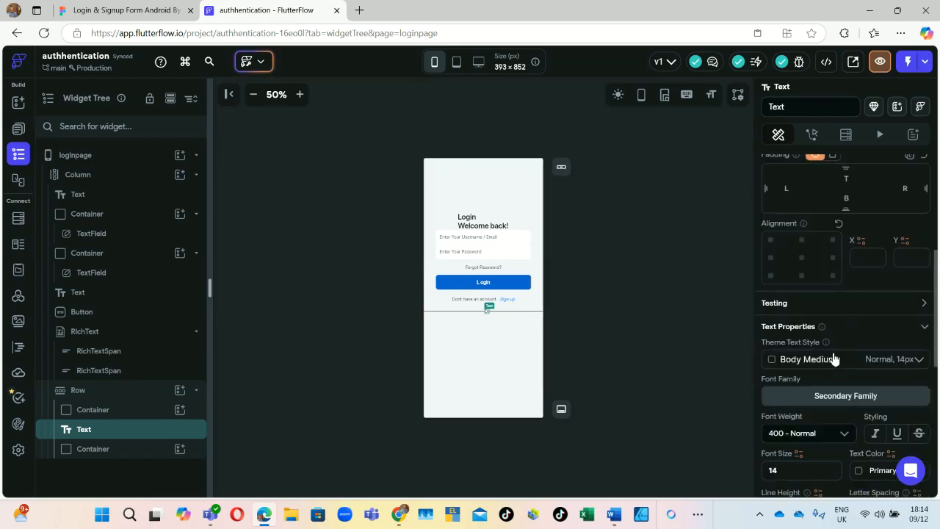
{"action": "left_click", "coordinate": [833, 358]}
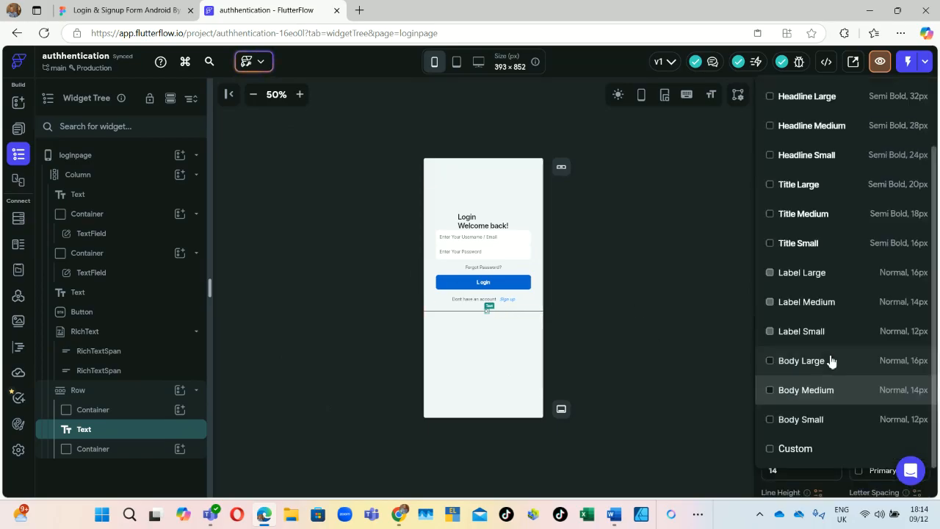
{"action": "left_click", "coordinate": [796, 185]}
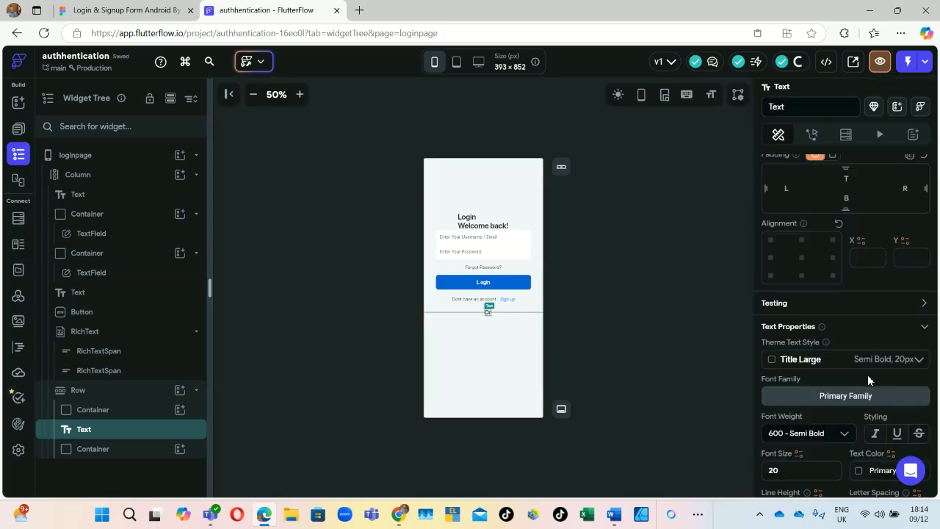
{"action": "left_click", "coordinate": [87, 8]}
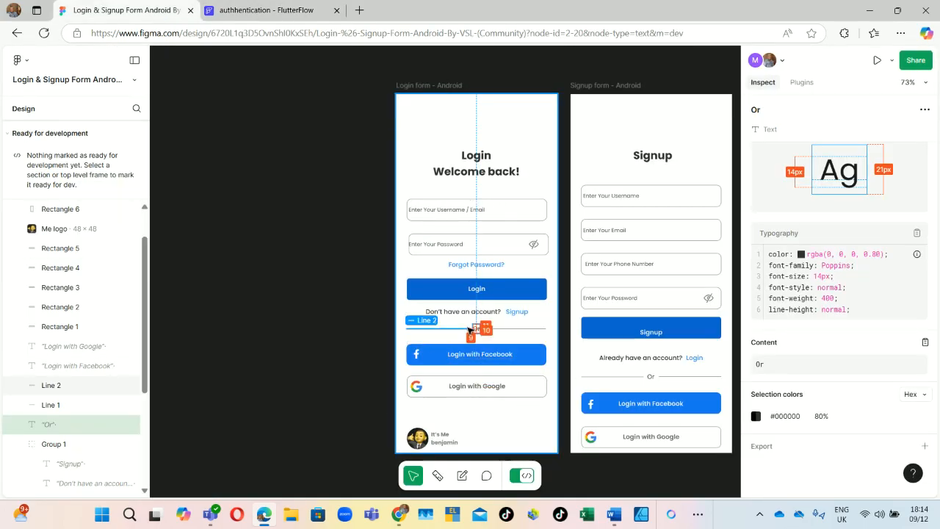
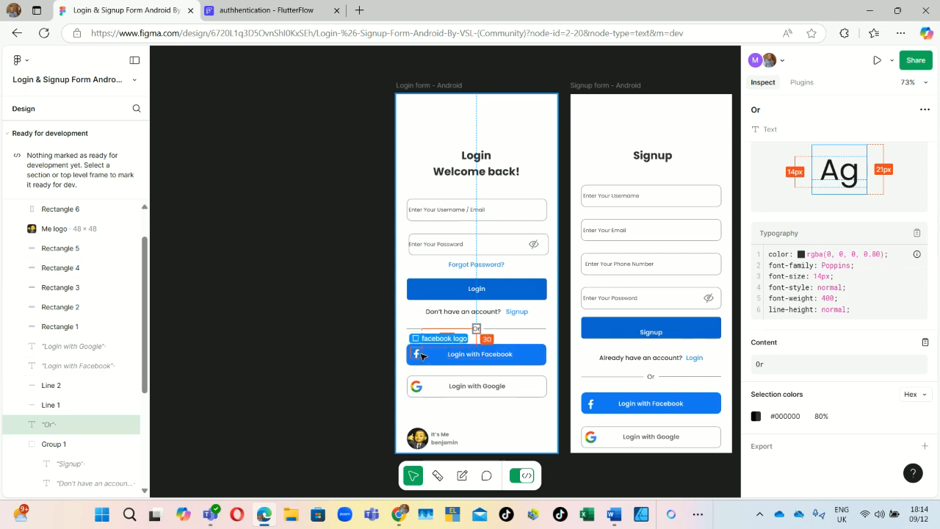
Step: Export the Figma facebook logo as a PNG
{"action": "left_click", "coordinate": [421, 356]}
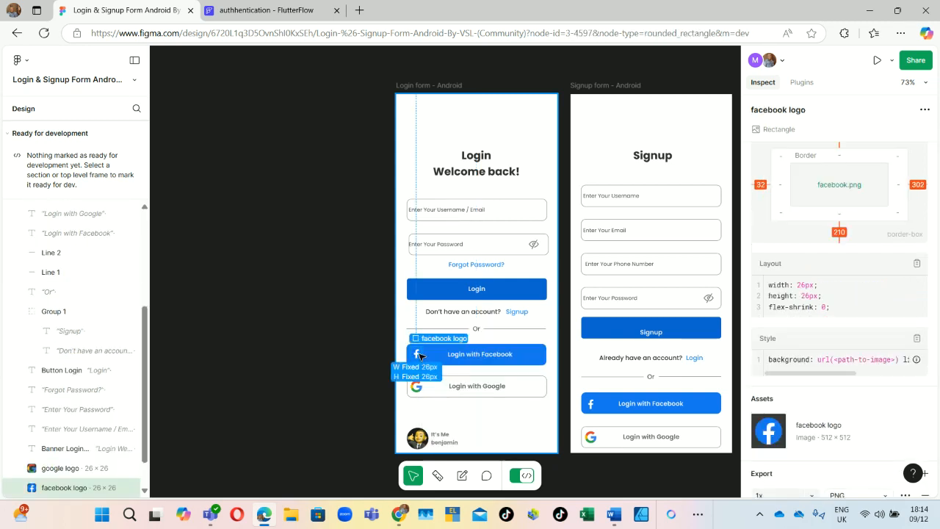
{"action": "scroll", "coordinate": [801, 400], "scroll_direction": "down", "scroll_amount": 3}
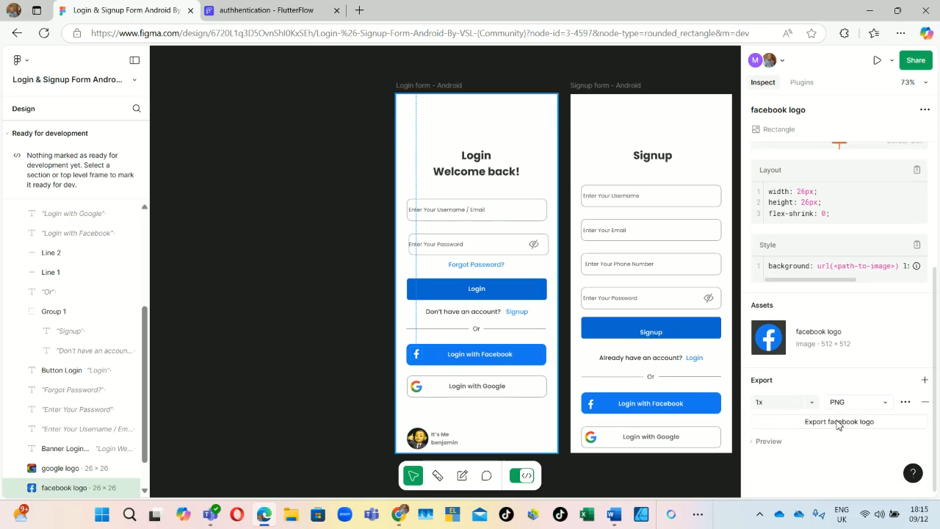
{"action": "left_click", "coordinate": [838, 422]}
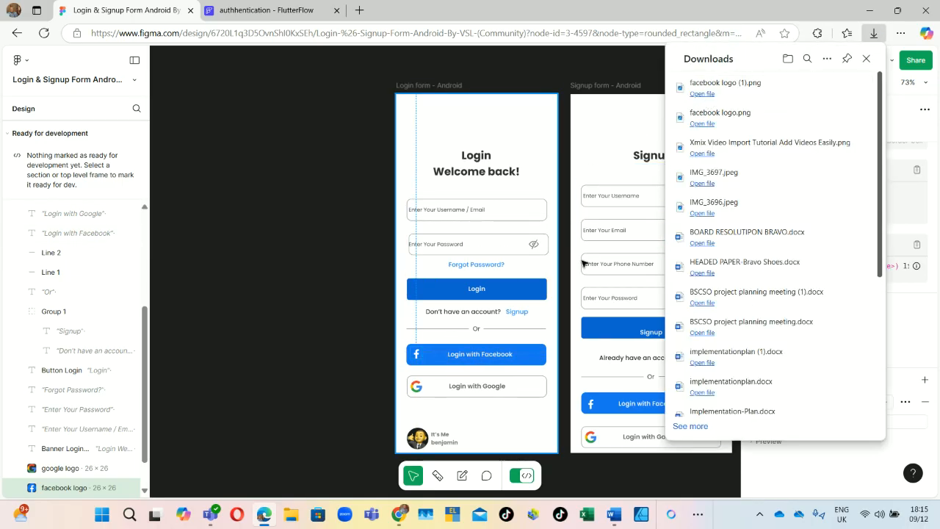
Step: Inspect the google logo and Me logo image layers in Figma
{"action": "left_click", "coordinate": [418, 387]}
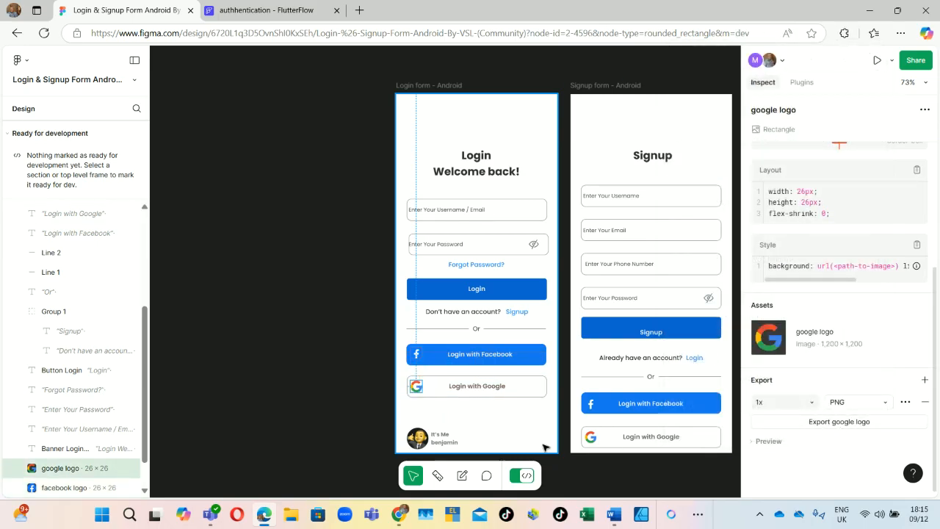
{"action": "left_click", "coordinate": [419, 438]}
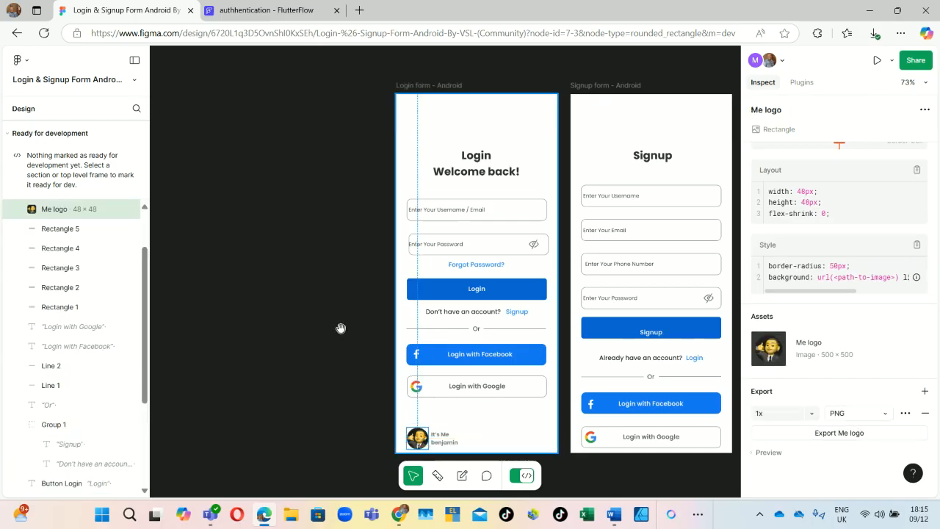
{"action": "scroll", "coordinate": [341, 328], "scroll_direction": "down", "scroll_amount": 1}
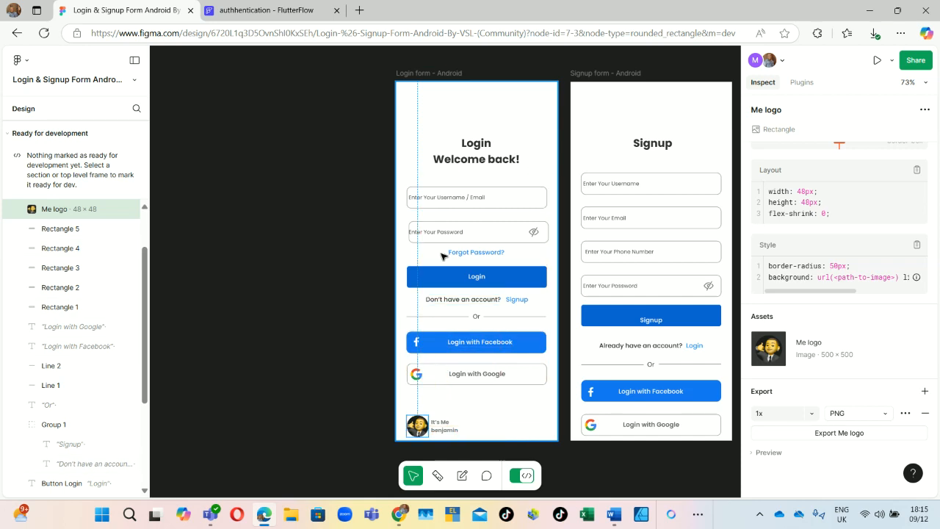
Step: Add a Container below the Or divider in the login Column, sized 312 × 40
{"action": "left_click", "coordinate": [259, 9]}
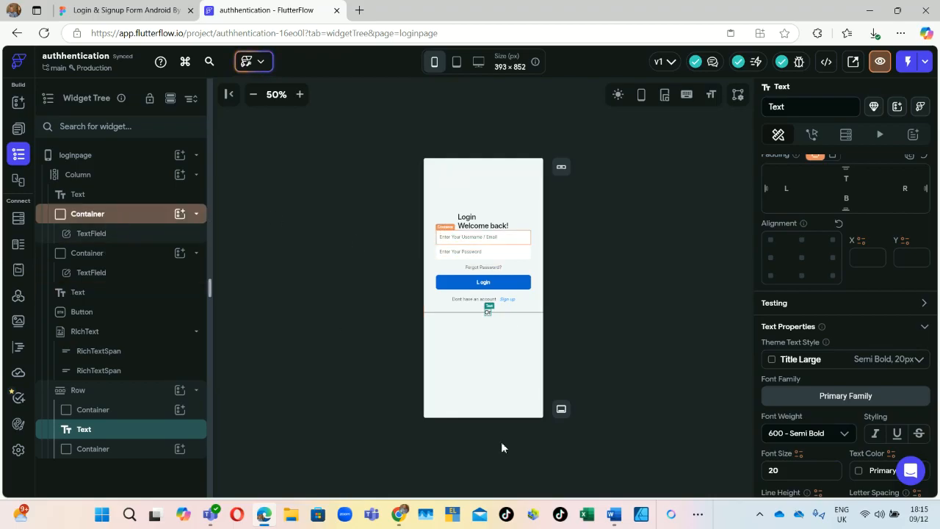
{"action": "left_click", "coordinate": [183, 177]}
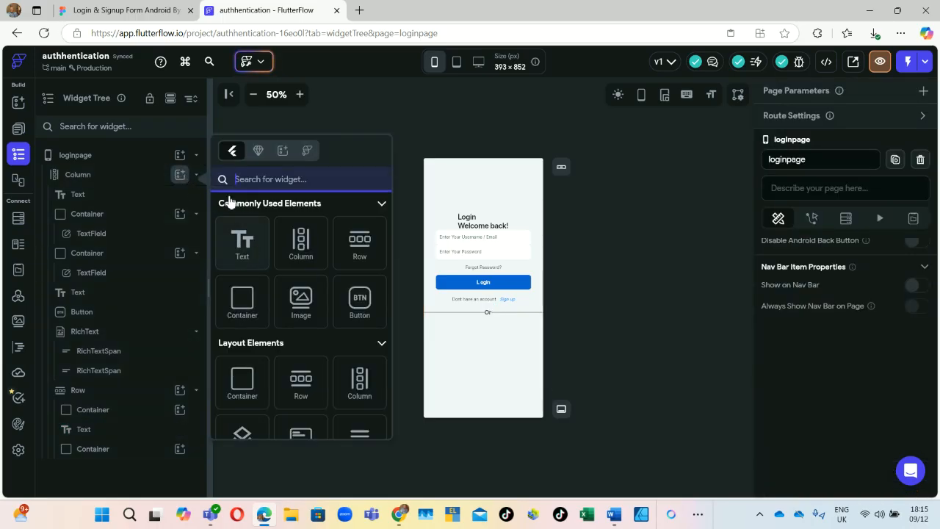
{"action": "left_click", "coordinate": [251, 309]}
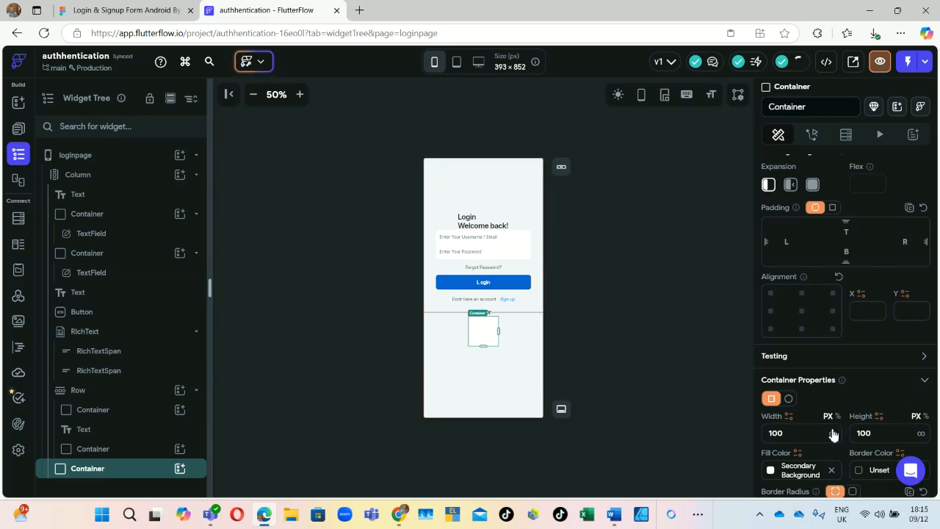
{"action": "left_click", "coordinate": [833, 433]}
{"action": "left_click", "coordinate": [803, 434]}
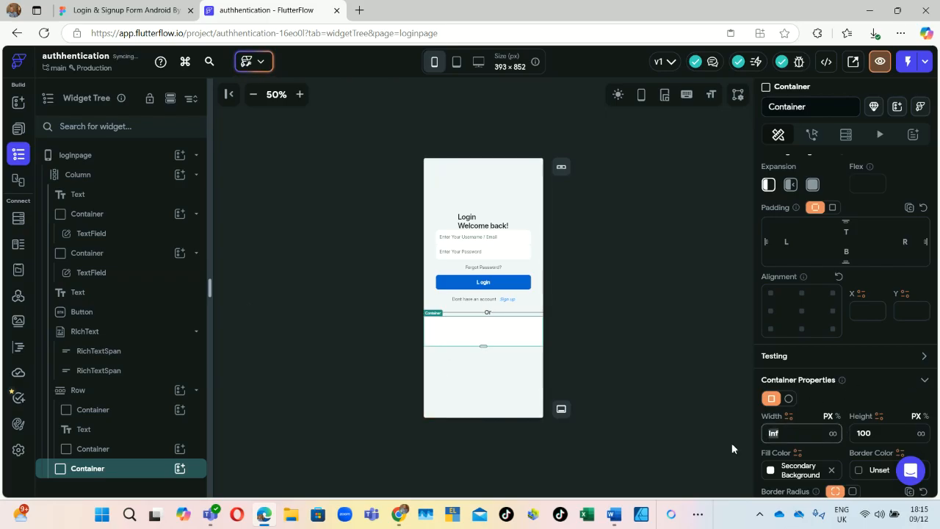
{"action": "type", "text": "312"}
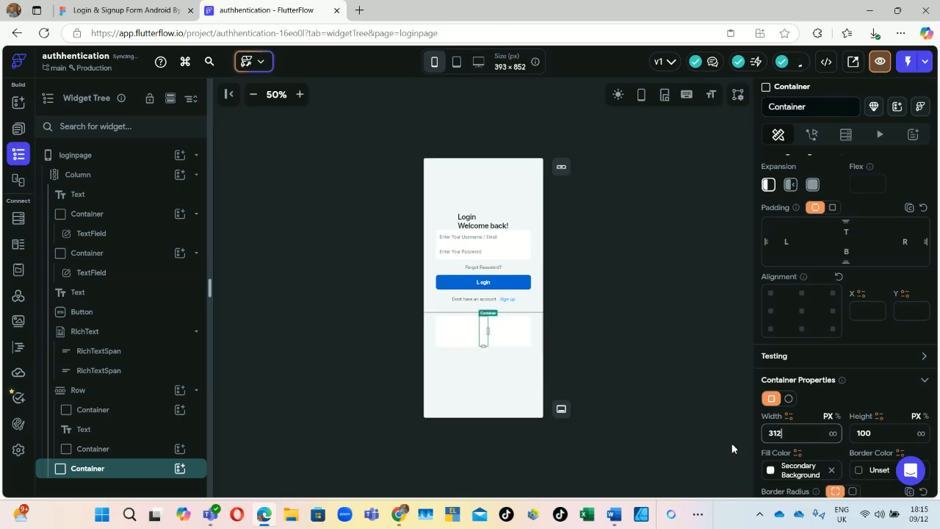
{"action": "key", "text": "Return"}
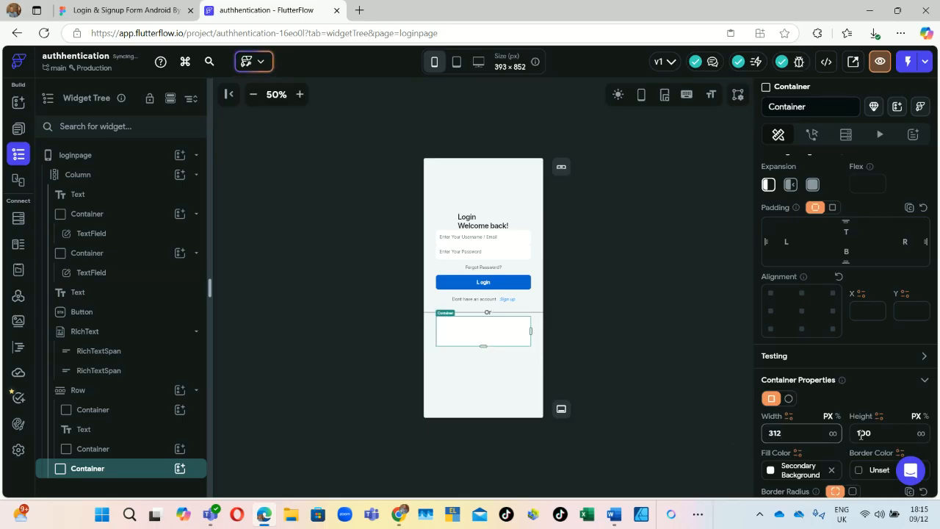
{"action": "left_click", "coordinate": [888, 432]}
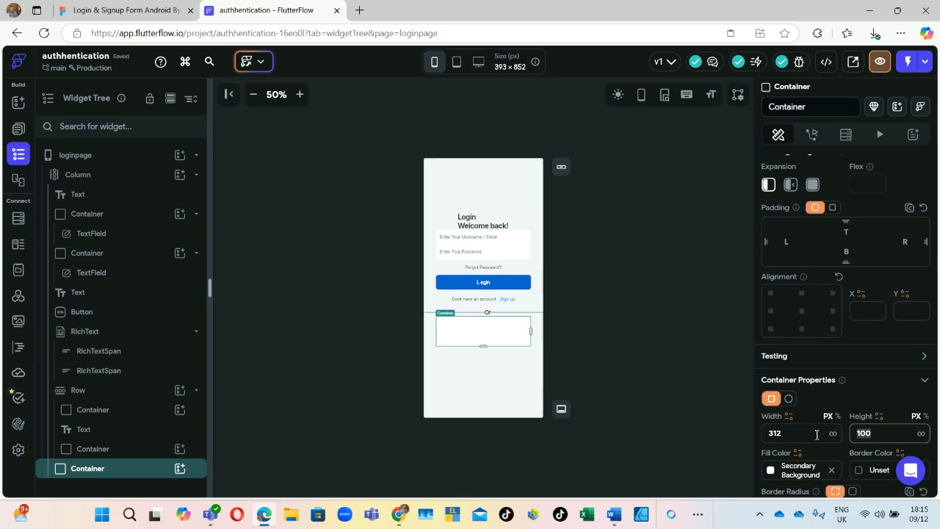
{"action": "type", "text": "40"}
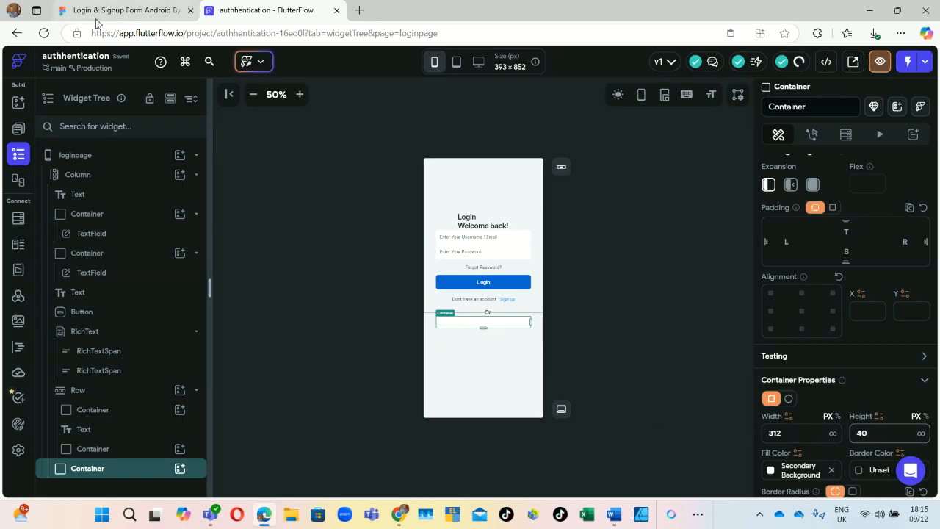
{"action": "left_click", "coordinate": [115, 8]}
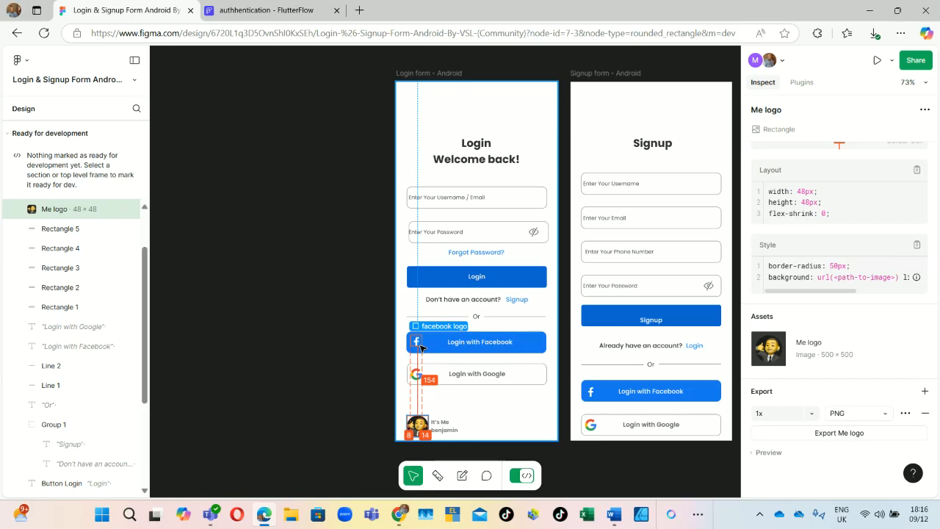
Step: Add a Row inside the new container
{"action": "left_click", "coordinate": [242, 9]}
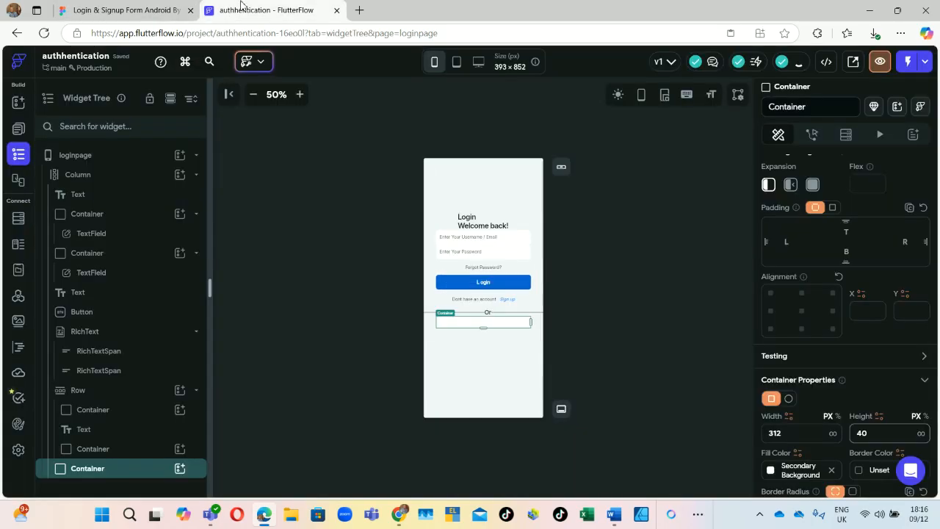
{"action": "left_click", "coordinate": [180, 469]}
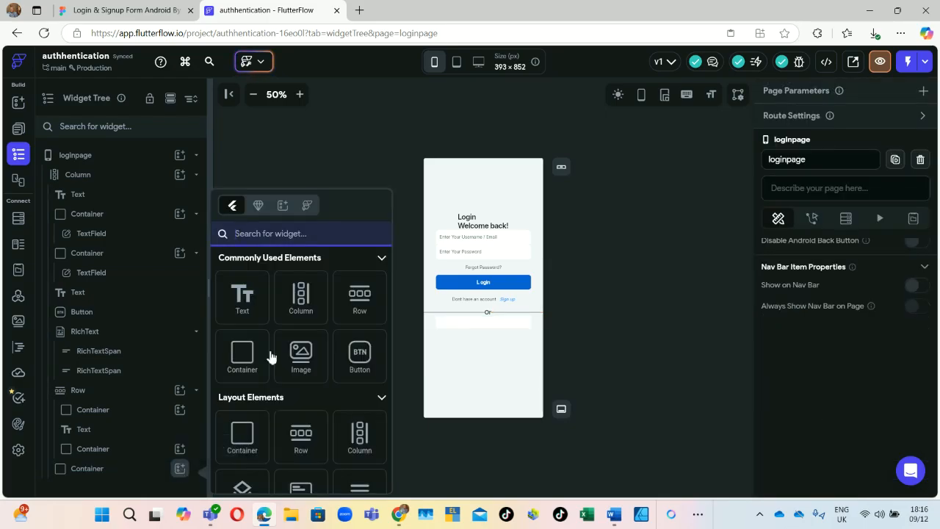
{"action": "left_click", "coordinate": [348, 316]}
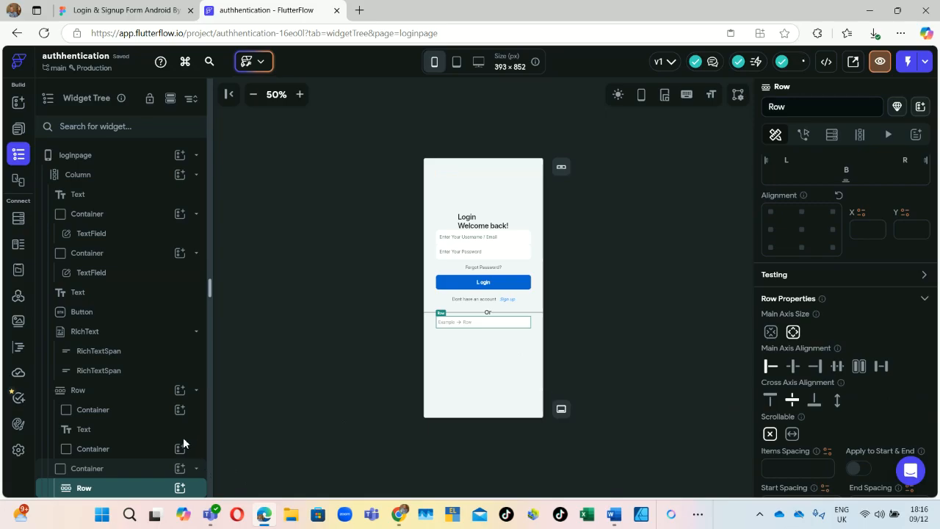
{"action": "scroll", "coordinate": [186, 450], "scroll_direction": "down", "scroll_amount": 1}
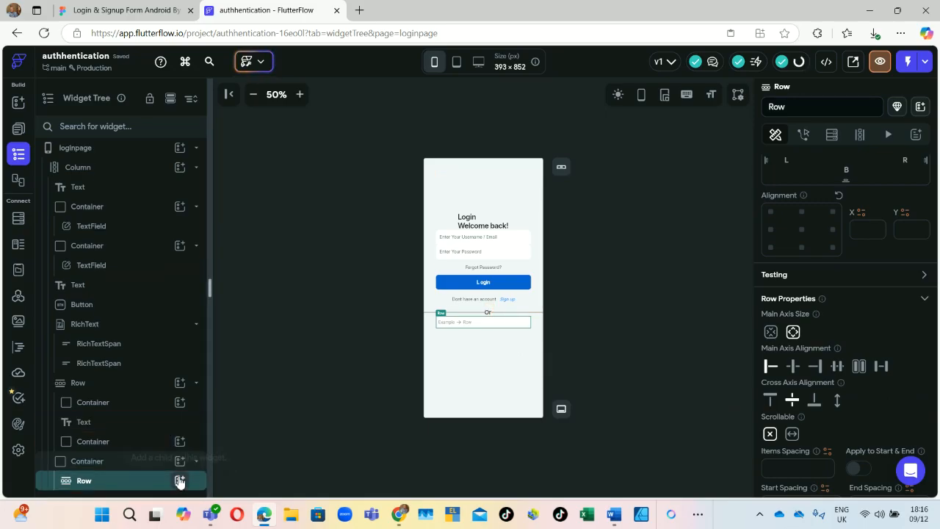
Step: Put a CircleImage and a Text widget into the Row
{"action": "left_click", "coordinate": [179, 480]}
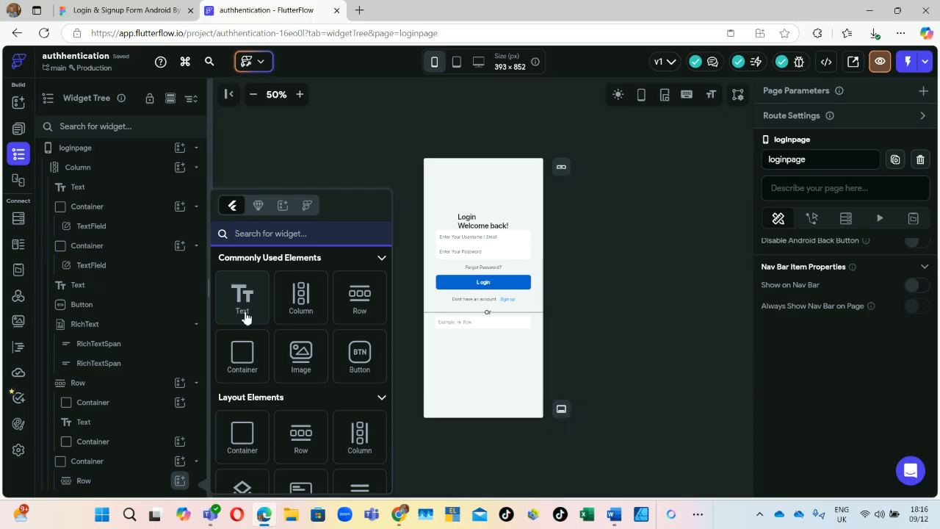
{"action": "type", "text": "imag"}
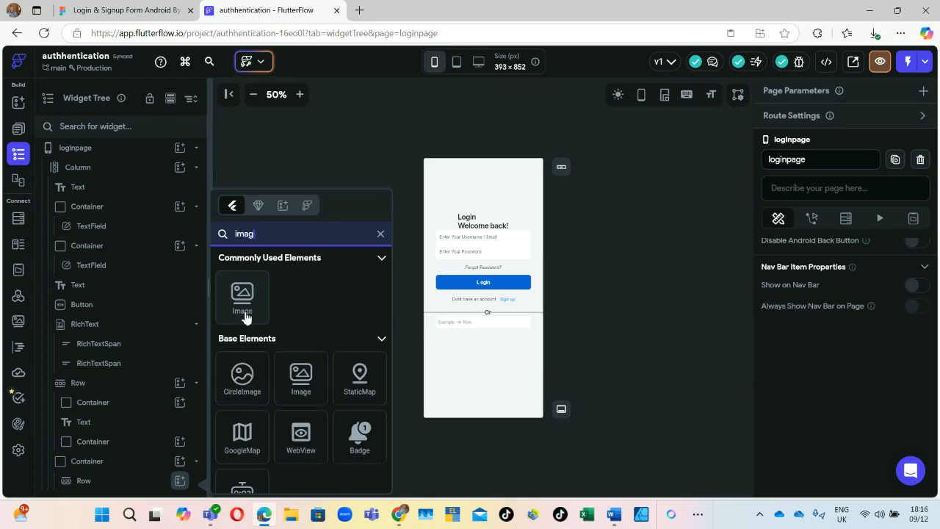
{"action": "type", "text": "e"}
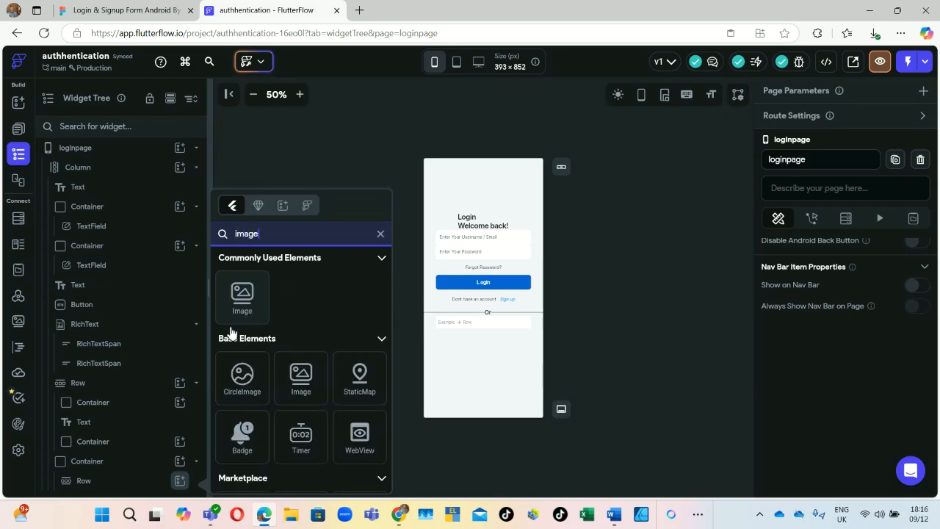
{"action": "left_click", "coordinate": [241, 382]}
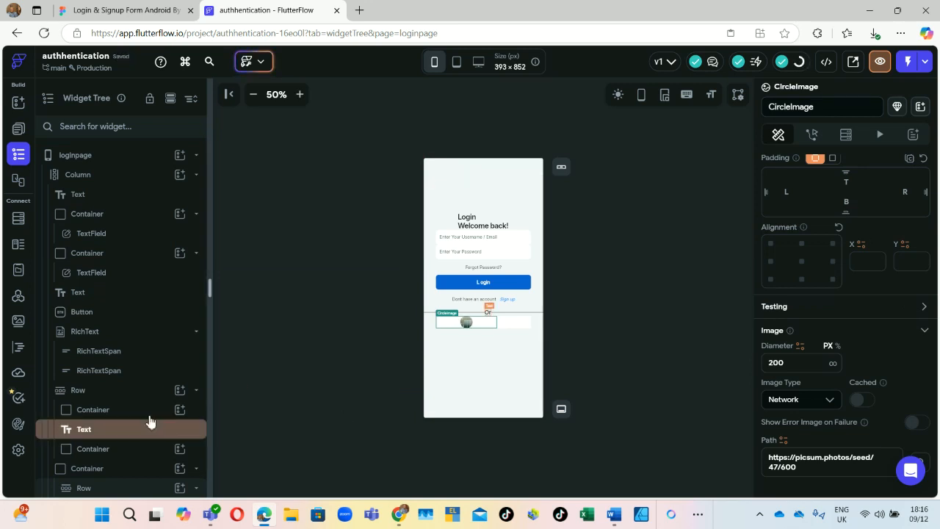
{"action": "scroll", "coordinate": [161, 423], "scroll_direction": "down", "scroll_amount": 1}
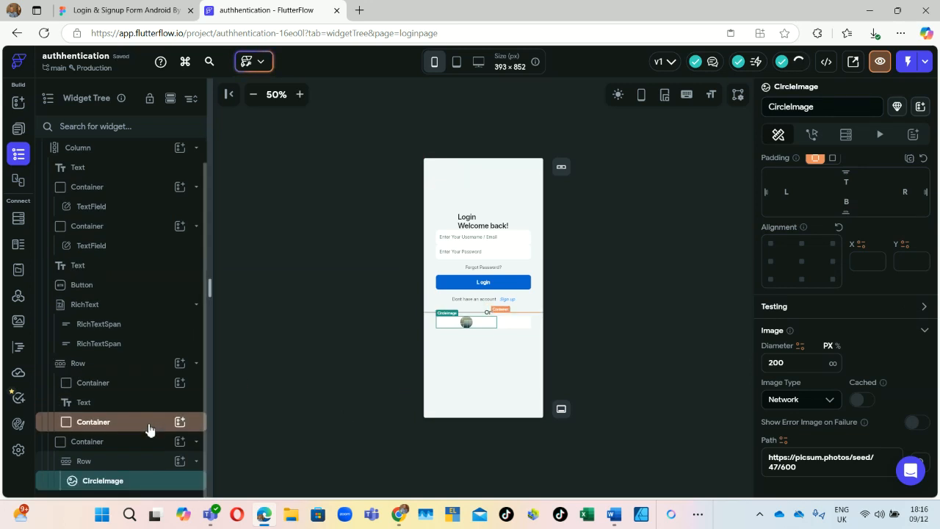
{"action": "left_click", "coordinate": [179, 461]}
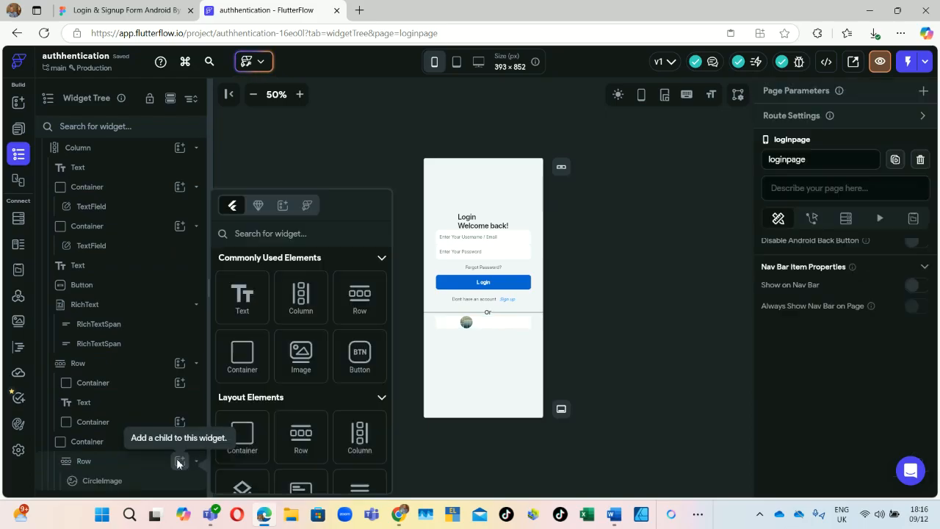
{"action": "left_click", "coordinate": [257, 308]}
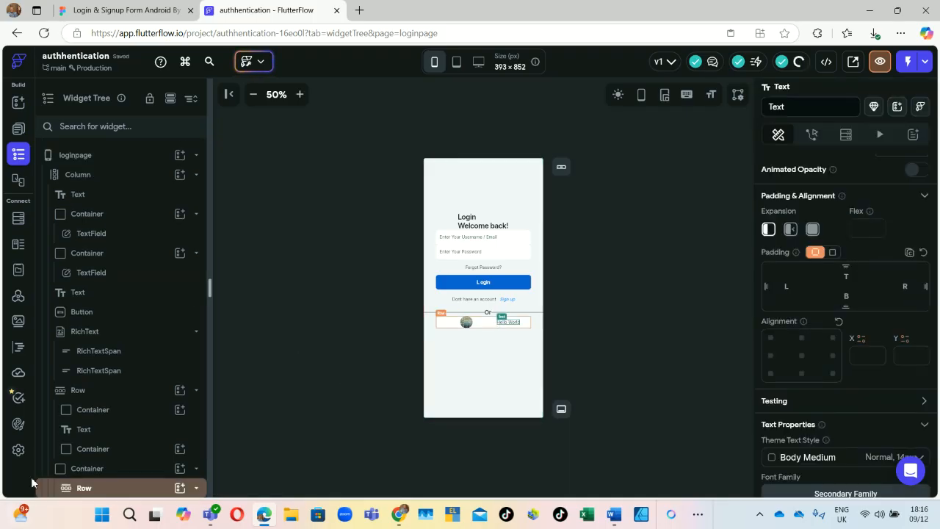
{"action": "scroll", "coordinate": [122, 475], "scroll_direction": "down", "scroll_amount": 1}
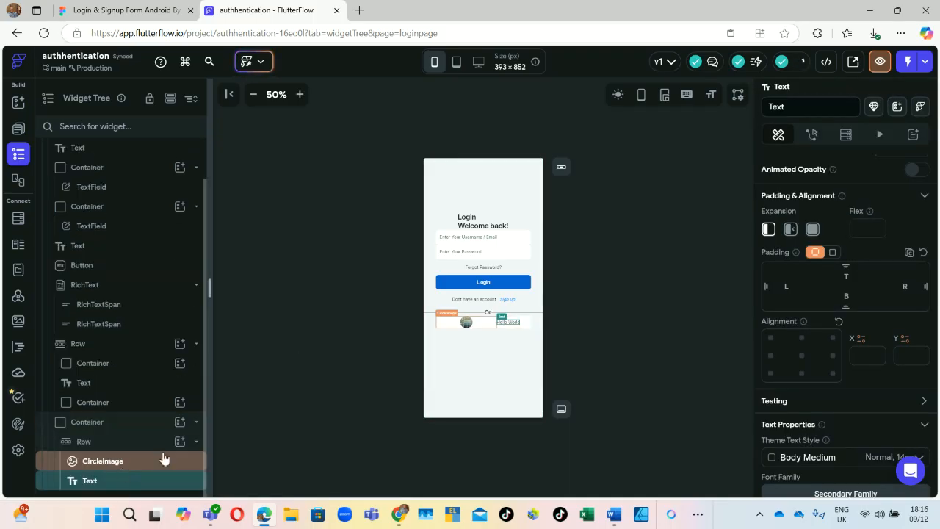
{"action": "left_click", "coordinate": [147, 11]}
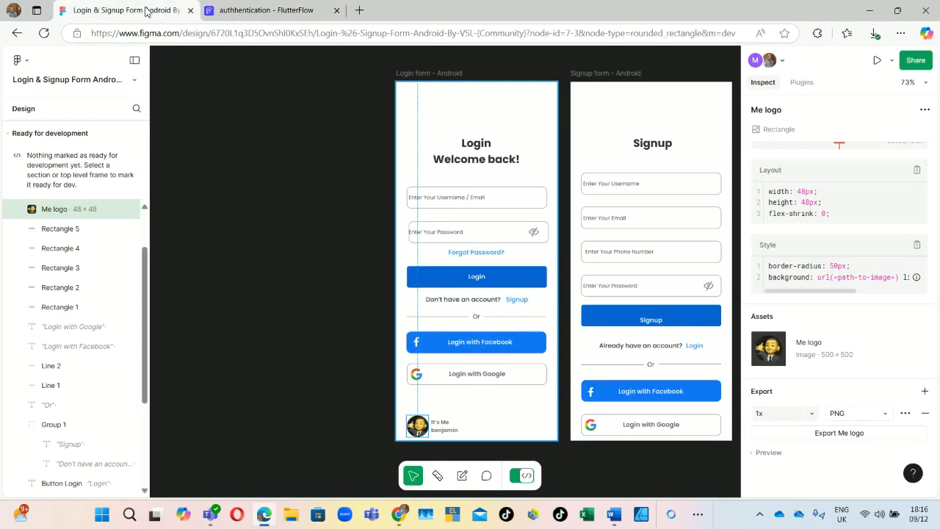
Step: Check the Figma 'Login with Facebook' label and select the Row's Hello World text to replace it
{"action": "left_click", "coordinate": [493, 342]}
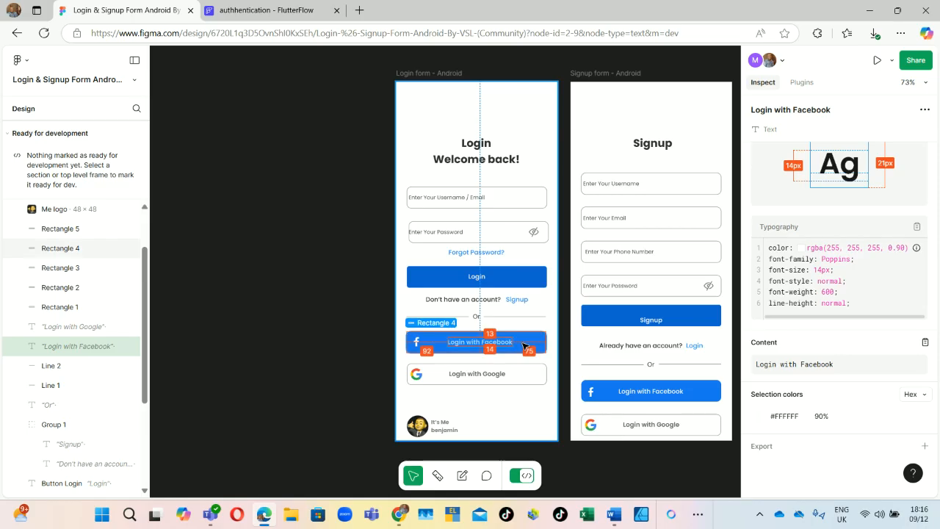
{"action": "left_click", "coordinate": [224, 10]}
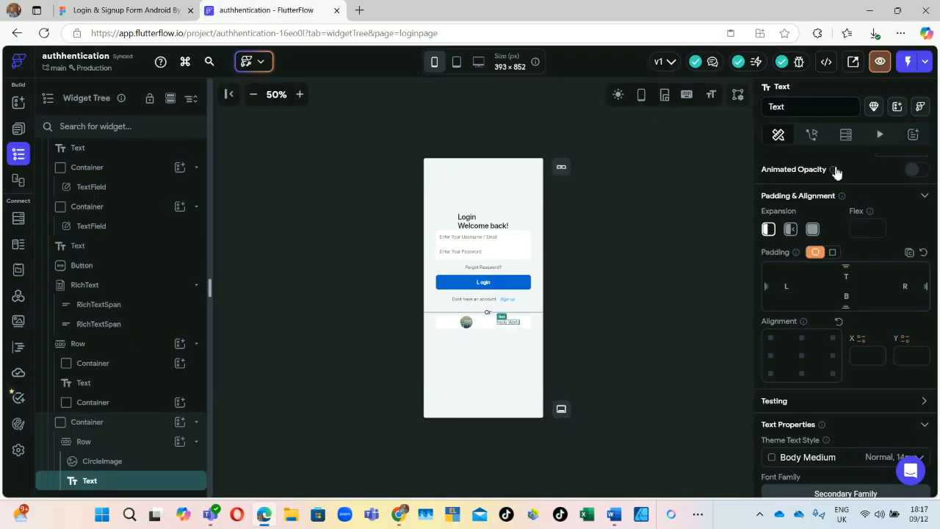
{"action": "scroll", "coordinate": [833, 184], "scroll_direction": "up", "scroll_amount": 3}
{"action": "left_click_drag", "start_coordinate": [825, 233], "coordinate": [730, 240]}
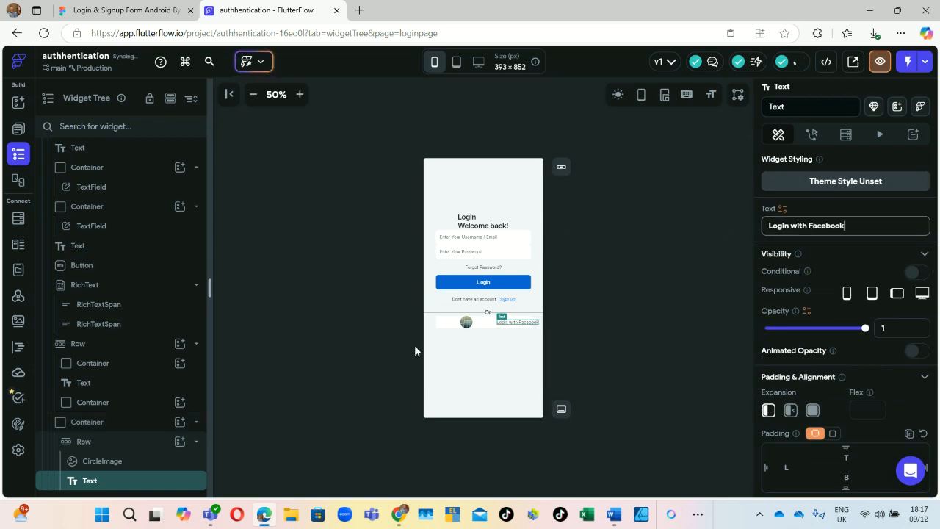
Step: Set the CircleImage's image type to Asset, after briefly trying Uploaded file
{"action": "left_click", "coordinate": [465, 324]}
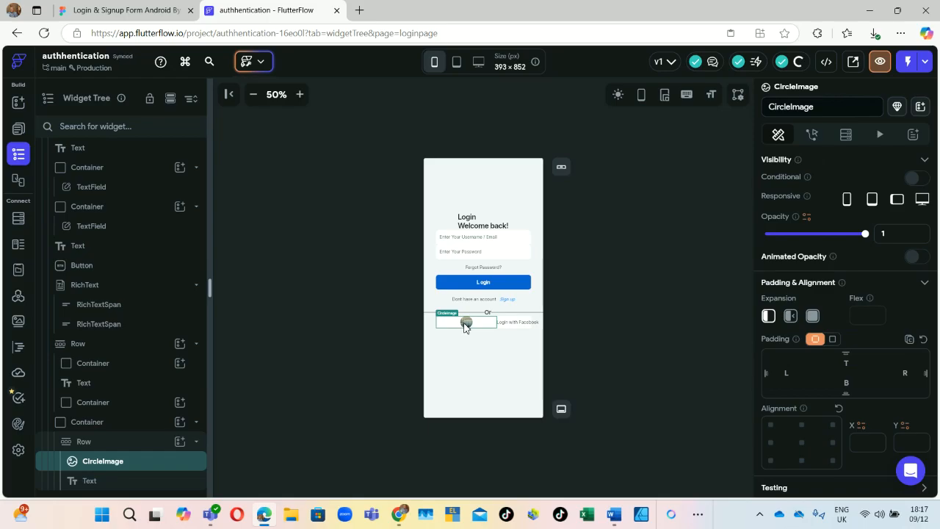
{"action": "scroll", "coordinate": [830, 353], "scroll_direction": "down", "scroll_amount": 1}
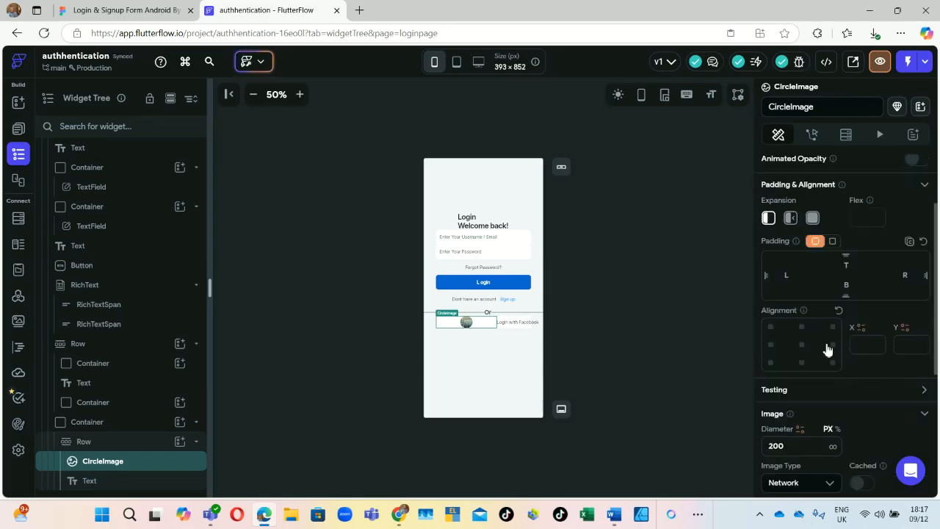
{"action": "scroll", "coordinate": [828, 353], "scroll_direction": "down", "scroll_amount": 2}
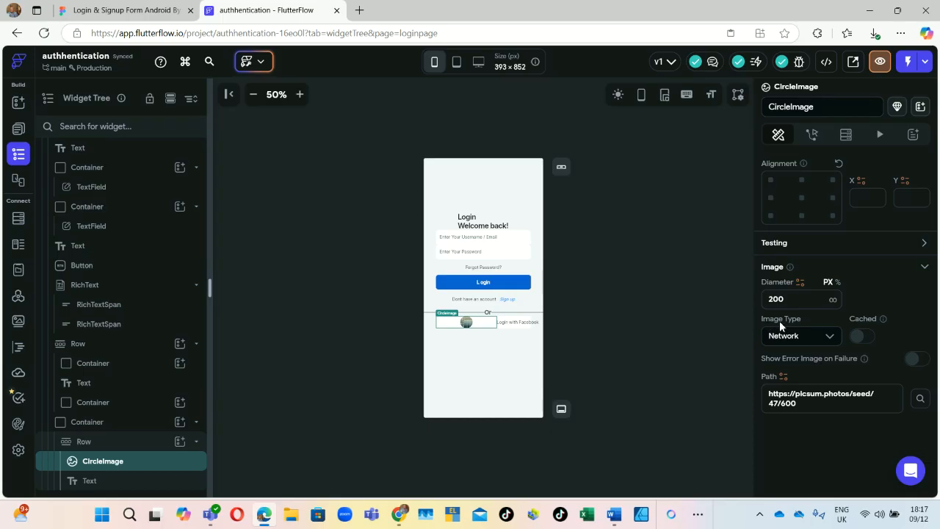
{"action": "left_click", "coordinate": [829, 338]}
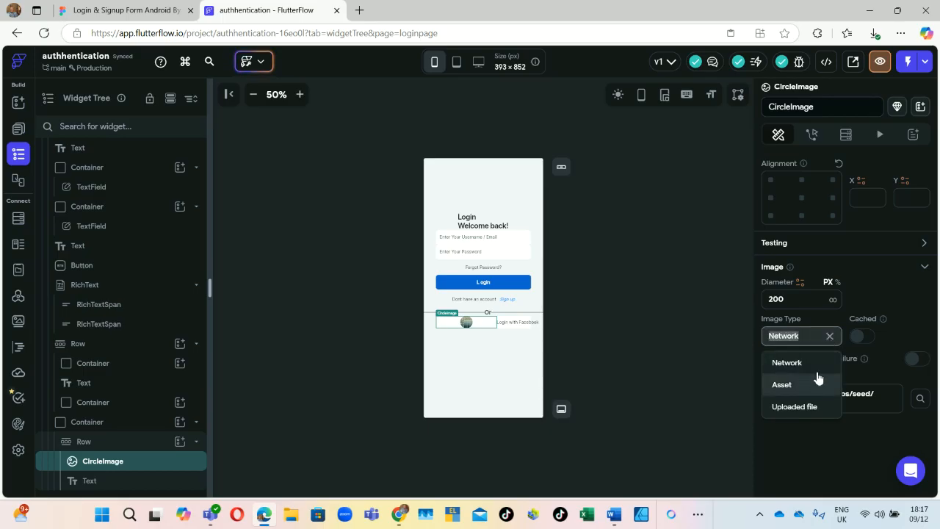
{"action": "left_click", "coordinate": [800, 385]}
{"action": "left_click", "coordinate": [832, 338]}
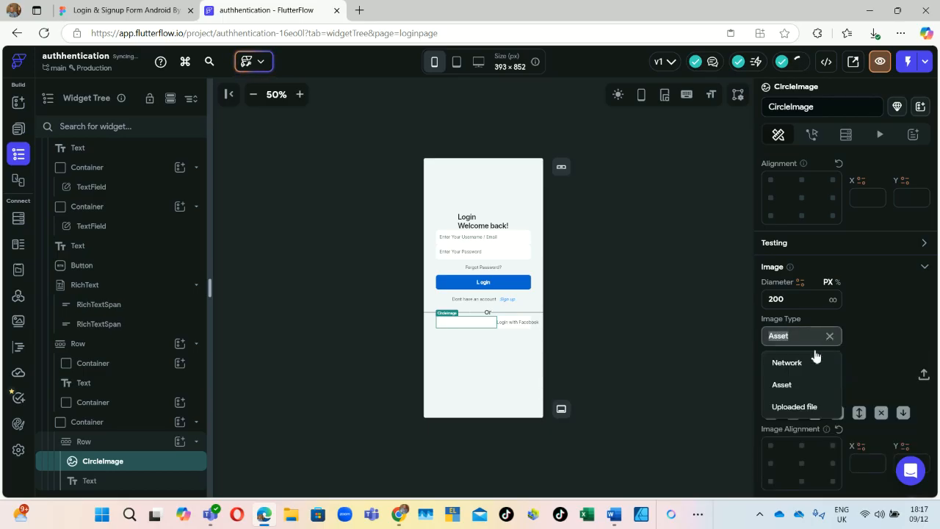
{"action": "left_click", "coordinate": [802, 407]}
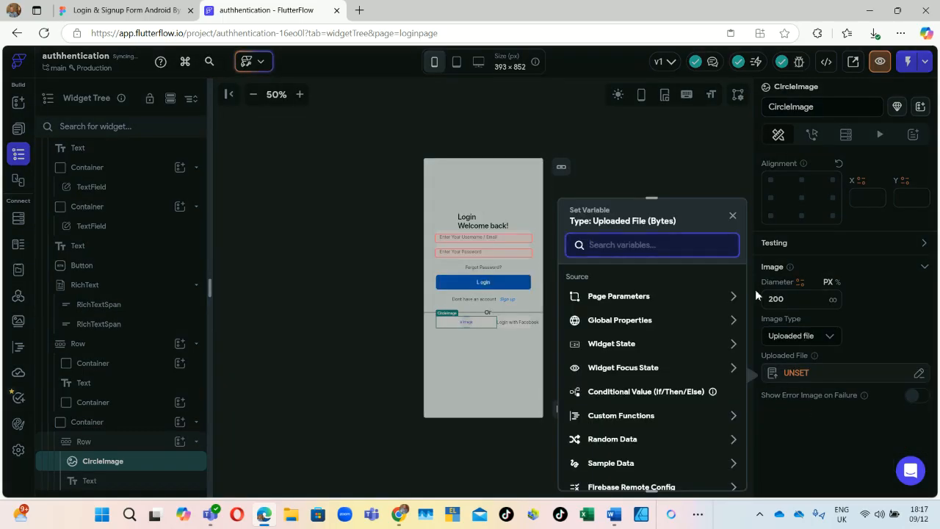
{"action": "left_click", "coordinate": [733, 216]}
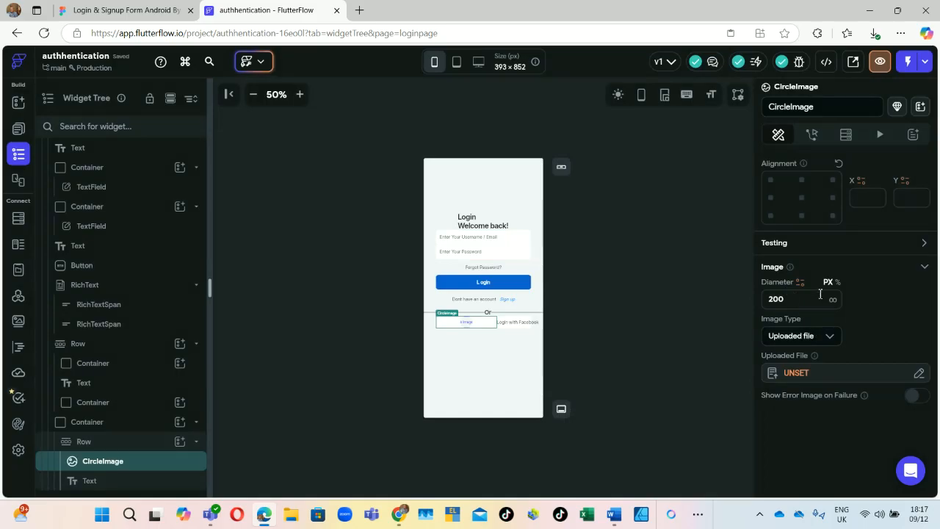
{"action": "left_click", "coordinate": [825, 336]}
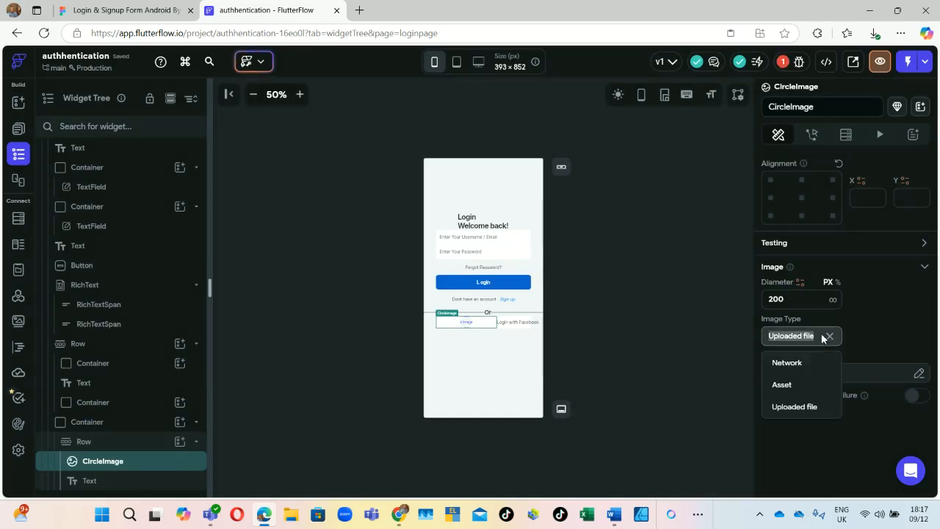
{"action": "left_click", "coordinate": [783, 385]}
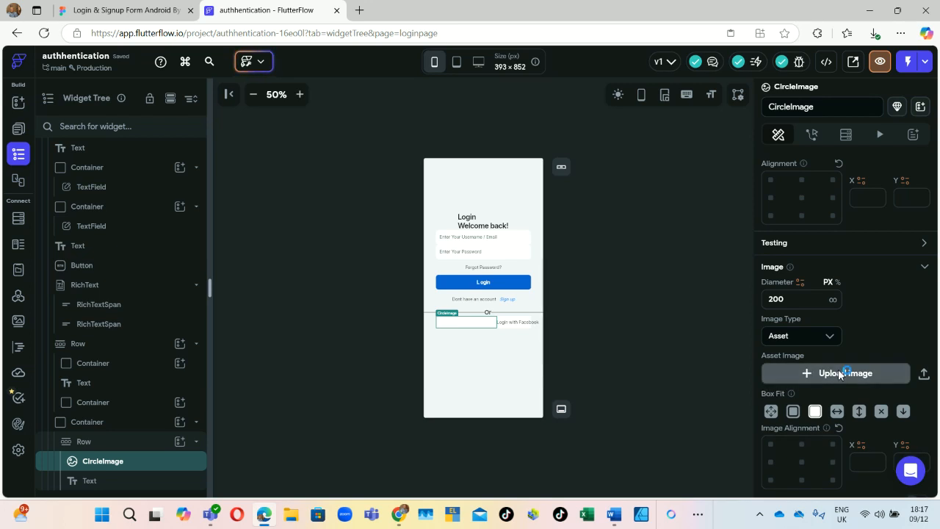
{"action": "left_click", "coordinate": [838, 374]}
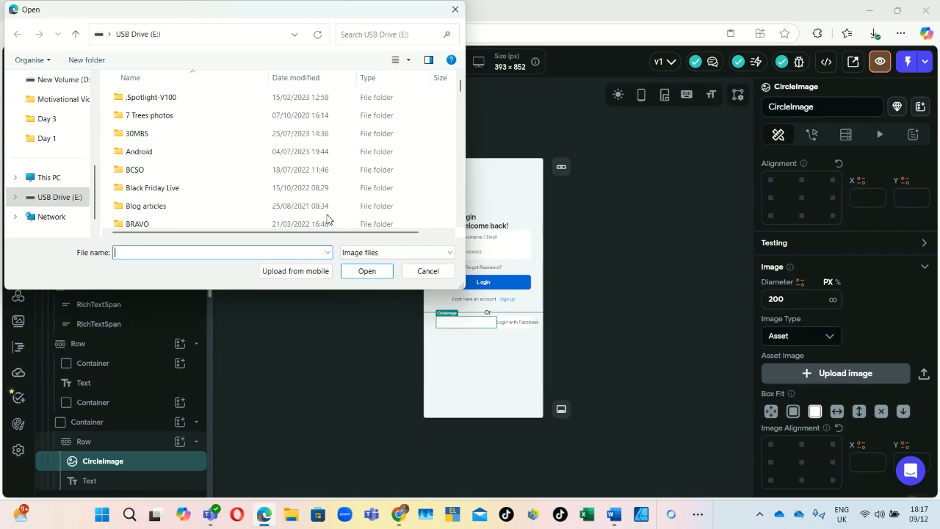
Step: Upload 'facebook logo' from the Downloads folder as the CircleImage asset
{"action": "scroll", "coordinate": [68, 159], "scroll_direction": "up", "scroll_amount": 3}
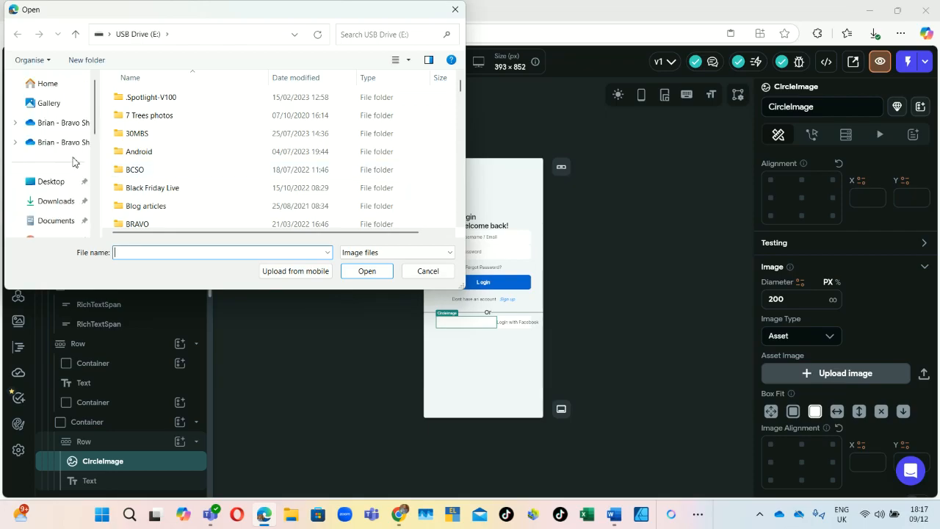
{"action": "scroll", "coordinate": [55, 130], "scroll_direction": "down", "scroll_amount": 3}
{"action": "scroll", "coordinate": [55, 130], "scroll_direction": "up", "scroll_amount": 3}
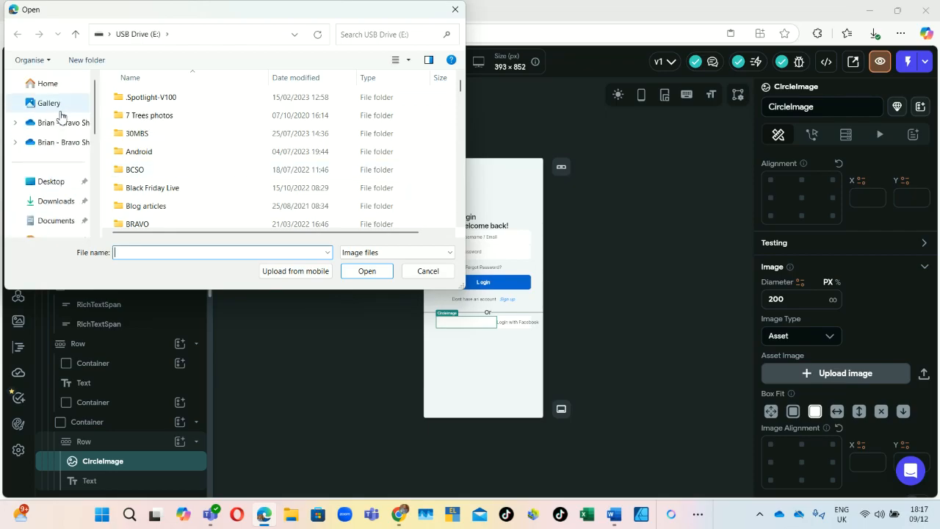
{"action": "scroll", "coordinate": [56, 133], "scroll_direction": "down", "scroll_amount": 2}
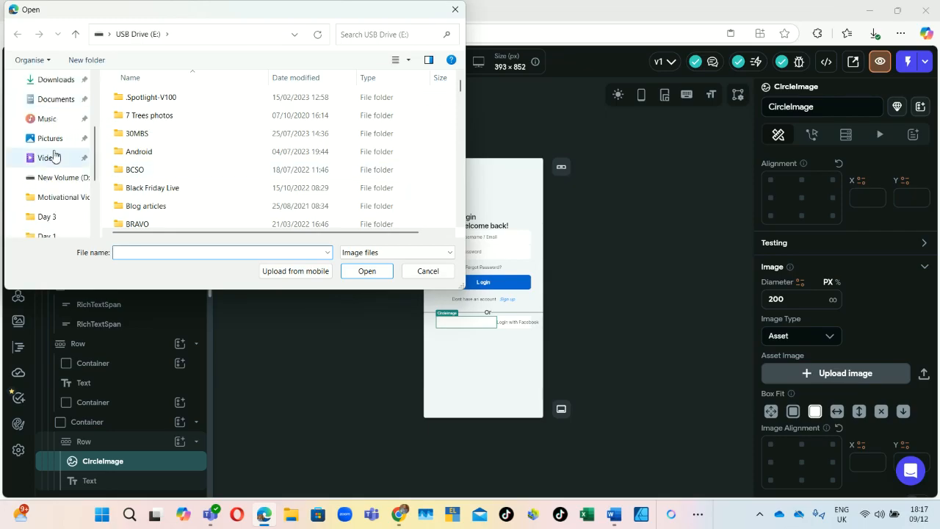
{"action": "left_click", "coordinate": [62, 81]}
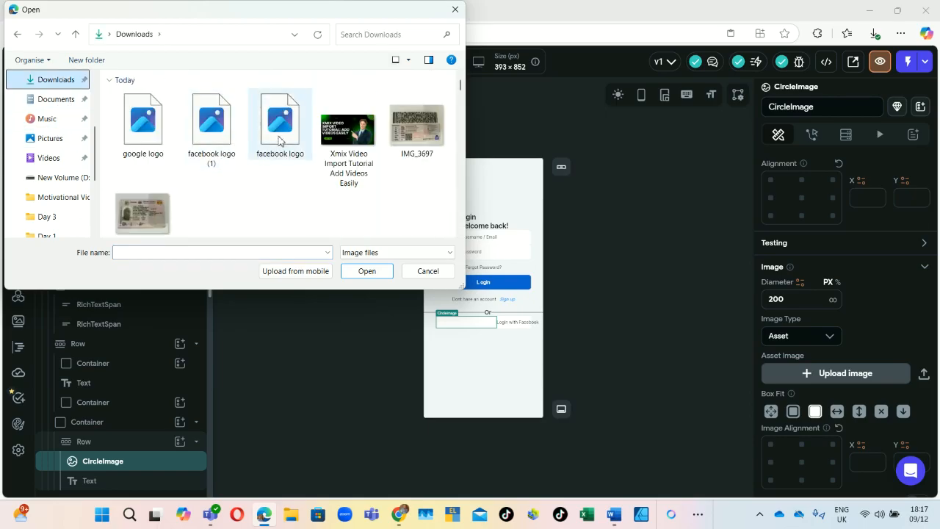
{"action": "left_click", "coordinate": [205, 139]}
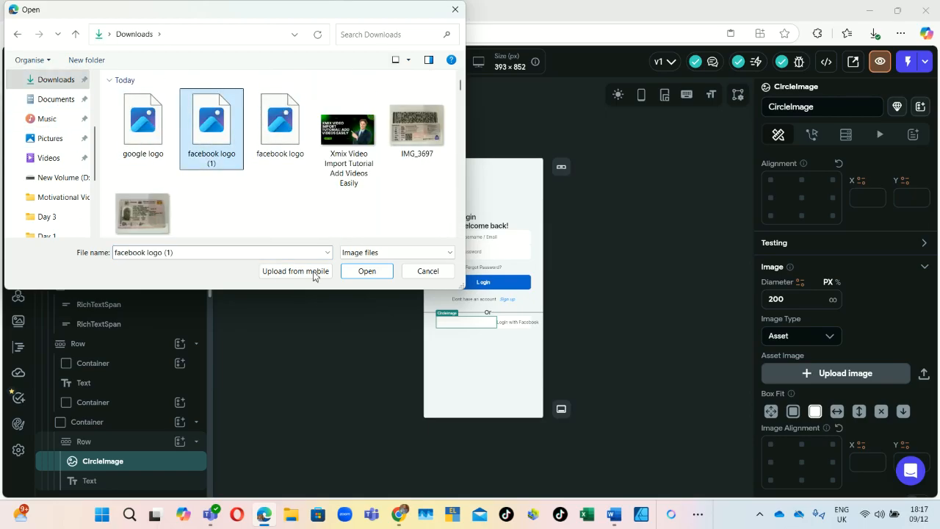
{"action": "left_click", "coordinate": [269, 149]}
{"action": "left_click", "coordinate": [357, 274]}
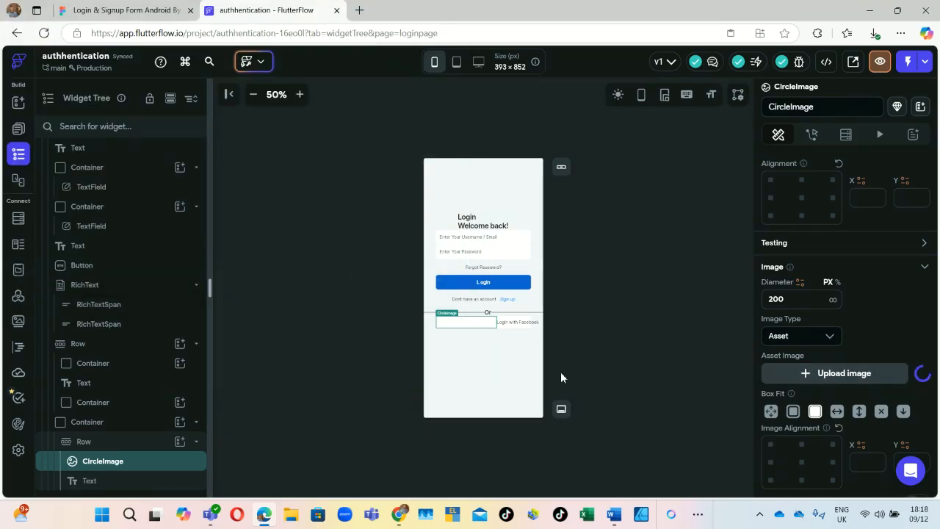
Step: Set the CircleImage Box Fit to Contain, after trying Cover
{"action": "left_click", "coordinate": [800, 299]}
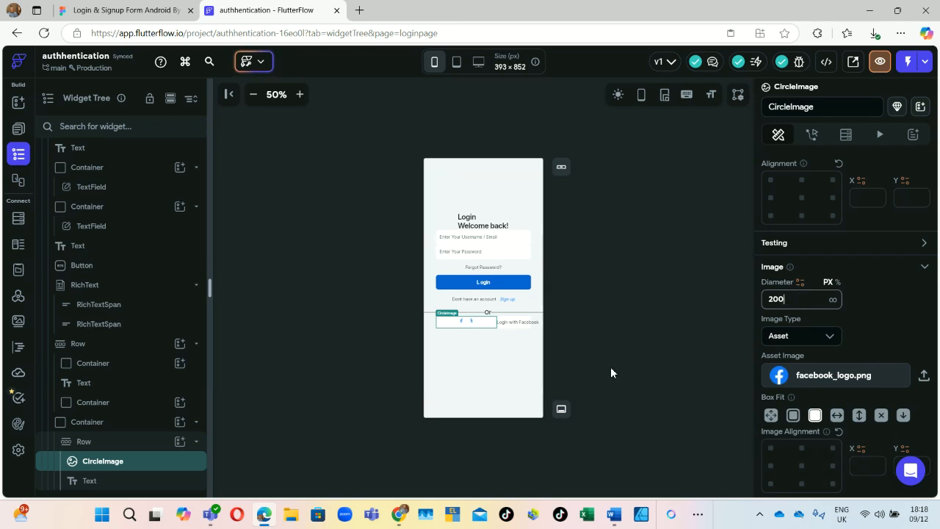
{"action": "left_click", "coordinate": [791, 416]}
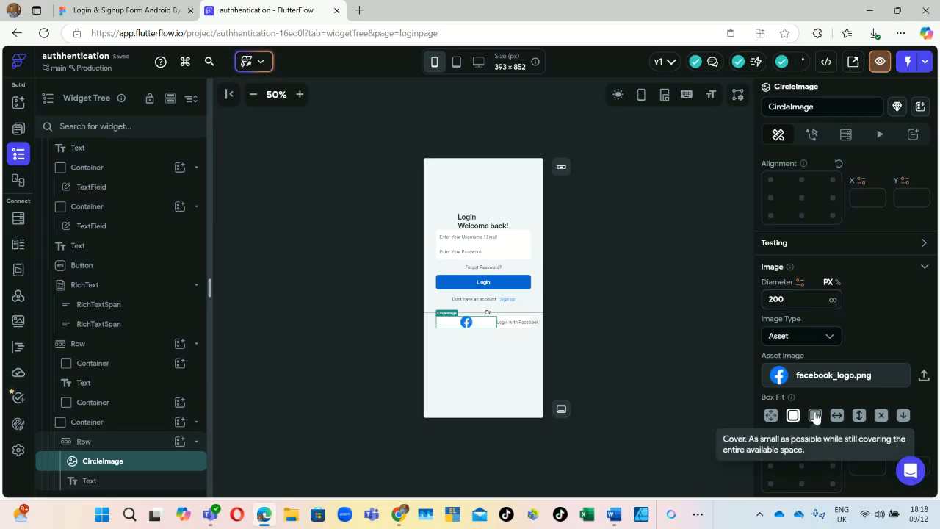
{"action": "left_click", "coordinate": [815, 416]}
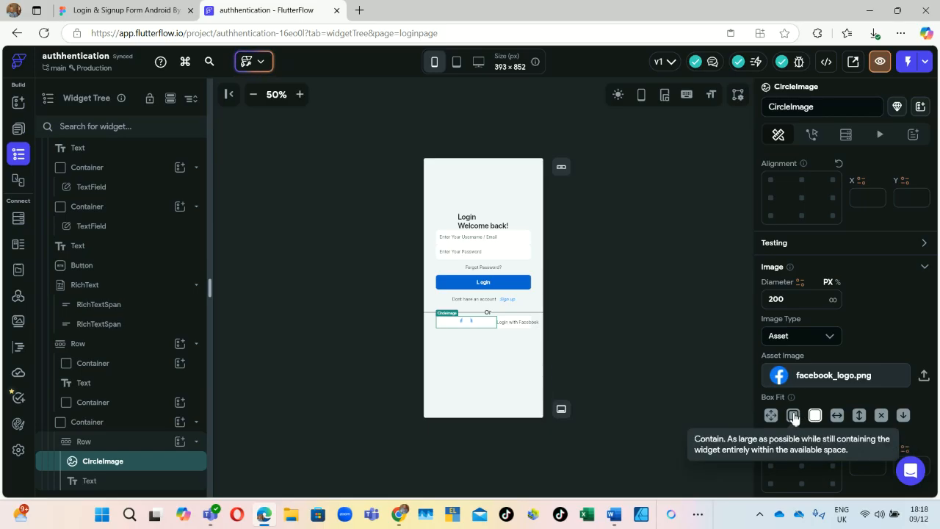
{"action": "left_click", "coordinate": [793, 415]}
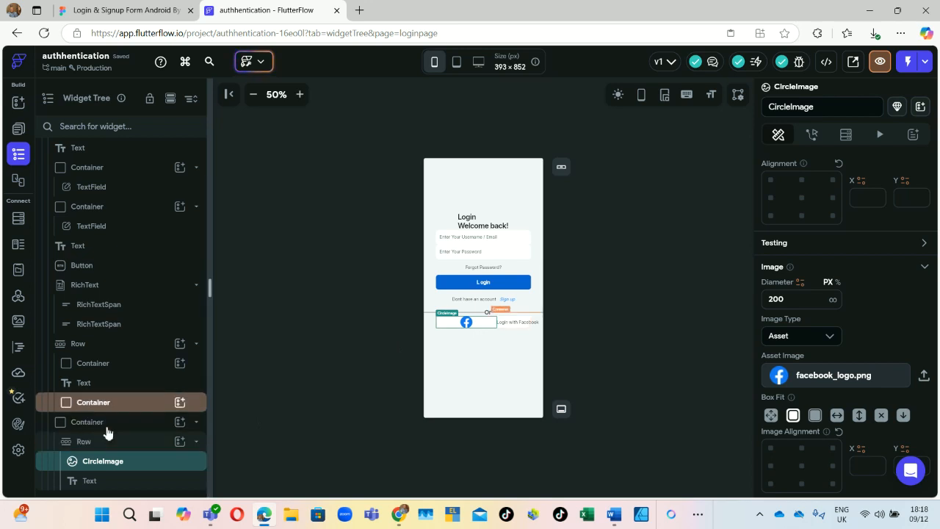
Step: Wrap the CircleImage in a Column and make that Column Flexible
{"action": "right_click", "coordinate": [108, 468]}
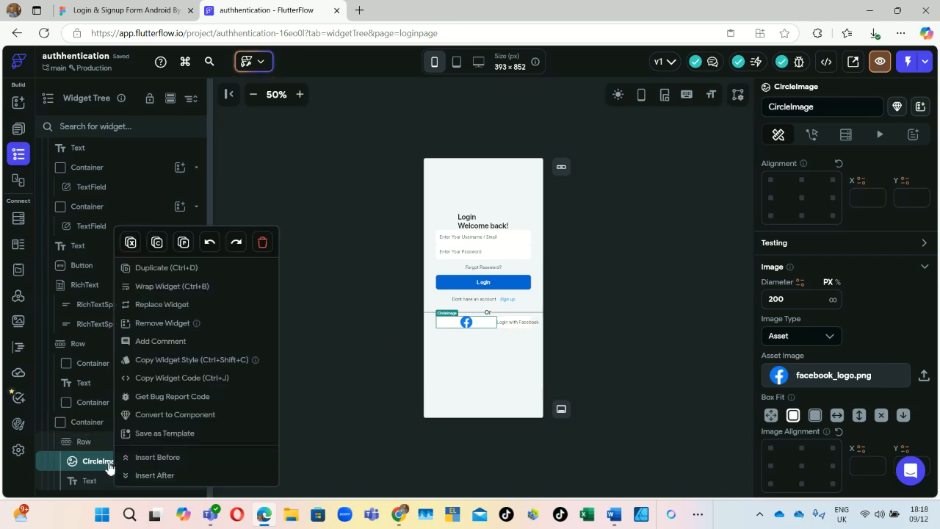
{"action": "left_click", "coordinate": [161, 288]}
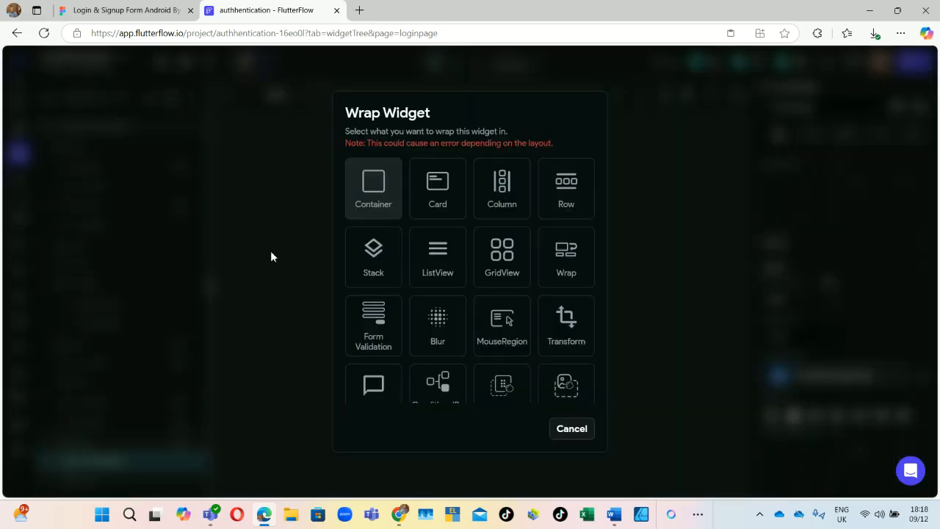
{"action": "left_click", "coordinate": [500, 188]}
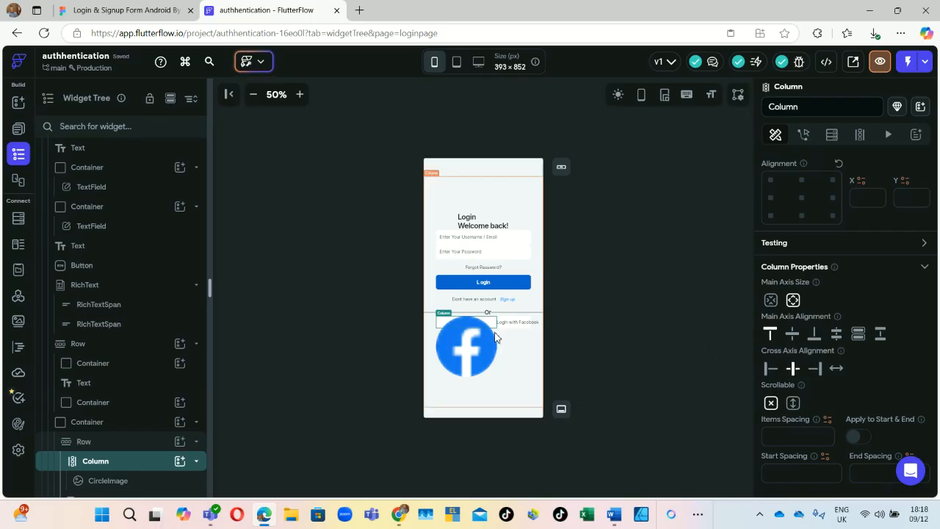
{"action": "scroll", "coordinate": [147, 437], "scroll_direction": "down", "scroll_amount": 1}
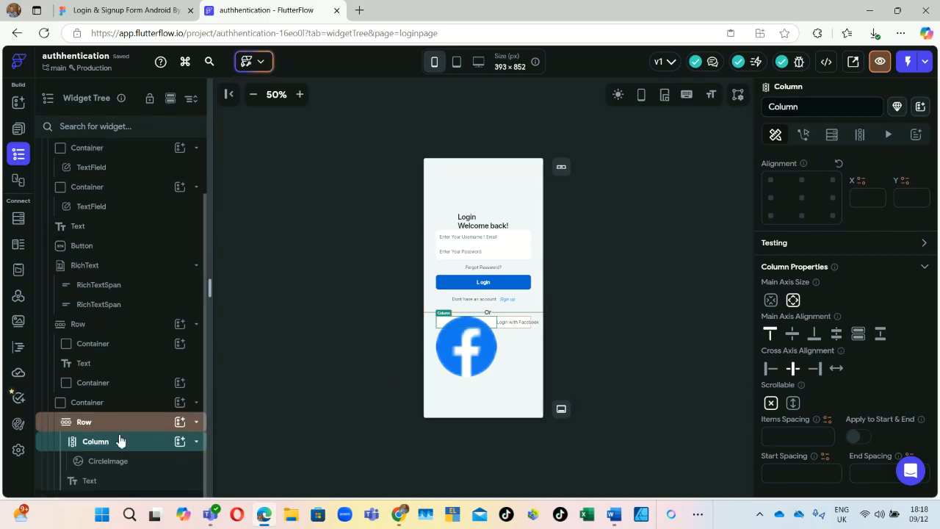
{"action": "scroll", "coordinate": [819, 312], "scroll_direction": "up", "scroll_amount": 3}
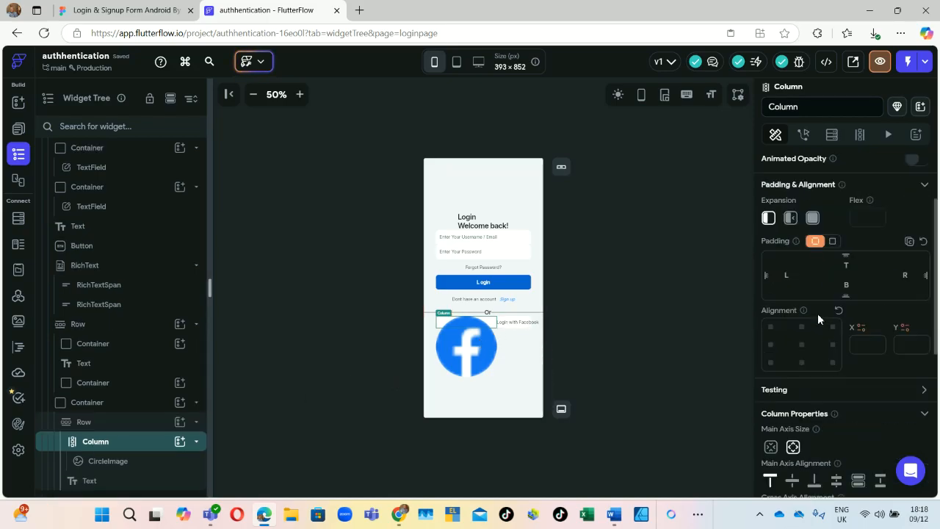
{"action": "scroll", "coordinate": [815, 340], "scroll_direction": "down", "scroll_amount": 1}
{"action": "left_click", "coordinate": [791, 219]}
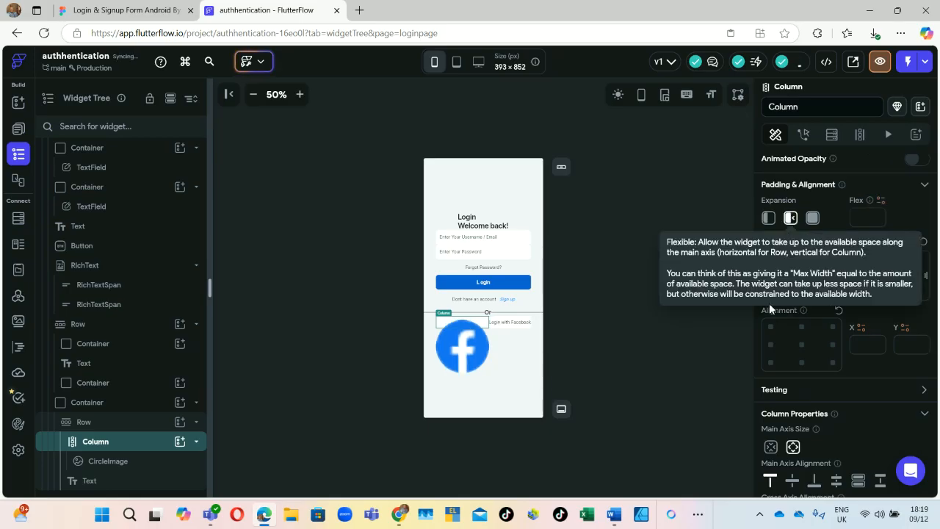
{"action": "scroll", "coordinate": [808, 349], "scroll_direction": "down", "scroll_amount": 3}
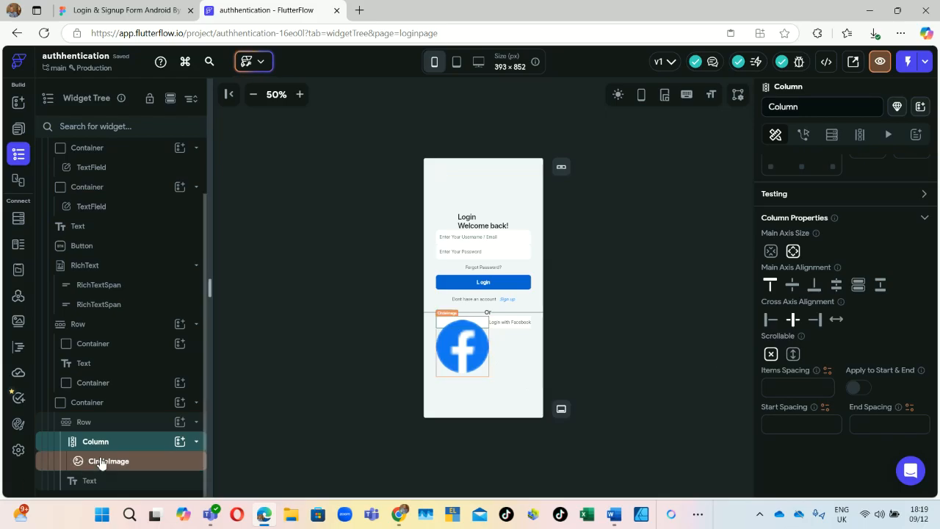
Step: Set the Facebook logo's diameter to 57 px, matching its size in Figma
{"action": "left_click", "coordinate": [143, 467]}
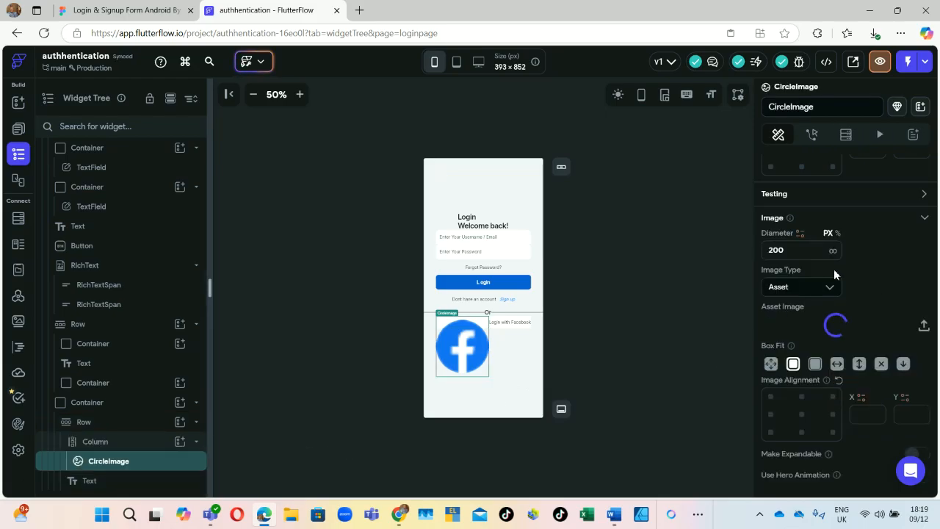
{"action": "left_click", "coordinate": [800, 252]}
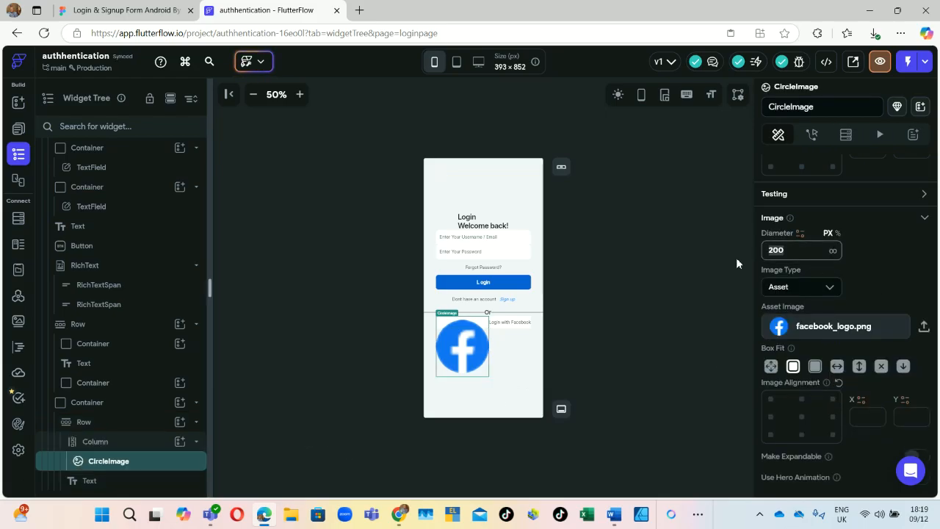
{"action": "type", "text": "50"}
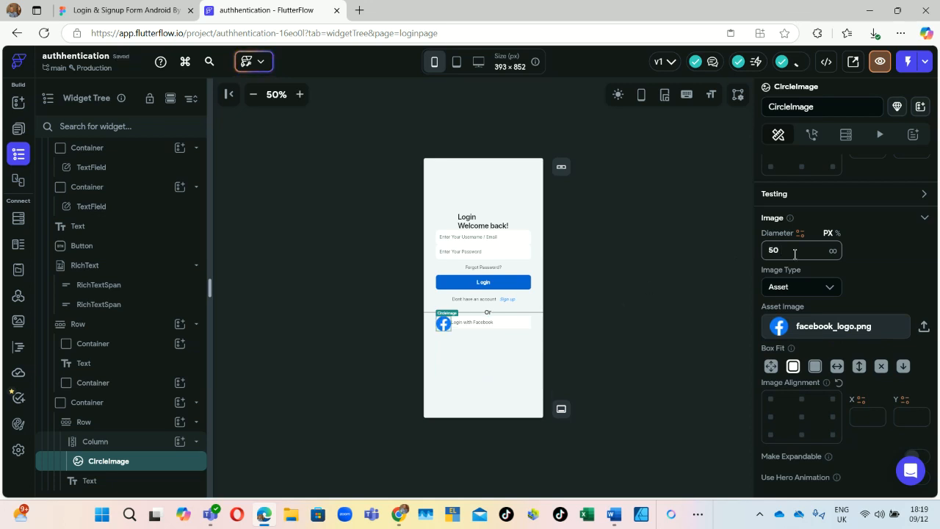
{"action": "key", "text": "BackSpace"}
{"action": "key", "text": "BackSpace"}
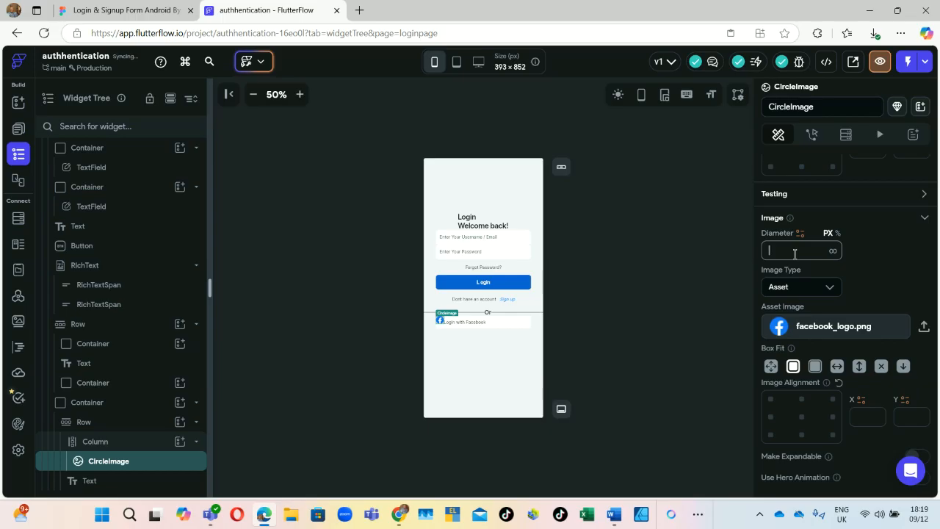
{"action": "left_click", "coordinate": [155, 11]}
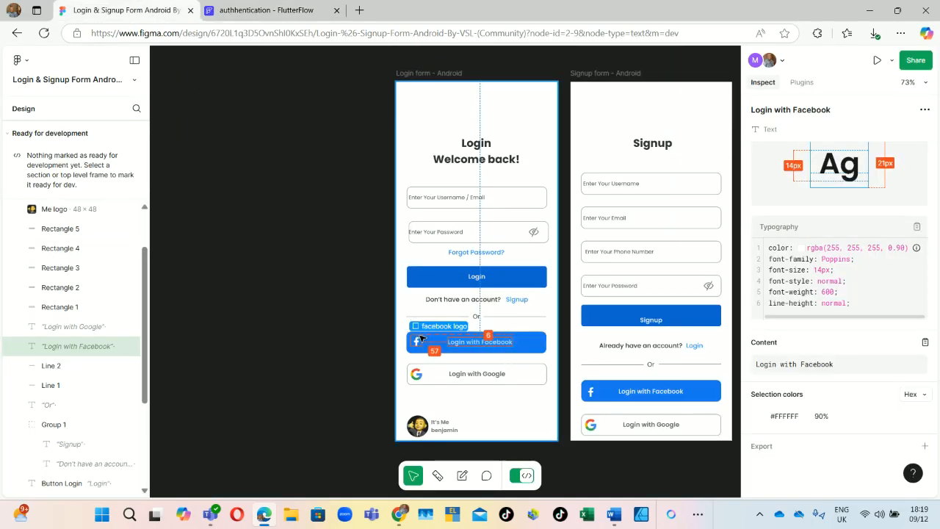
{"action": "left_click", "coordinate": [264, 11]}
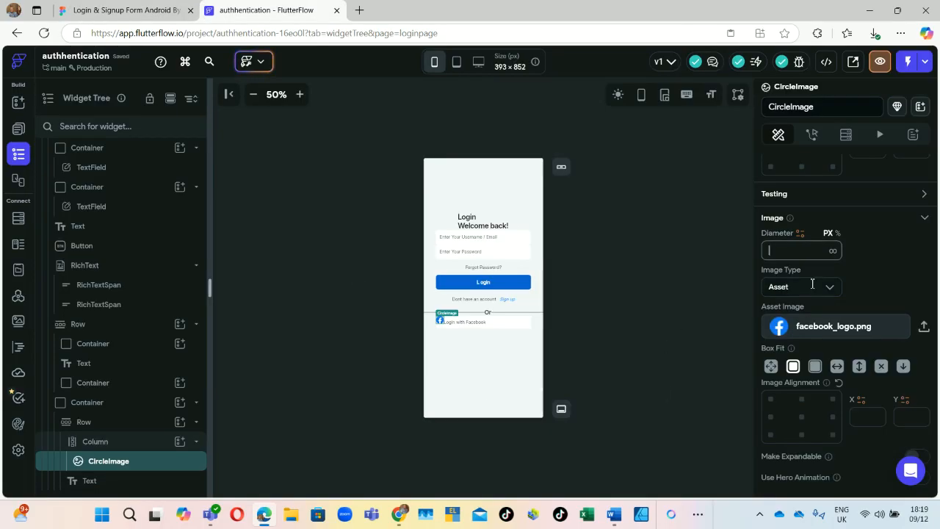
{"action": "type", "text": "57"}
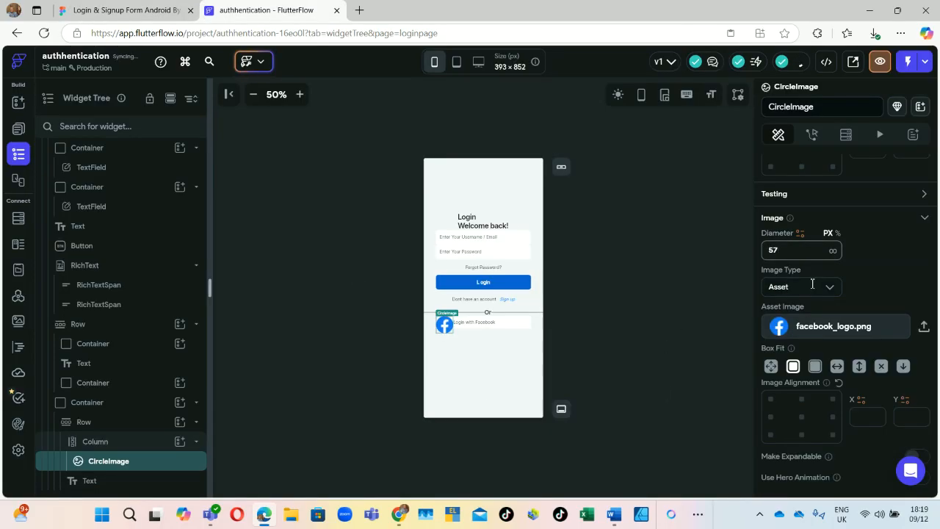
{"action": "left_click", "coordinate": [472, 327]}
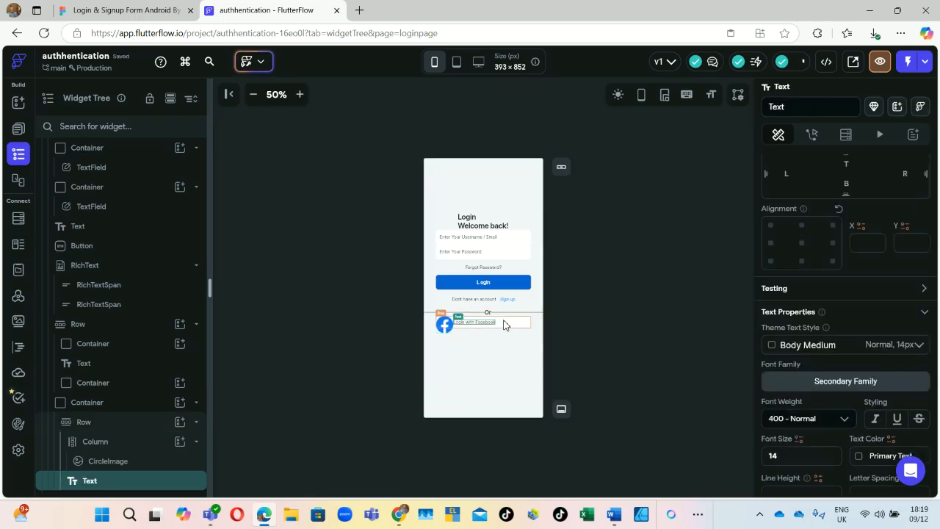
Step: Make the Facebook button container 48 px tall and its logo 44 px in diameter
{"action": "left_click", "coordinate": [98, 405]}
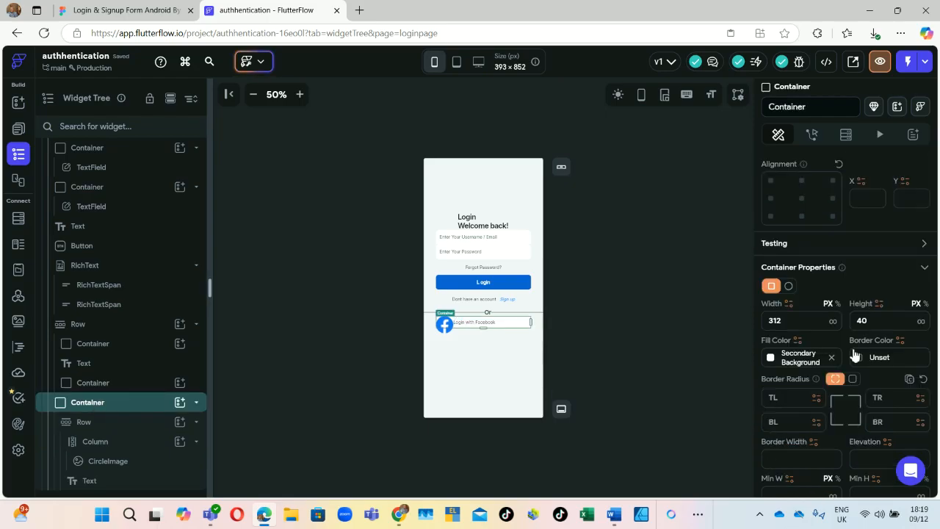
{"action": "left_click", "coordinate": [871, 320]}
{"action": "key", "text": "BackSpace"}
{"action": "type", "text": "8"}
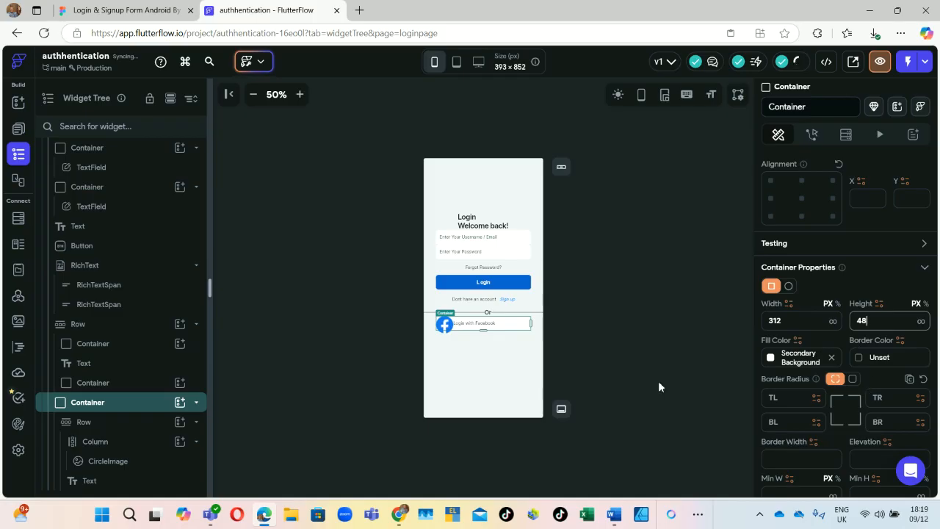
{"action": "left_click", "coordinate": [445, 324]}
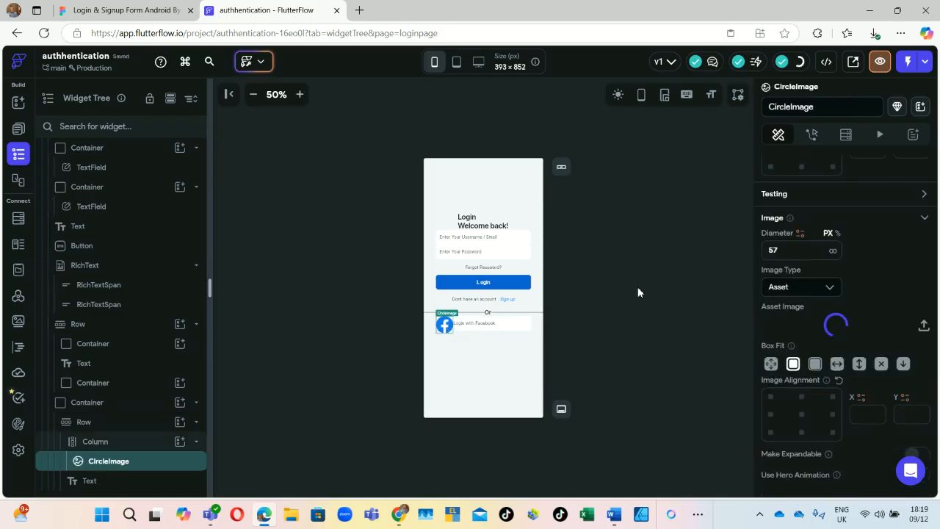
{"action": "left_click", "coordinate": [783, 252]}
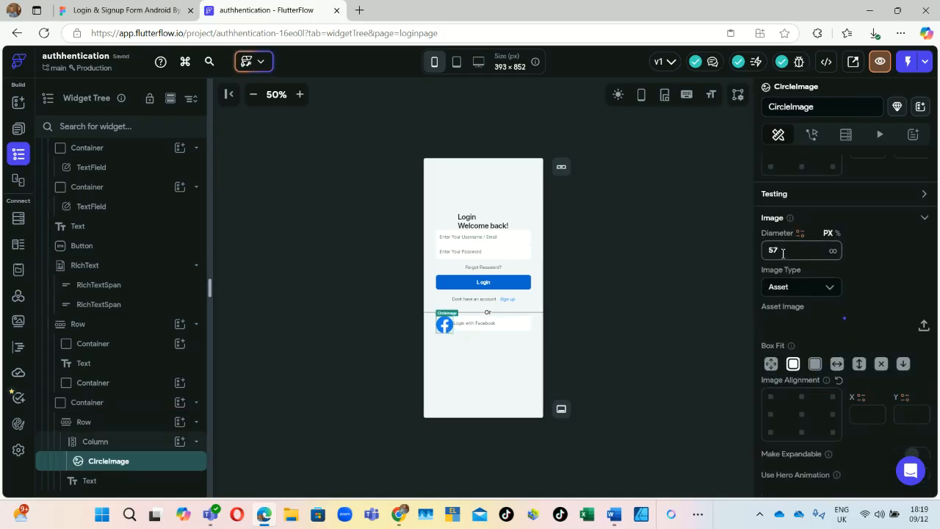
{"action": "key", "text": "BackSpace"}
{"action": "key", "text": "BackSpace"}
{"action": "type", "text": "44"}
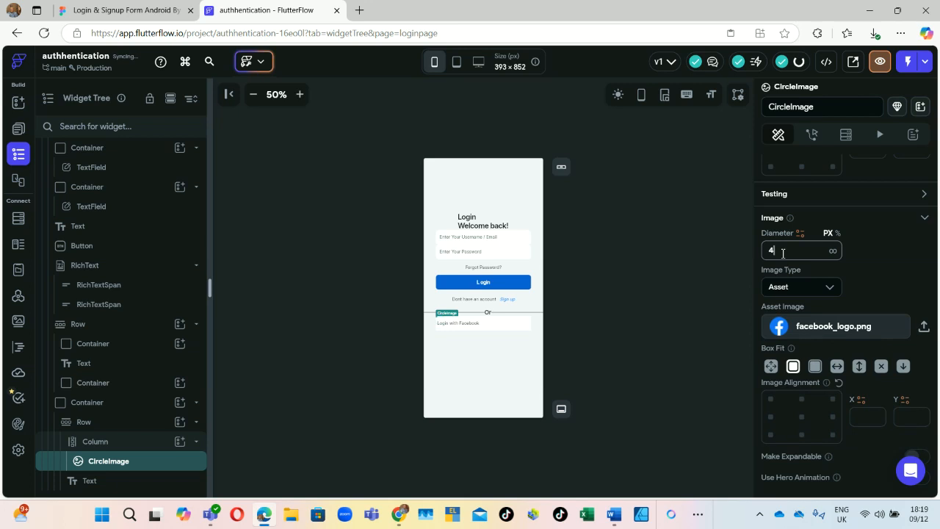
Step: Give the Login with Facebook text 23 px of left padding
{"action": "left_click", "coordinate": [463, 326]}
{"action": "left_click", "coordinate": [462, 326]}
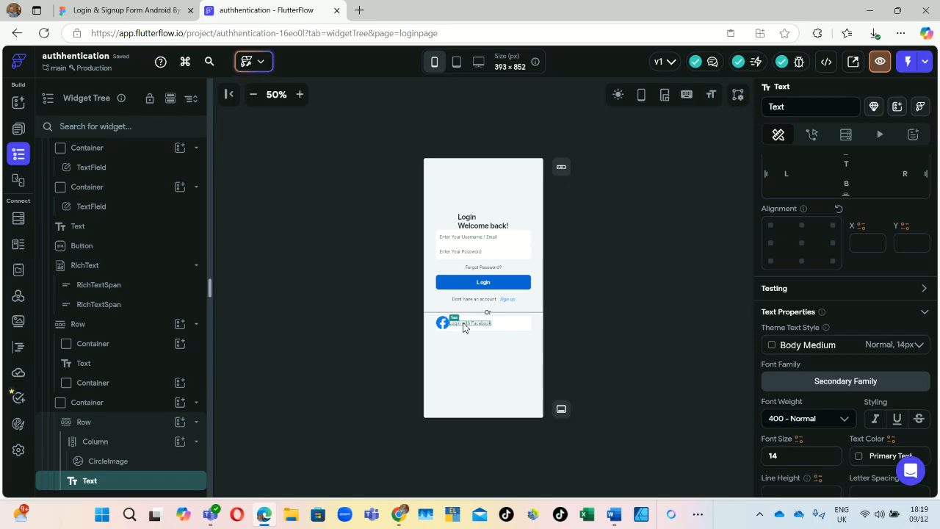
{"action": "left_click", "coordinate": [795, 181]}
{"action": "type", "text": "23"}
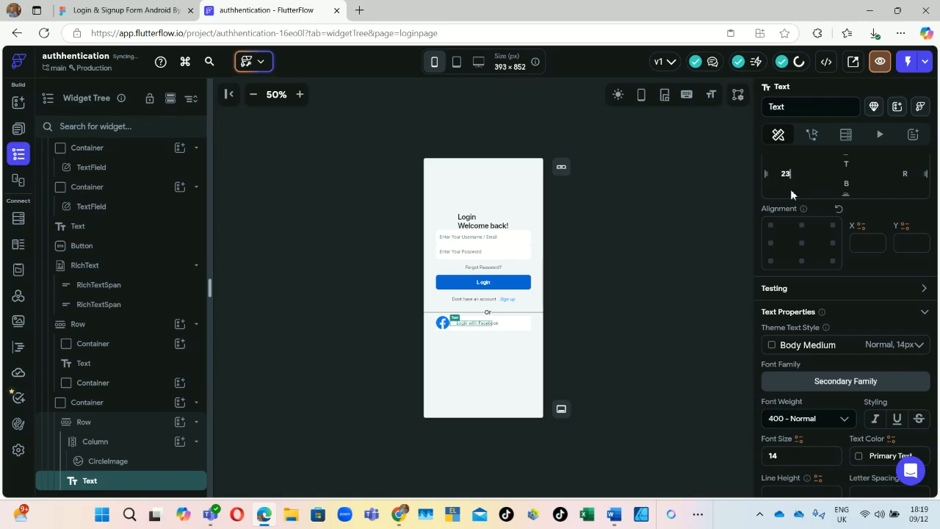
{"action": "left_click", "coordinate": [77, 407]}
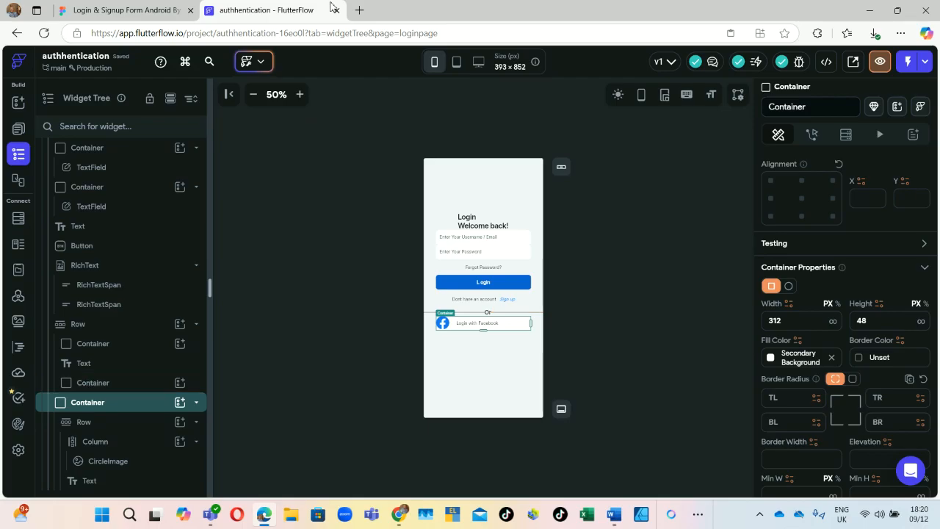
Step: Copy the #1877F2 background colour of the Facebook button's Rectangle 4 in Figma
{"action": "left_click", "coordinate": [154, 11]}
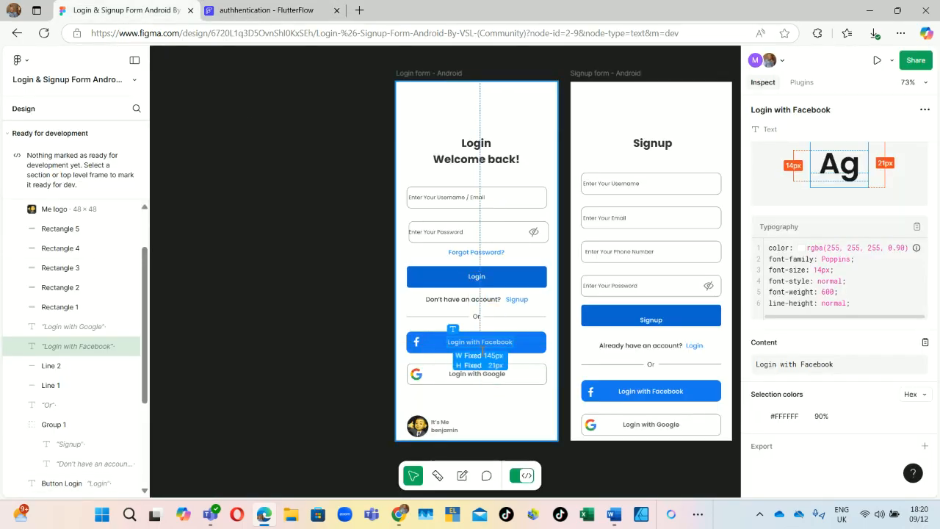
{"action": "left_click", "coordinate": [535, 338]}
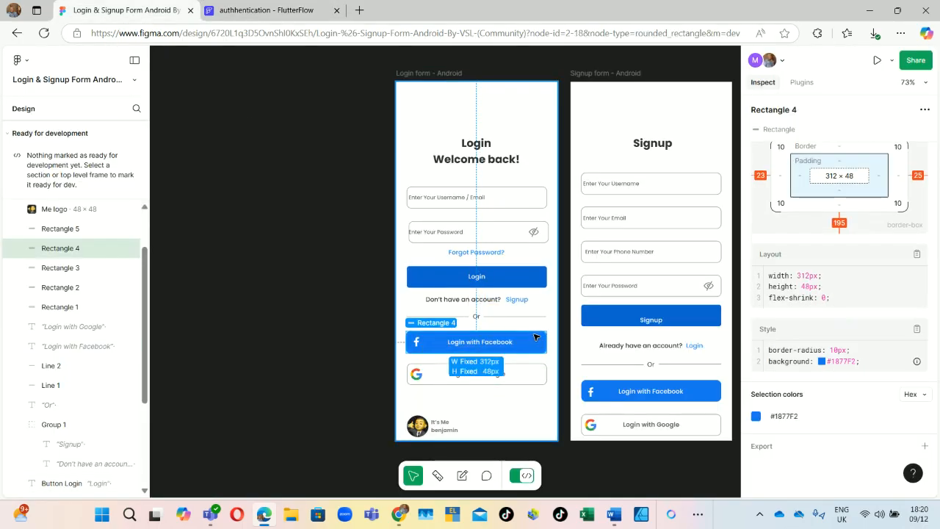
{"action": "right_click", "coordinate": [843, 362]}
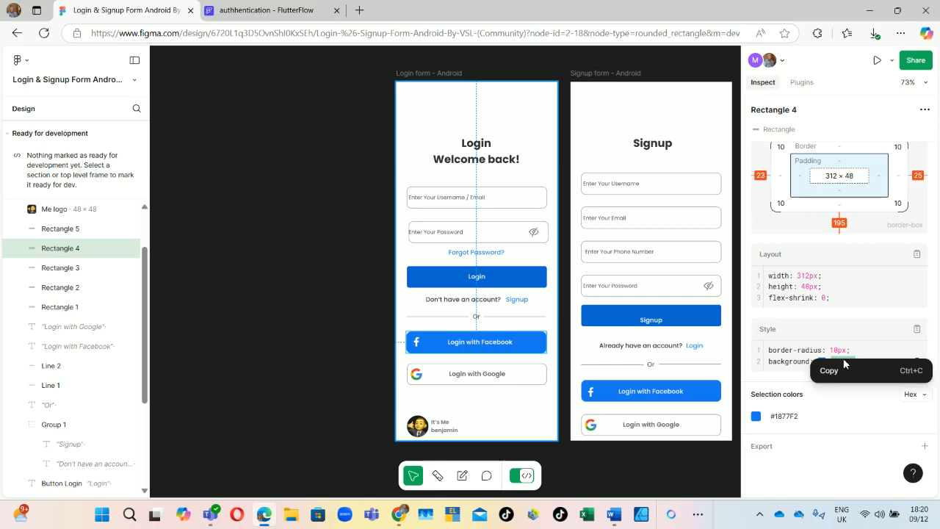
{"action": "left_click", "coordinate": [838, 371]}
{"action": "left_click", "coordinate": [230, 10]}
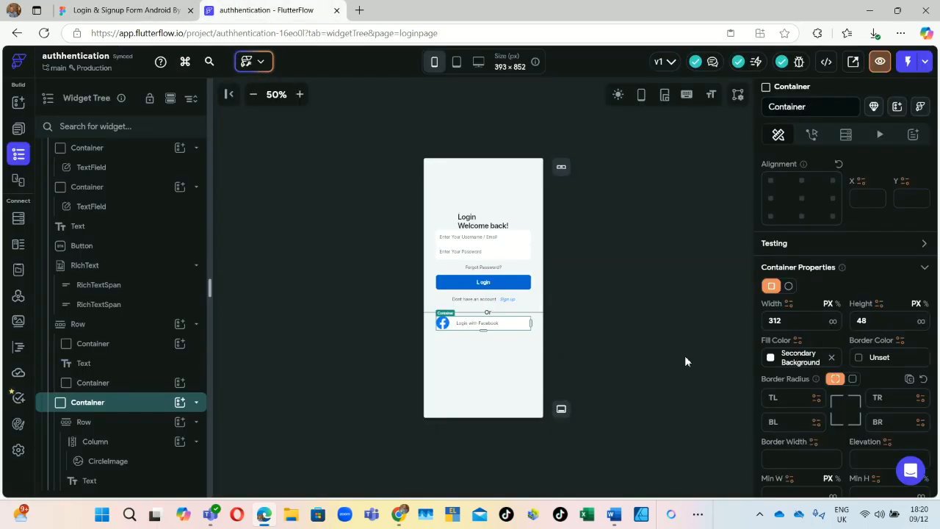
Step: Set the Facebook button container's fill colour to #1877f2
{"action": "left_click", "coordinate": [771, 357]}
{"action": "left_click", "coordinate": [613, 254]}
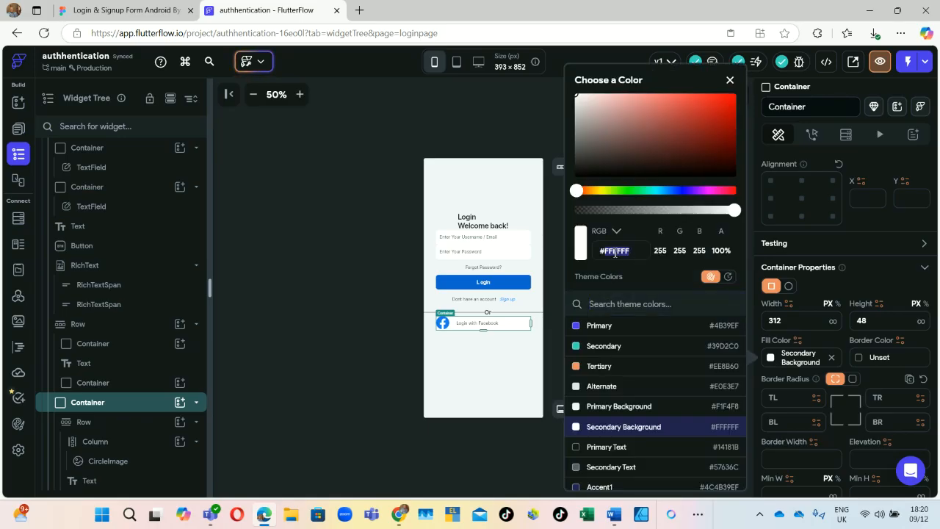
{"action": "key", "text": "ctrl+v"}
{"action": "left_click", "coordinate": [343, 384]}
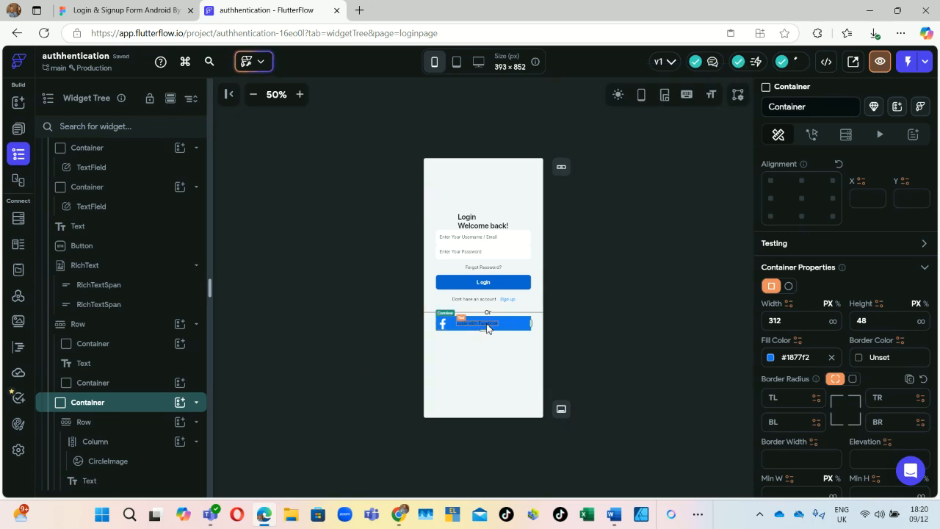
Step: Make the Login with Facebook label text white (#FFFFFF)
{"action": "left_click", "coordinate": [487, 328]}
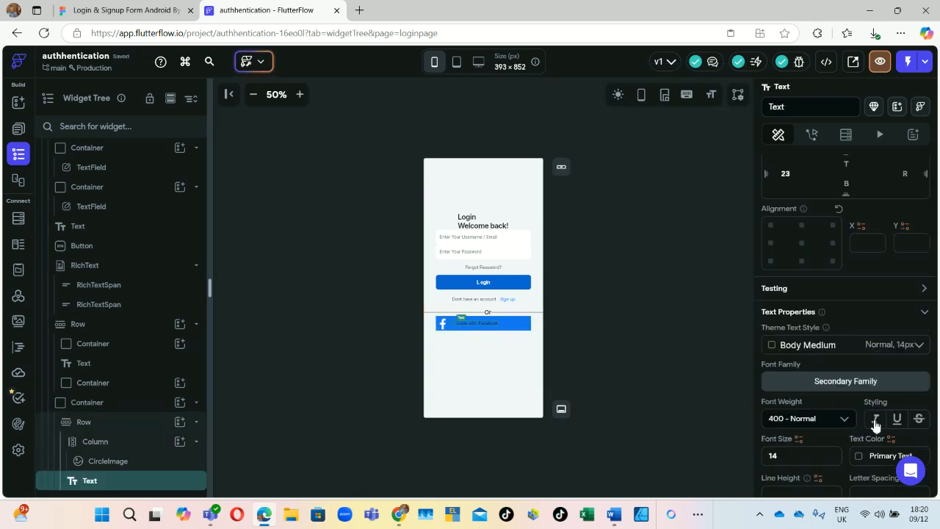
{"action": "scroll", "coordinate": [875, 426], "scroll_direction": "down", "scroll_amount": 2}
{"action": "left_click", "coordinate": [858, 309]}
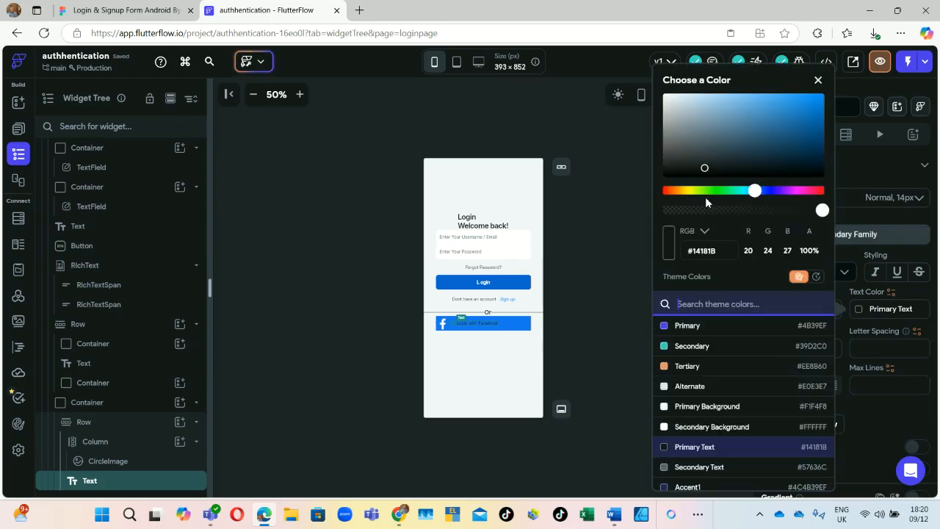
{"action": "left_click", "coordinate": [704, 128]}
{"action": "left_click_drag", "start_coordinate": [606, 81], "coordinate": [581, 80]}
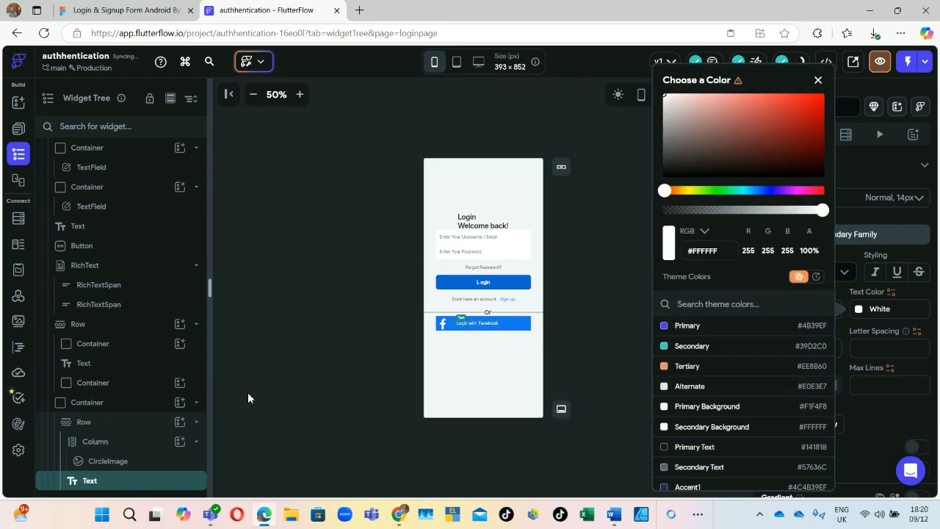
{"action": "left_click", "coordinate": [392, 370]}
{"action": "left_click", "coordinate": [485, 323]}
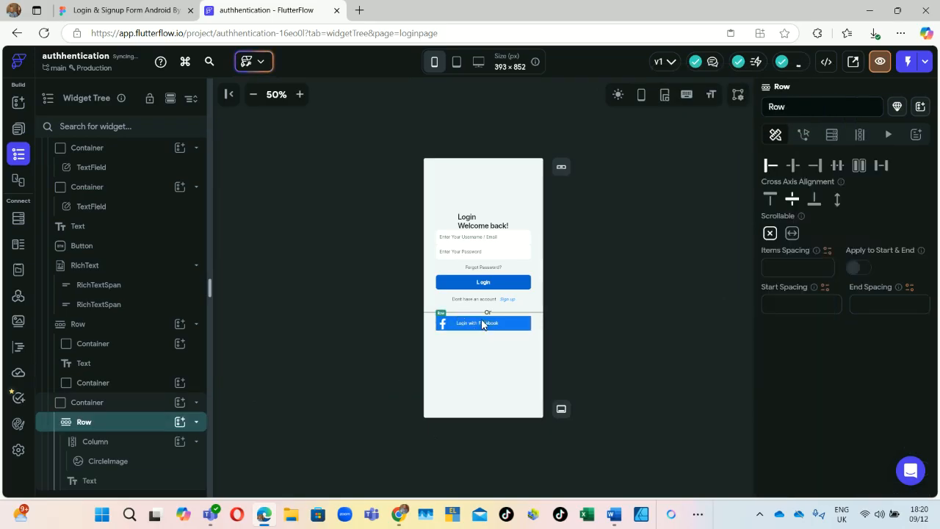
Step: Duplicate the Facebook button container in the Widget Tree so a second copy sits below it
{"action": "left_click", "coordinate": [79, 404]}
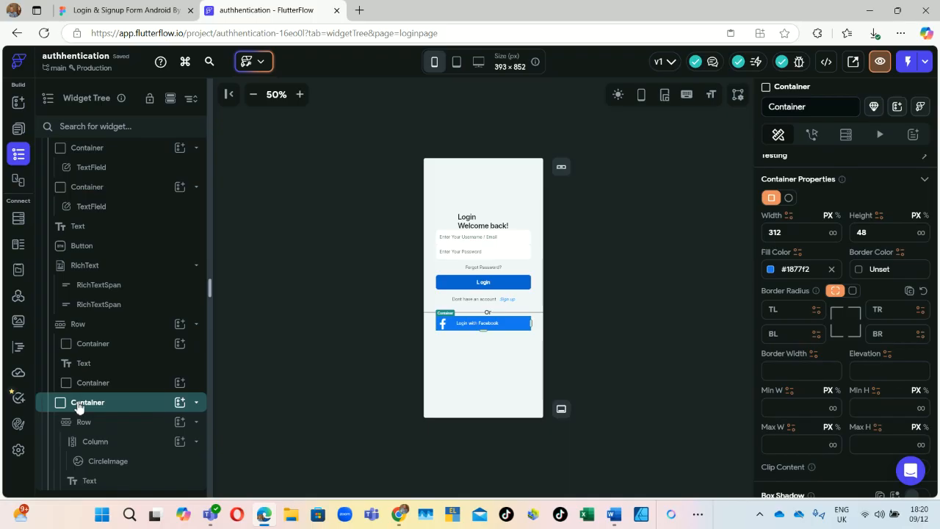
{"action": "right_click", "coordinate": [79, 404]}
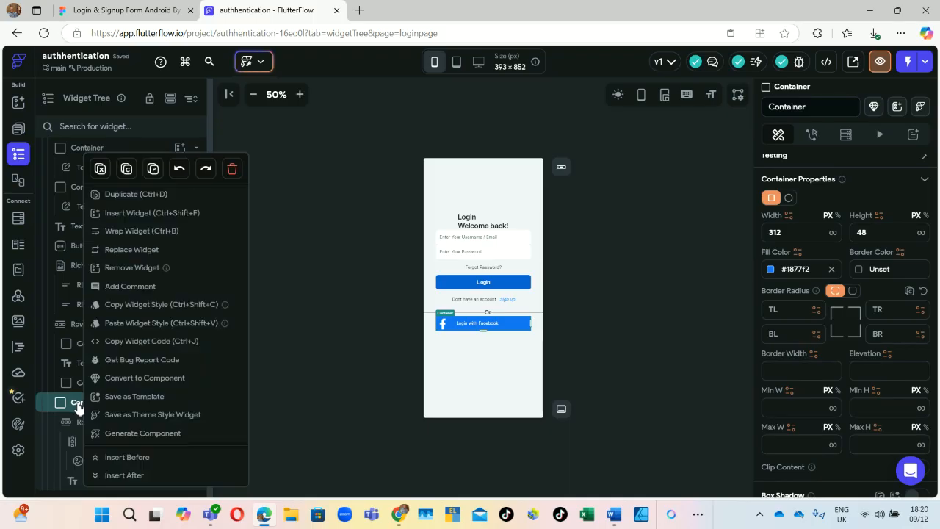
{"action": "left_click", "coordinate": [143, 197]}
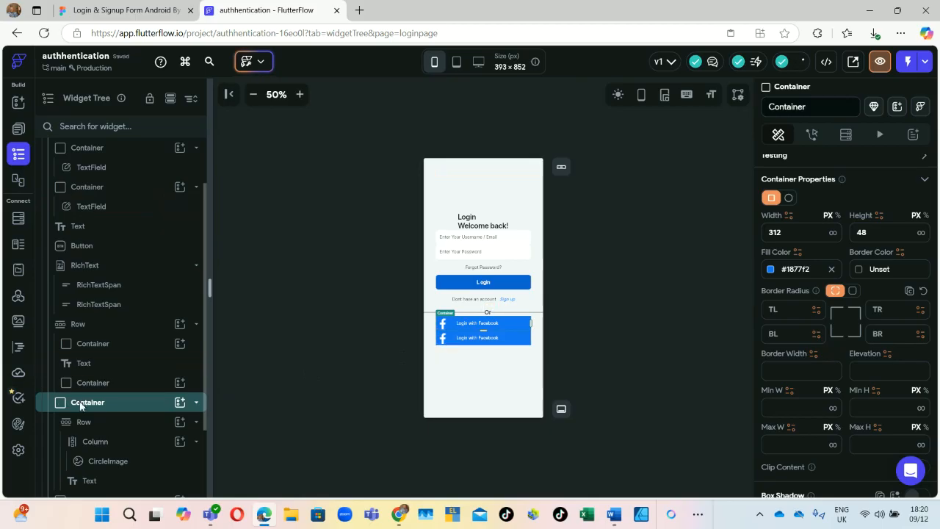
{"action": "scroll", "coordinate": [129, 411], "scroll_direction": "down", "scroll_amount": 2}
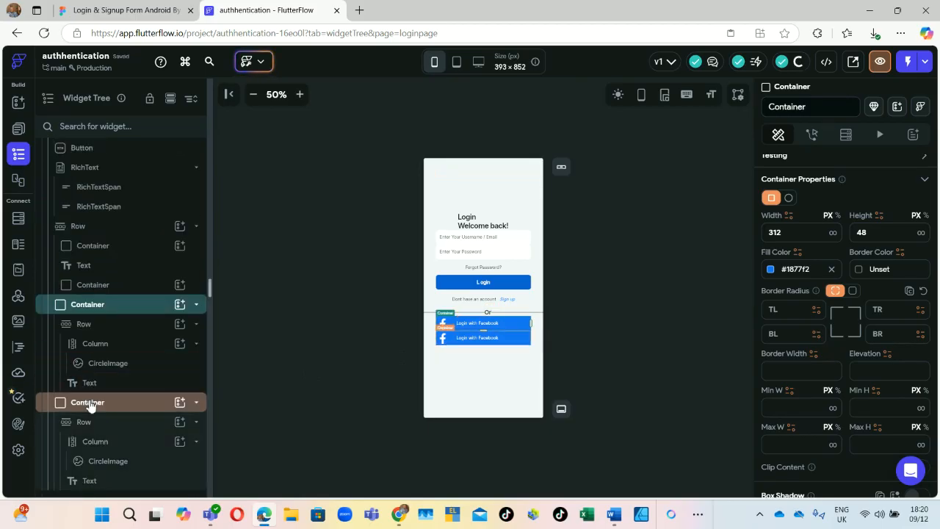
Step: Set Padding Top to 23 on both the lower and upper Facebook button containers
{"action": "left_click", "coordinate": [89, 404]}
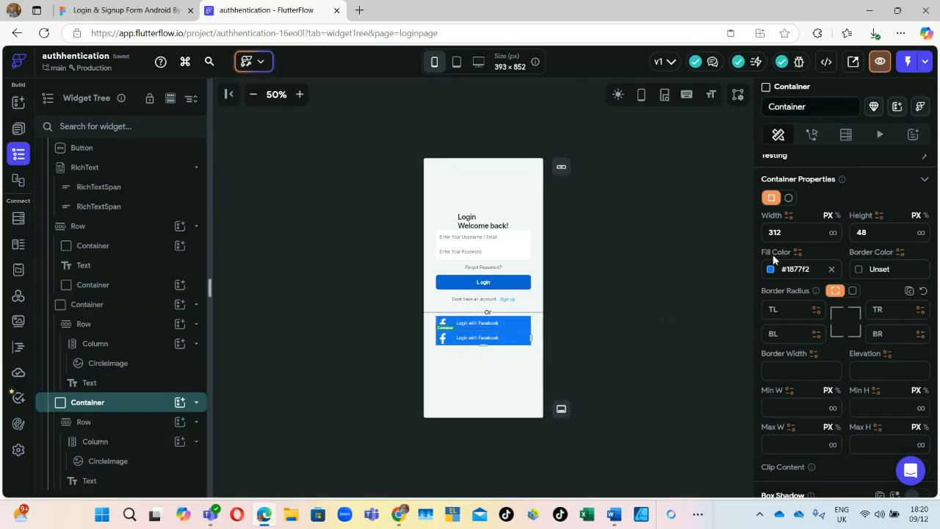
{"action": "scroll", "coordinate": [799, 252], "scroll_direction": "up", "scroll_amount": 2}
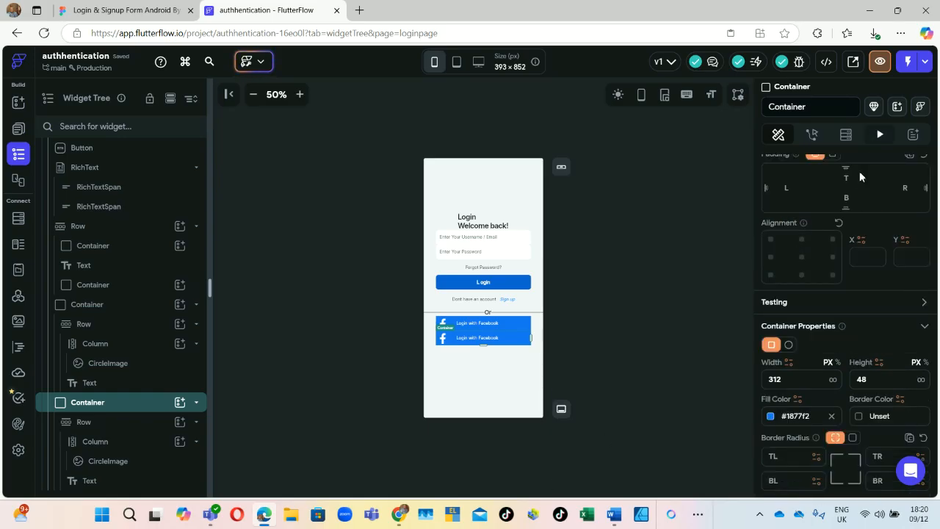
{"action": "left_click_drag", "start_coordinate": [850, 181], "coordinate": [844, 175]}
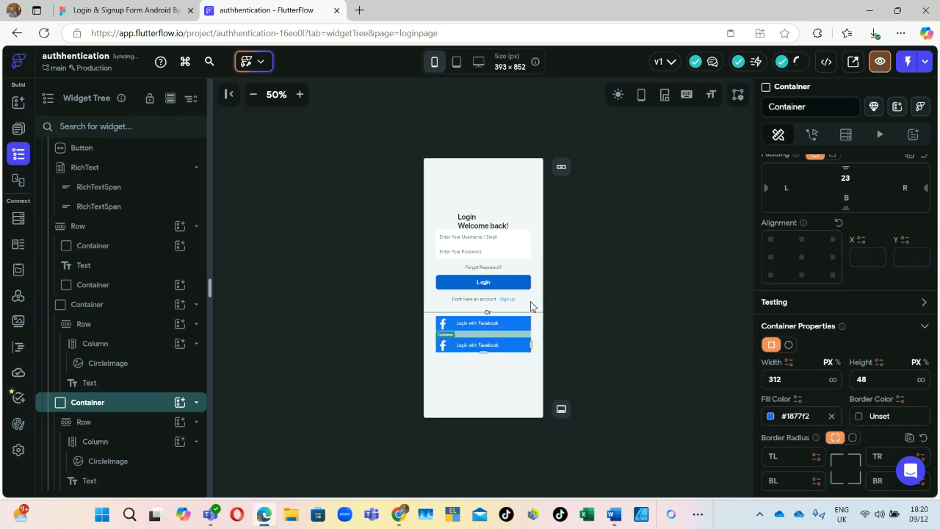
{"action": "left_click", "coordinate": [88, 324]}
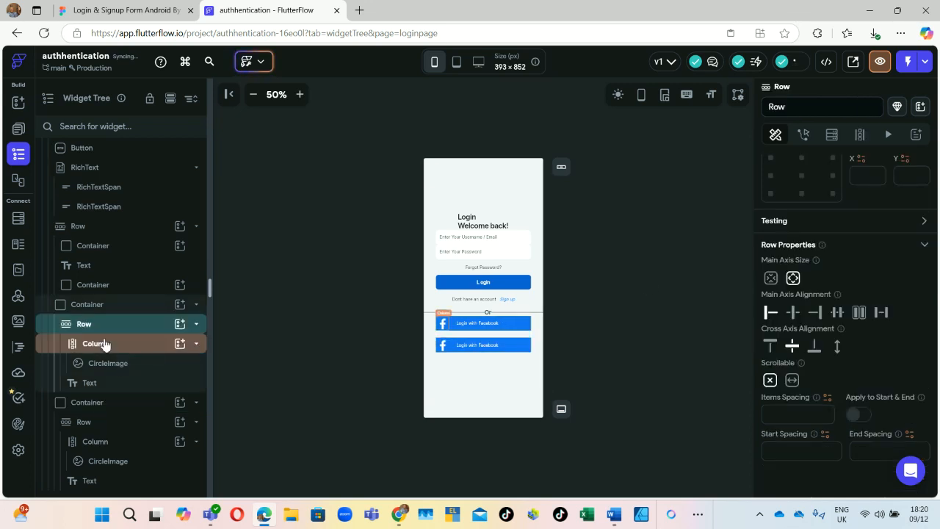
{"action": "left_click", "coordinate": [95, 304]}
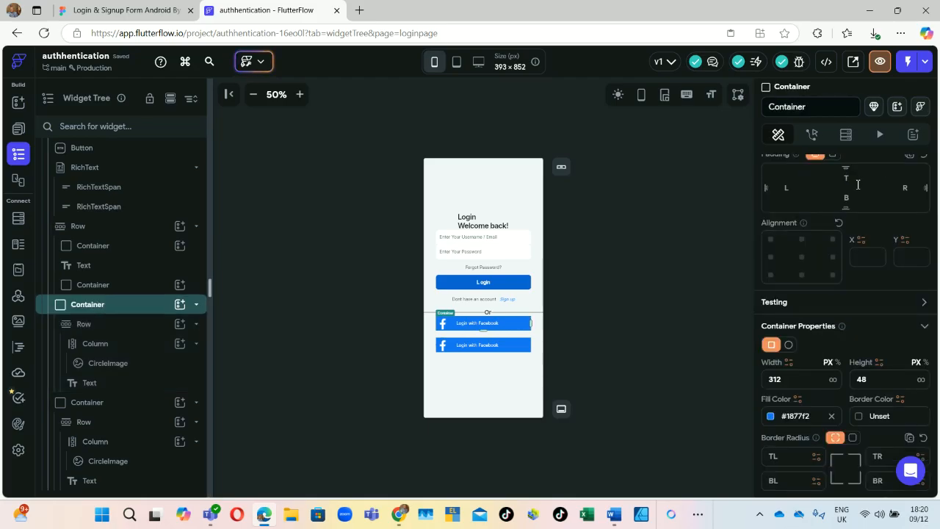
{"action": "type", "text": "23"}
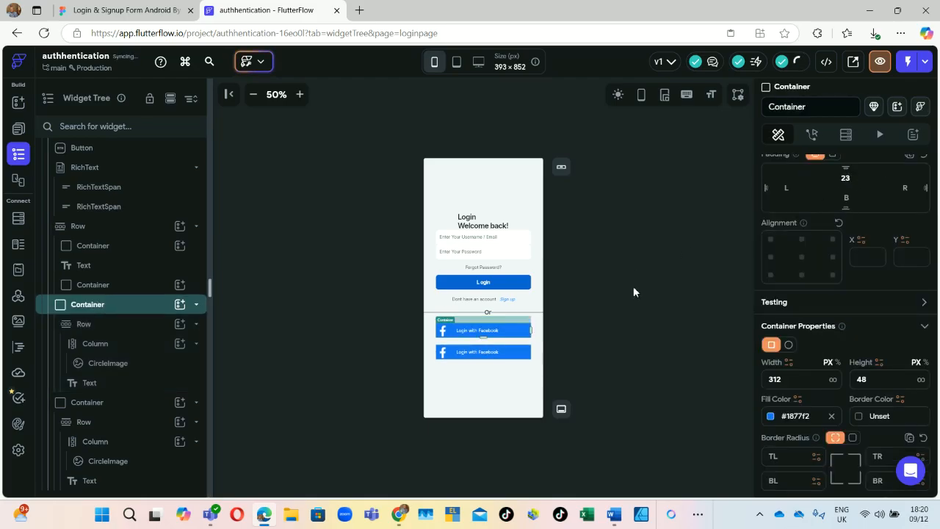
Step: Upload 'google logo' from Downloads as the second button's CircleImage
{"action": "left_click", "coordinate": [443, 358]}
{"action": "scroll", "coordinate": [845, 397], "scroll_direction": "down", "scroll_amount": 5}
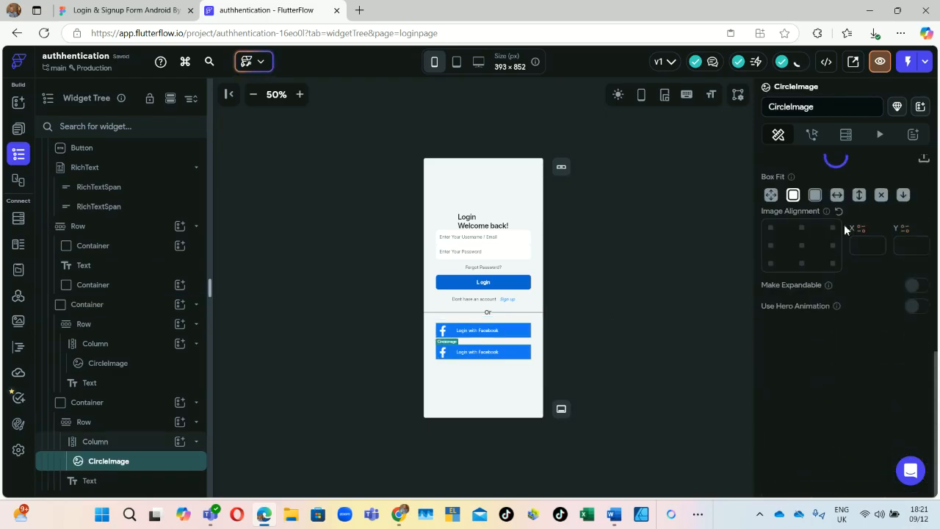
{"action": "scroll", "coordinate": [844, 180], "scroll_direction": "up", "scroll_amount": 3}
{"action": "scroll", "coordinate": [849, 239], "scroll_direction": "down", "scroll_amount": 2}
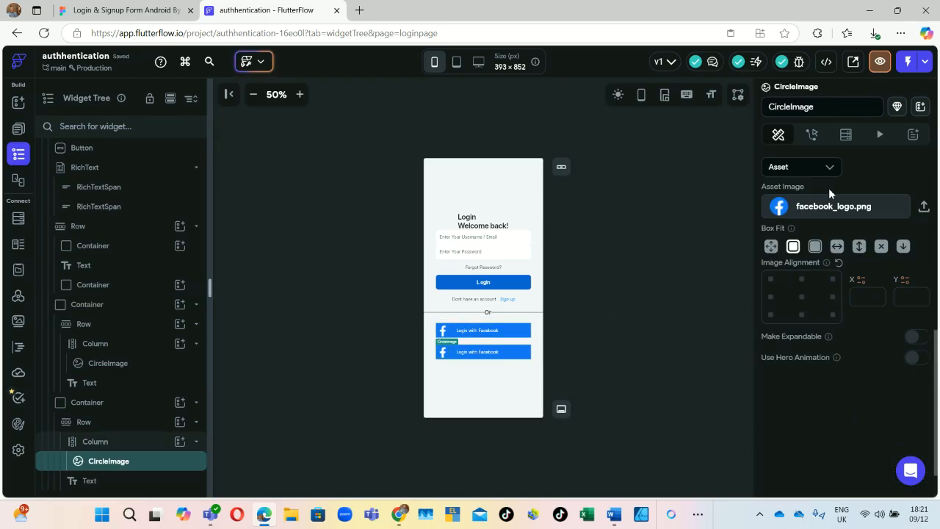
{"action": "scroll", "coordinate": [852, 206], "scroll_direction": "up", "scroll_amount": 1}
{"action": "scroll", "coordinate": [891, 216], "scroll_direction": "down", "scroll_amount": 2}
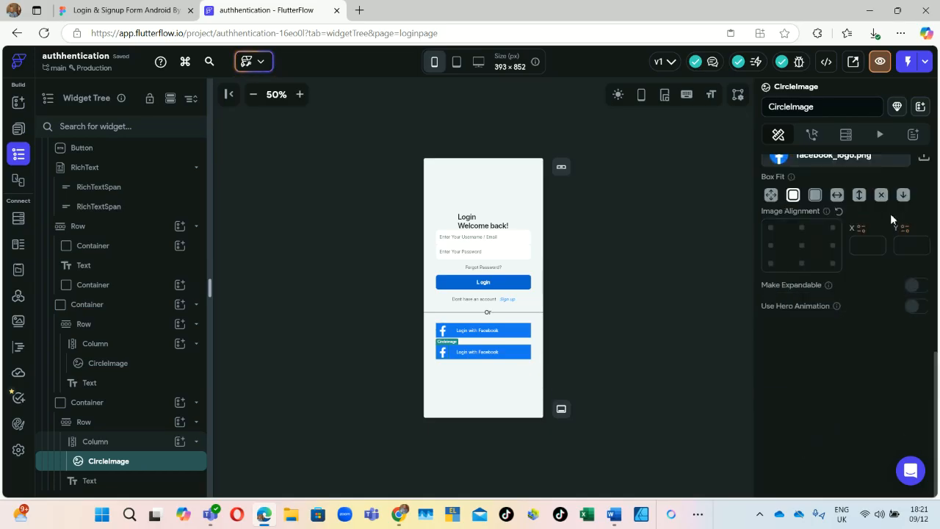
{"action": "left_click", "coordinate": [925, 160]}
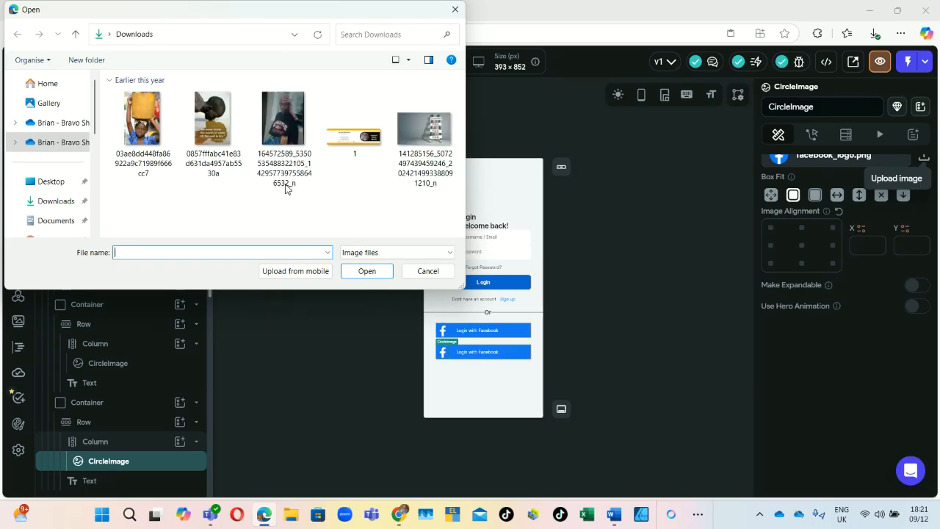
{"action": "left_click", "coordinate": [55, 201]}
{"action": "left_click", "coordinate": [144, 127]}
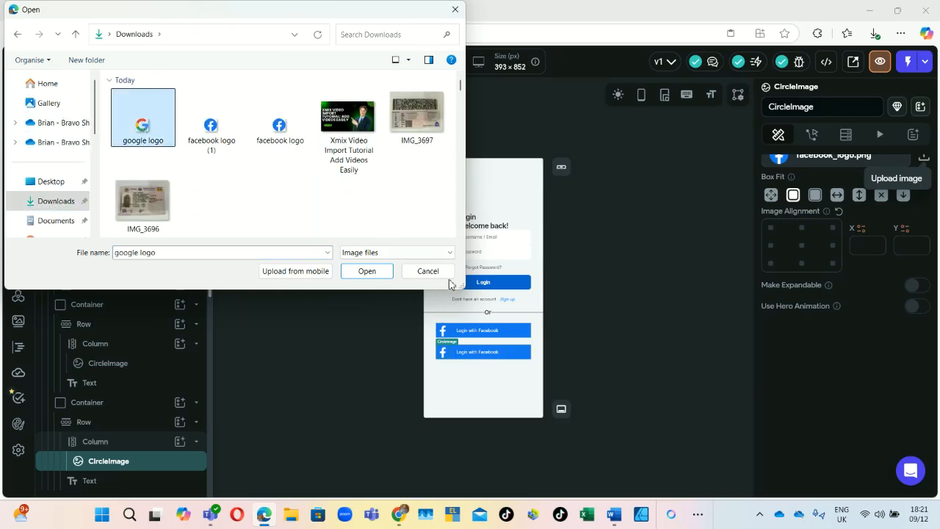
{"action": "left_click", "coordinate": [385, 270]}
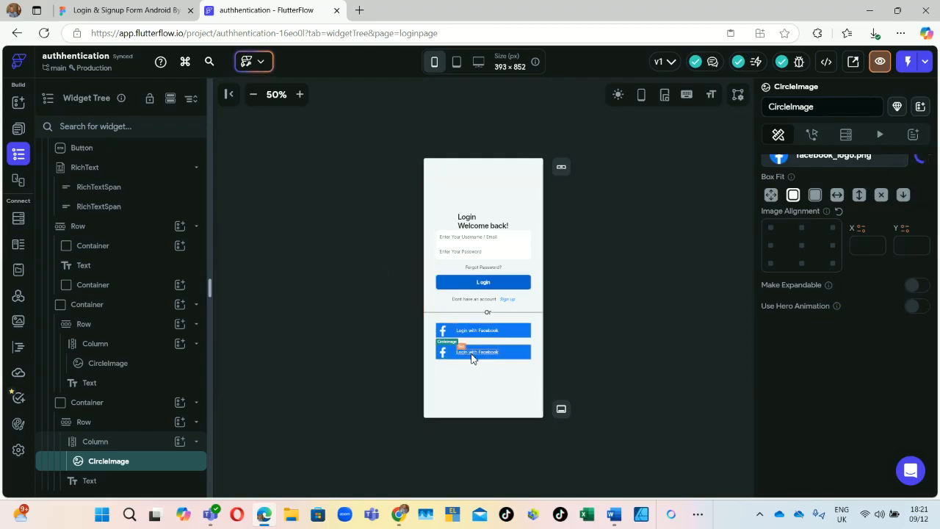
{"action": "left_click", "coordinate": [103, 8]}
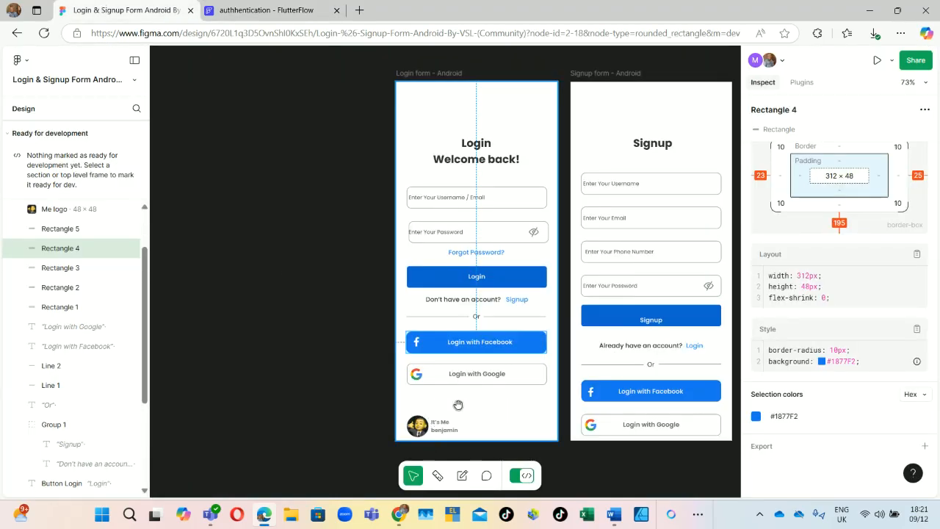
Step: Copy the 'Login with Google' label text from the Figma design
{"action": "left_click", "coordinate": [491, 381]}
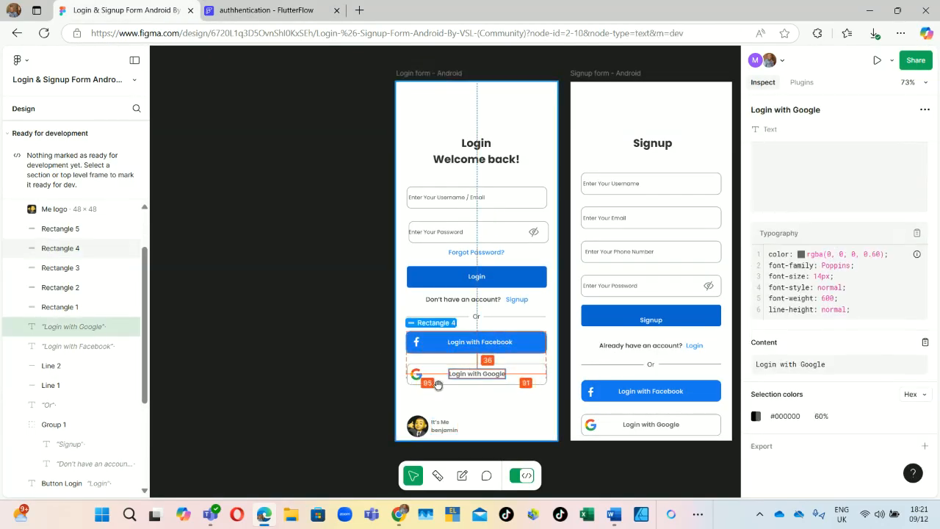
{"action": "double_click", "coordinate": [500, 374]}
{"action": "right_click", "coordinate": [500, 375]}
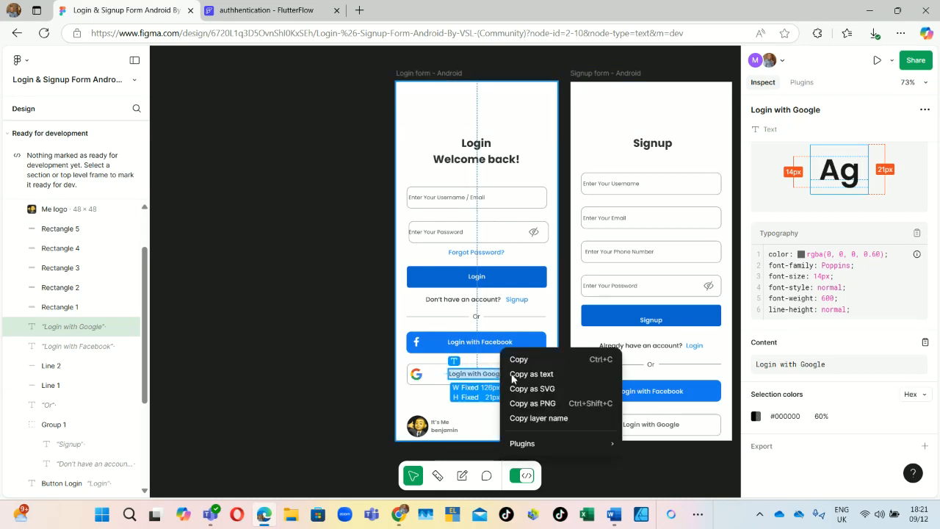
{"action": "left_click", "coordinate": [531, 360]}
{"action": "left_click", "coordinate": [286, 10]}
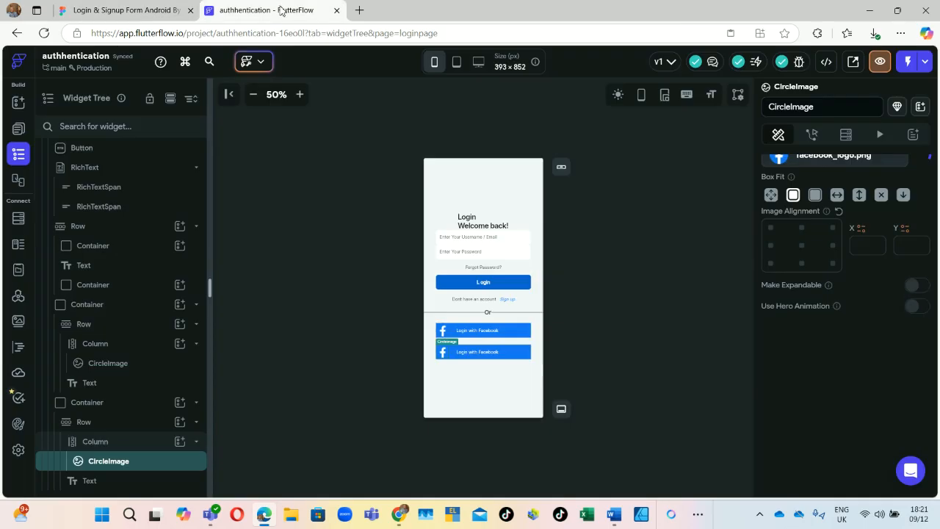
Step: Paste 'Login with Google' as the second button's label and check it against Figma
{"action": "left_click", "coordinate": [490, 353]}
{"action": "scroll", "coordinate": [830, 193], "scroll_direction": "up", "scroll_amount": 5}
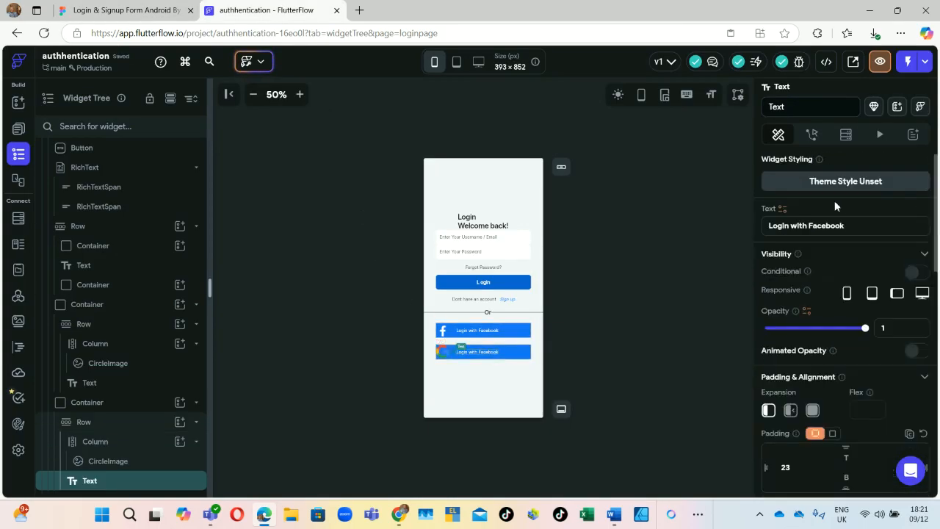
{"action": "scroll", "coordinate": [845, 191], "scroll_direction": "up", "scroll_amount": 1}
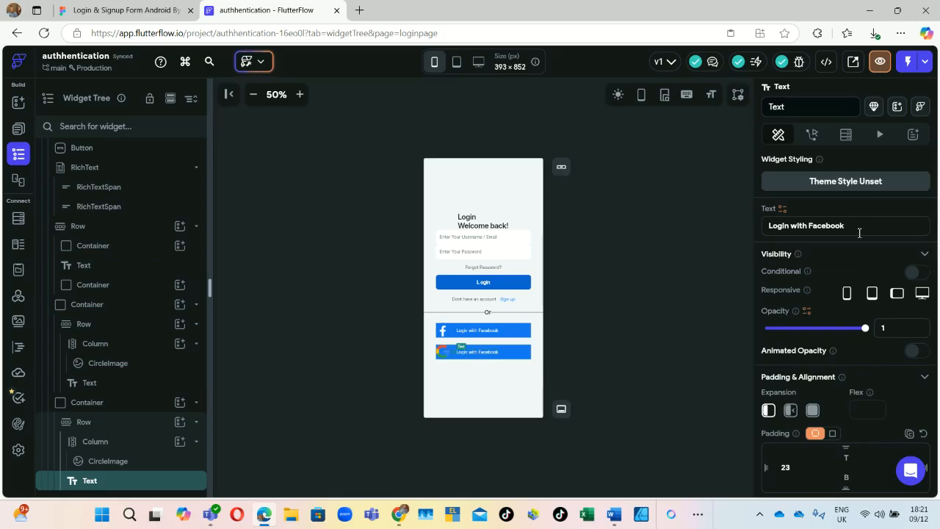
{"action": "left_click", "coordinate": [816, 226]}
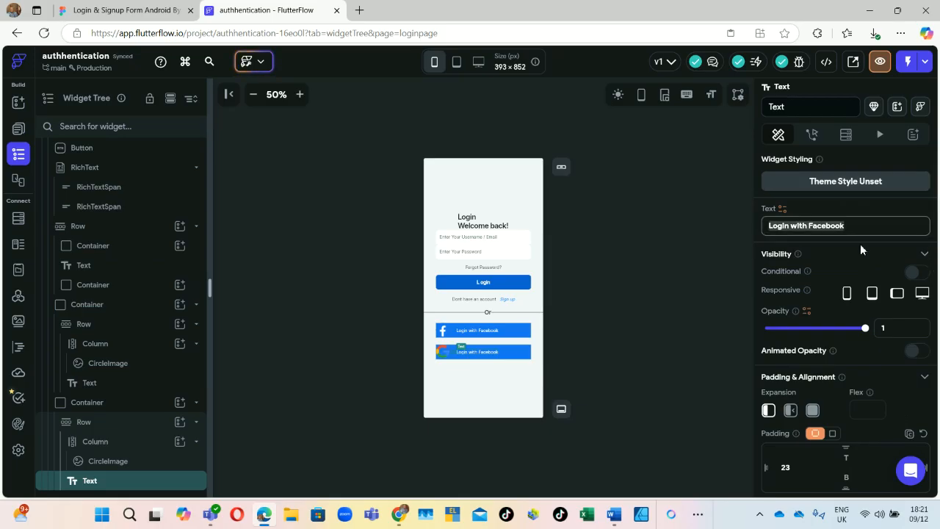
{"action": "key", "text": "ctrl+v"}
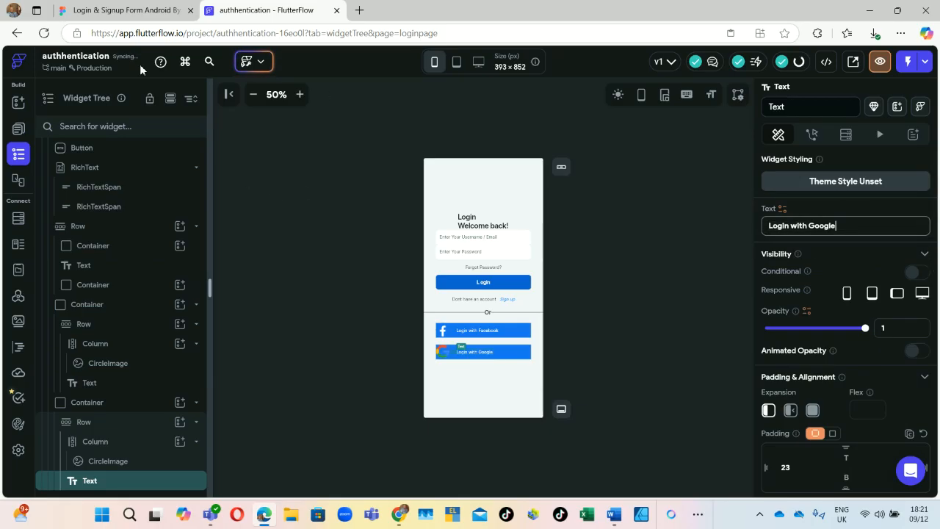
{"action": "left_click", "coordinate": [136, 7]}
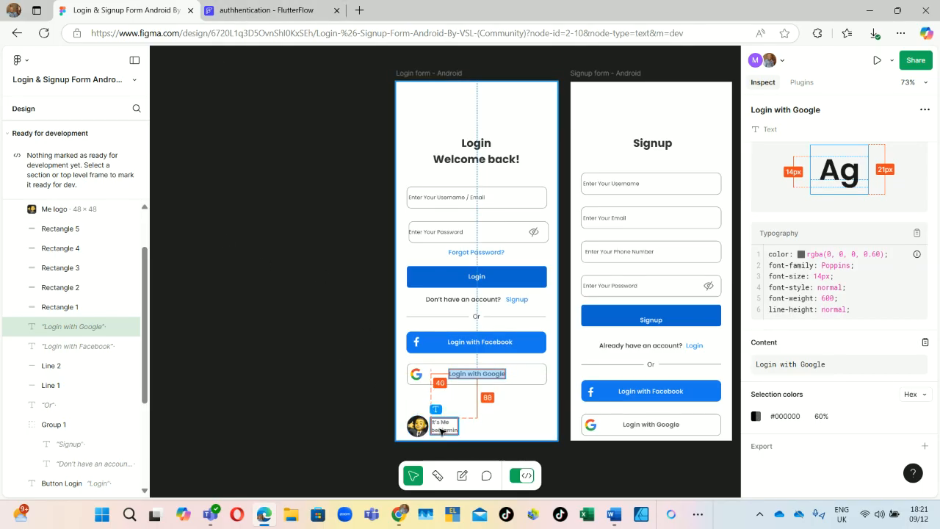
{"action": "left_click", "coordinate": [264, 9]}
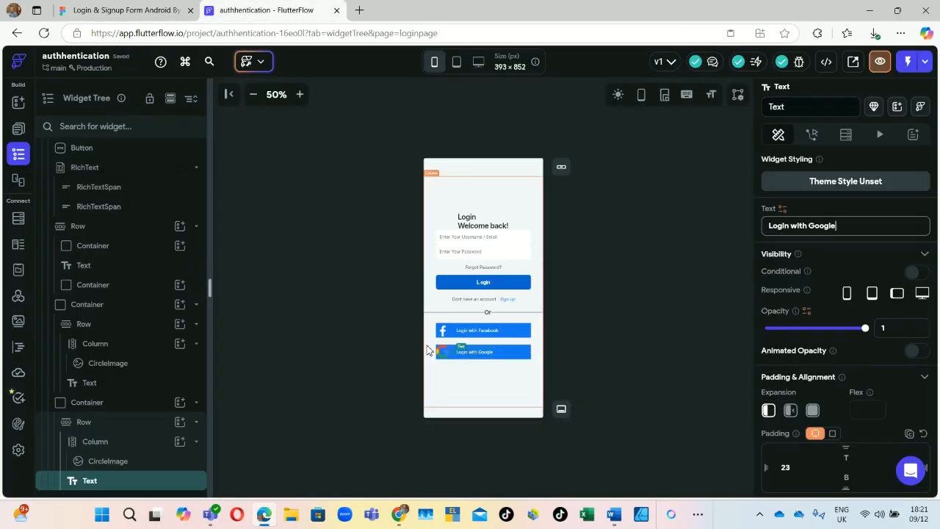
Step: Bring up the add-widget list for the page Column
{"action": "scroll", "coordinate": [143, 231], "scroll_direction": "up", "scroll_amount": 3}
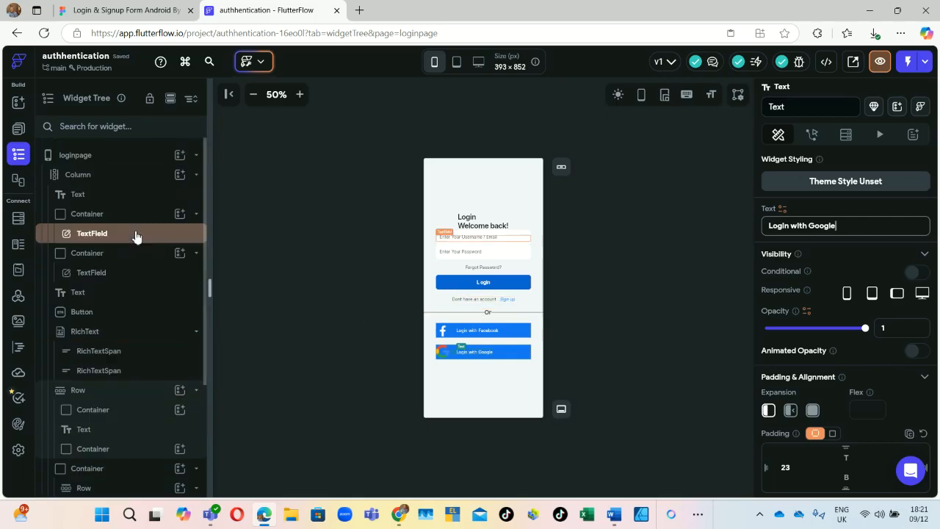
{"action": "scroll", "coordinate": [118, 205], "scroll_direction": "down", "scroll_amount": 2}
{"action": "scroll", "coordinate": [119, 208], "scroll_direction": "up", "scroll_amount": 2}
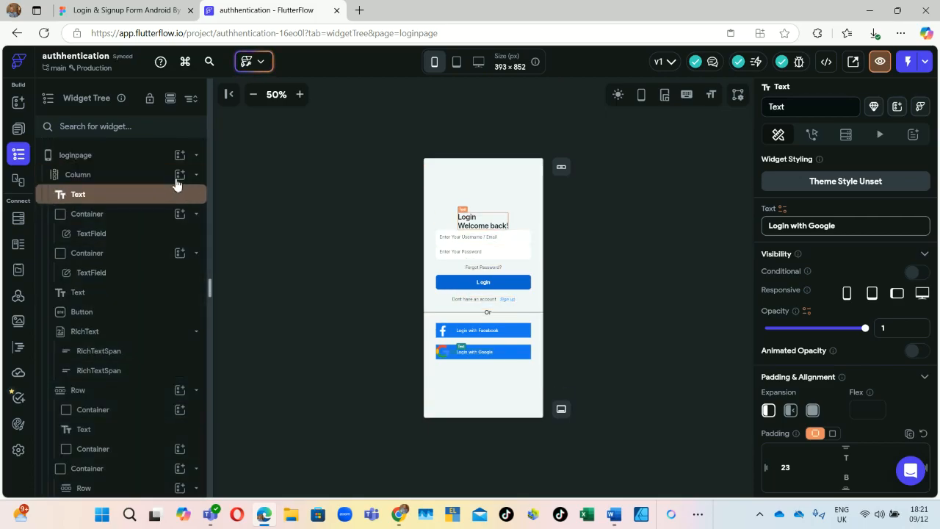
{"action": "left_click", "coordinate": [180, 175]}
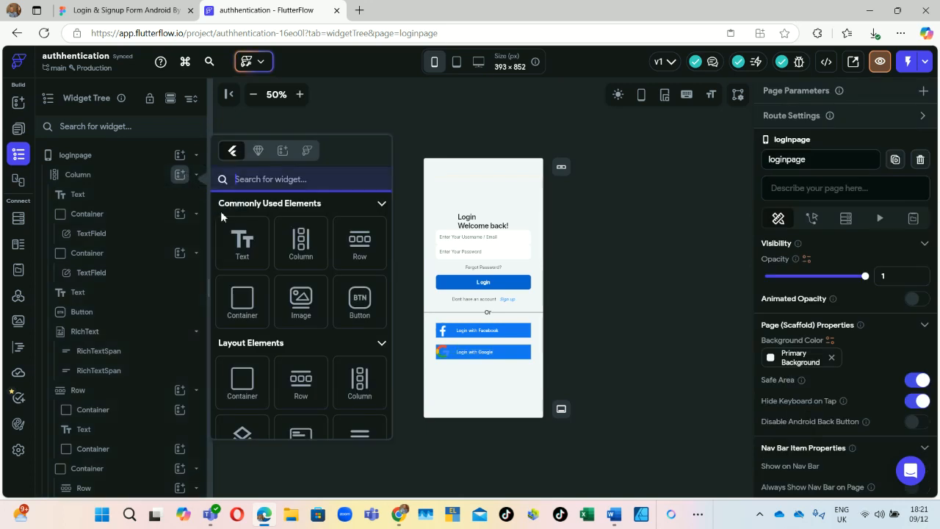
Step: Insert a new Container below the Google button with a top padding of 30
{"action": "left_click", "coordinate": [239, 299]}
{"action": "left_click", "coordinate": [240, 301]}
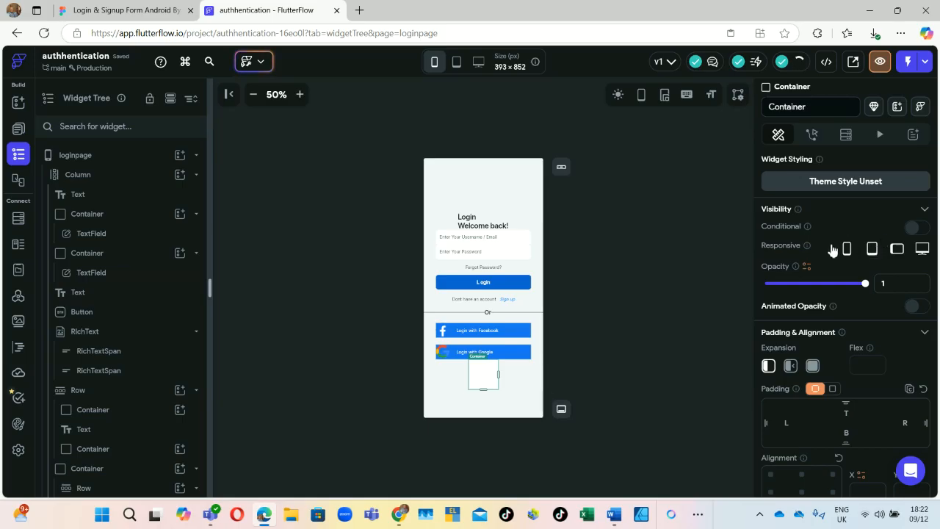
{"action": "scroll", "coordinate": [850, 404], "scroll_direction": "down", "scroll_amount": 1}
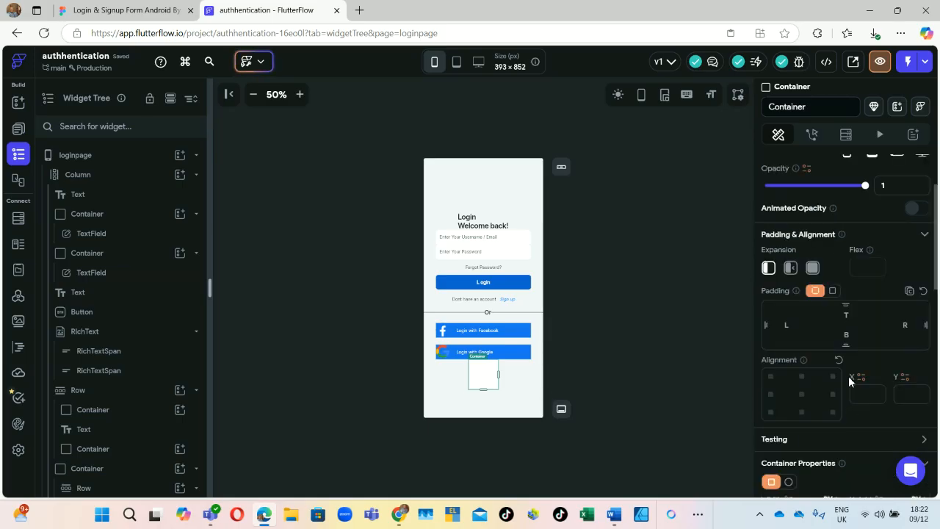
{"action": "left_click", "coordinate": [850, 314]}
{"action": "type", "text": "23"}
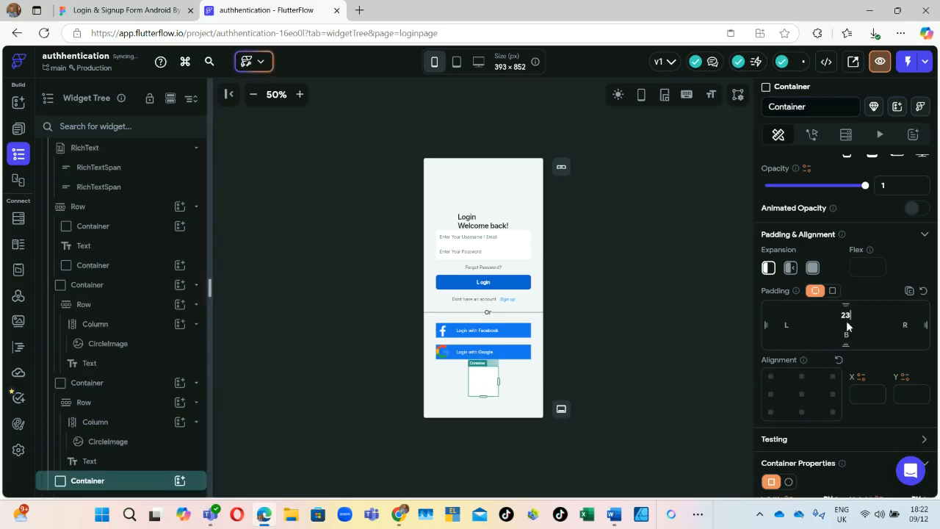
{"action": "key", "text": "BackSpace"}
{"action": "key", "text": "BackSpace"}
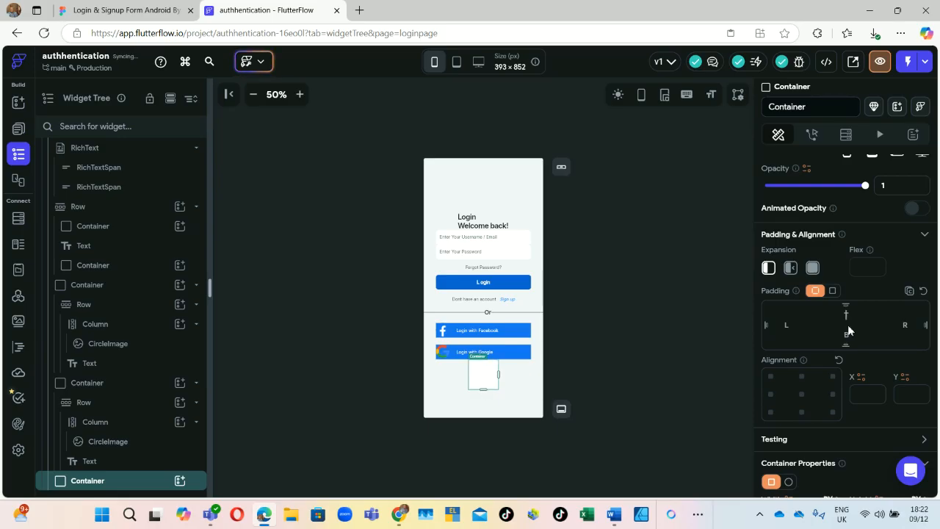
{"action": "type", "text": "30"}
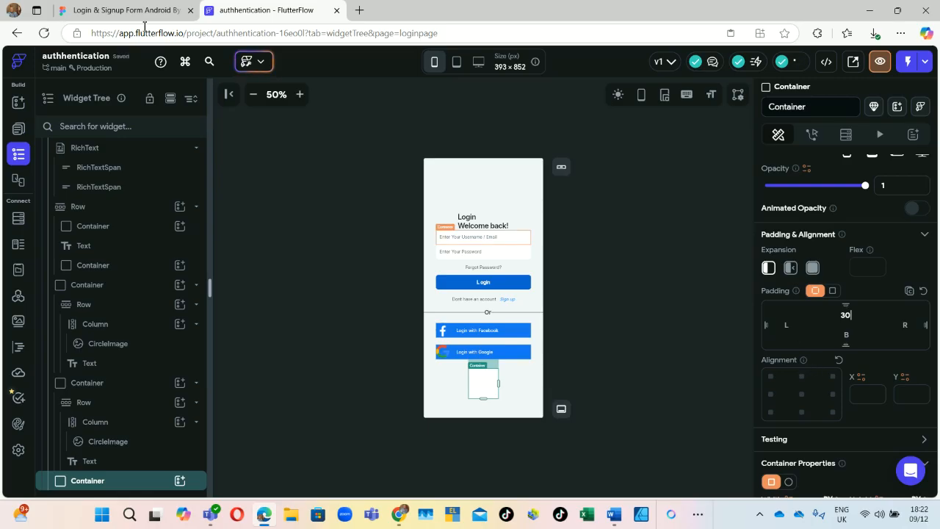
Step: Size the new container to 312 wide and 100 high
{"action": "scroll", "coordinate": [819, 335], "scroll_direction": "down", "scroll_amount": 2}
{"action": "scroll", "coordinate": [818, 332], "scroll_direction": "down", "scroll_amount": 1}
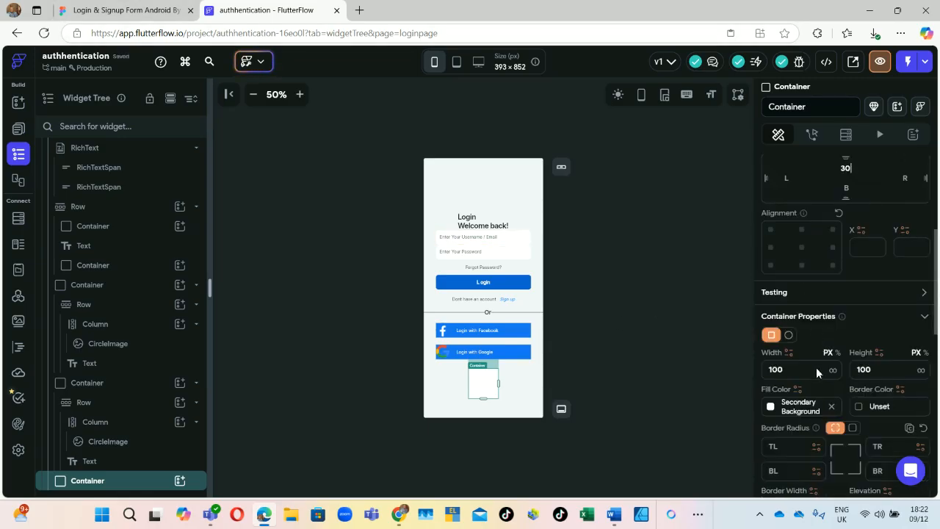
{"action": "left_click", "coordinate": [811, 368]}
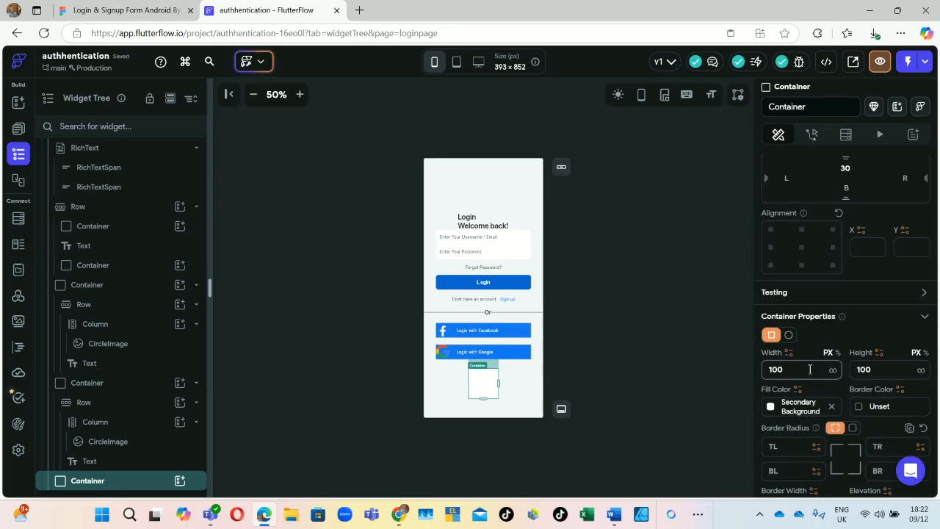
{"action": "key", "text": "BackSpace"}
{"action": "key", "text": "BackSpace"}
{"action": "key", "text": "BackSpace"}
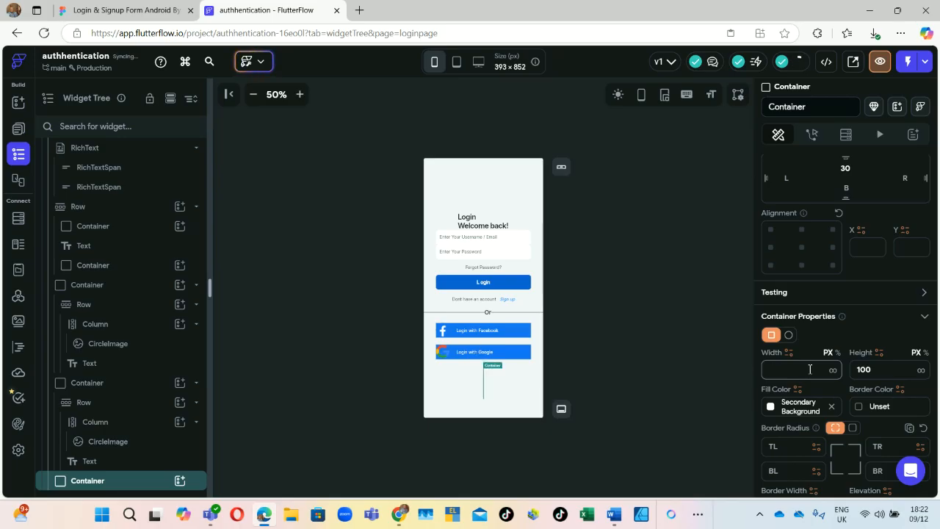
{"action": "type", "text": "312"}
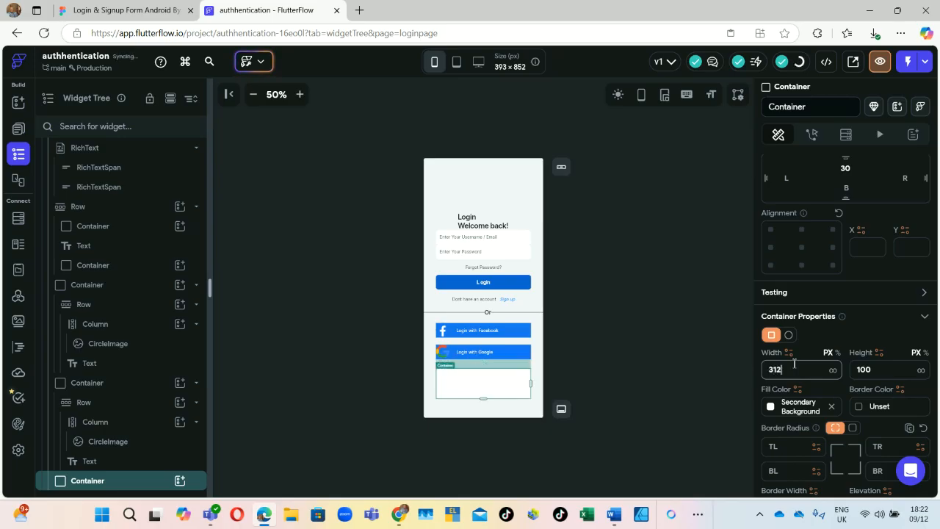
{"action": "double_click", "coordinate": [880, 369]}
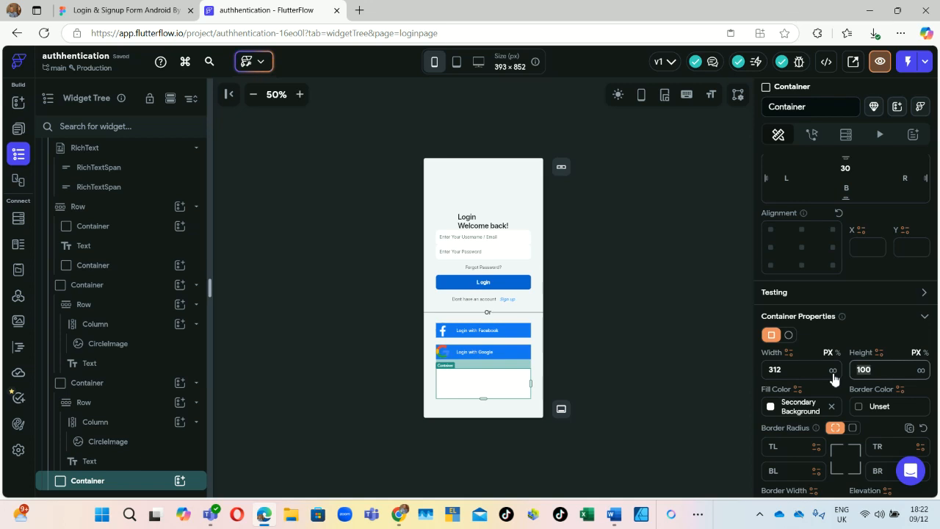
{"action": "type", "text": "48"}
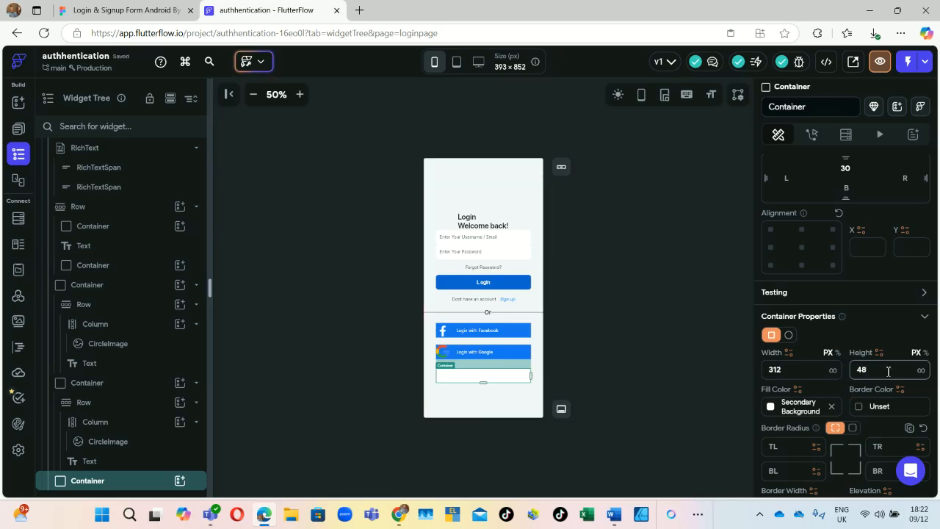
{"action": "key", "text": "BackSpace"}
{"action": "key", "text": "BackSpace"}
{"action": "type", "text": "100"}
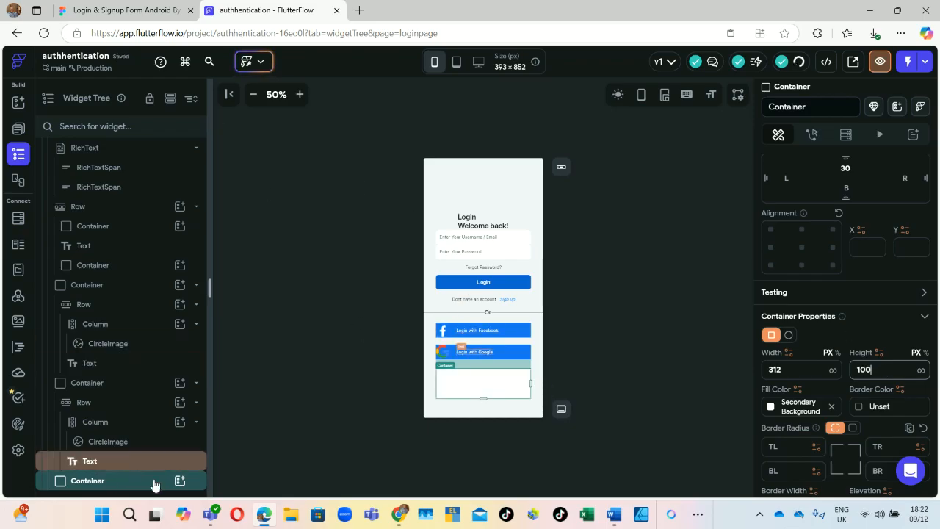
{"action": "left_click", "coordinate": [180, 482]}
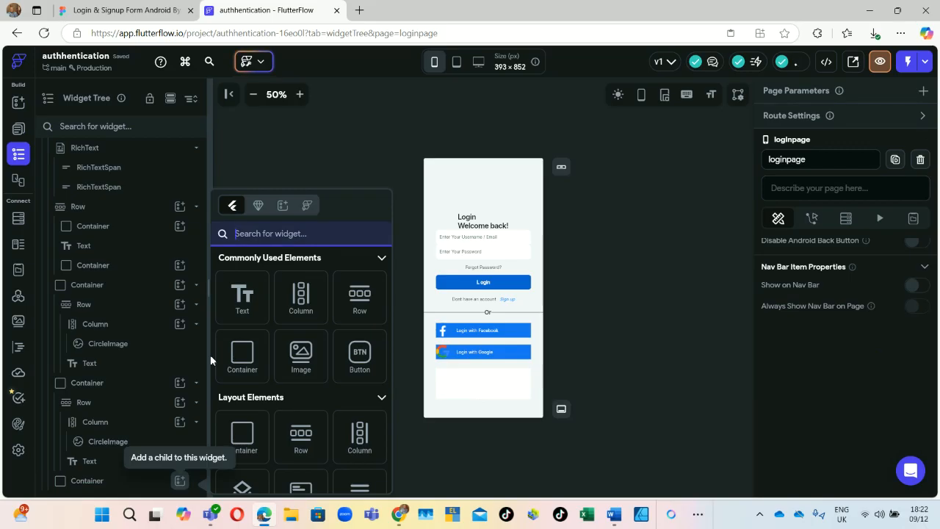
Step: Add a Row inside the bottom container and a Column inside that Row
{"action": "left_click", "coordinate": [359, 302]}
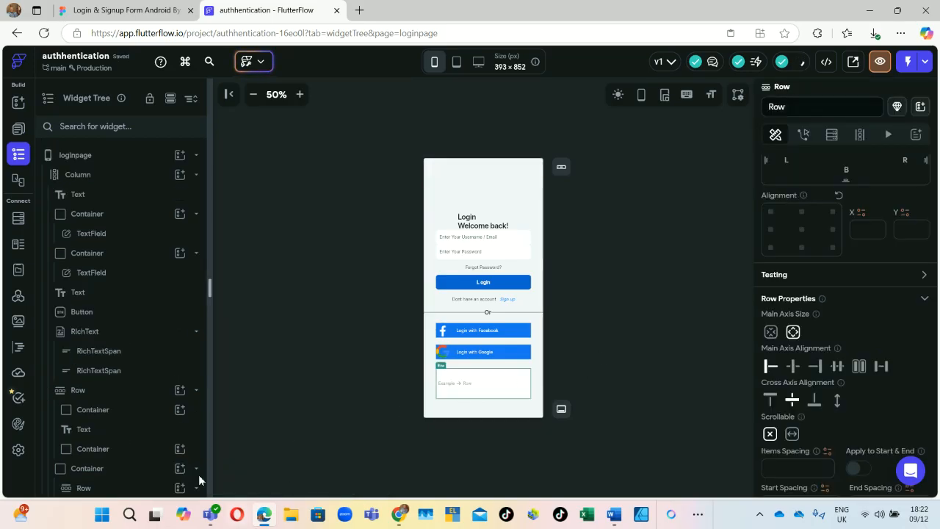
{"action": "left_click", "coordinate": [86, 13]}
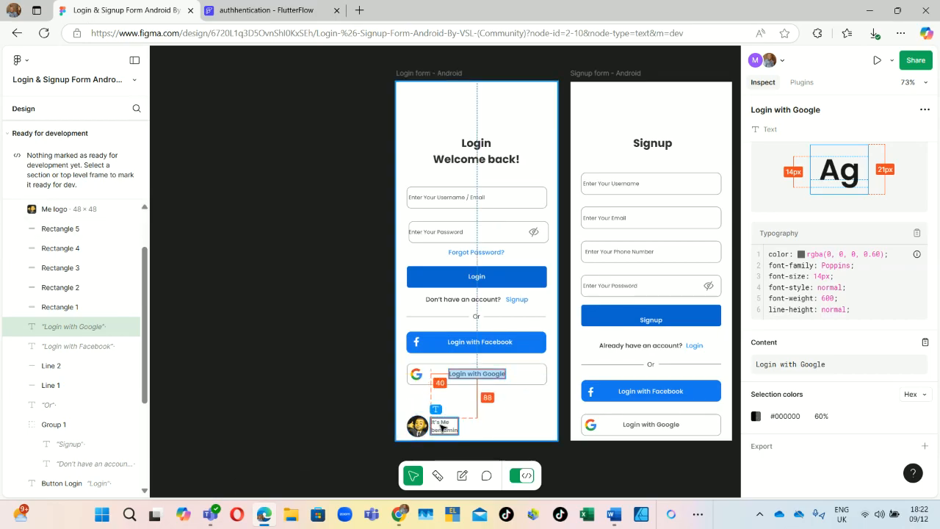
{"action": "key", "text": "ctrl+Tab"}
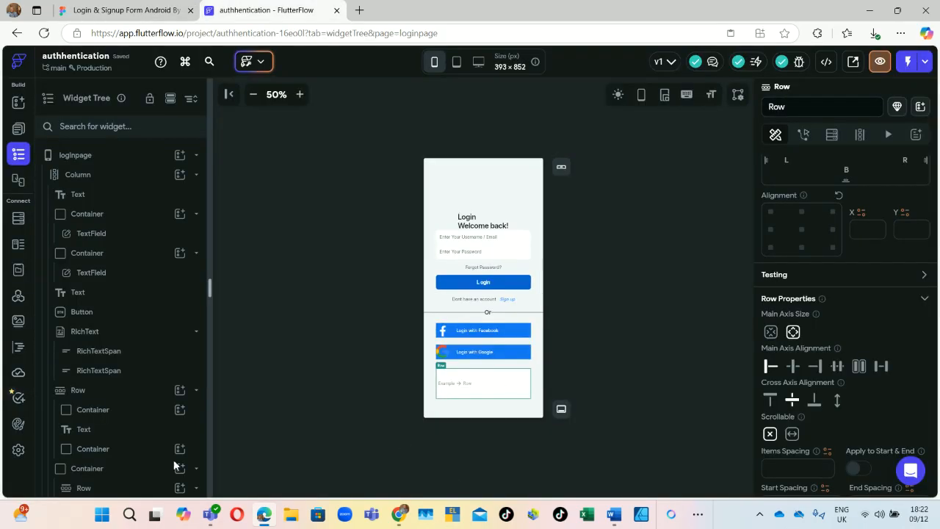
{"action": "left_click_drag", "start_coordinate": [207, 314], "coordinate": [205, 448]}
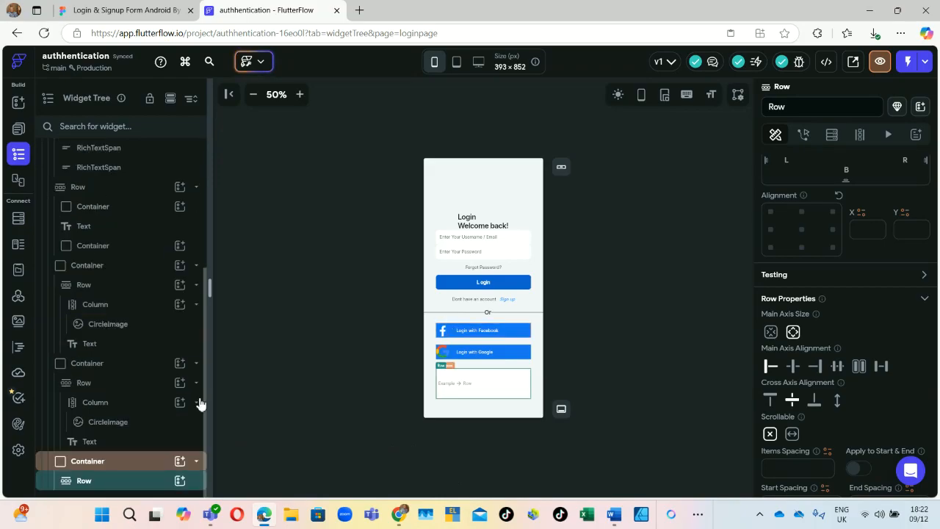
{"action": "left_click", "coordinate": [180, 482]}
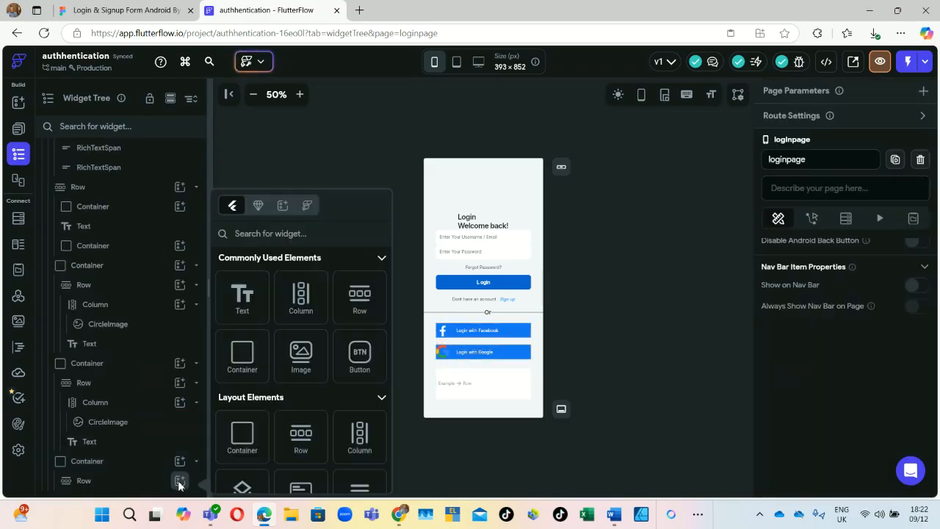
{"action": "left_click", "coordinate": [304, 292]}
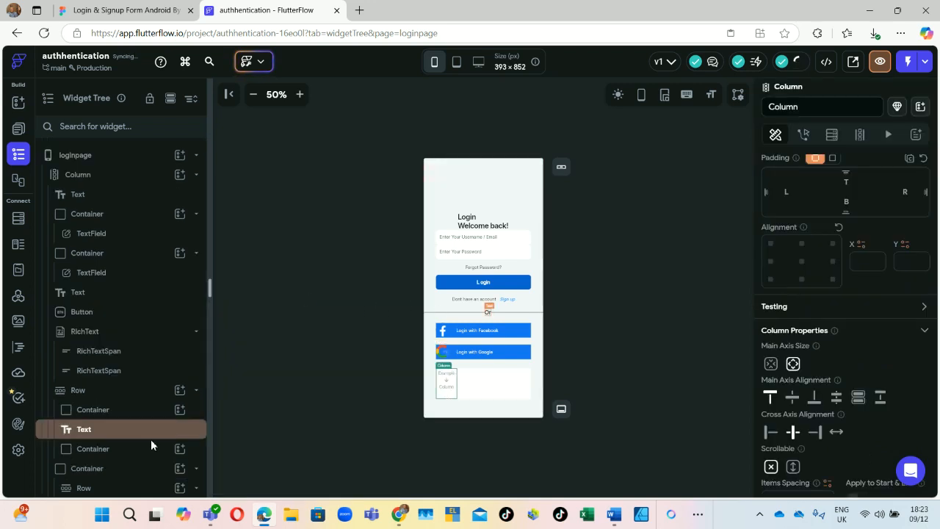
{"action": "scroll", "coordinate": [151, 456], "scroll_direction": "down", "scroll_amount": 5}
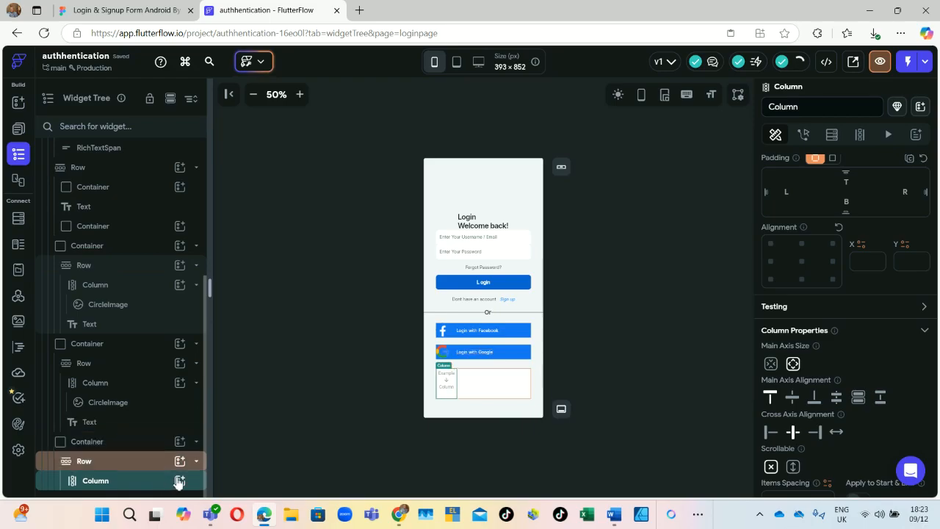
Step: Add a CircleImage to the Column and view the project image assets without picking one
{"action": "left_click", "coordinate": [180, 481]}
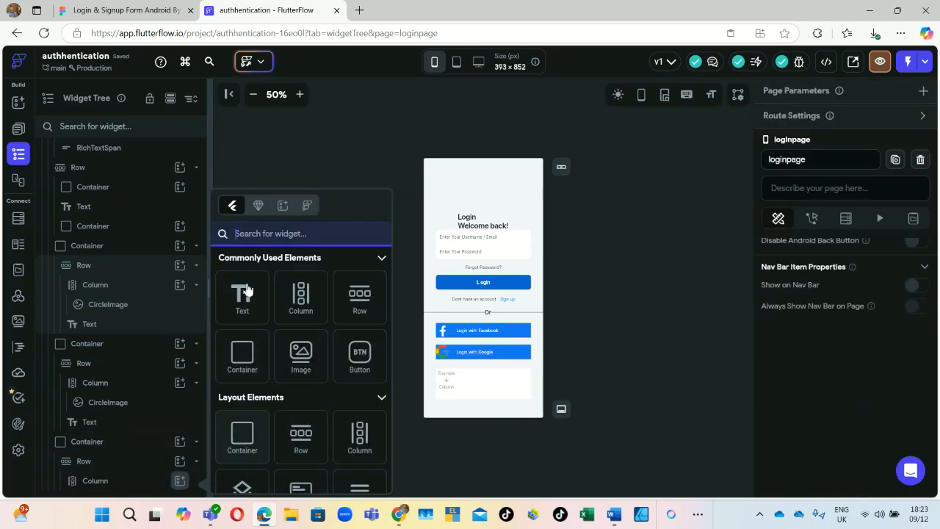
{"action": "type", "text": "image"}
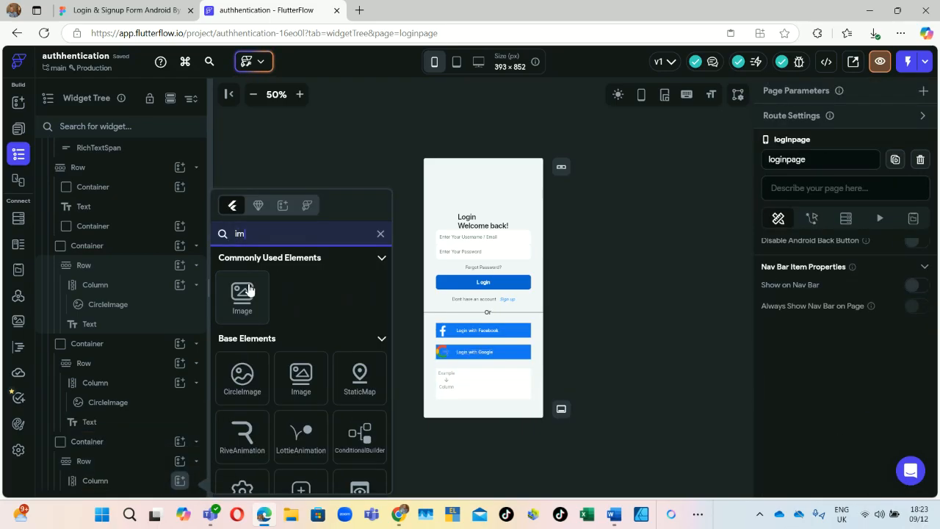
{"action": "left_click", "coordinate": [234, 374]}
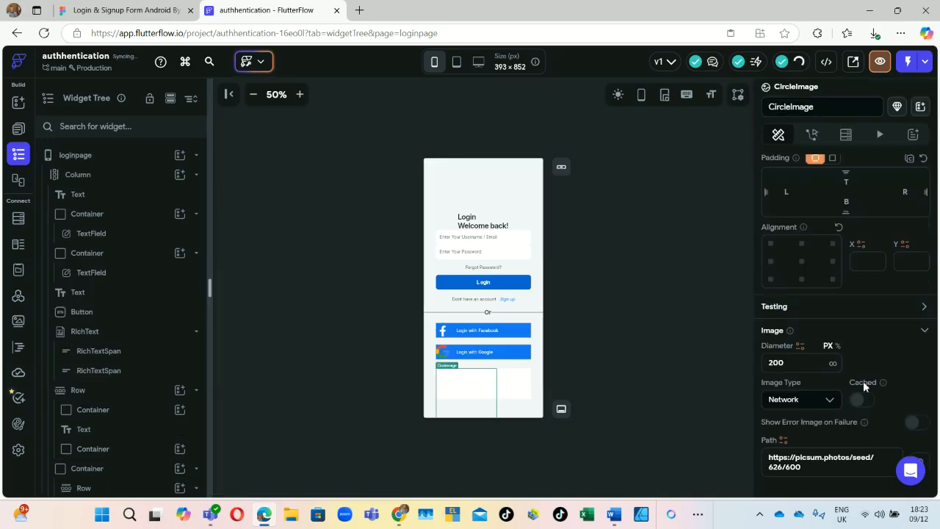
{"action": "left_click", "coordinate": [829, 399]}
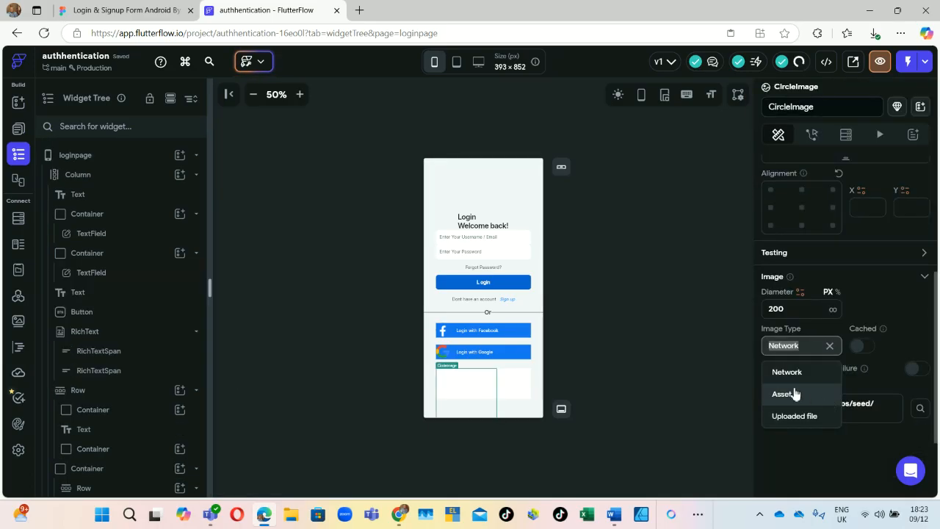
{"action": "left_click", "coordinate": [836, 394]}
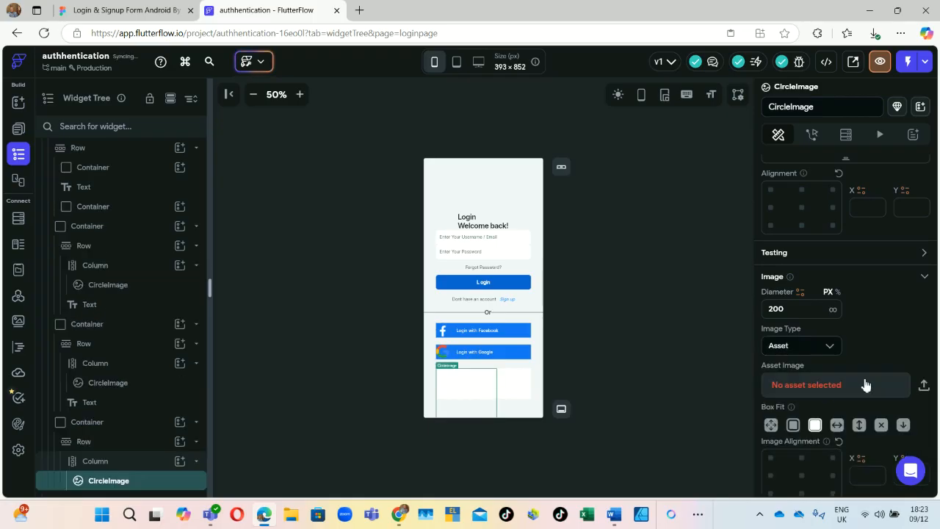
{"action": "left_click", "coordinate": [861, 390]}
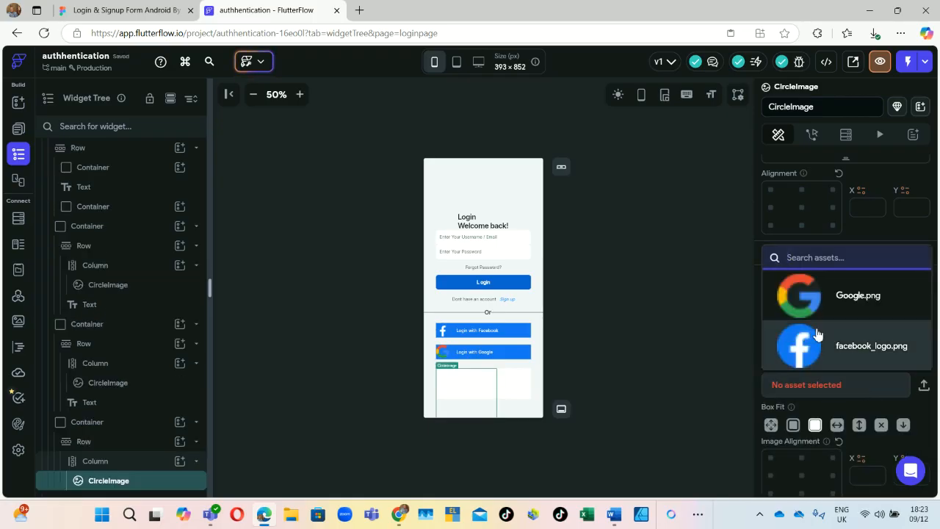
{"action": "left_click", "coordinate": [673, 284]}
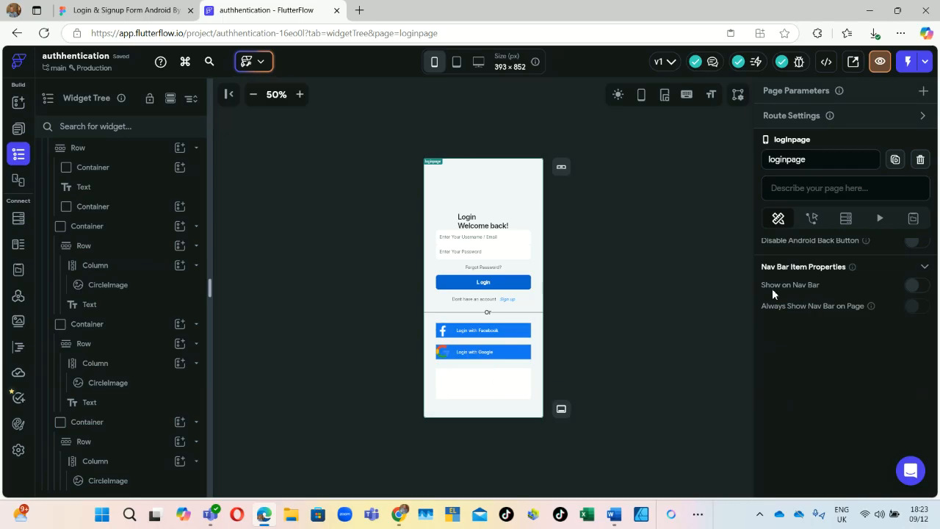
Step: Browse Downloads for a CircleImage picture, then close the file picker and return to Figma
{"action": "left_click", "coordinate": [91, 482]}
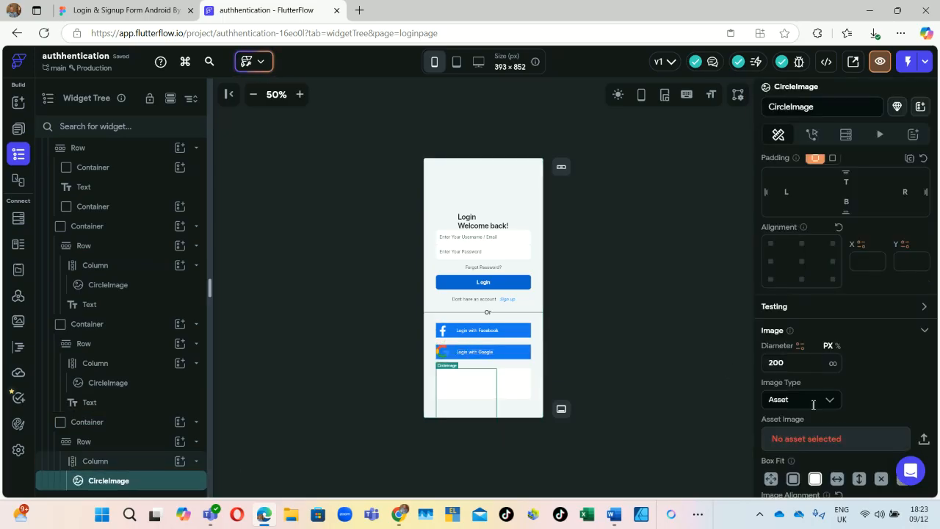
{"action": "scroll", "coordinate": [852, 404], "scroll_direction": "down", "scroll_amount": 4}
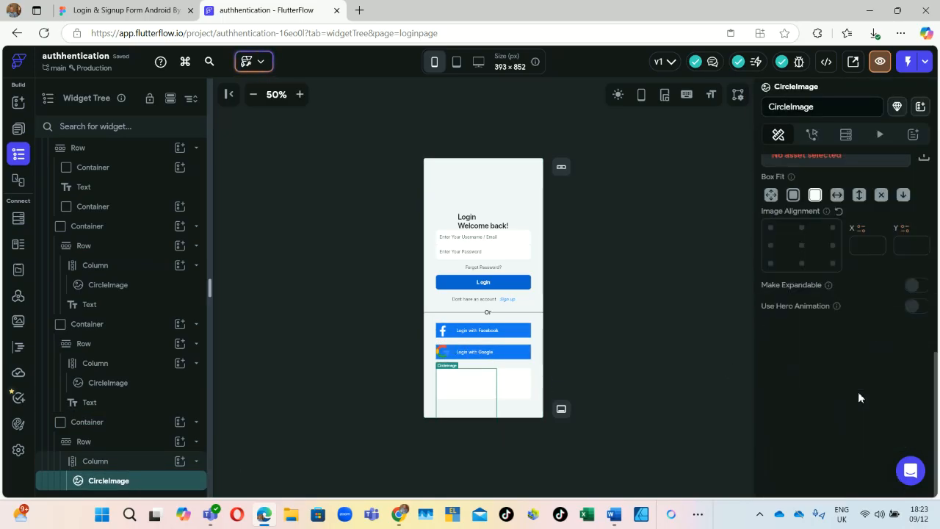
{"action": "left_click", "coordinate": [924, 159]}
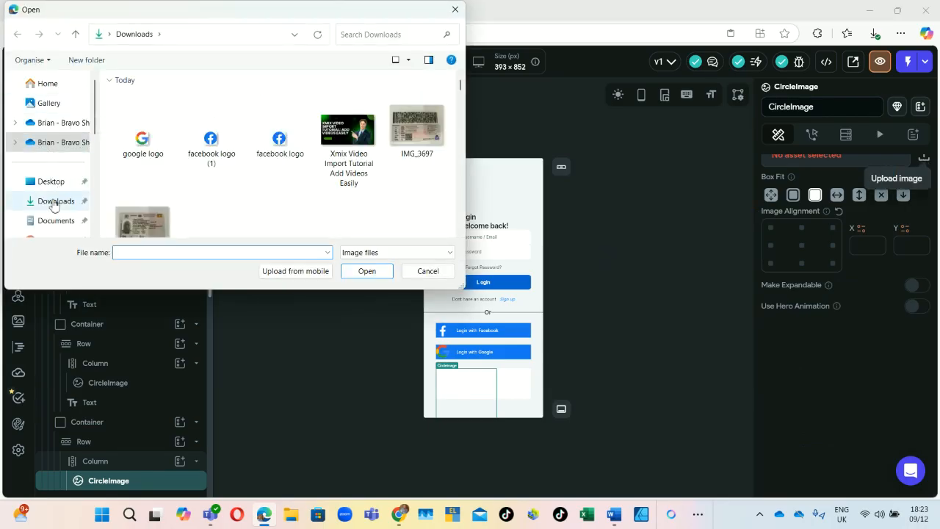
{"action": "left_click", "coordinate": [44, 200]}
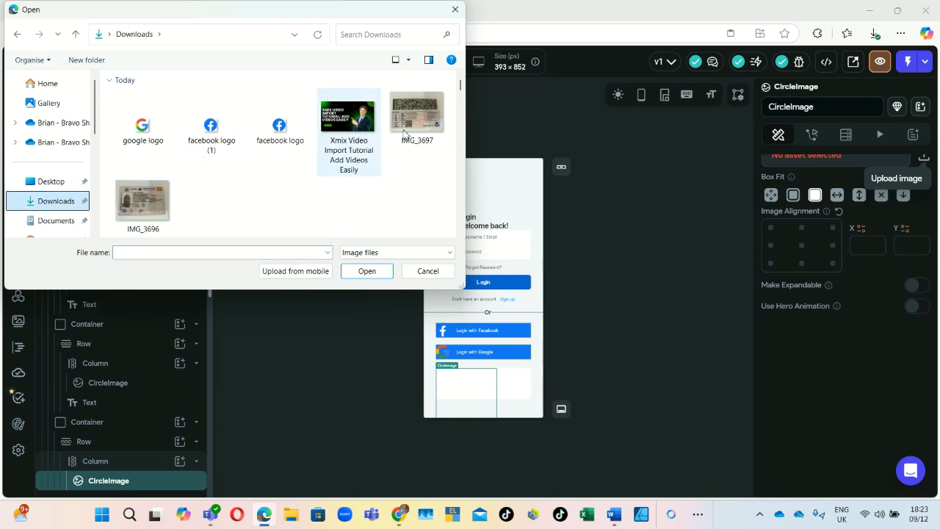
{"action": "scroll", "coordinate": [253, 178], "scroll_direction": "down", "scroll_amount": 2}
{"action": "scroll", "coordinate": [258, 184], "scroll_direction": "up", "scroll_amount": 2}
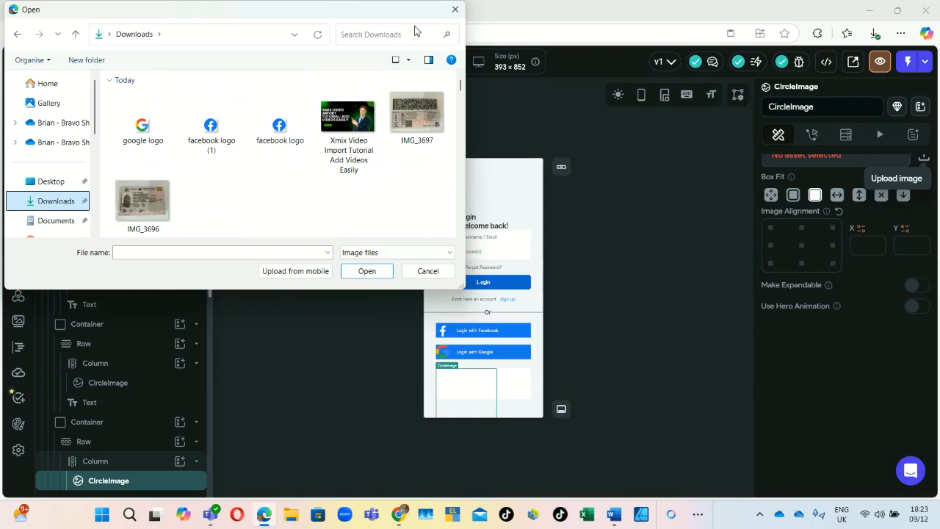
{"action": "left_click", "coordinate": [455, 9]}
{"action": "left_click", "coordinate": [137, 9]}
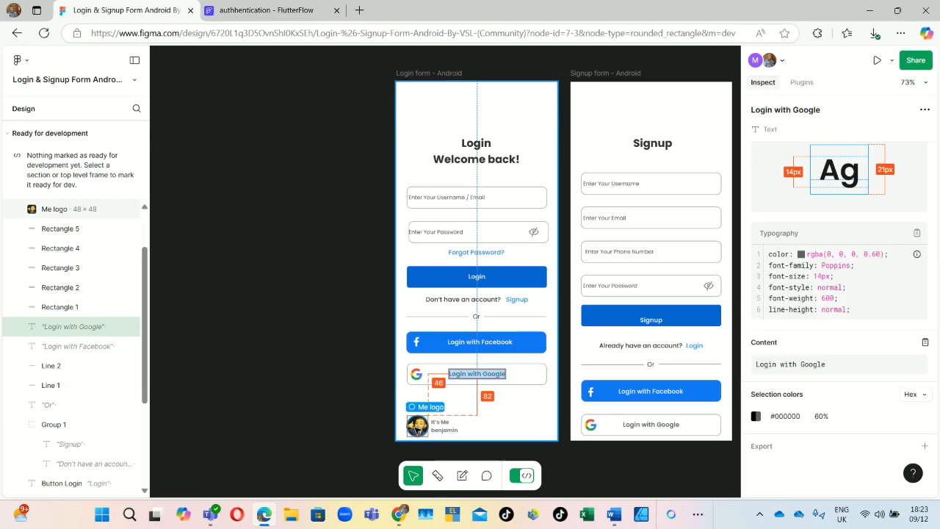
Step: Export the round Me logo avatar from Figma as a 1x PNG
{"action": "left_click", "coordinate": [417, 426]}
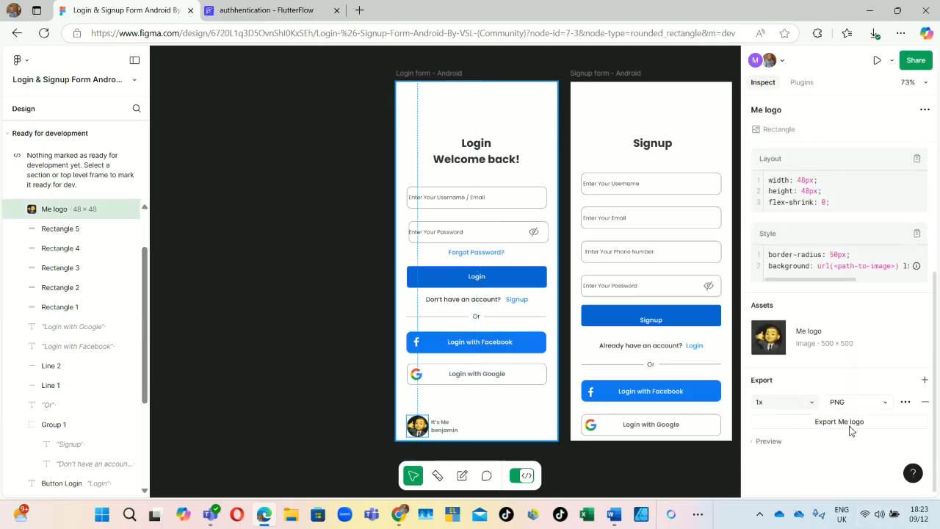
{"action": "left_click", "coordinate": [840, 428]}
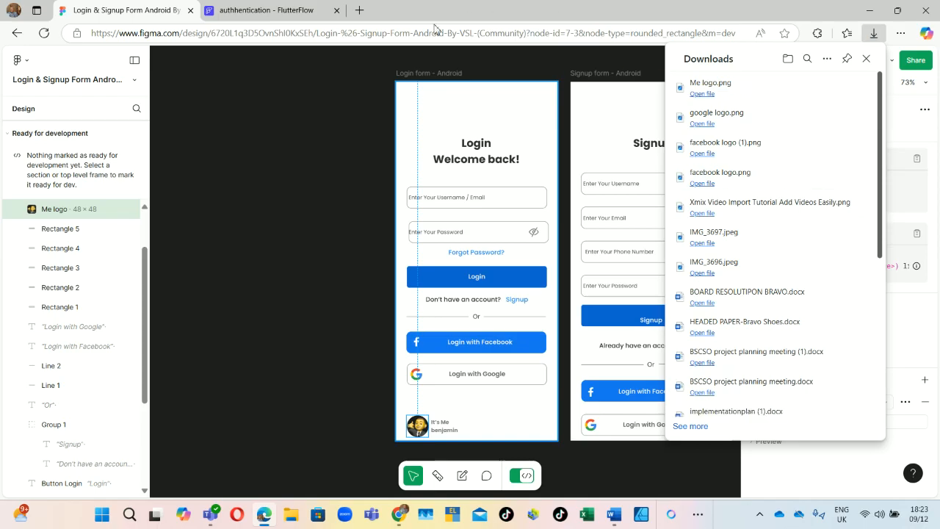
{"action": "left_click", "coordinate": [286, 11]}
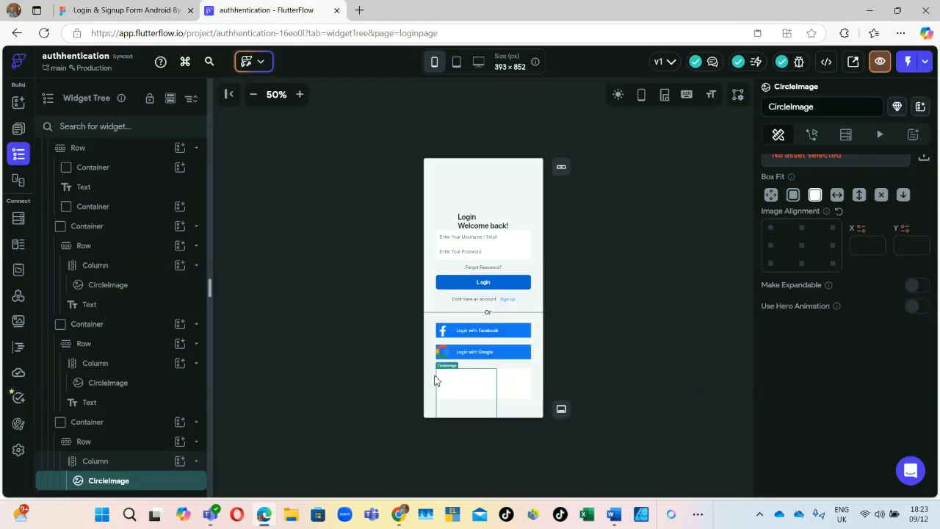
Step: Upload the Me logo file for the profile row's circle image
{"action": "left_click", "coordinate": [923, 160]}
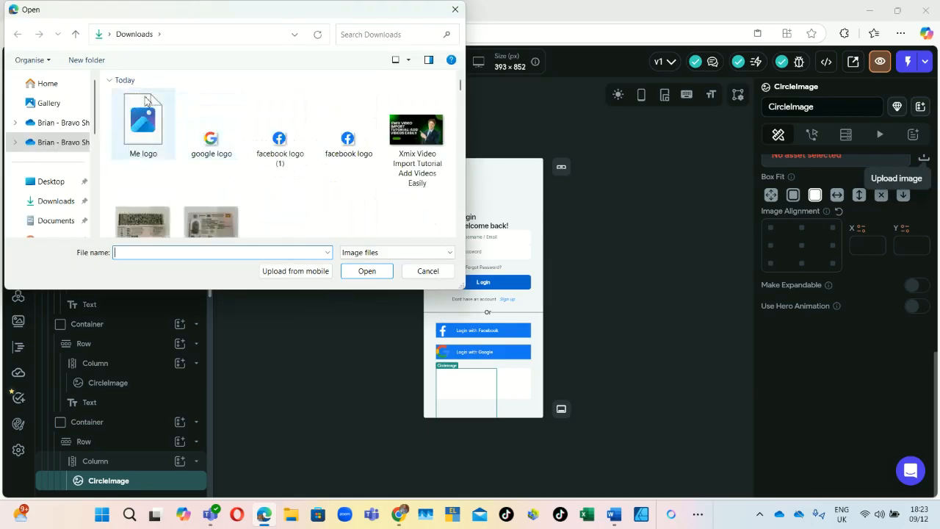
{"action": "left_click", "coordinate": [145, 150]}
{"action": "left_click", "coordinate": [366, 271]}
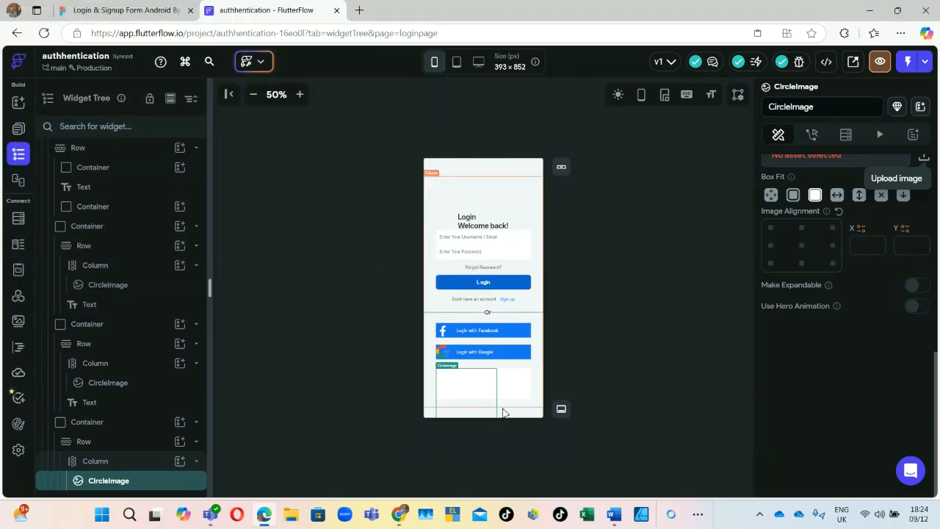
Step: Change the circle image's Diameter from 200 to 50
{"action": "scroll", "coordinate": [781, 275], "scroll_direction": "up", "scroll_amount": 1}
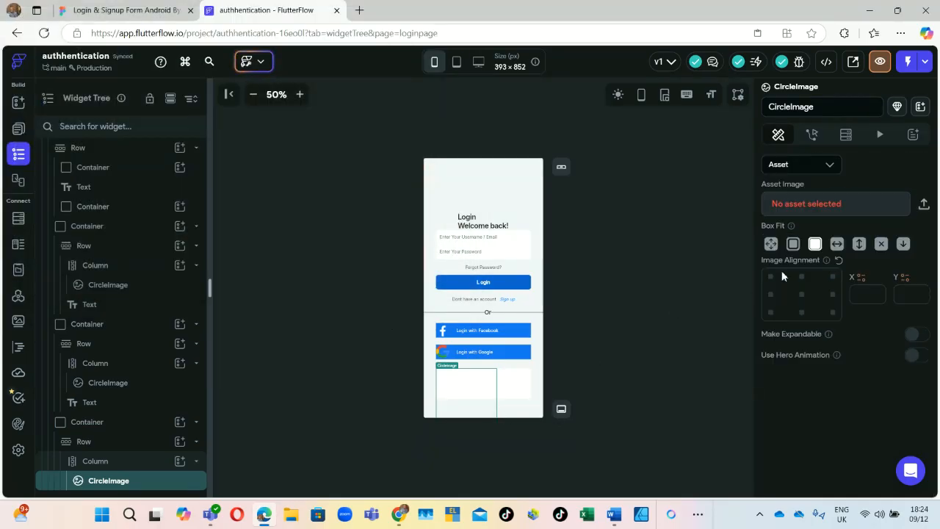
{"action": "scroll", "coordinate": [801, 280], "scroll_direction": "up", "scroll_amount": 5}
{"action": "left_click", "coordinate": [799, 375]}
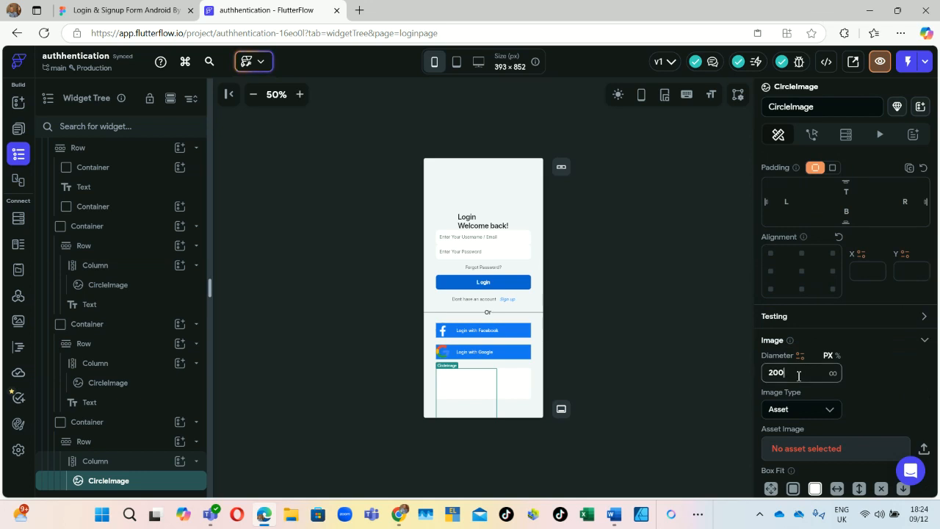
{"action": "double_click", "coordinate": [794, 375]}
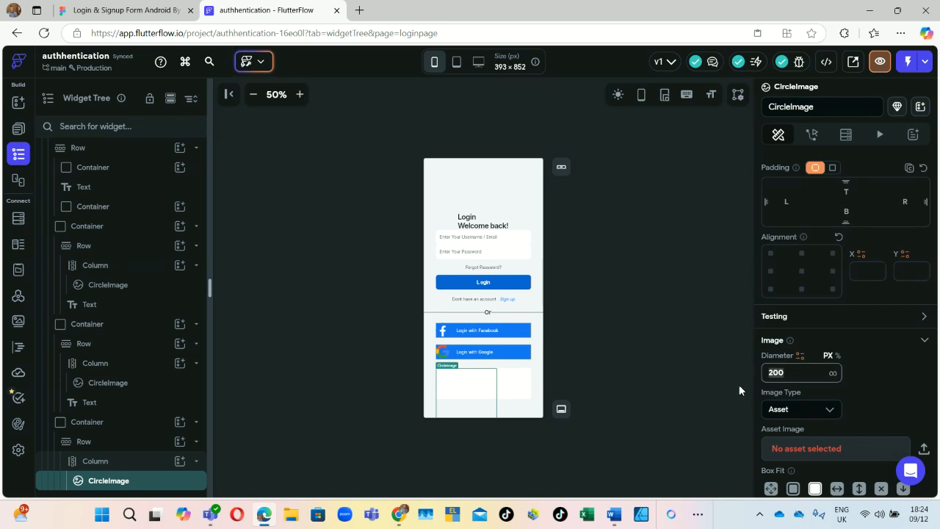
{"action": "type", "text": "50"}
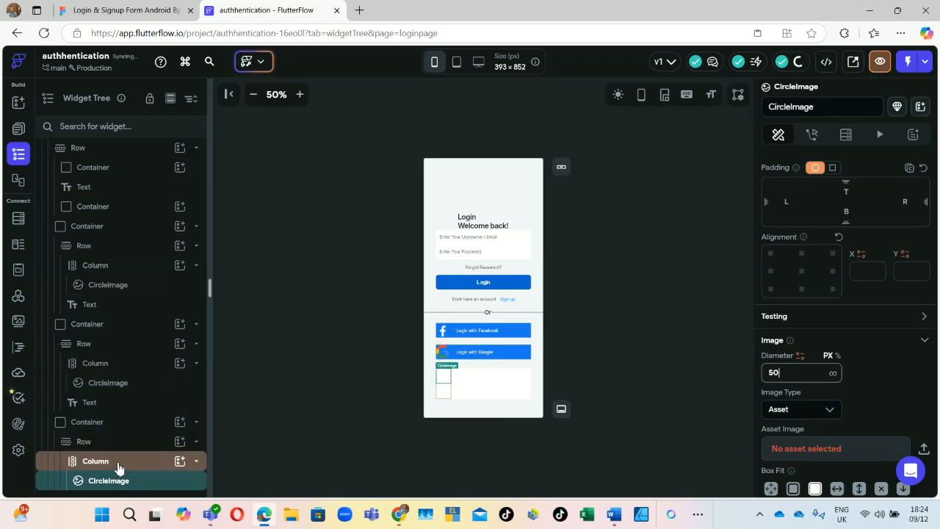
Step: Add a Hello World Text widget to the profile row
{"action": "left_click", "coordinate": [179, 442]}
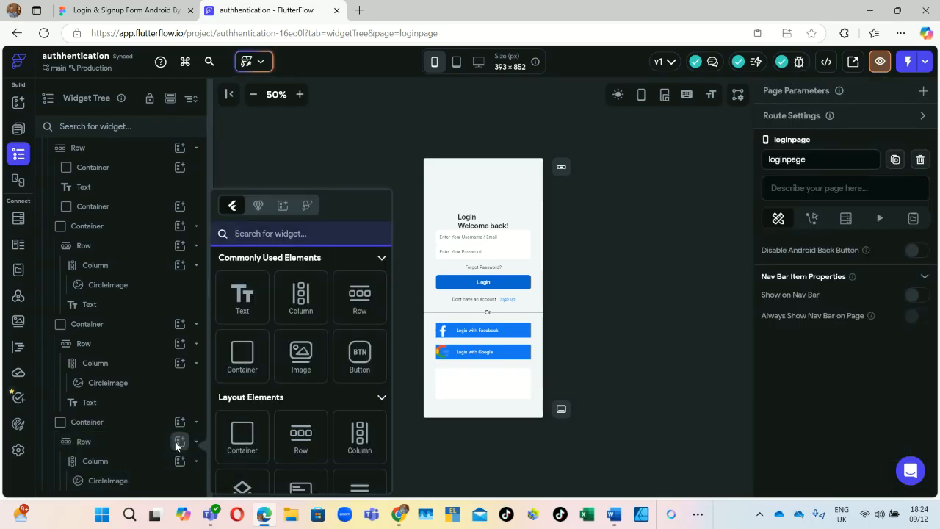
{"action": "left_click", "coordinate": [243, 308]}
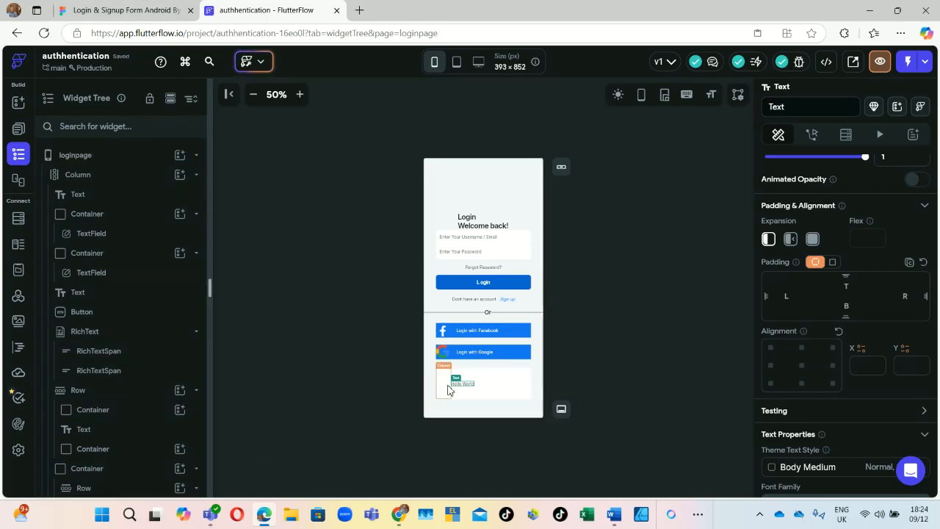
{"action": "scroll", "coordinate": [155, 394], "scroll_direction": "down", "scroll_amount": 4}
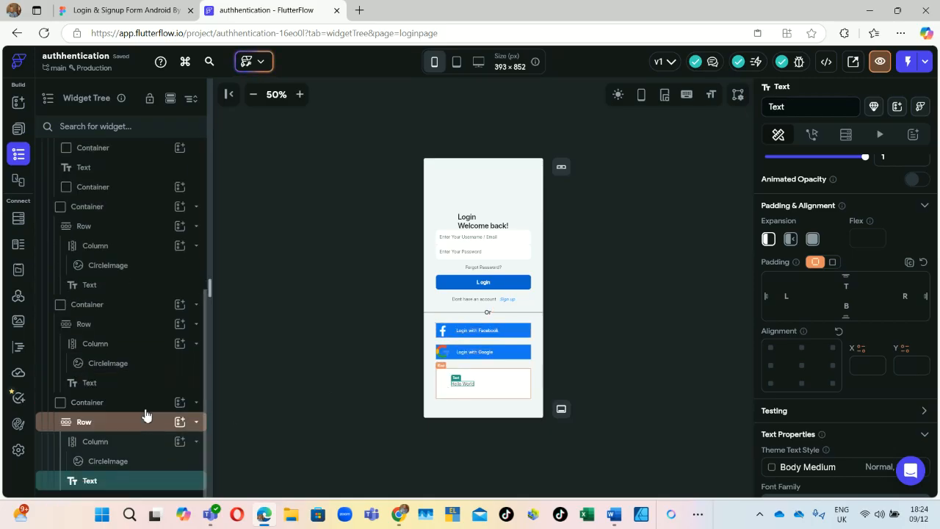
Step: Select the Column holding the circle image, then the CircleImage itself, in the Widget Tree
{"action": "left_click", "coordinate": [106, 441]}
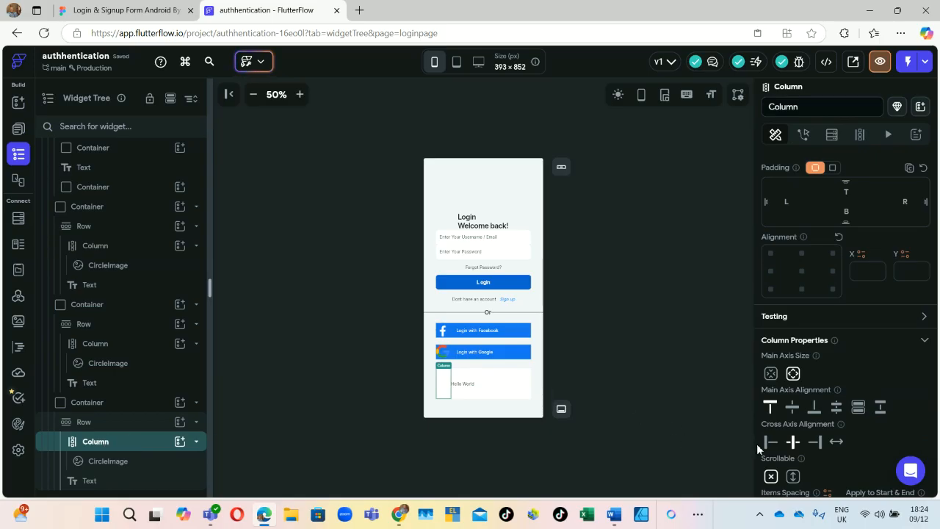
{"action": "scroll", "coordinate": [817, 316], "scroll_direction": "up", "scroll_amount": 2}
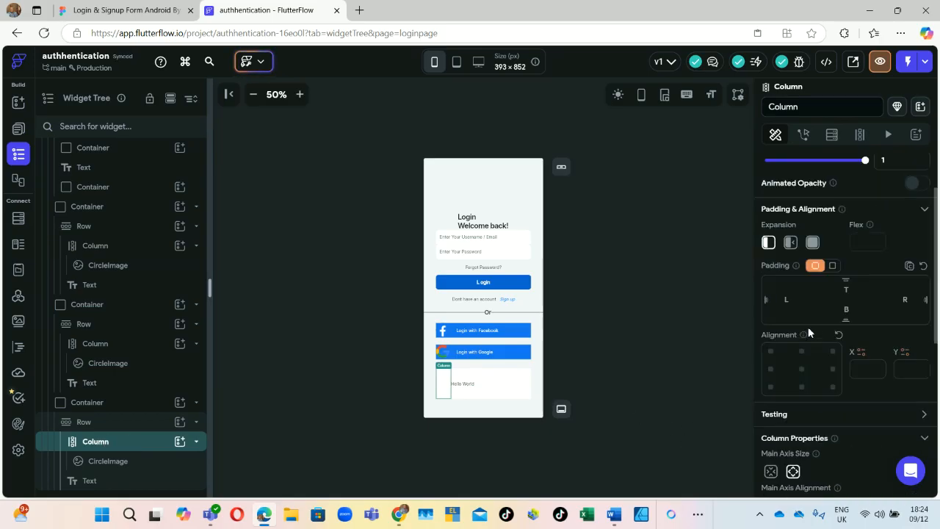
{"action": "scroll", "coordinate": [808, 326], "scroll_direction": "down", "scroll_amount": 1}
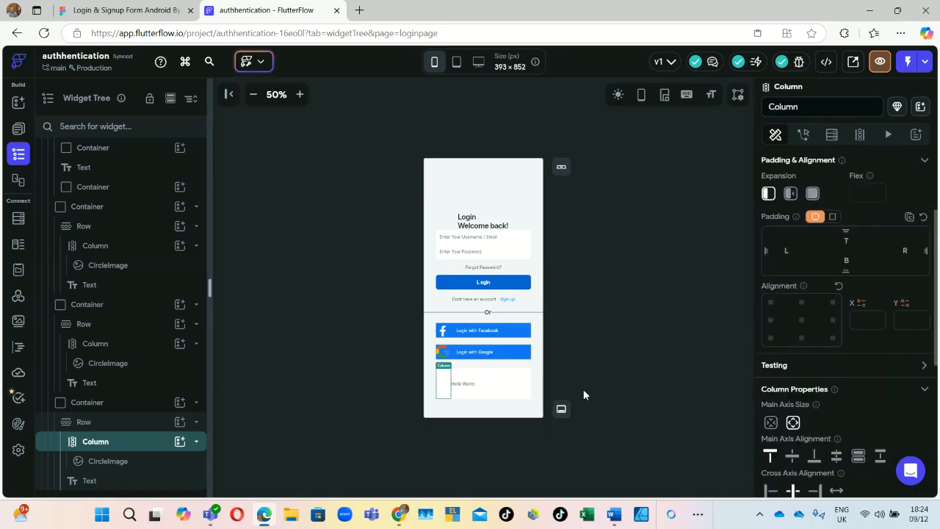
{"action": "left_click", "coordinate": [115, 464]}
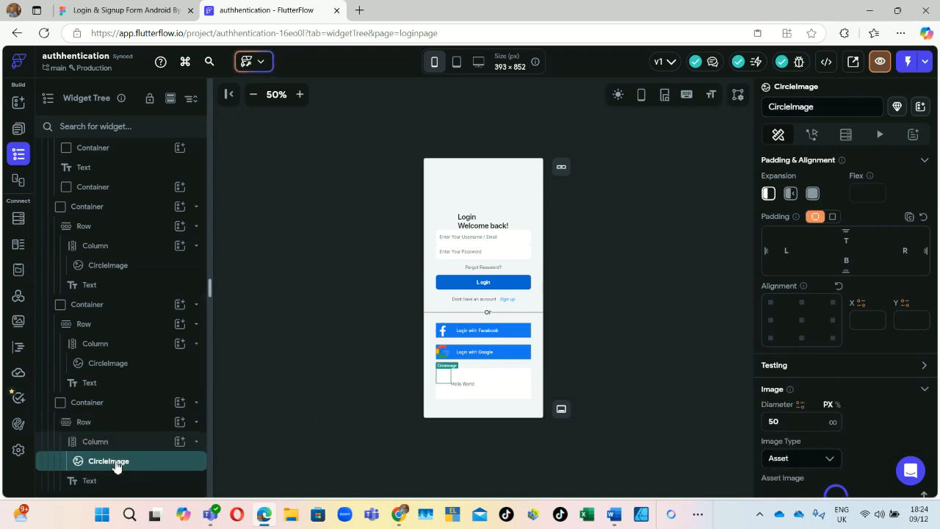
{"action": "scroll", "coordinate": [867, 417], "scroll_direction": "down", "scroll_amount": 3}
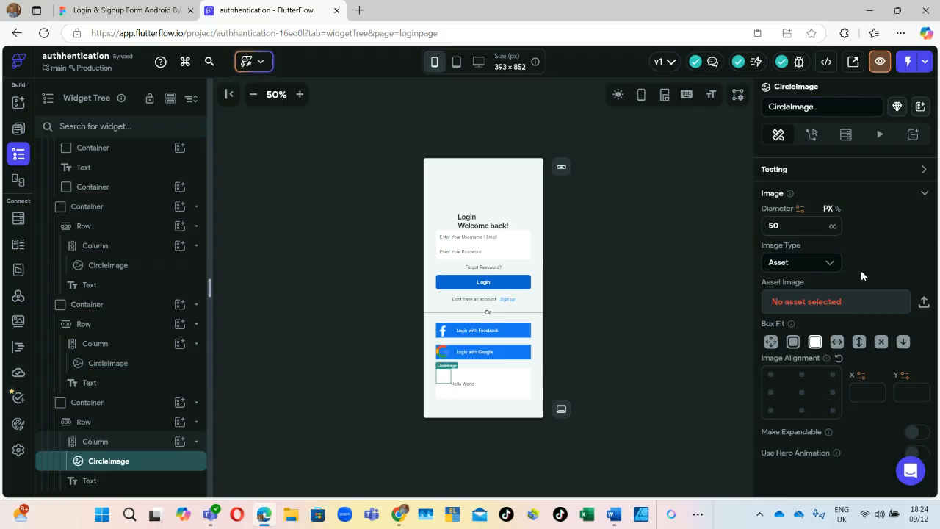
{"action": "scroll", "coordinate": [861, 272], "scroll_direction": "up", "scroll_amount": 1}
{"action": "scroll", "coordinate": [861, 273], "scroll_direction": "down", "scroll_amount": 3}
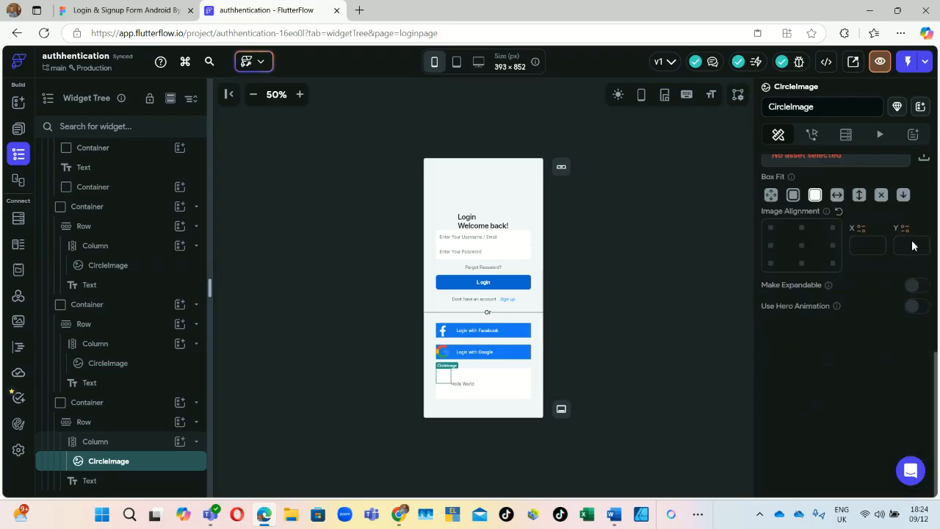
Step: Set the circle image's asset to the uploaded Me logo, then select the Hello World text
{"action": "left_click", "coordinate": [925, 163]}
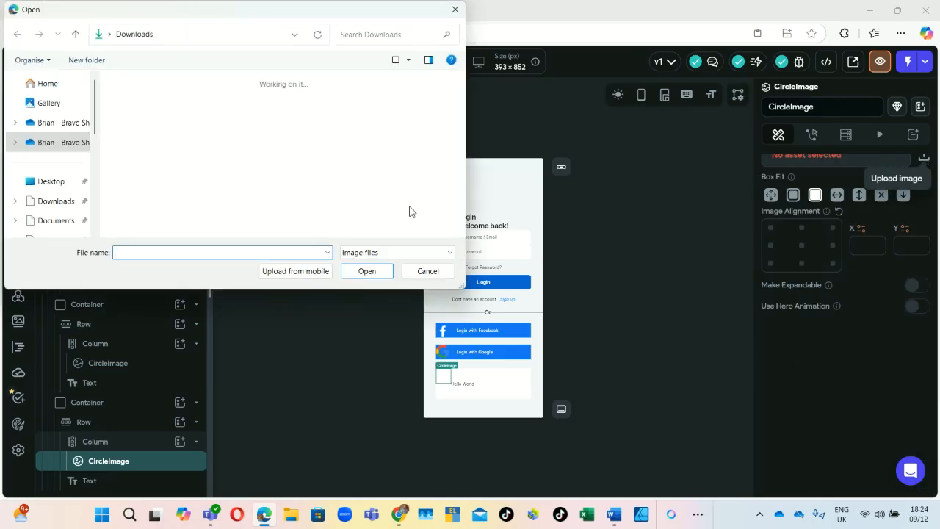
{"action": "left_click", "coordinate": [137, 135]}
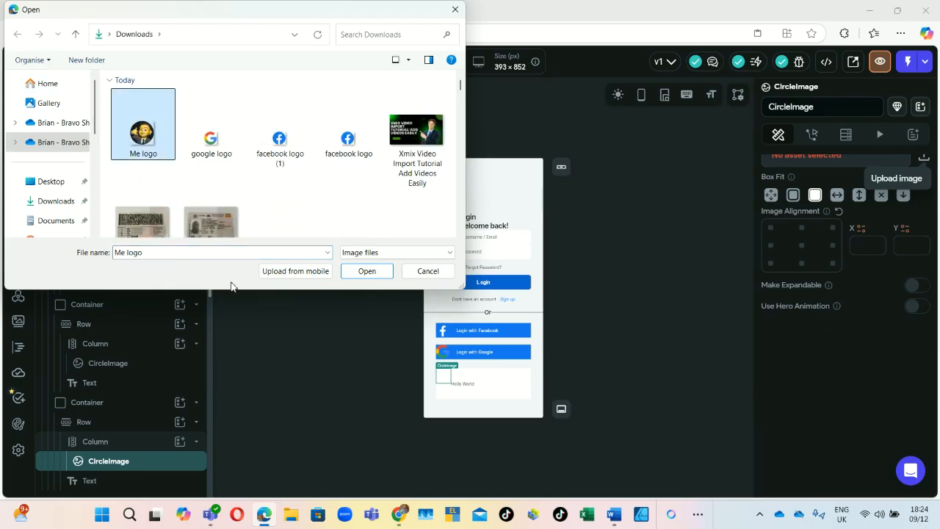
{"action": "left_click", "coordinate": [359, 272]}
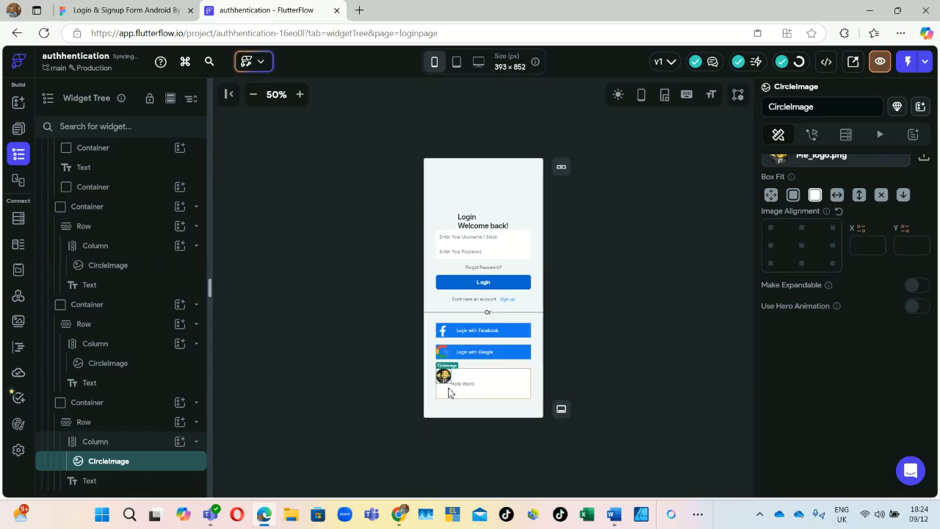
{"action": "left_click", "coordinate": [472, 385]}
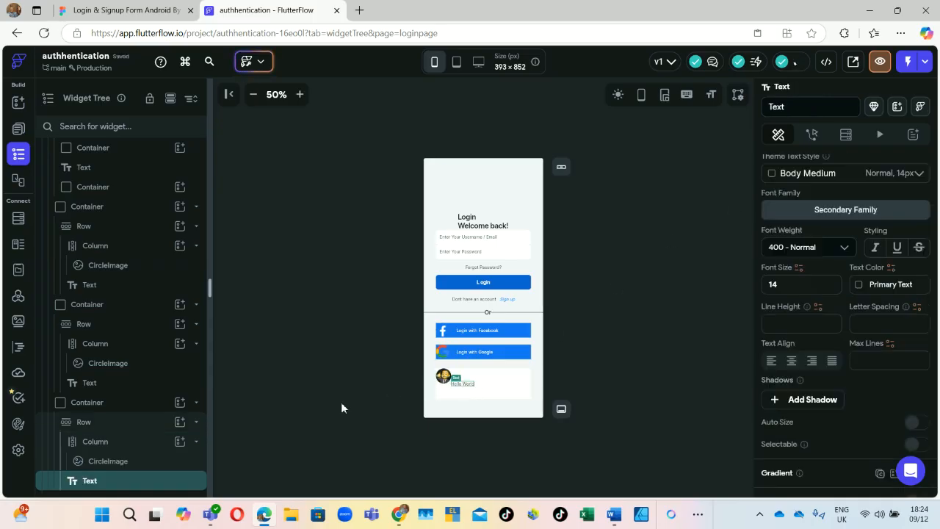
Step: Copy the profile name text from the Figma login design
{"action": "left_click", "coordinate": [94, 6]}
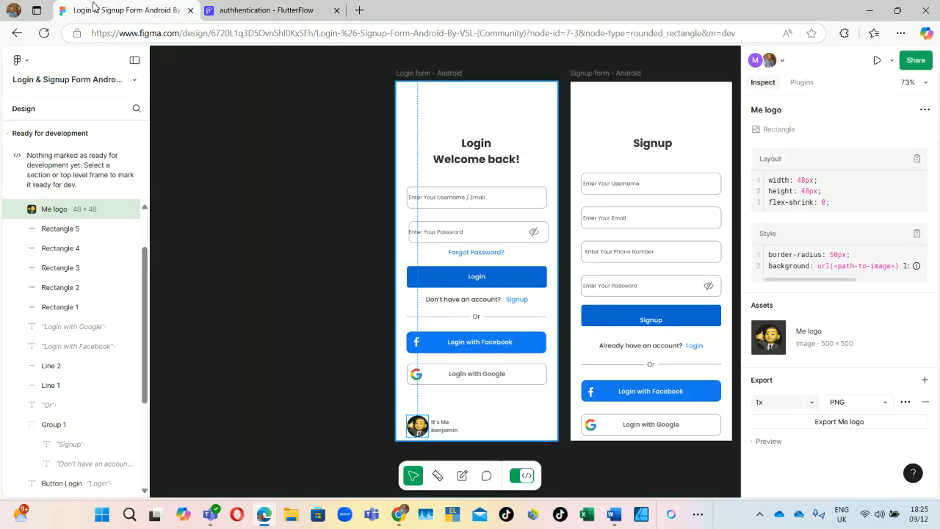
{"action": "left_click", "coordinate": [448, 426]}
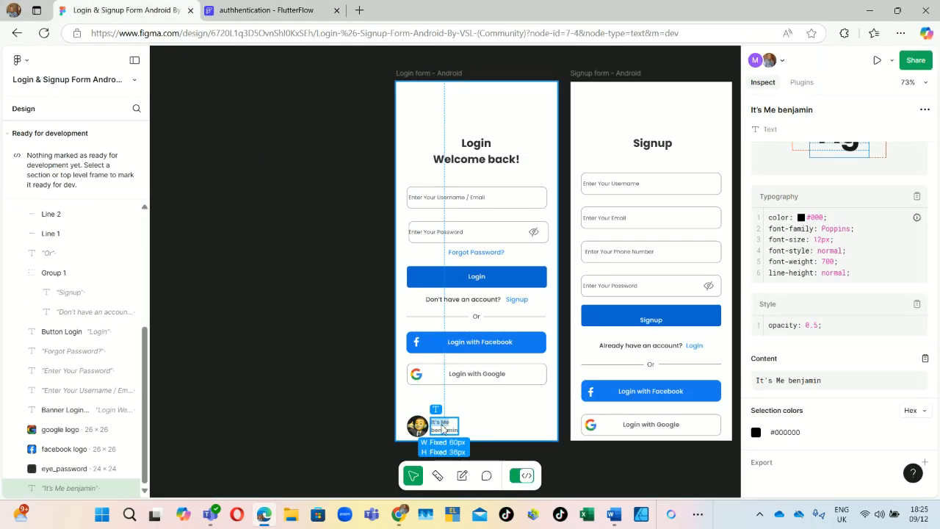
{"action": "right_click", "coordinate": [443, 429]}
{"action": "left_click", "coordinate": [469, 358]}
Step: Replace the Hello World text in the profile row with 'It's Me'
{"action": "key", "text": "ctrl+Tab"}
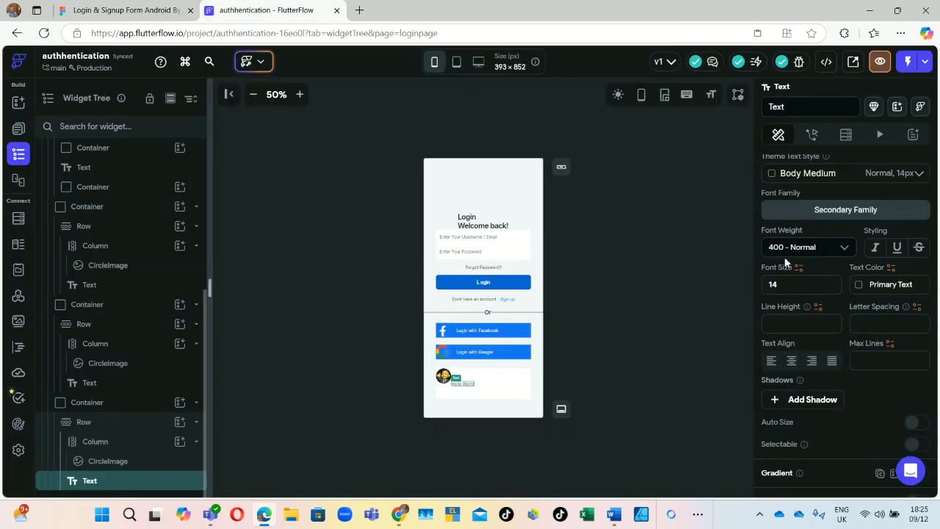
{"action": "scroll", "coordinate": [842, 232], "scroll_direction": "up", "scroll_amount": 10}
{"action": "double_click", "coordinate": [825, 228]}
{"action": "key", "text": "ctrl+a"}
{"action": "type", "text": "It's Me"}
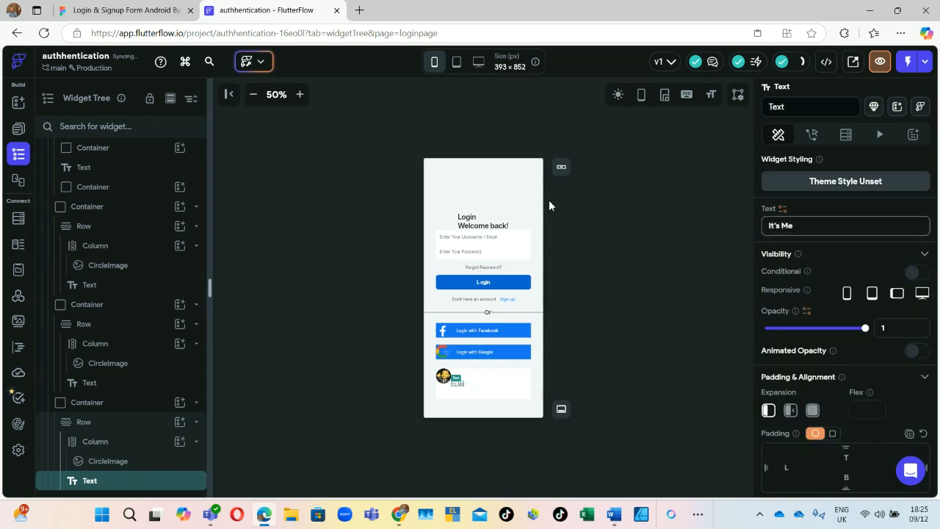
Step: Check the name word under It's Me in Figma and return to the FlutterFlow editor
{"action": "left_click", "coordinate": [130, 10]}
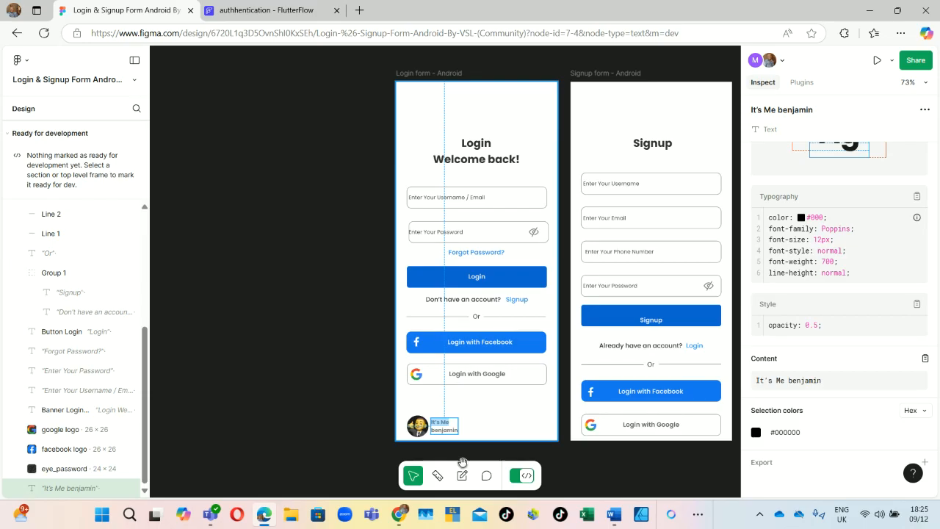
{"action": "double_click", "coordinate": [443, 432]}
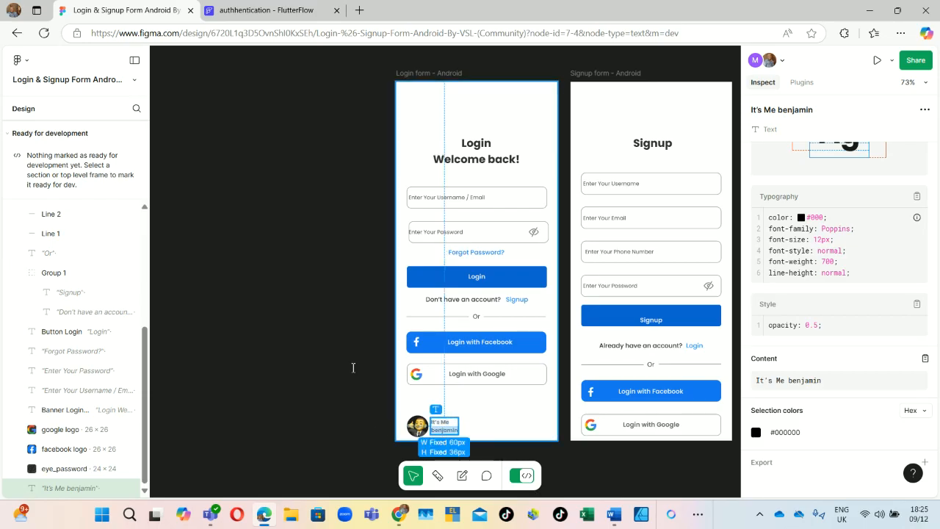
{"action": "left_click", "coordinate": [268, 10]}
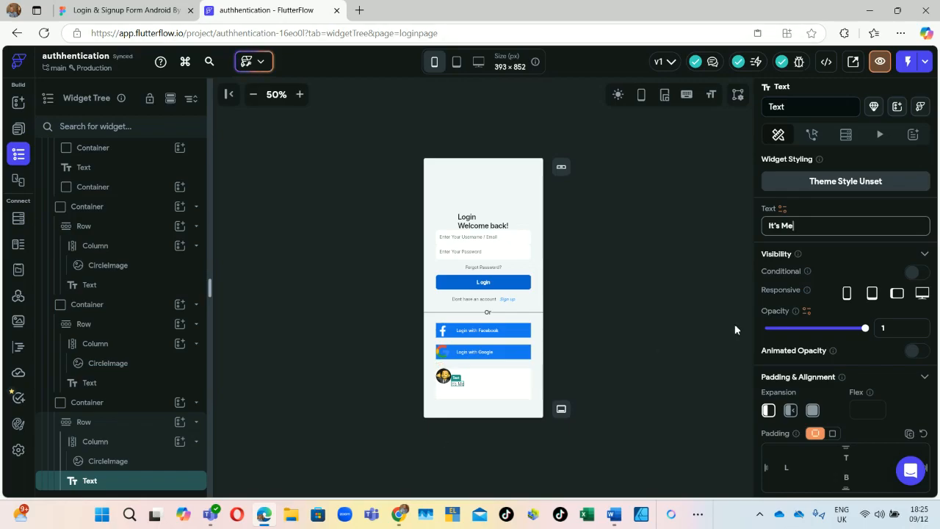
Step: Duplicate the It's Me text widget and select the copy
{"action": "right_click", "coordinate": [111, 481]}
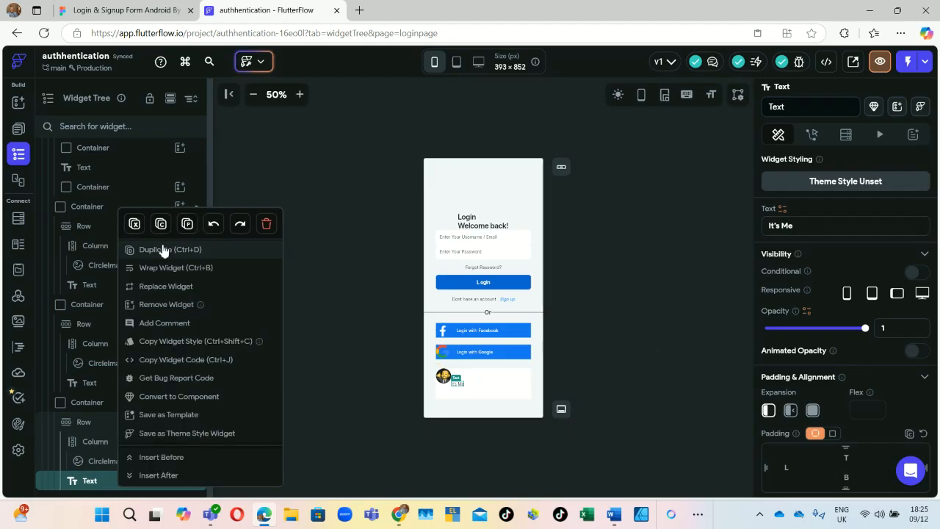
{"action": "left_click", "coordinate": [475, 395]}
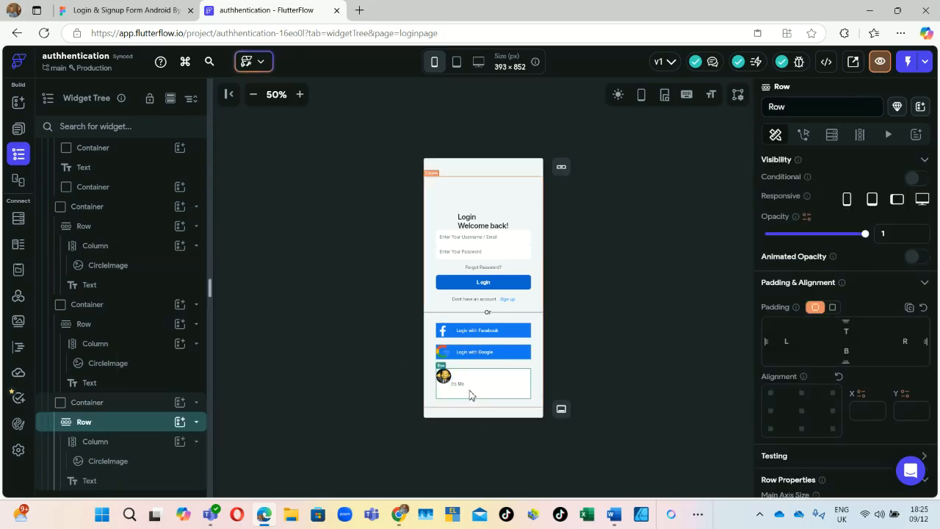
{"action": "left_click", "coordinate": [471, 393]}
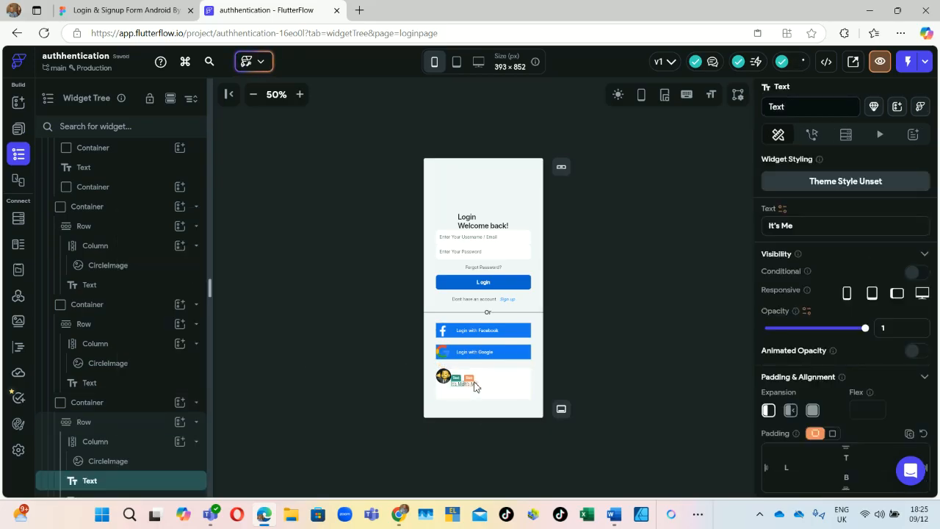
{"action": "left_click", "coordinate": [474, 382]}
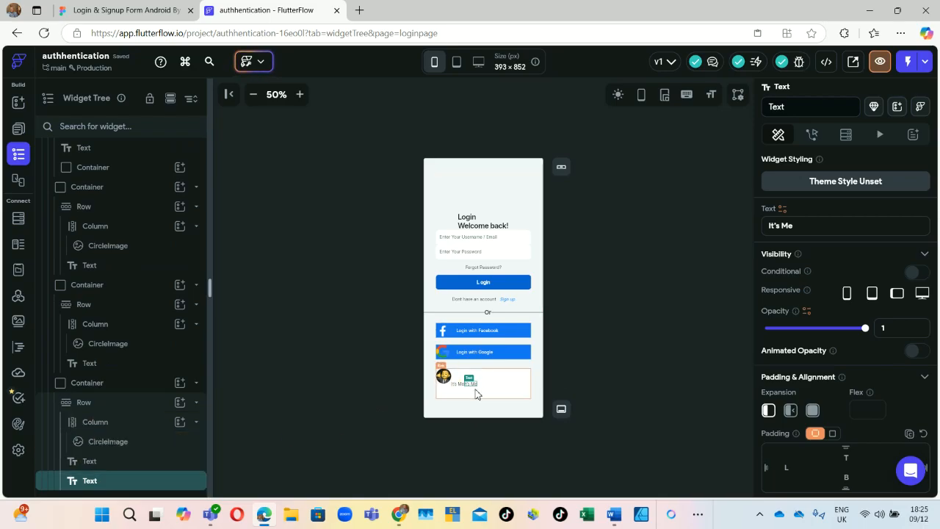
Step: Delete the duplicated text widget, leaving a single It's Me label
{"action": "right_click", "coordinate": [86, 484]}
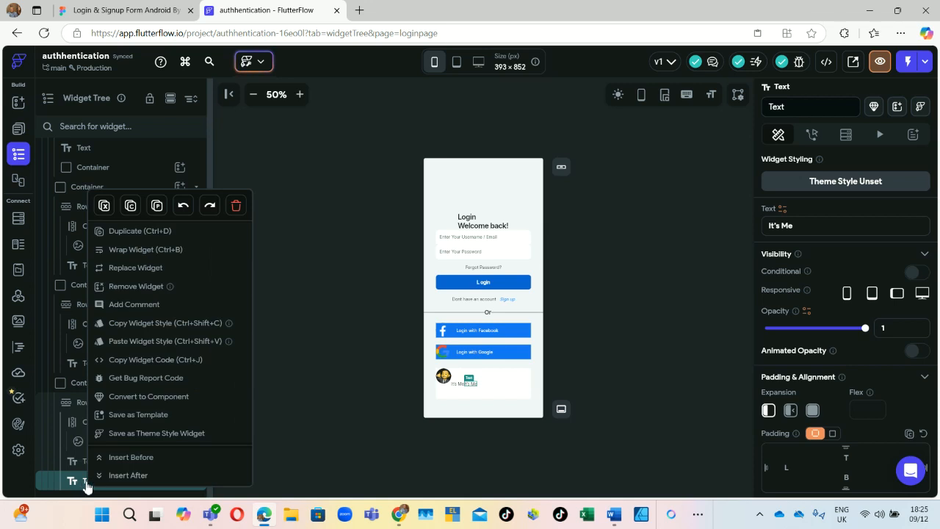
{"action": "left_click", "coordinate": [237, 206]}
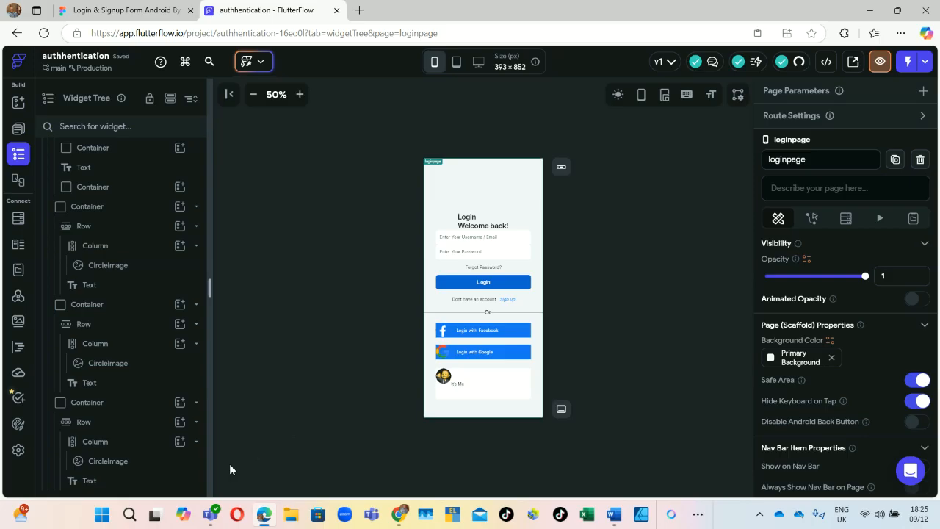
{"action": "right_click", "coordinate": [87, 474]}
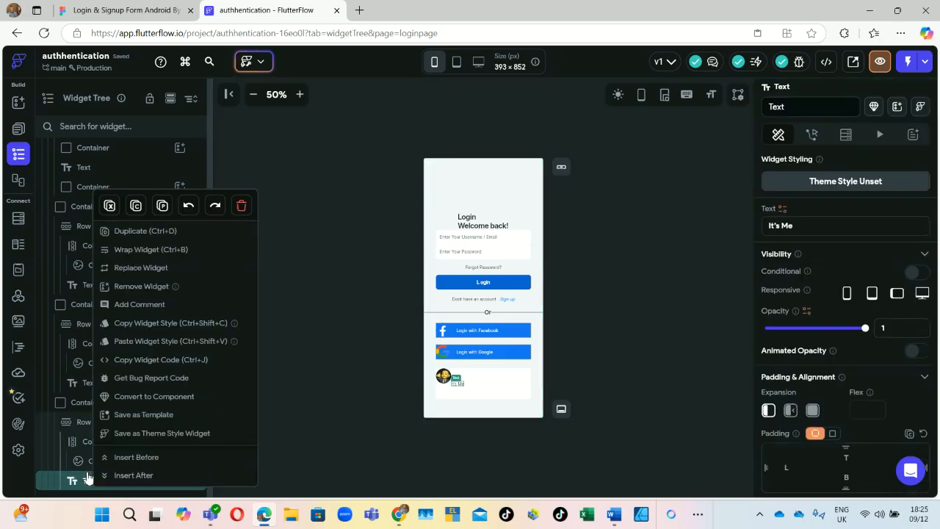
Step: Wrap the It's Me text in a Column and begin adding a child to it
{"action": "left_click", "coordinate": [131, 252]}
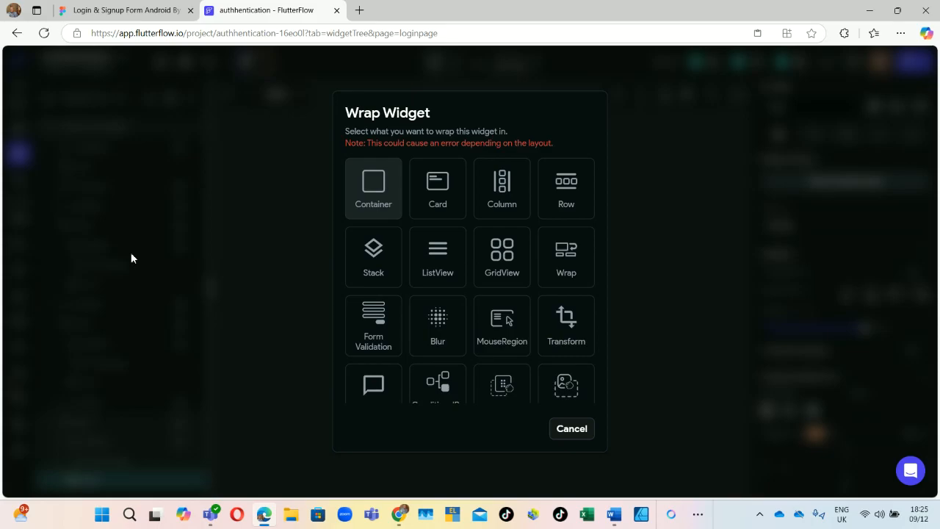
{"action": "left_click", "coordinate": [503, 181]}
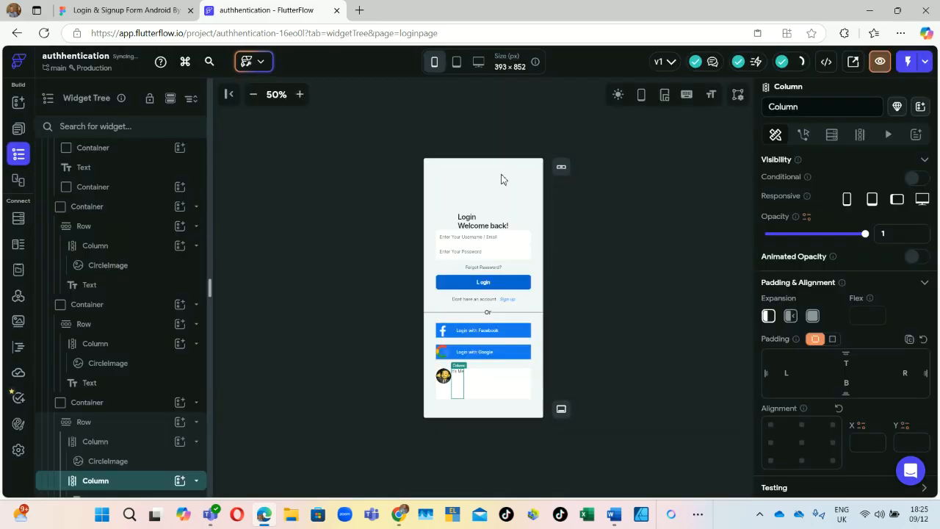
{"action": "left_click", "coordinate": [179, 480]}
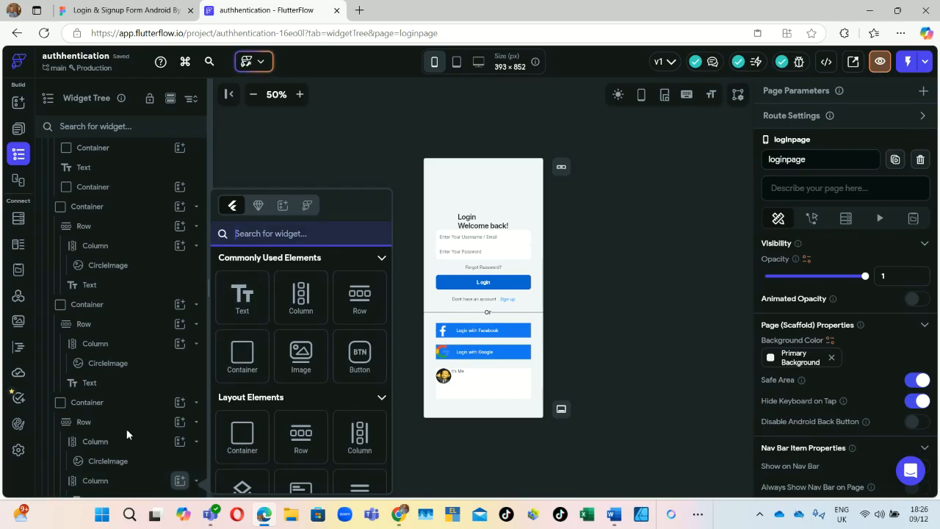
Step: Add a Text widget under It's Me whose text is the profile's first name
{"action": "left_click", "coordinate": [254, 313]}
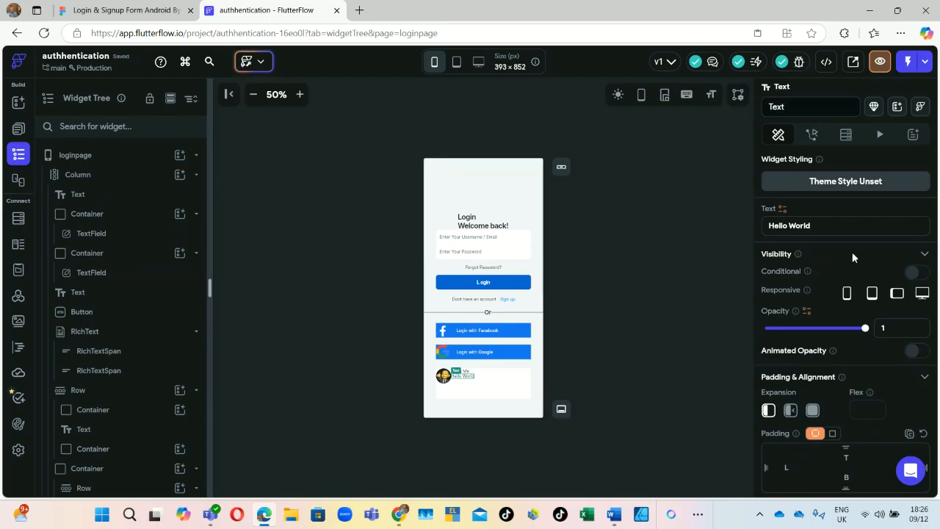
{"action": "key", "text": "ctrl+a"}
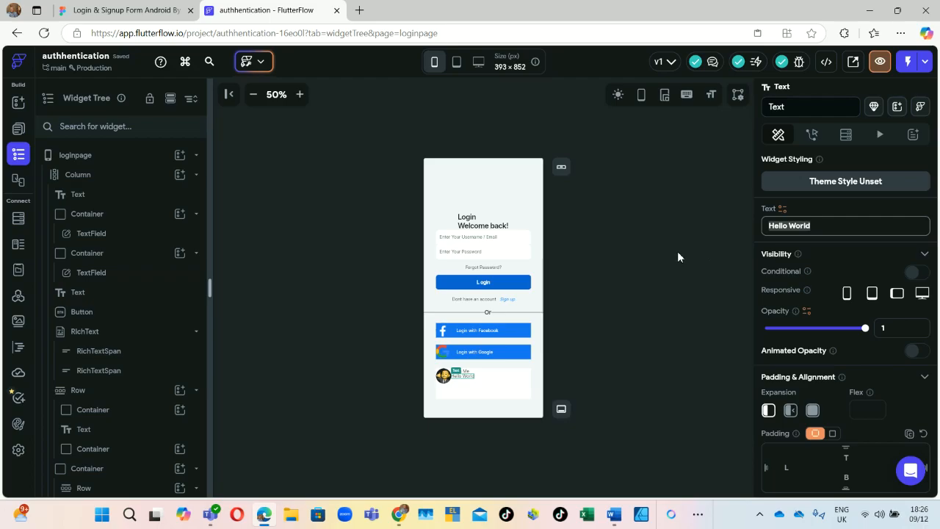
{"action": "type", "text": "CAESVENnMVVaWGgwWDNacGJqVTBNbVptR0FJaUpoSVRRQWFvQVFEU0FRc0tDVWwwNG9DWmN5Qk5aZm9EQVBJRkN3a0FBQUFBQUFEd1B4b0FZZ0RDQVFBPQ=="}
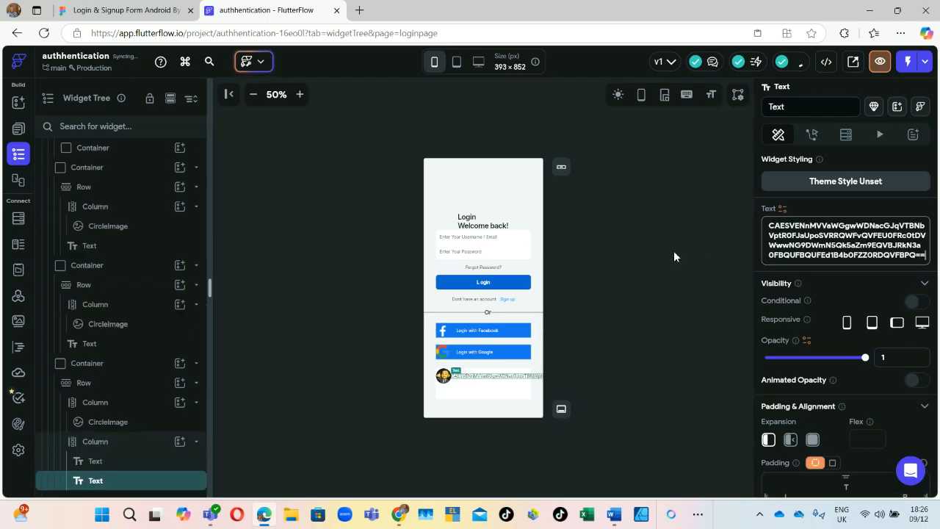
{"action": "key", "text": "ctrl+a"}
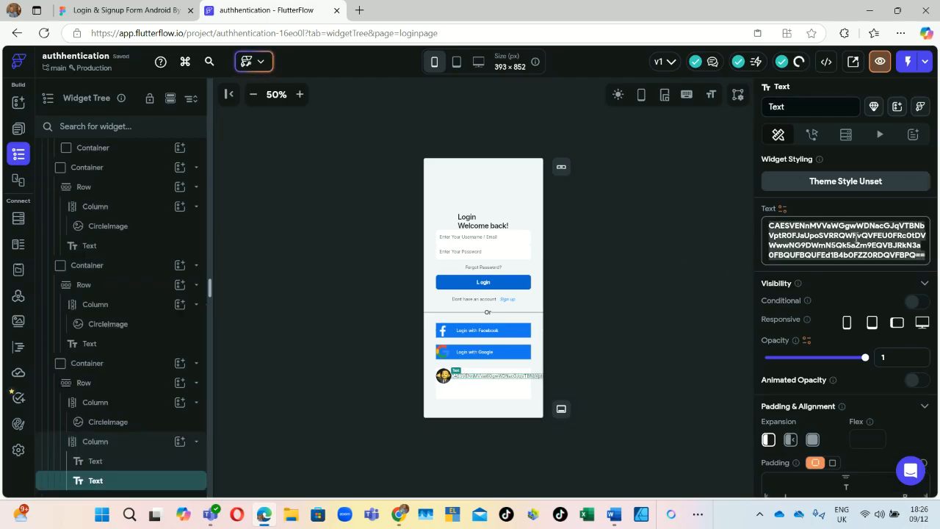
{"action": "key", "text": "BackSpace"}
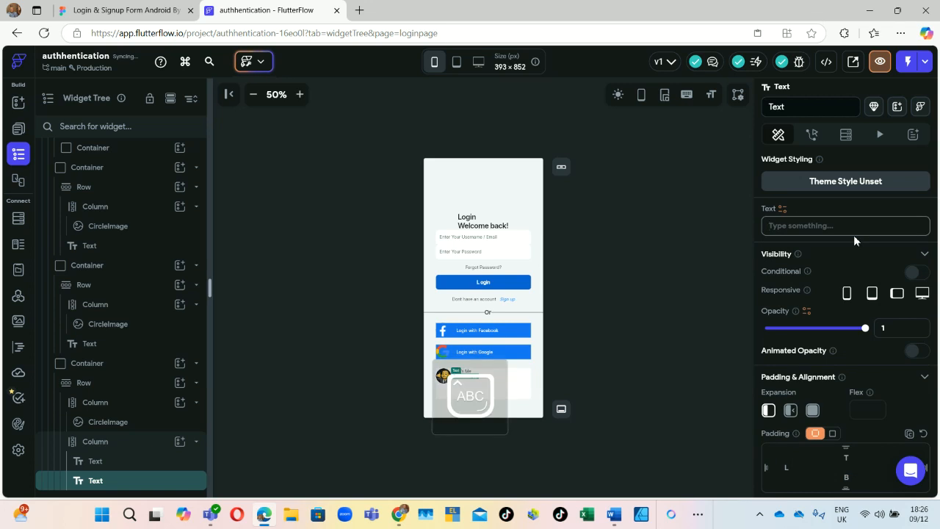
{"action": "type", "text": "Ben"}
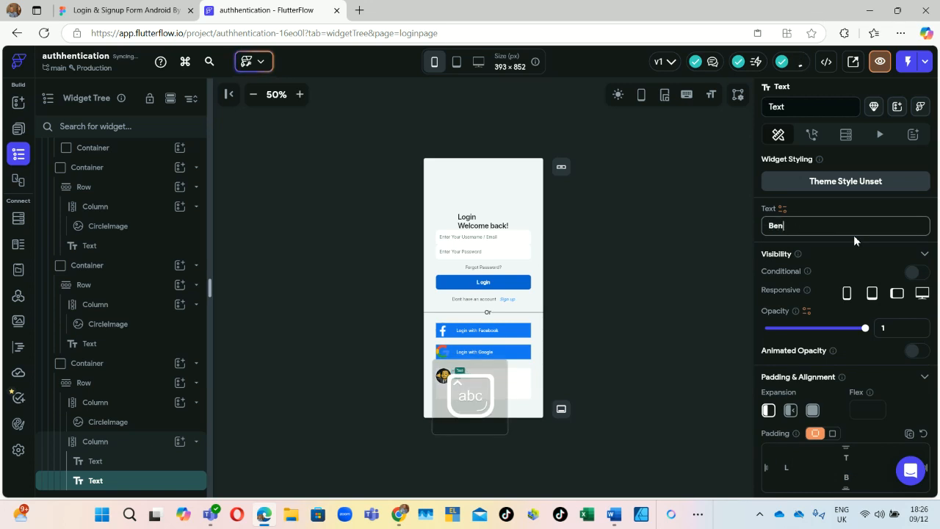
{"action": "type", "text": "jamin"}
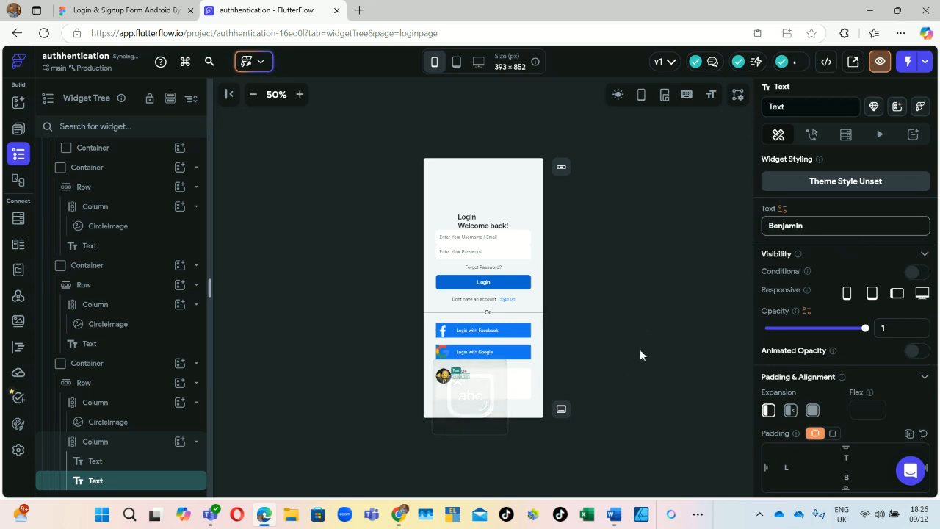
{"action": "left_click", "coordinate": [649, 296]}
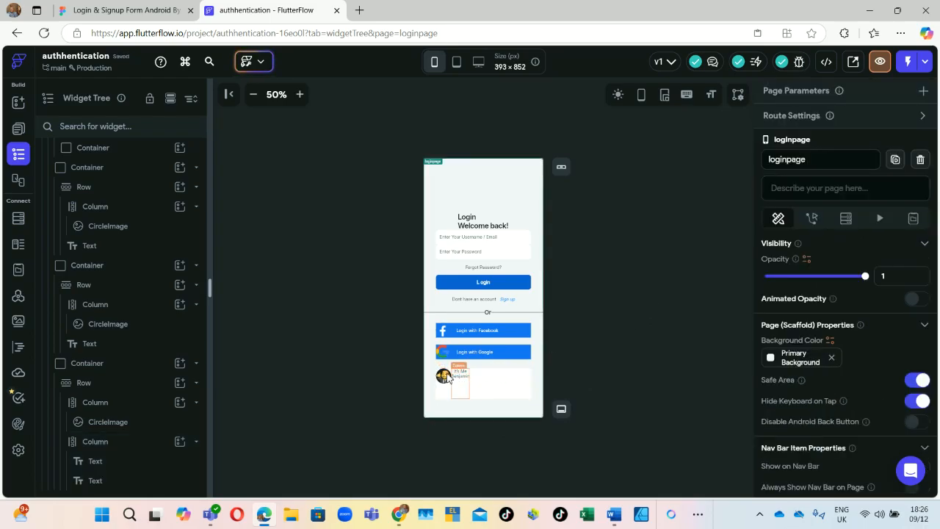
{"action": "left_click", "coordinate": [82, 9]}
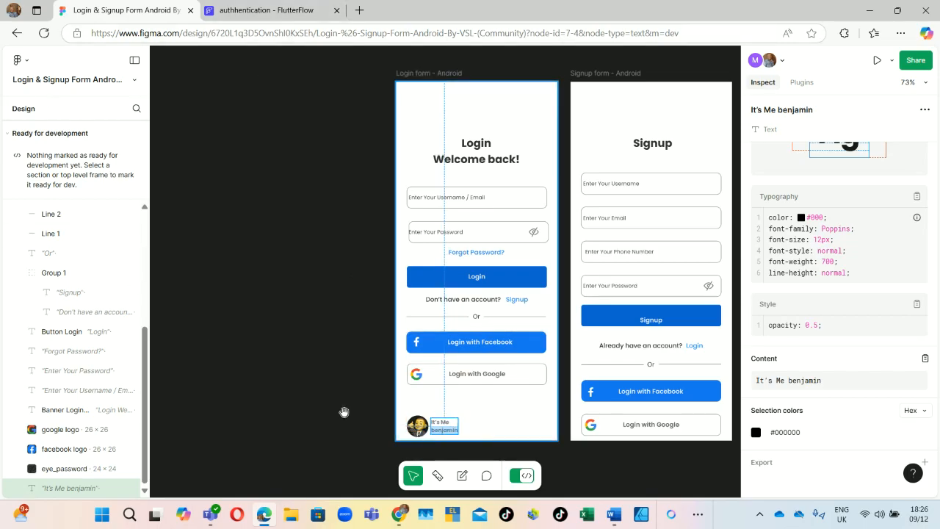
{"action": "left_click", "coordinate": [259, 10]}
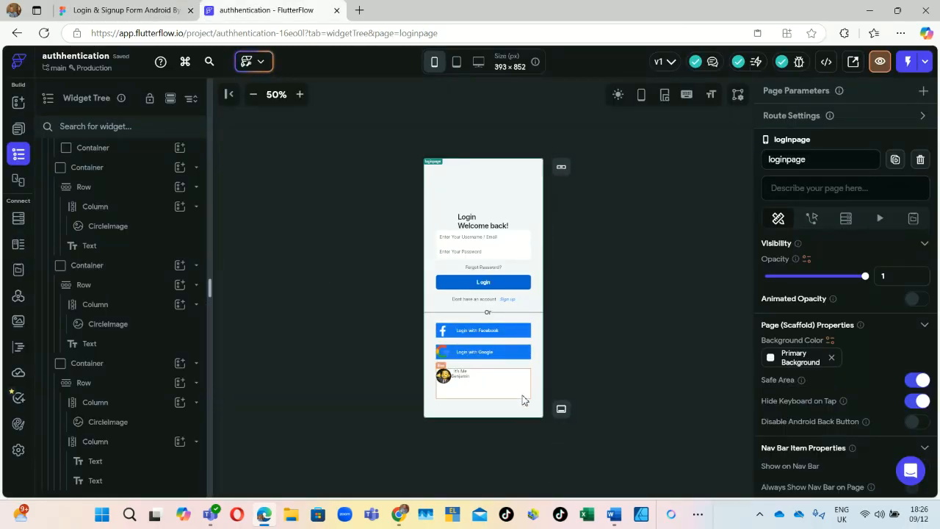
Step: Set the profile text Column's Cross Axis Alignment to Start
{"action": "left_click", "coordinate": [94, 442]}
{"action": "scroll", "coordinate": [809, 294], "scroll_direction": "down", "scroll_amount": 1}
{"action": "scroll", "coordinate": [808, 294], "scroll_direction": "down", "scroll_amount": 4}
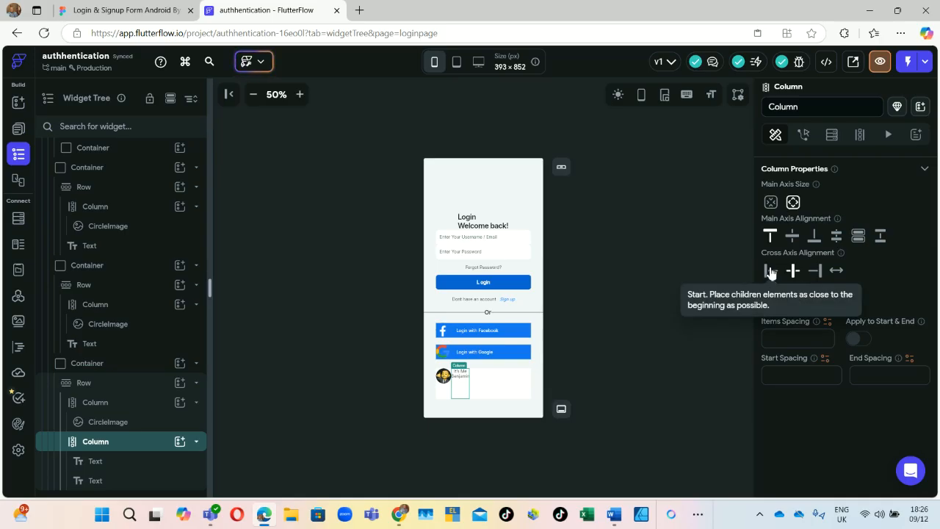
{"action": "left_click", "coordinate": [770, 273]}
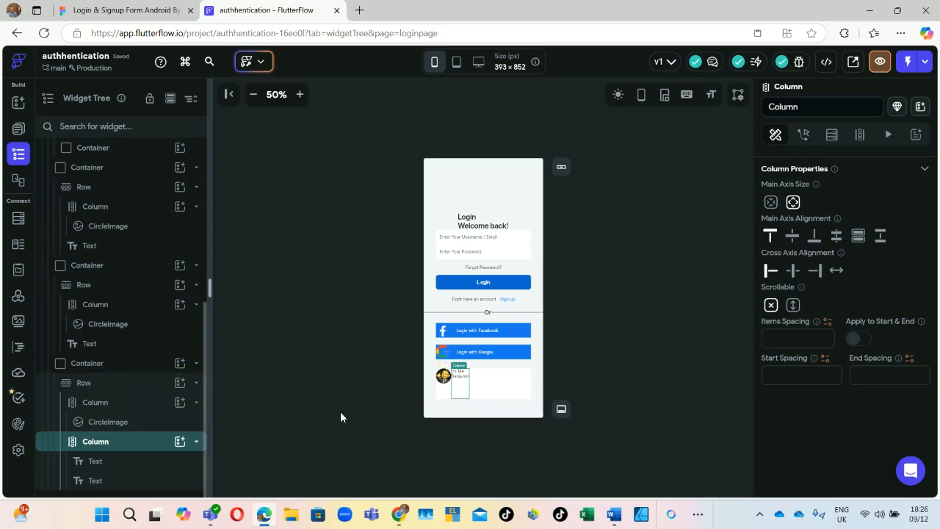
Step: Give that Column 30 px of left padding
{"action": "scroll", "coordinate": [889, 294], "scroll_direction": "up", "scroll_amount": 3}
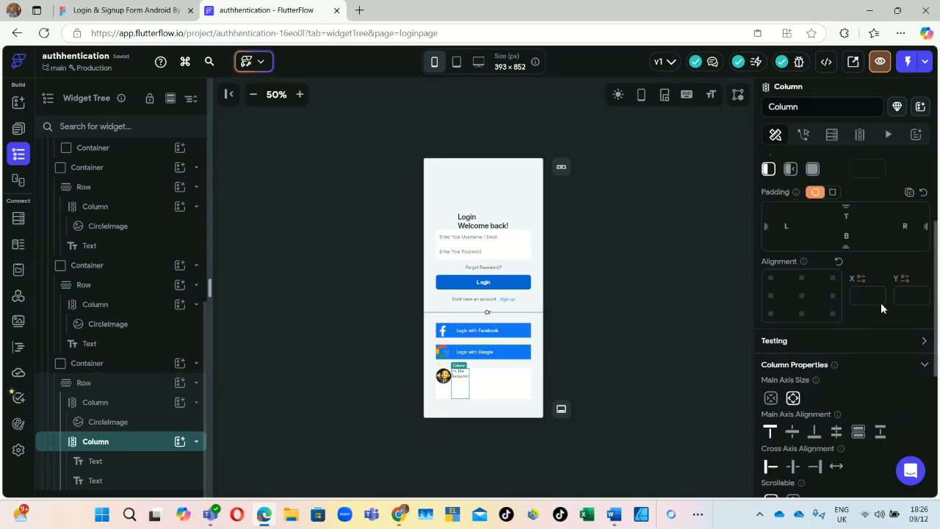
{"action": "left_click", "coordinate": [801, 236]}
{"action": "type", "text": "1"}
{"action": "key", "text": "BackSpace"}
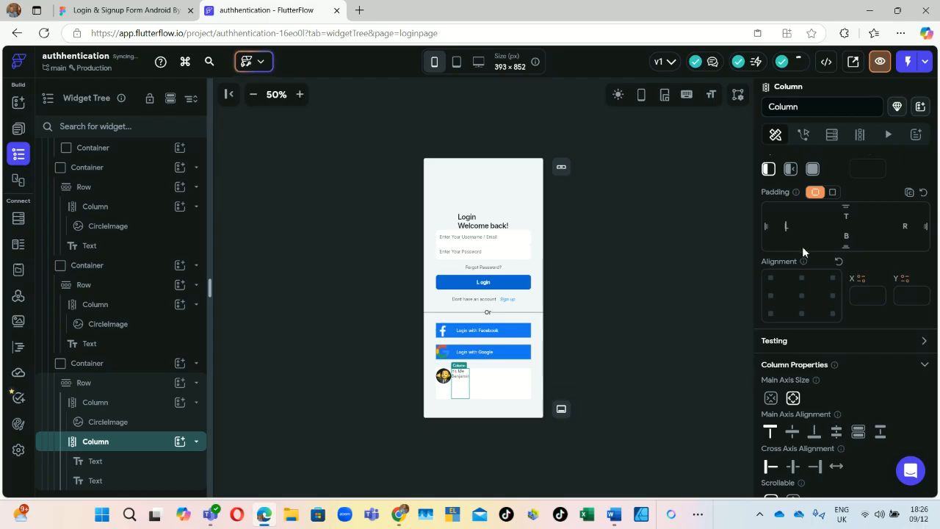
{"action": "type", "text": "30"}
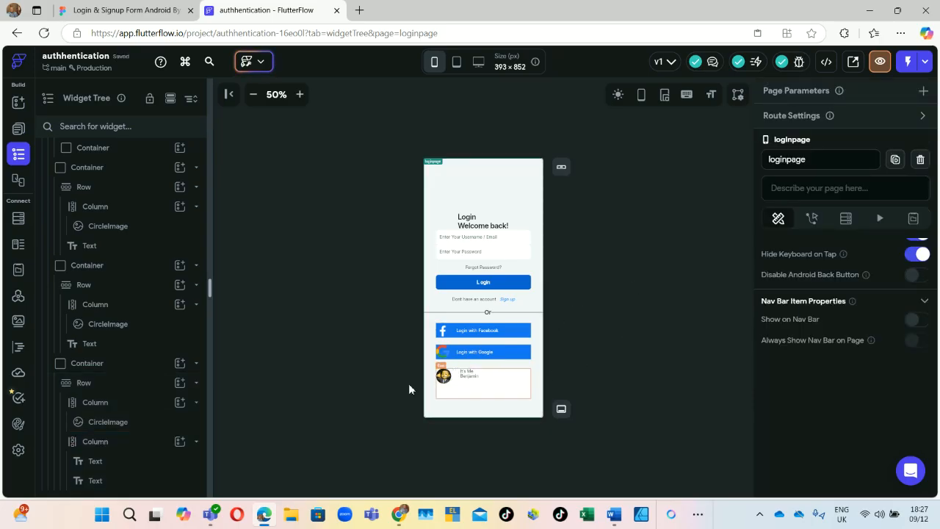
Step: Set the profile Row's Cross Axis Alignment to Stretch
{"action": "left_click", "coordinate": [100, 384]}
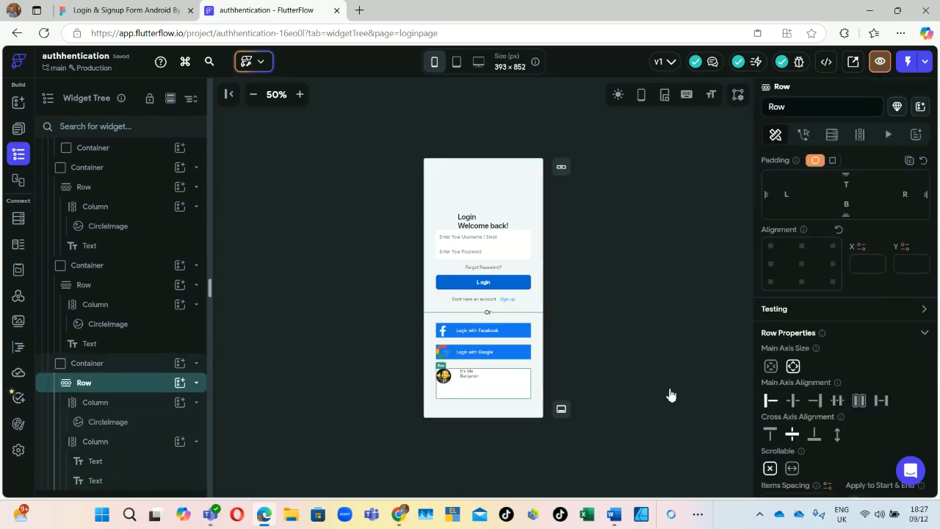
{"action": "left_click", "coordinate": [814, 436]}
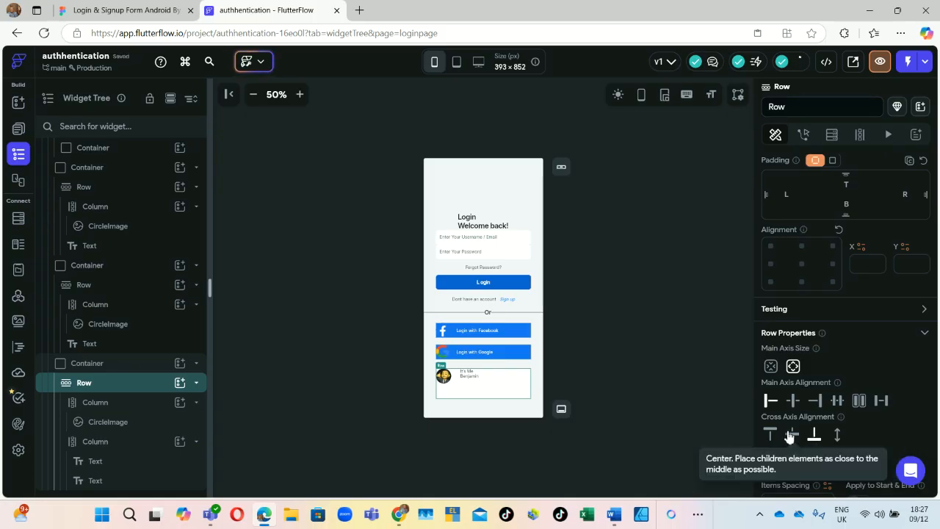
{"action": "left_click", "coordinate": [789, 435]}
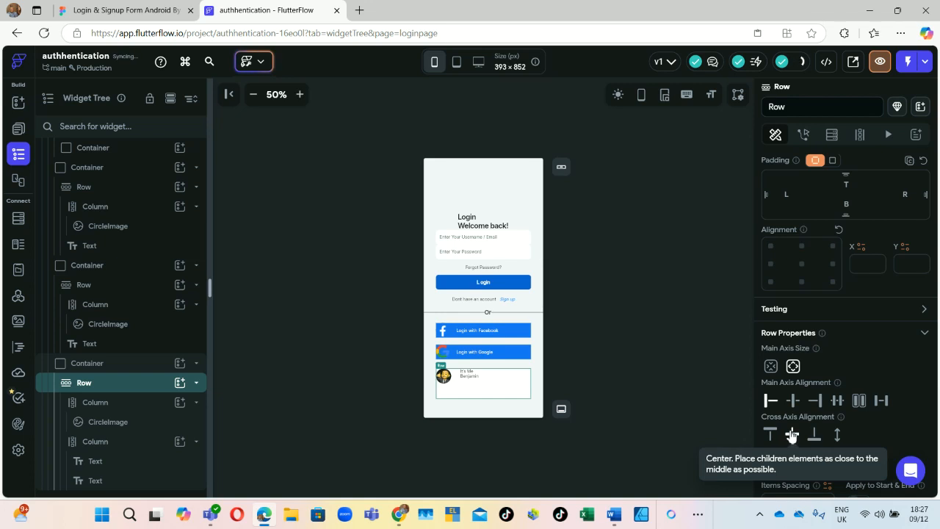
{"action": "left_click", "coordinate": [838, 436]}
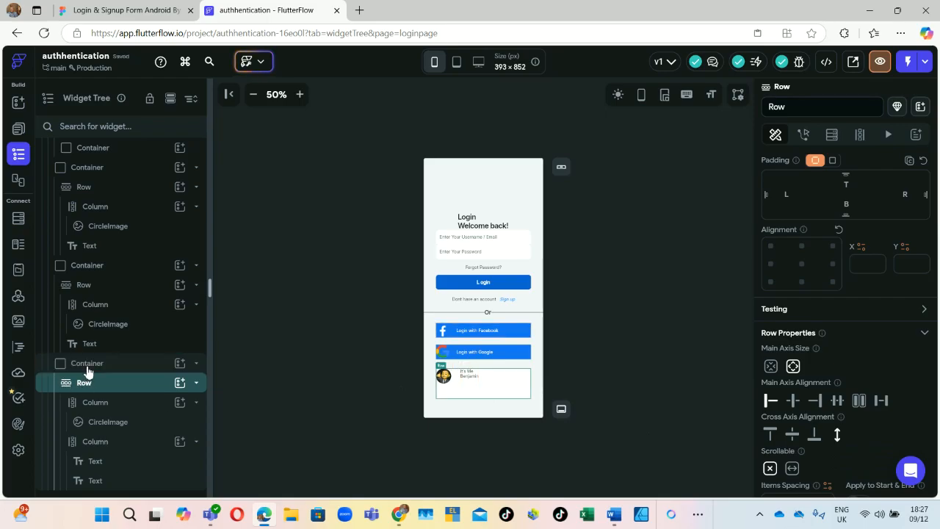
Step: Set the profile card Container's alignment to bottom centre (X 0, Y 1)
{"action": "left_click", "coordinate": [86, 368]}
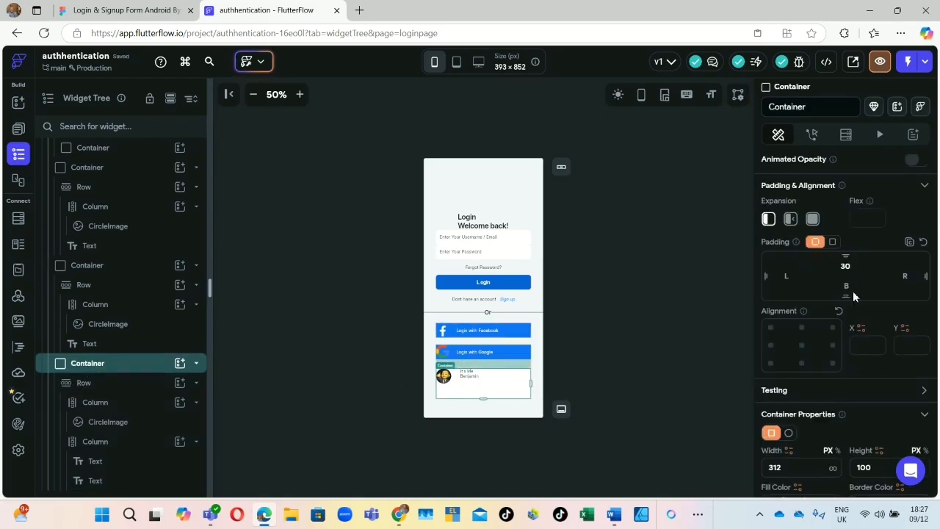
{"action": "left_click", "coordinate": [800, 364]}
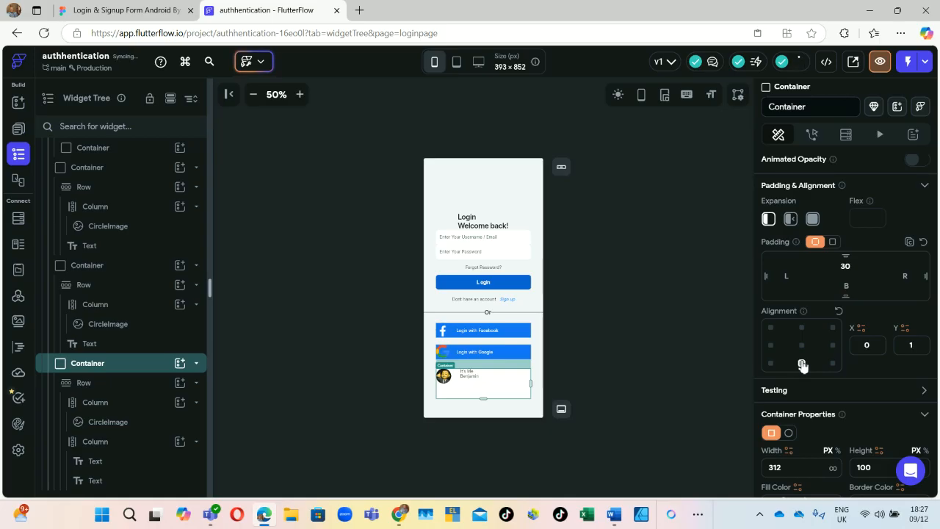
{"action": "left_click", "coordinate": [602, 297]}
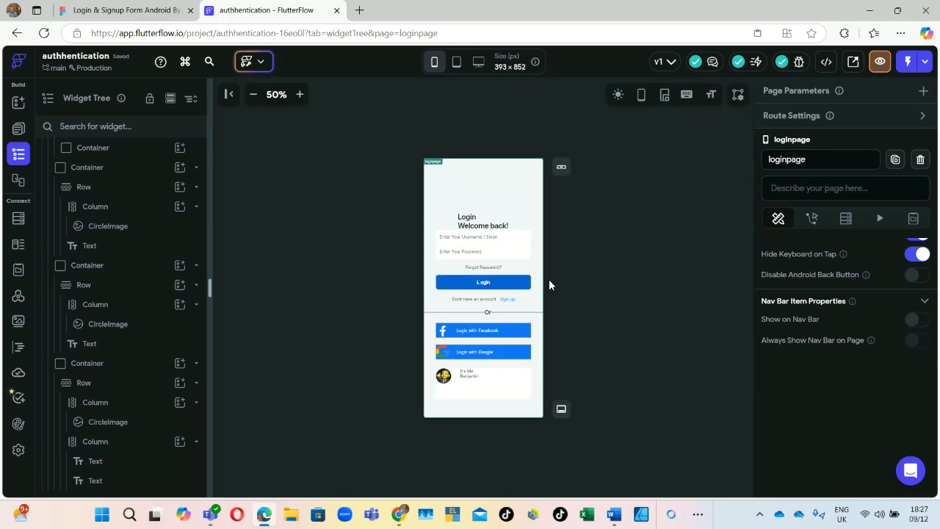
Step: Launch Preview App and check the loading preview tab against the Figma design
{"action": "left_click", "coordinate": [881, 63]}
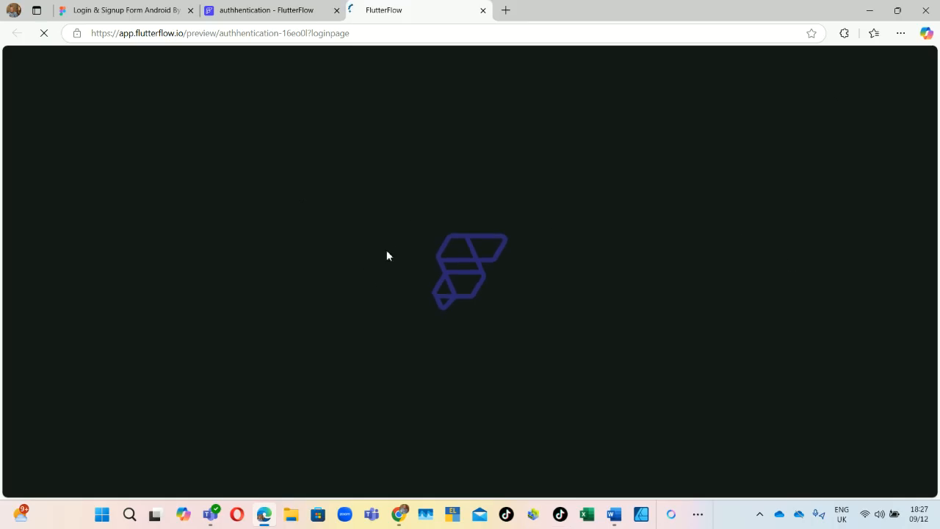
{"action": "left_click", "coordinate": [131, 9]}
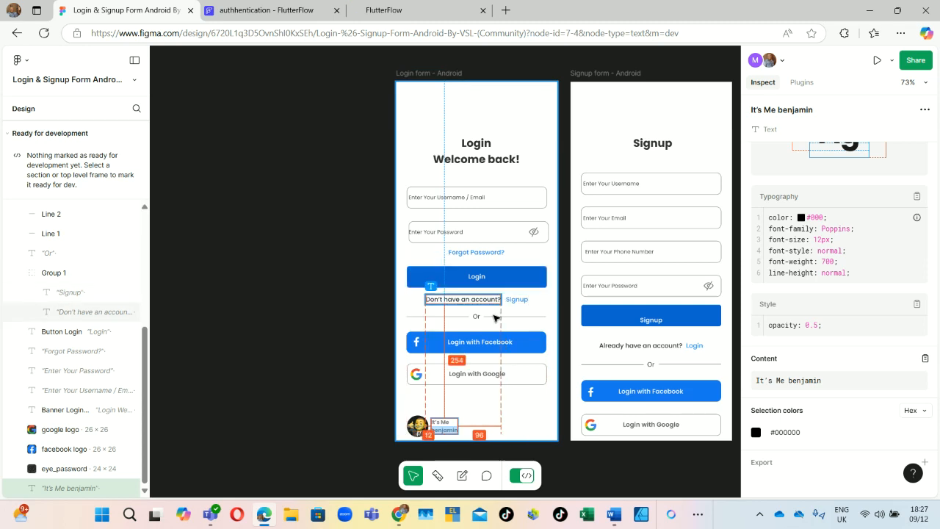
{"action": "left_click", "coordinate": [400, 11]}
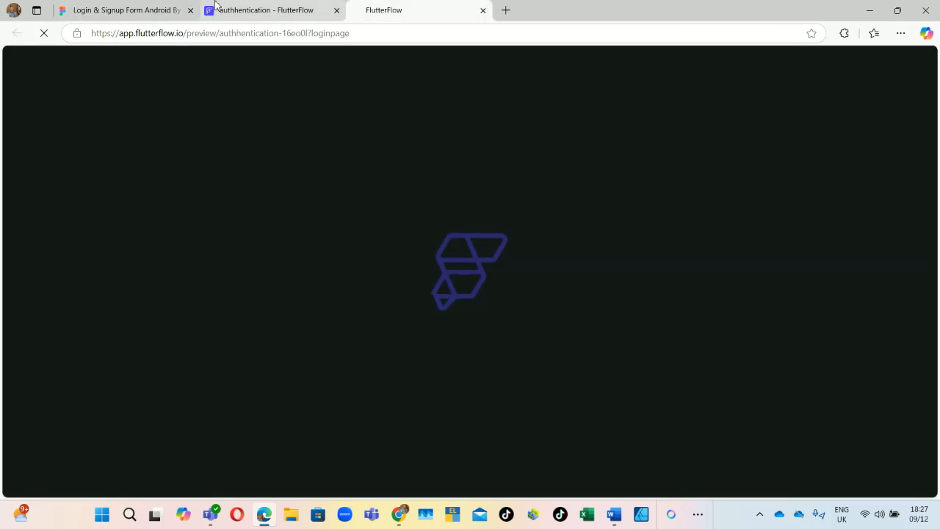
{"action": "left_click", "coordinate": [289, 9]}
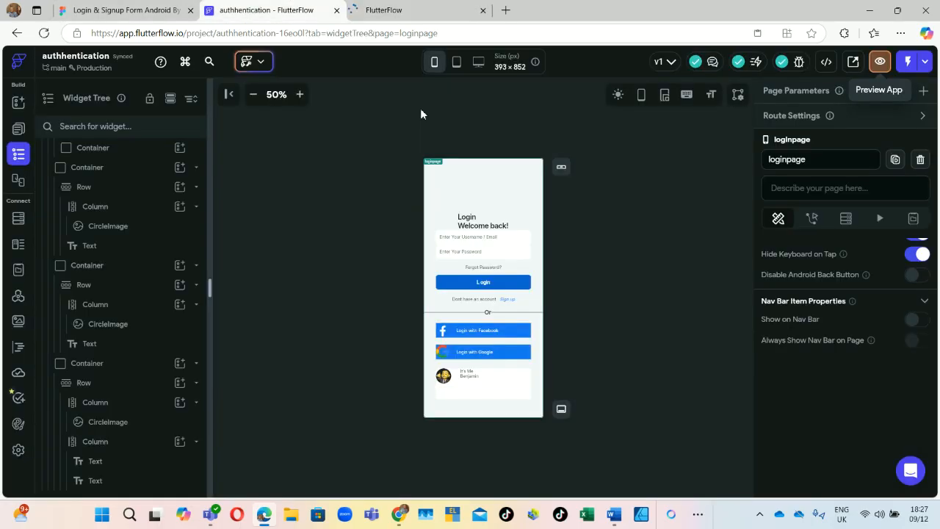
{"action": "left_click", "coordinate": [397, 9]}
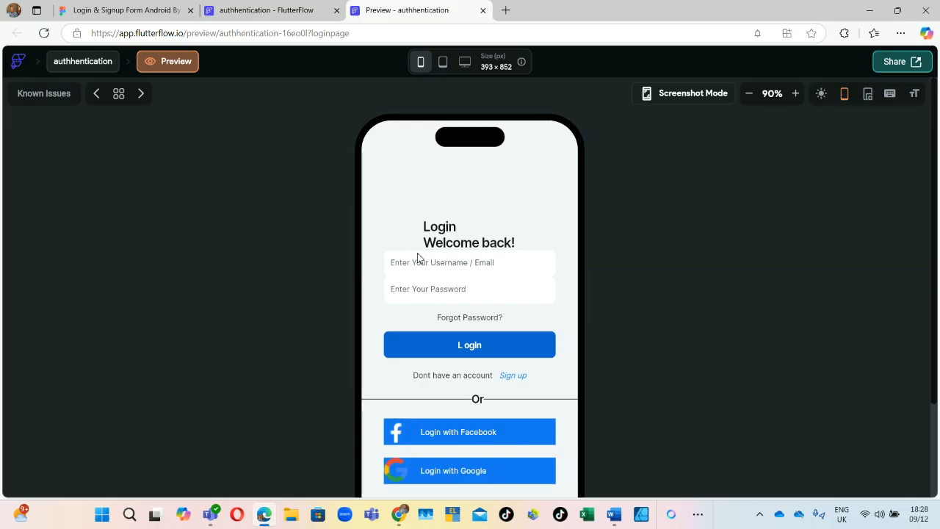
{"action": "scroll", "coordinate": [523, 342], "scroll_direction": "down", "scroll_amount": 2}
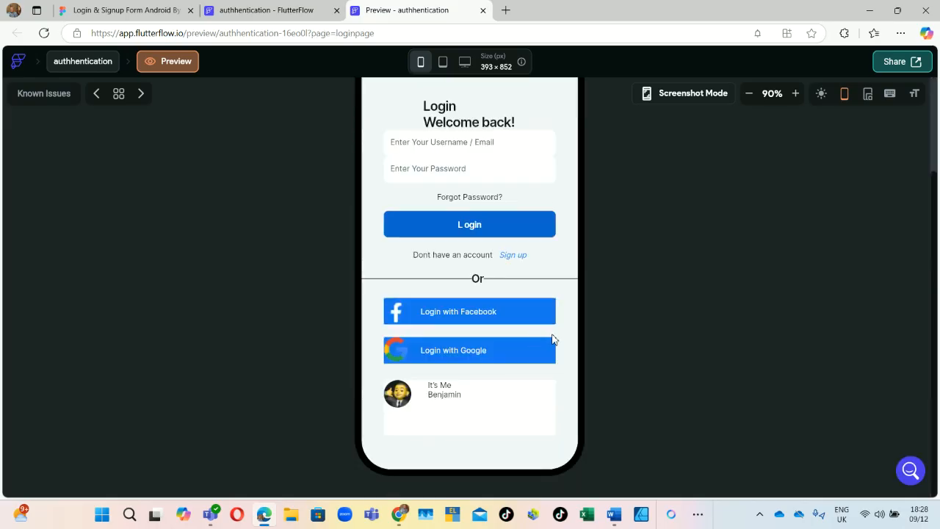
{"action": "scroll", "coordinate": [534, 341], "scroll_direction": "up", "scroll_amount": 2}
{"action": "scroll", "coordinate": [517, 330], "scroll_direction": "down", "scroll_amount": 1}
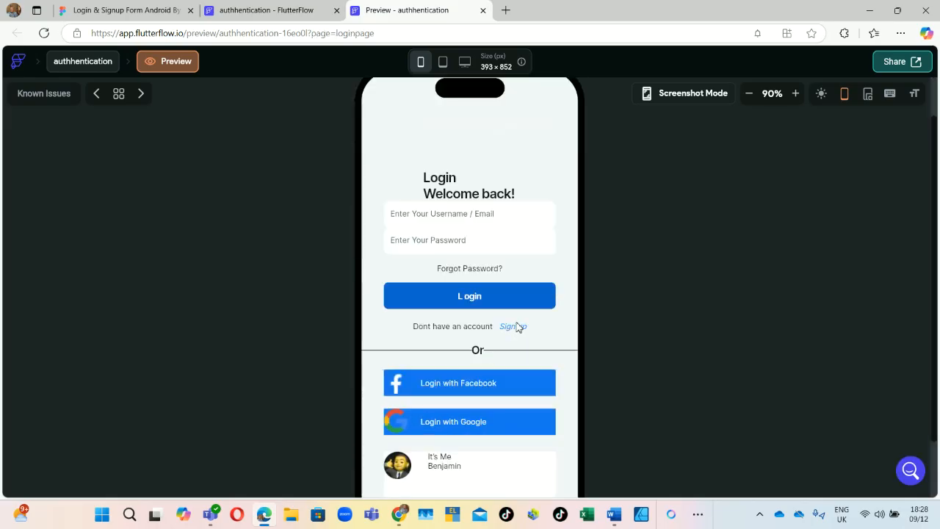
{"action": "scroll", "coordinate": [522, 322], "scroll_direction": "down", "scroll_amount": 1}
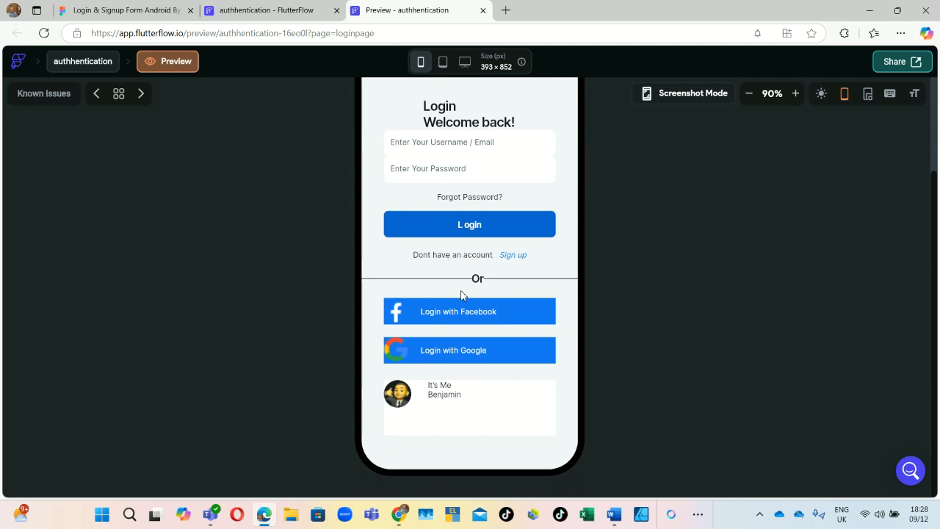
{"action": "scroll", "coordinate": [470, 299], "scroll_direction": "up", "scroll_amount": 1}
{"action": "scroll", "coordinate": [529, 299], "scroll_direction": "up", "scroll_amount": 1}
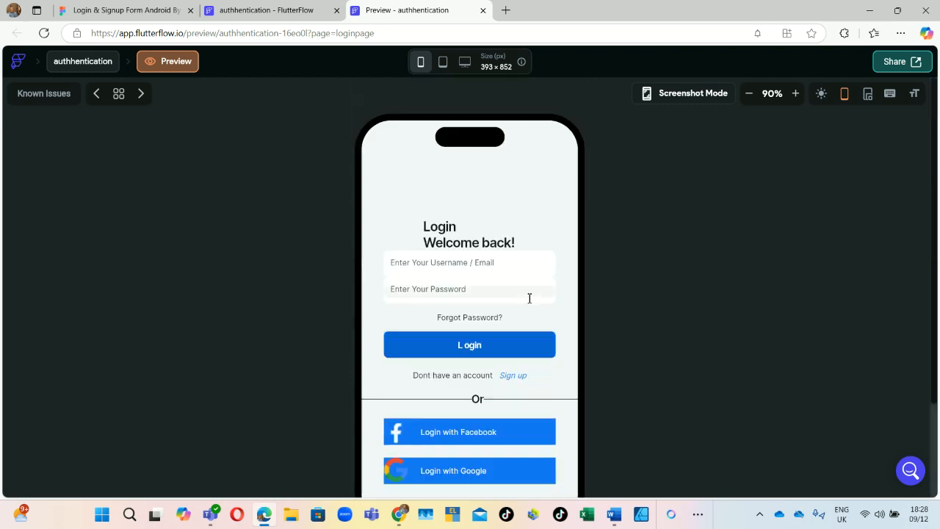
{"action": "scroll", "coordinate": [500, 264], "scroll_direction": "down", "scroll_amount": 2}
{"action": "left_click", "coordinate": [156, 10]}
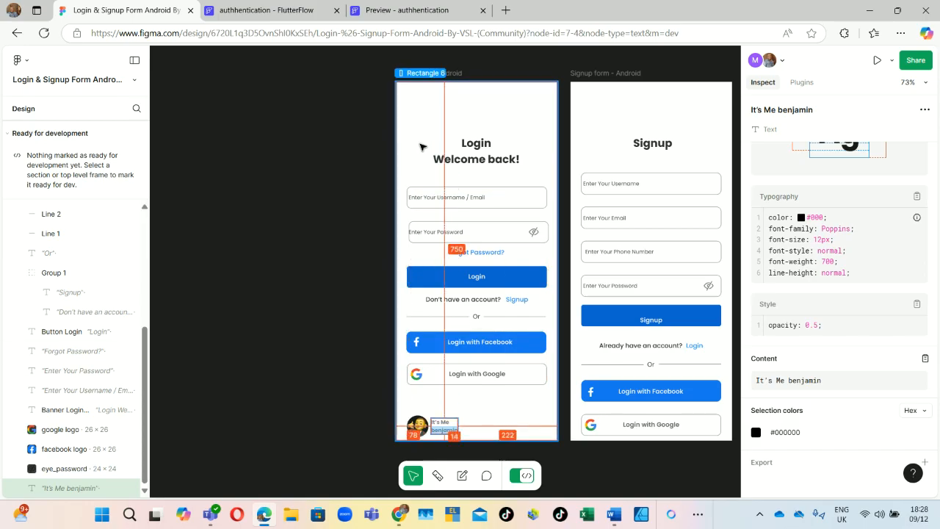
{"action": "left_click", "coordinate": [433, 194]}
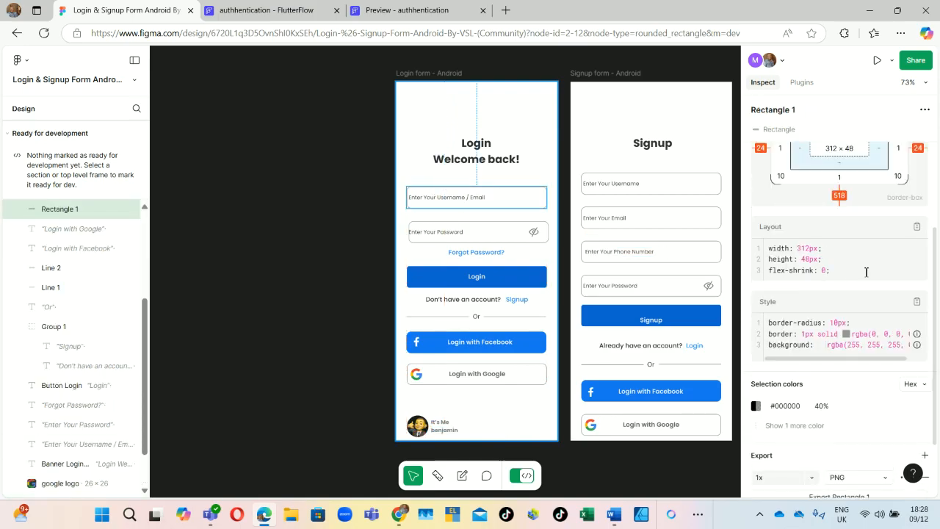
{"action": "scroll", "coordinate": [852, 273], "scroll_direction": "down", "scroll_amount": 2}
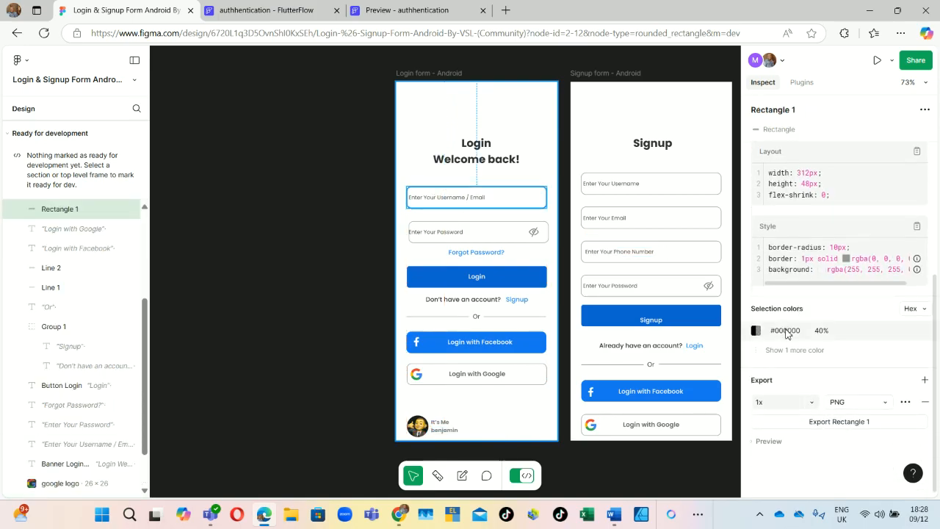
{"action": "left_click", "coordinate": [400, 10]}
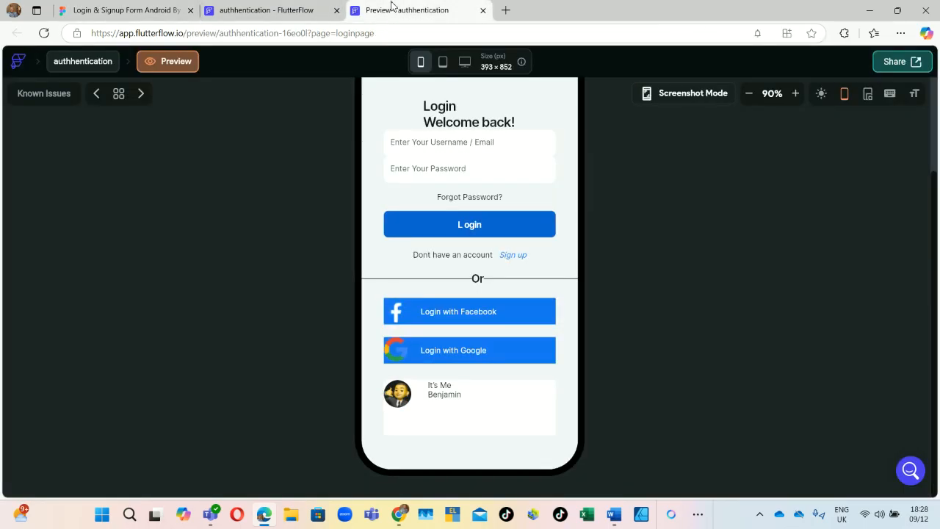
{"action": "scroll", "coordinate": [549, 272], "scroll_direction": "up", "scroll_amount": 3}
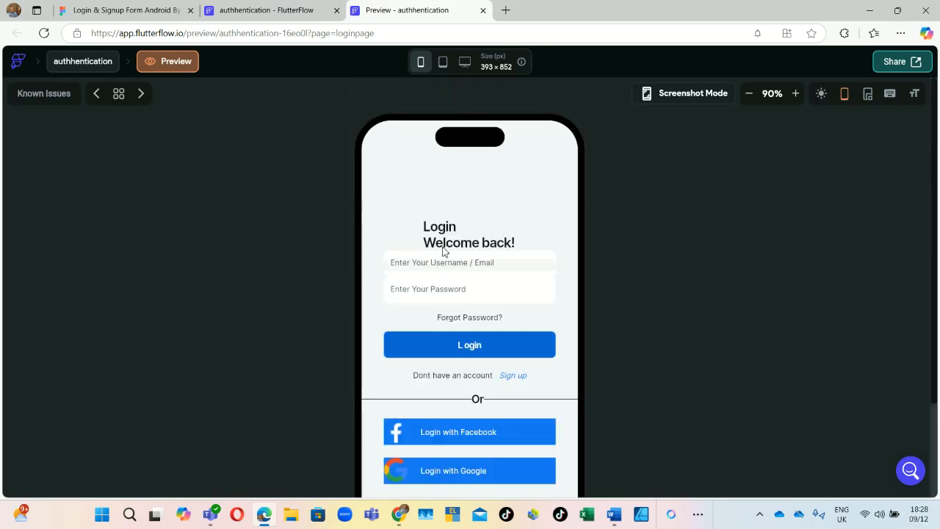
Step: Give the username field's container 12 px top and bottom padding in the editor
{"action": "left_click", "coordinate": [266, 10]}
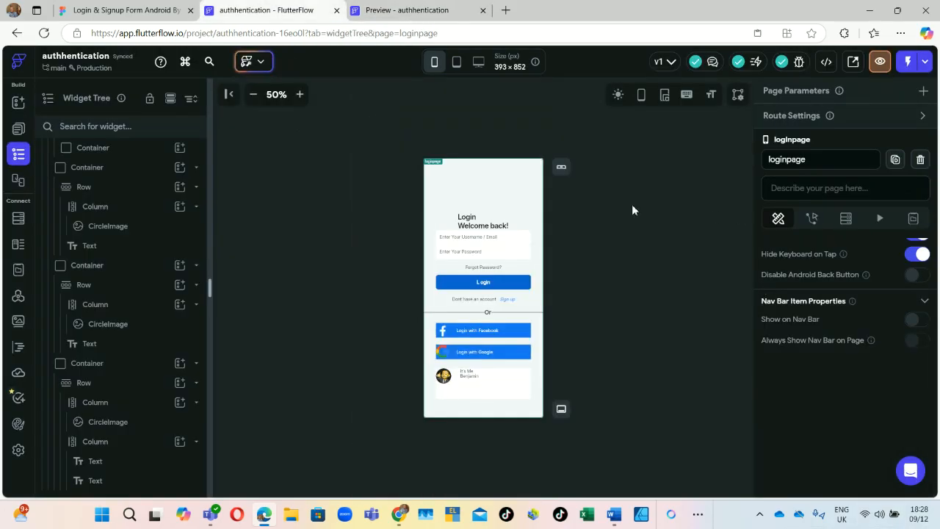
{"action": "left_click", "coordinate": [499, 238]}
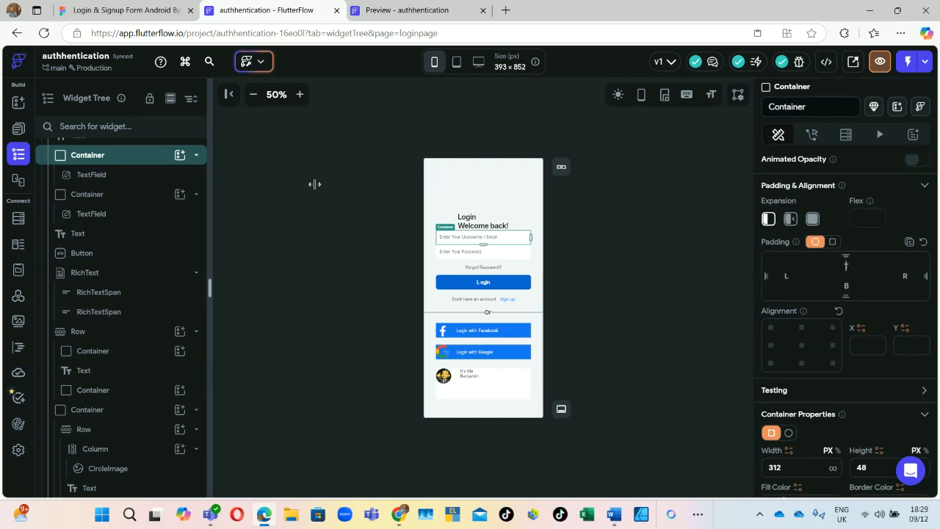
{"action": "type", "text": "12"}
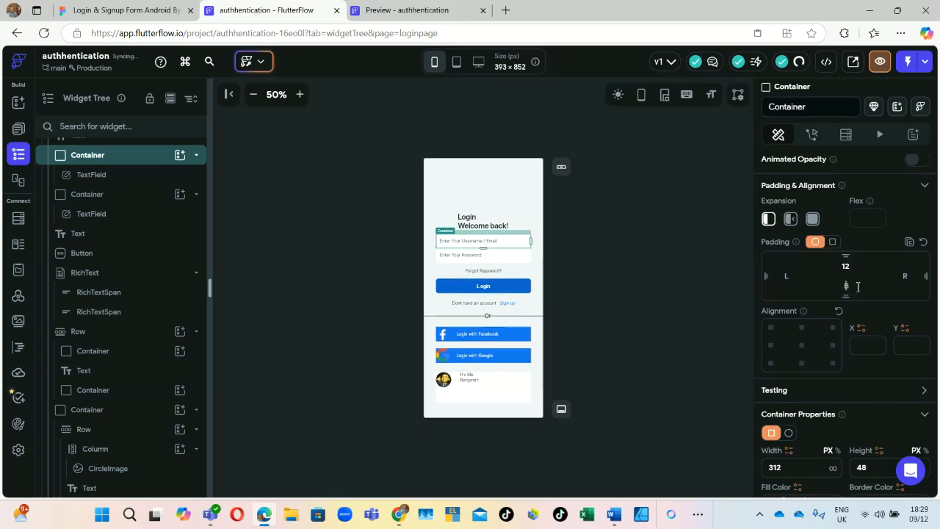
{"action": "type", "text": "12"}
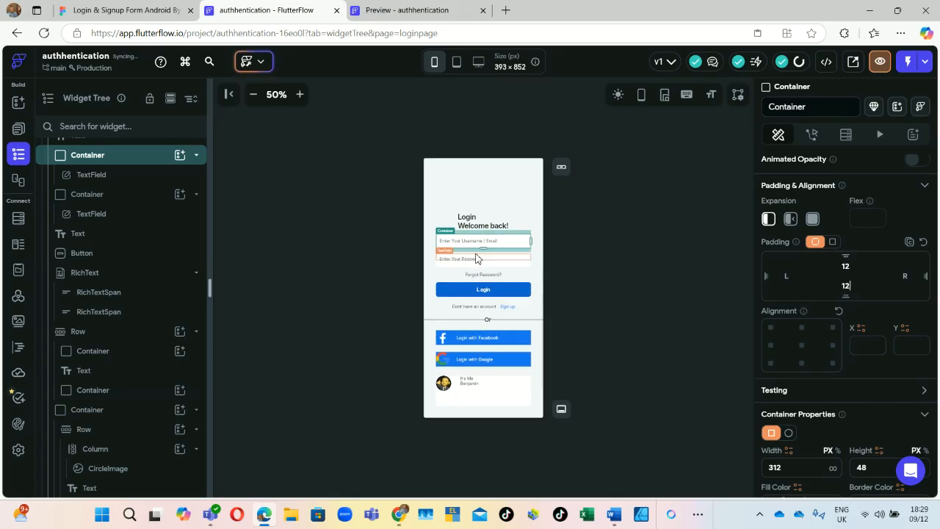
Step: Look at the username container's border colour option without changing it, then select the password field
{"action": "left_click", "coordinate": [485, 257]}
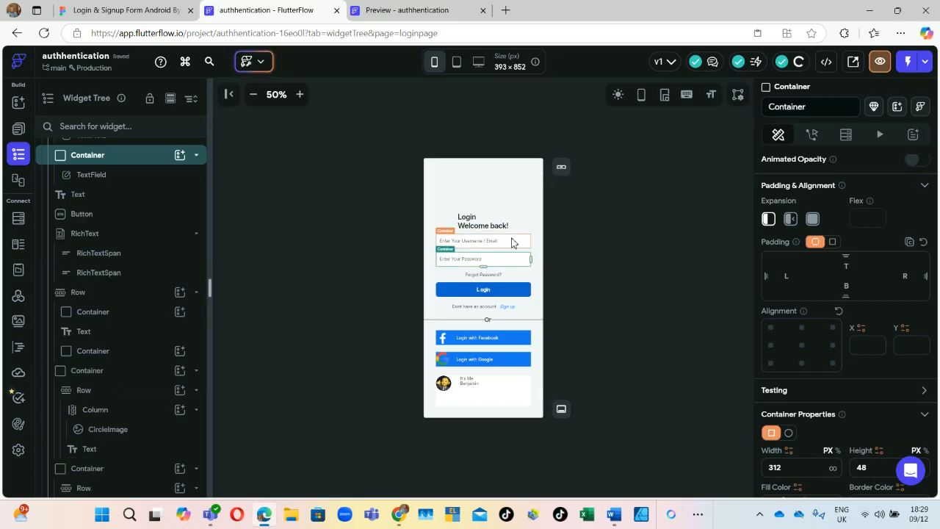
{"action": "left_click", "coordinate": [512, 242]}
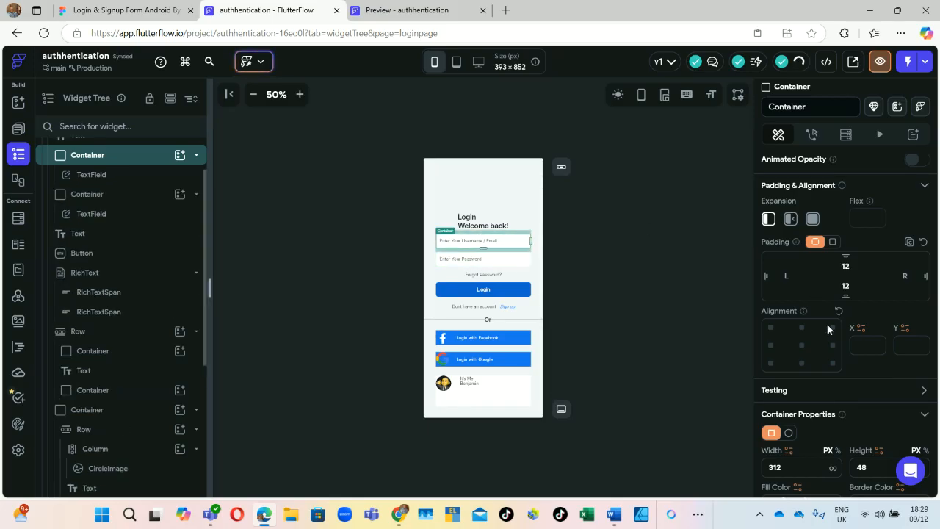
{"action": "scroll", "coordinate": [827, 324], "scroll_direction": "down", "scroll_amount": 3}
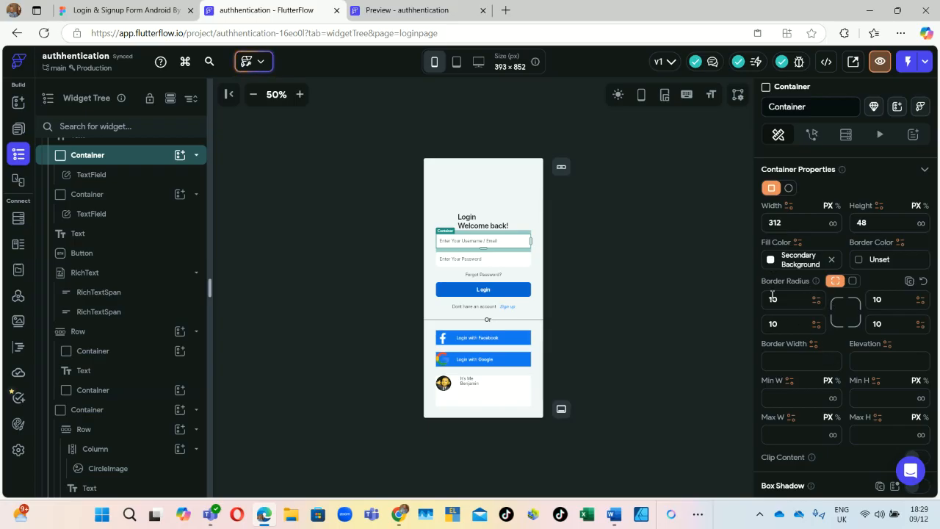
{"action": "left_click", "coordinate": [861, 261]}
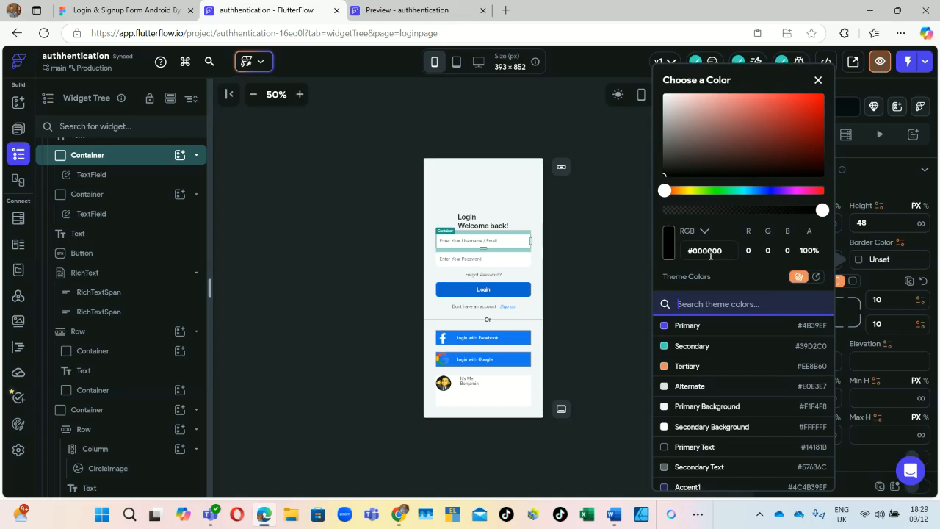
{"action": "left_click", "coordinate": [602, 254]}
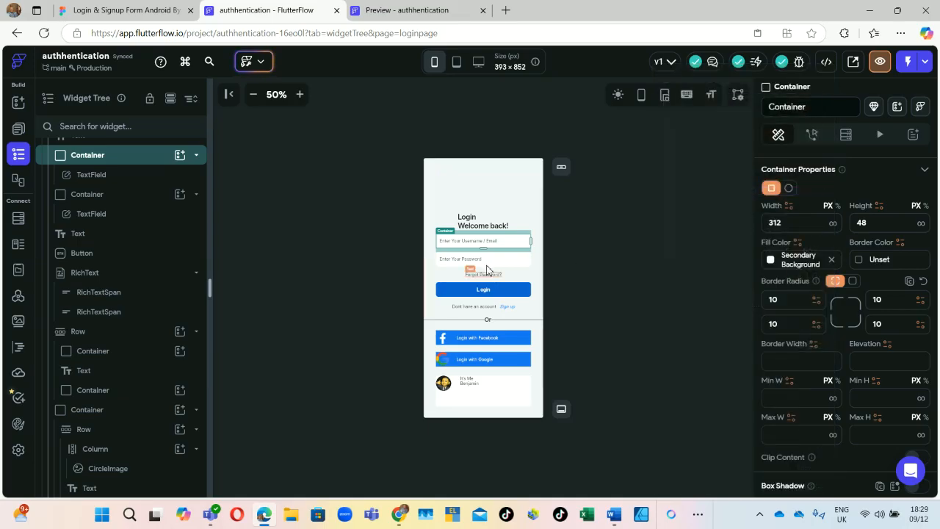
{"action": "left_click", "coordinate": [83, 213]}
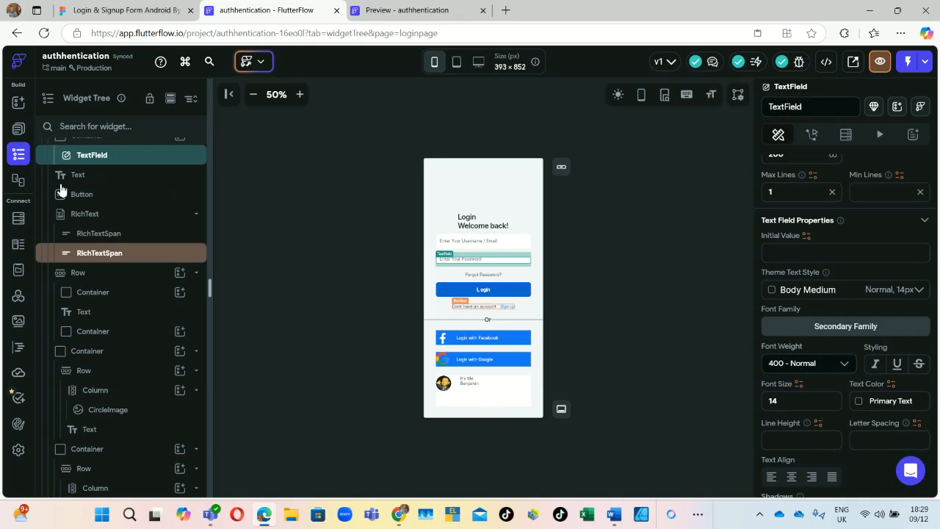
Step: Select the rounded Container that wraps the username field
{"action": "scroll", "coordinate": [100, 235], "scroll_direction": "up", "scroll_amount": 3}
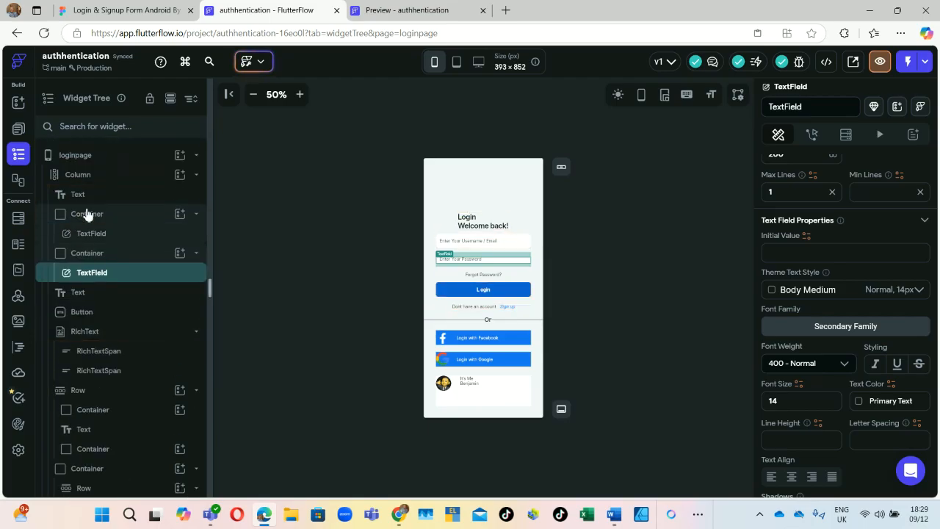
{"action": "left_click", "coordinate": [88, 214]}
{"action": "scroll", "coordinate": [100, 331], "scroll_direction": "down", "scroll_amount": 1}
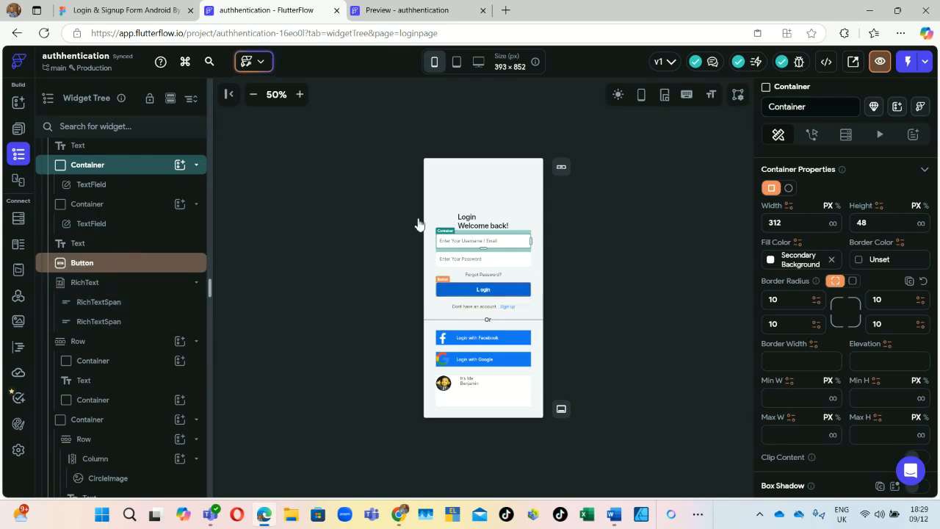
{"action": "scroll", "coordinate": [121, 281], "scroll_direction": "up", "scroll_amount": 1}
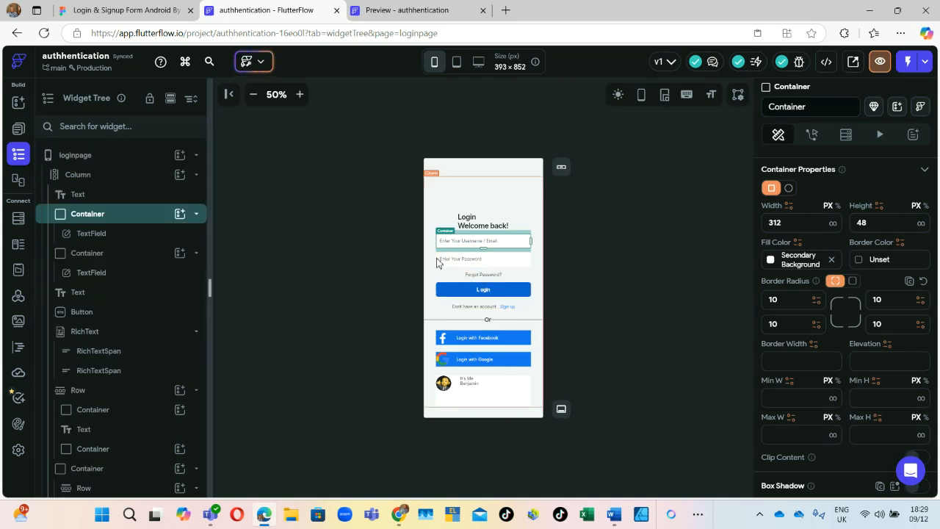
{"action": "left_click", "coordinate": [438, 265]}
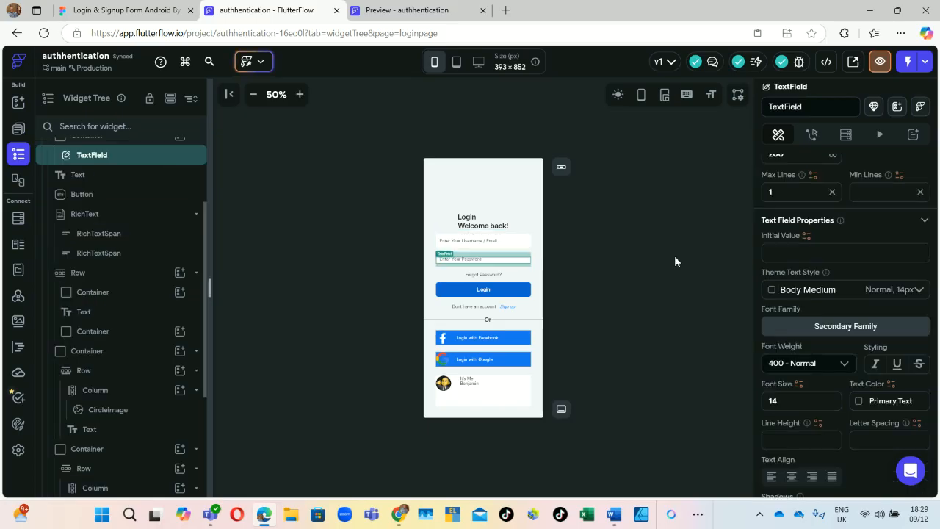
{"action": "left_click", "coordinate": [616, 261]}
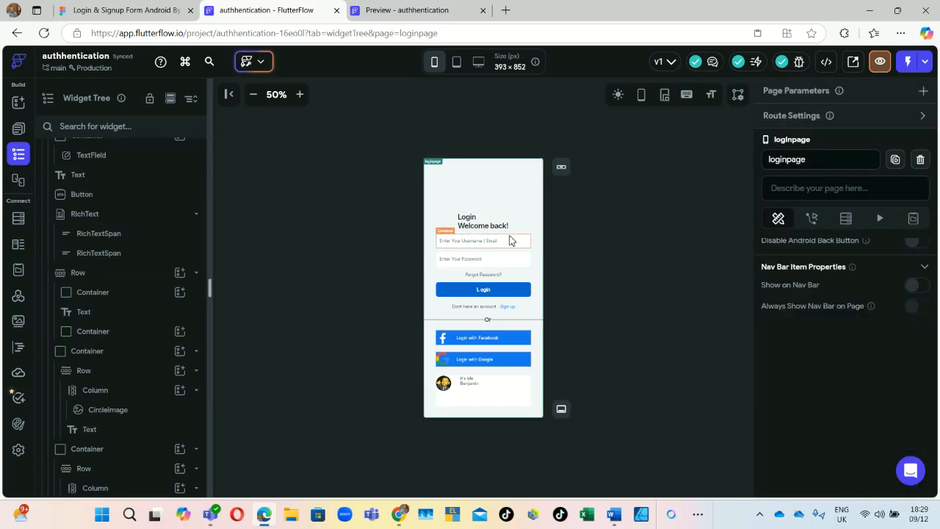
{"action": "left_click", "coordinate": [512, 240]}
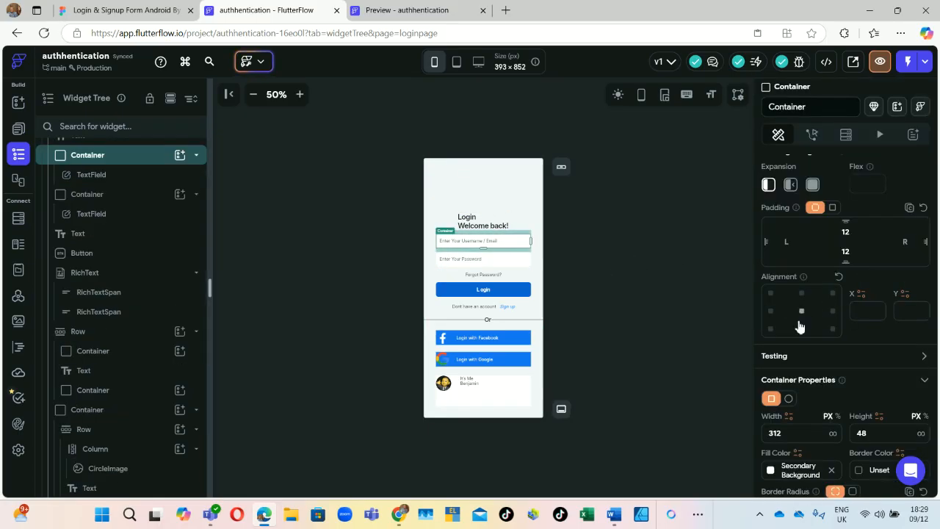
Step: Set the username container's border width to 1 and show the login page preview
{"action": "scroll", "coordinate": [799, 327], "scroll_direction": "down", "scroll_amount": 2}
{"action": "scroll", "coordinate": [799, 308], "scroll_direction": "down", "scroll_amount": 2}
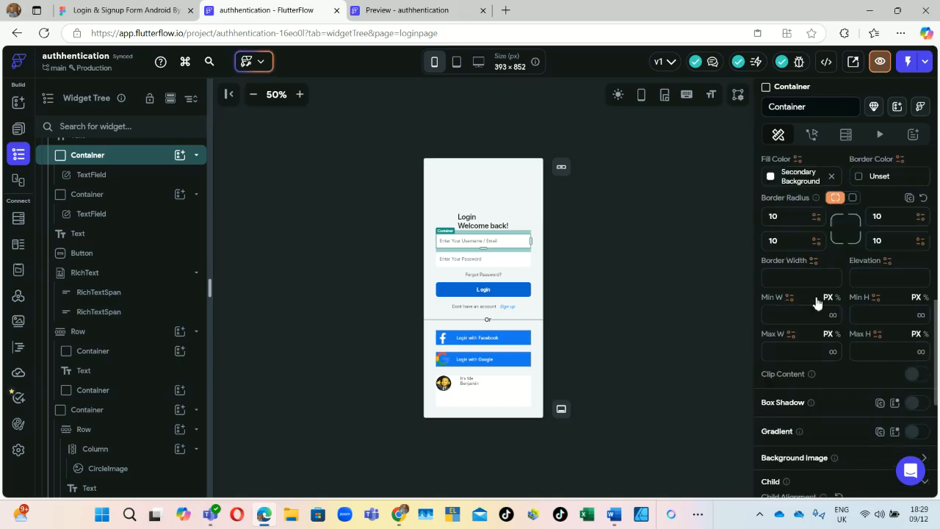
{"action": "left_click", "coordinate": [803, 278]}
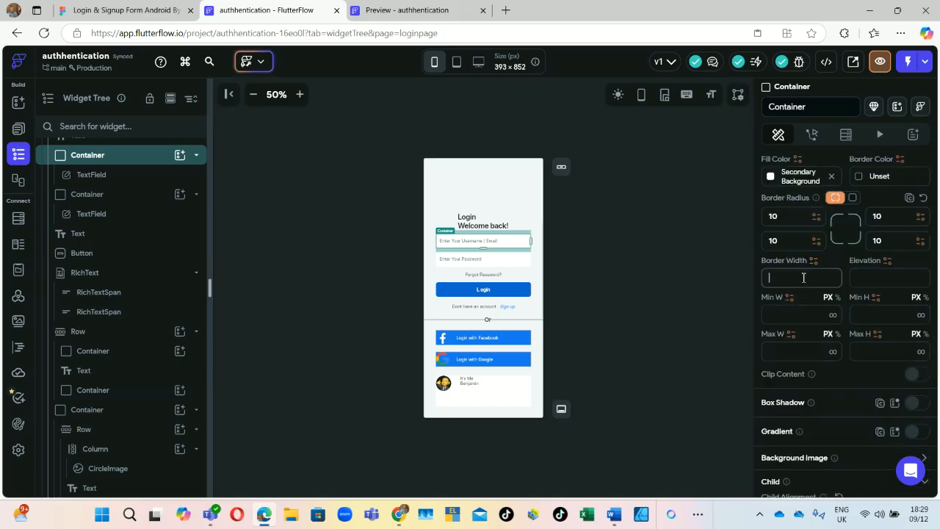
{"action": "type", "text": "1"}
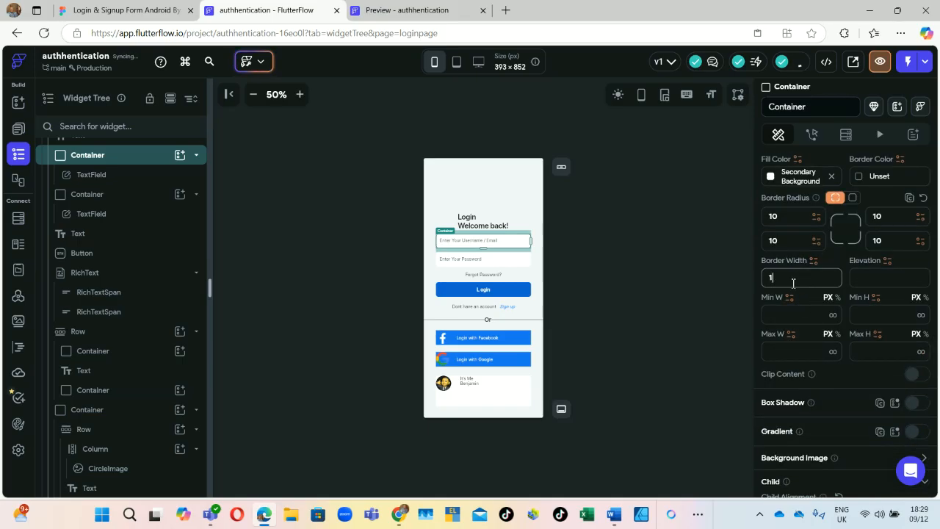
{"action": "left_click", "coordinate": [690, 289]}
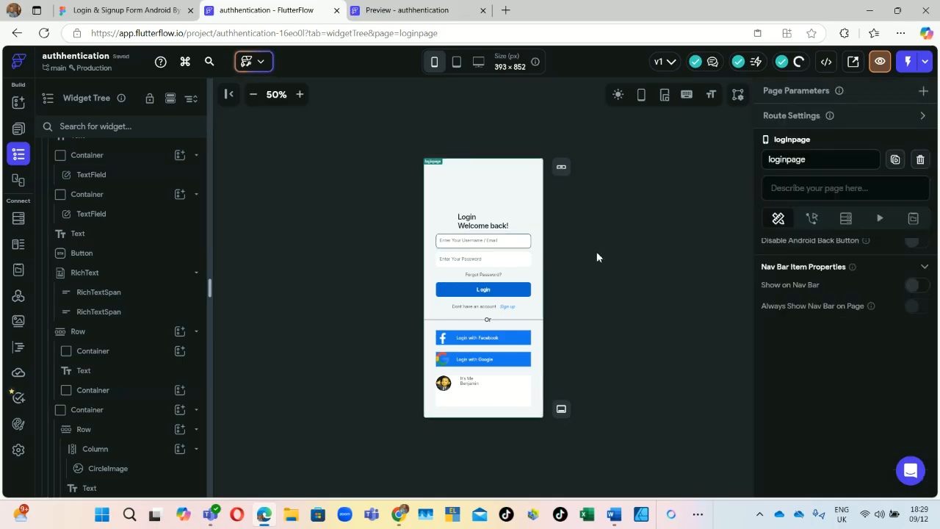
{"action": "left_click", "coordinate": [431, 9]}
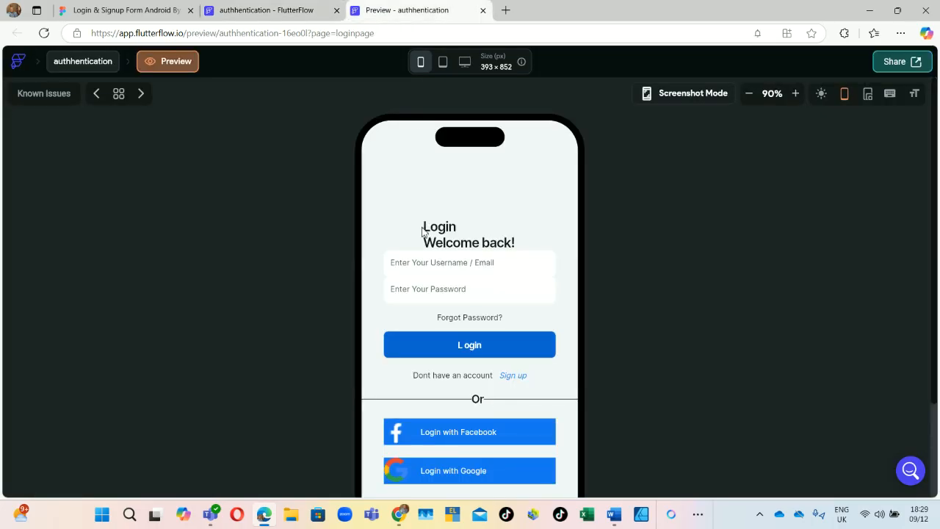
Step: Set the password field container's border width to 1 and go back to the preview
{"action": "left_click", "coordinate": [248, 9]}
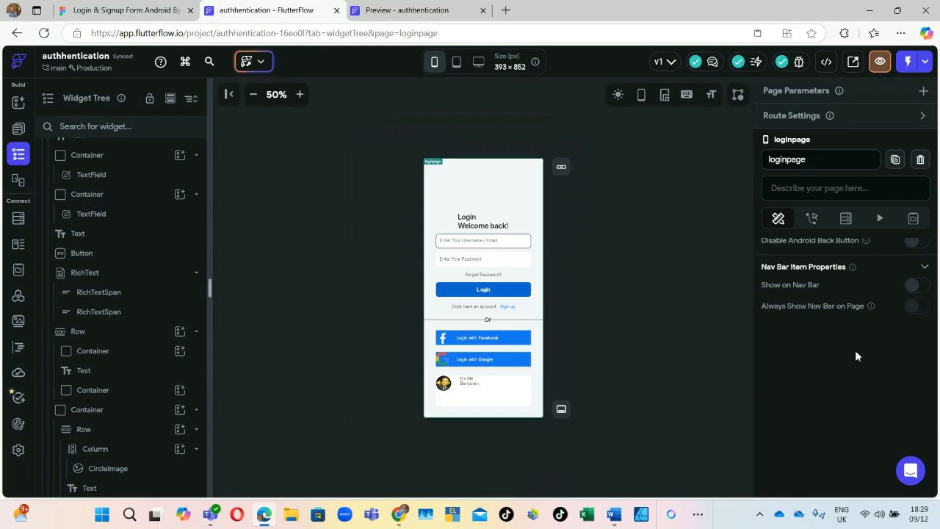
{"action": "left_click", "coordinate": [473, 261]}
{"action": "scroll", "coordinate": [801, 360], "scroll_direction": "down", "scroll_amount": 4}
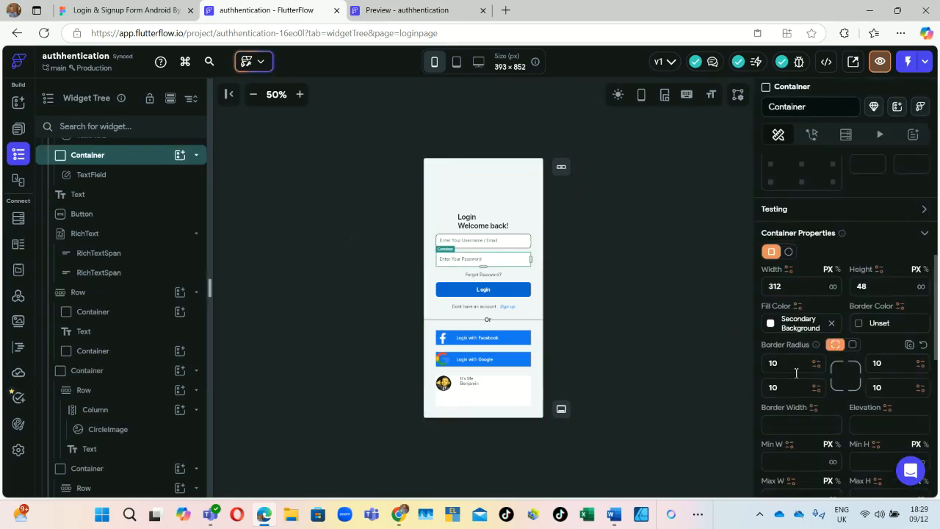
{"action": "left_click", "coordinate": [782, 323]}
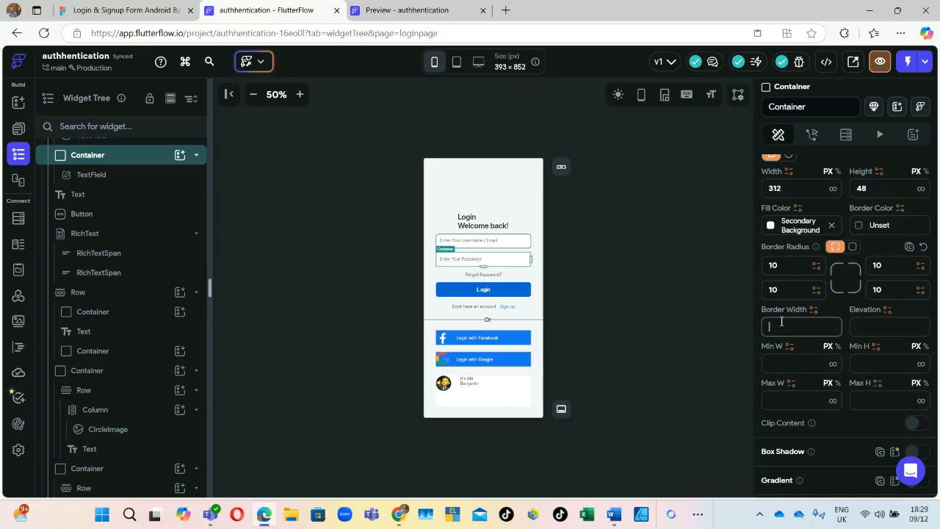
{"action": "type", "text": "1"}
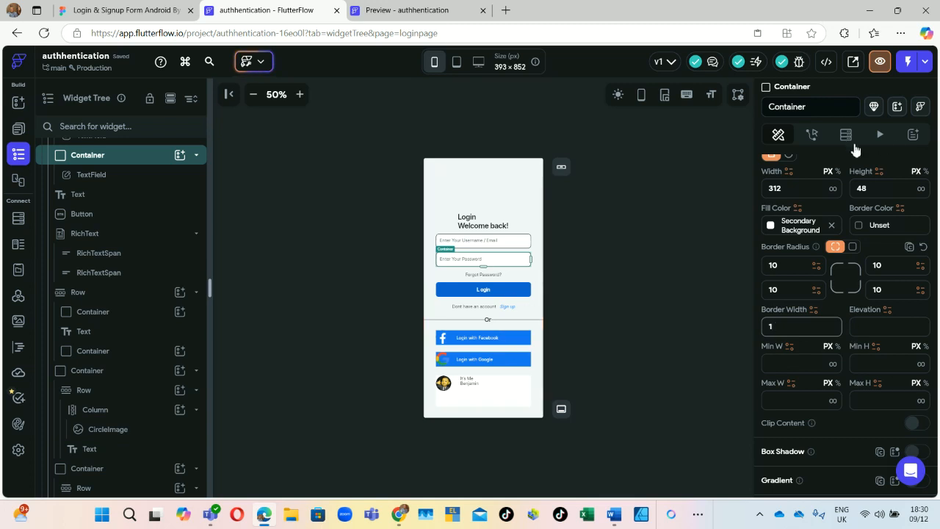
{"action": "left_click", "coordinate": [435, 5]}
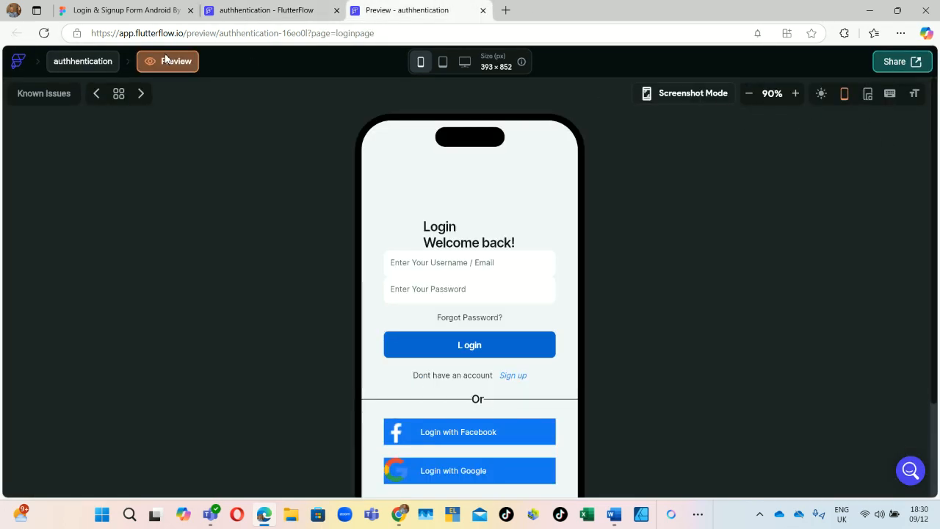
Step: Reload the login page preview and scroll it to check both fields' 1 px rounded outlines
{"action": "left_click", "coordinate": [47, 34]}
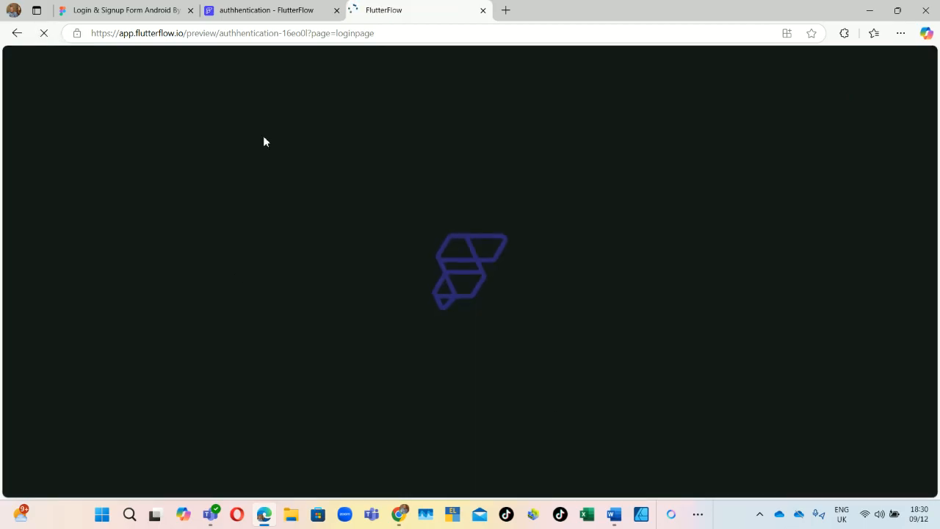
{"action": "left_click", "coordinate": [251, 10]}
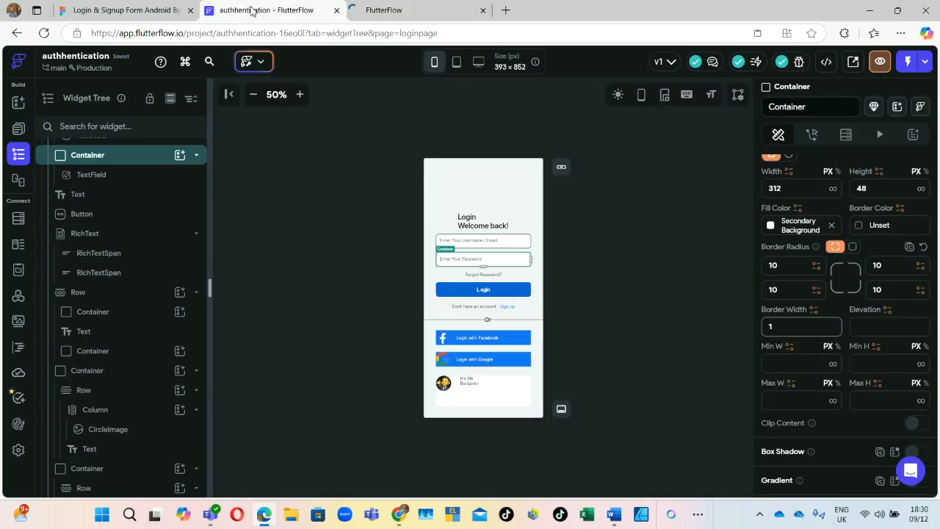
{"action": "left_click", "coordinate": [589, 244]}
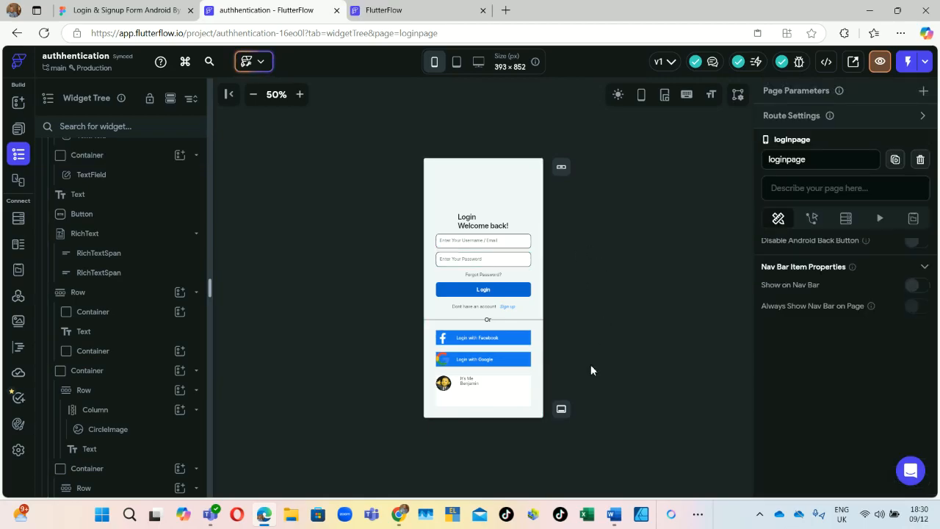
{"action": "left_click", "coordinate": [403, 7]}
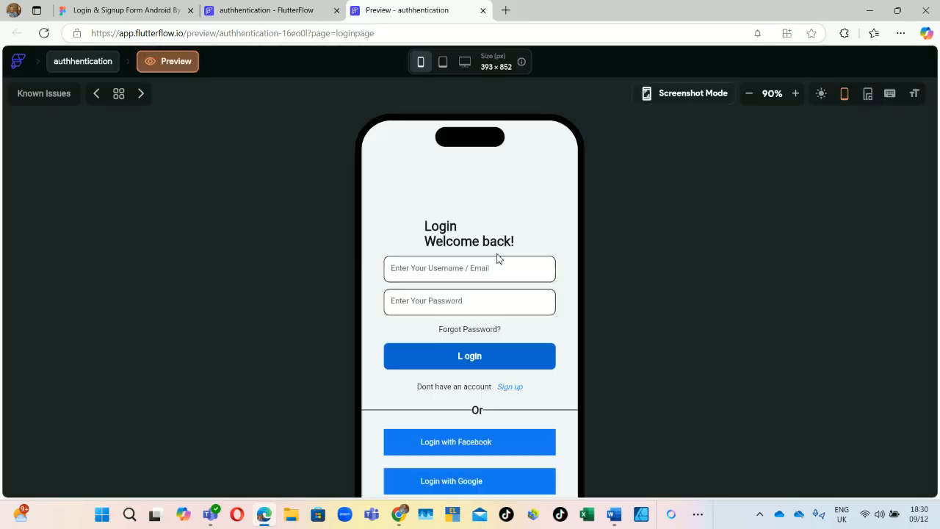
{"action": "scroll", "coordinate": [548, 253], "scroll_direction": "down", "scroll_amount": 2}
{"action": "scroll", "coordinate": [541, 247], "scroll_direction": "up", "scroll_amount": 3}
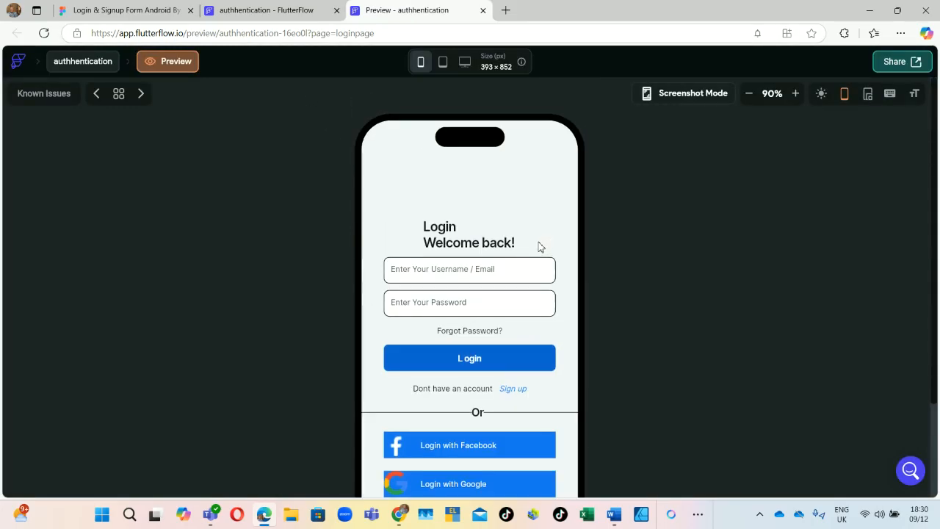
{"action": "scroll", "coordinate": [540, 247], "scroll_direction": "down", "scroll_amount": 2}
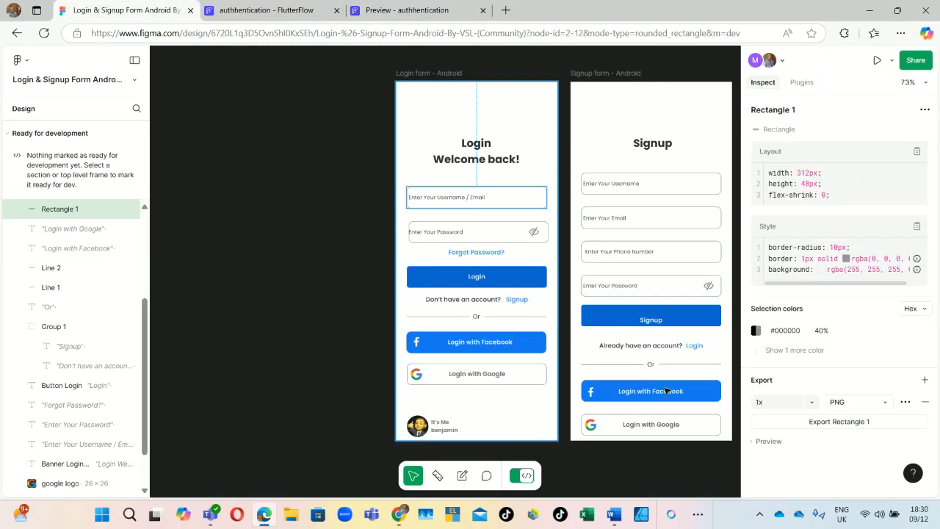
{"action": "left_click", "coordinate": [304, 133]}
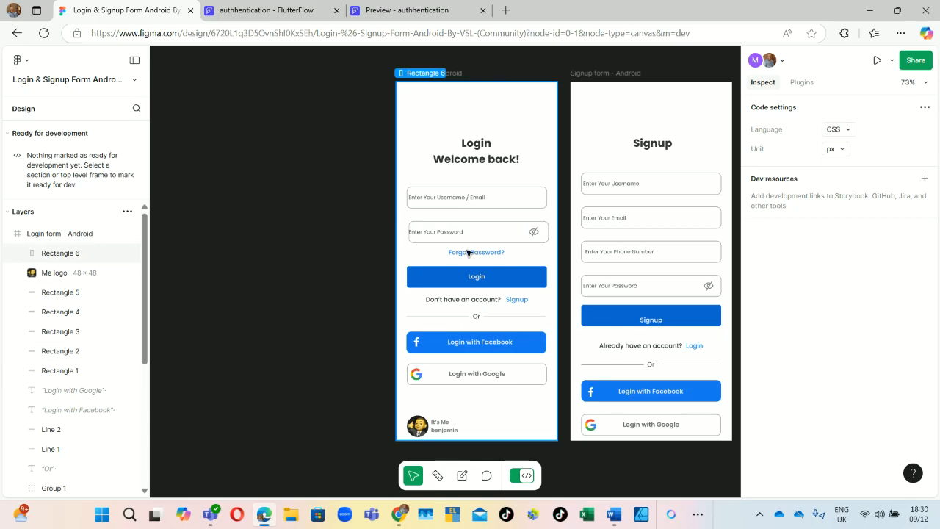
{"action": "left_click", "coordinate": [425, 11]}
{"action": "scroll", "coordinate": [572, 359], "scroll_direction": "down", "scroll_amount": 1}
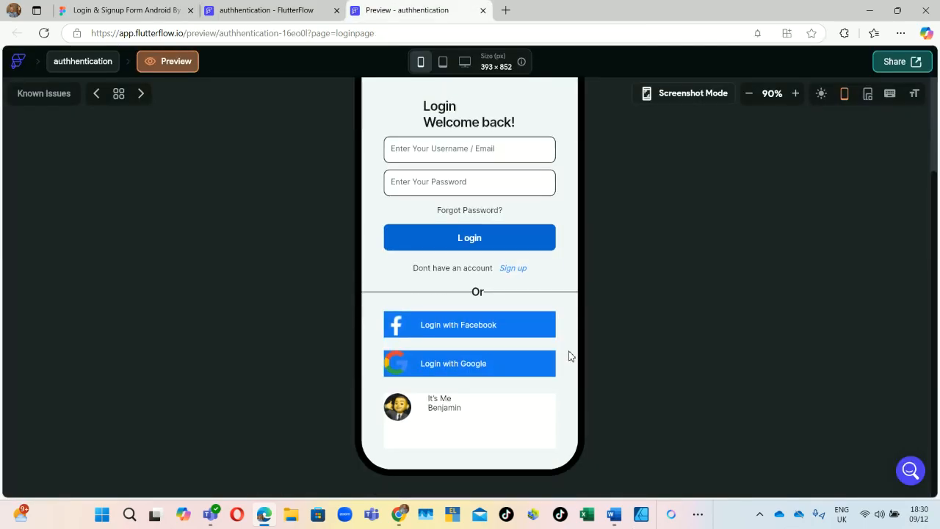
{"action": "scroll", "coordinate": [567, 370], "scroll_direction": "up", "scroll_amount": 1}
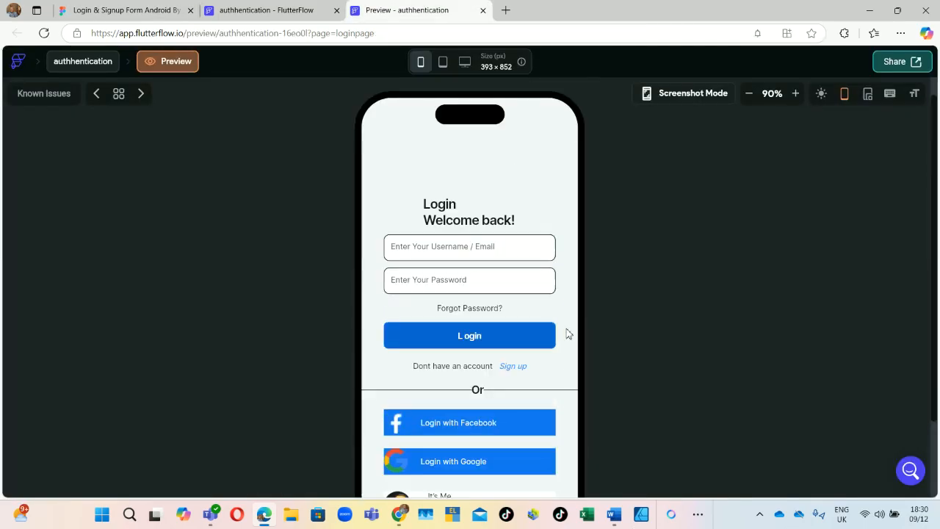
{"action": "scroll", "coordinate": [525, 303], "scroll_direction": "down", "scroll_amount": 1}
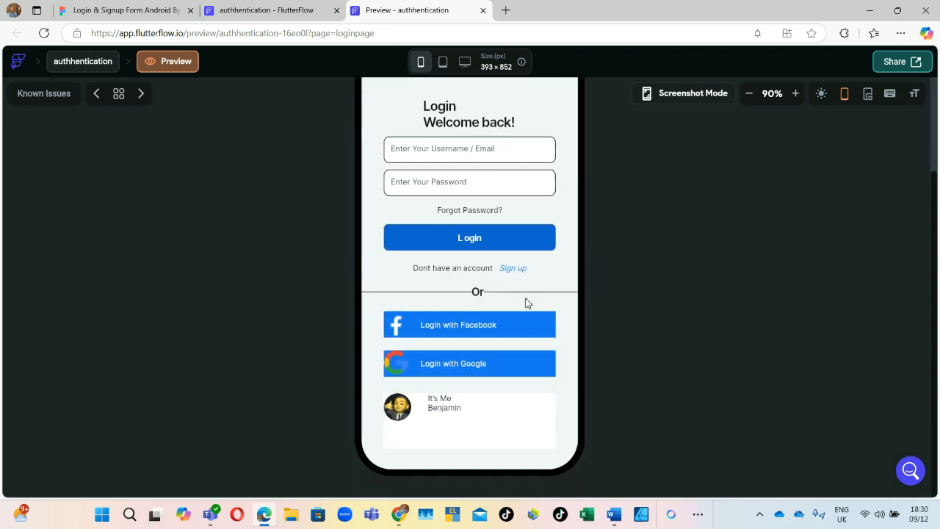
{"action": "left_click", "coordinate": [266, 10]}
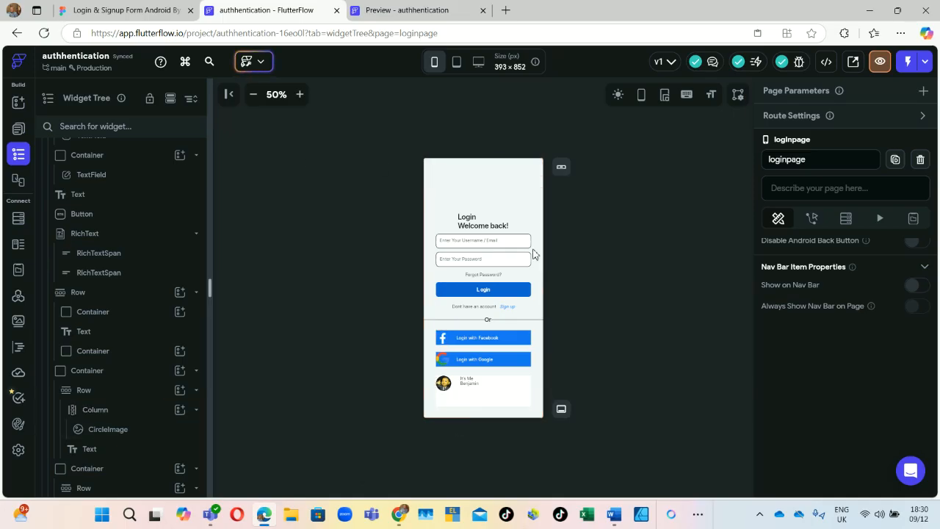
{"action": "left_click", "coordinate": [439, 7]}
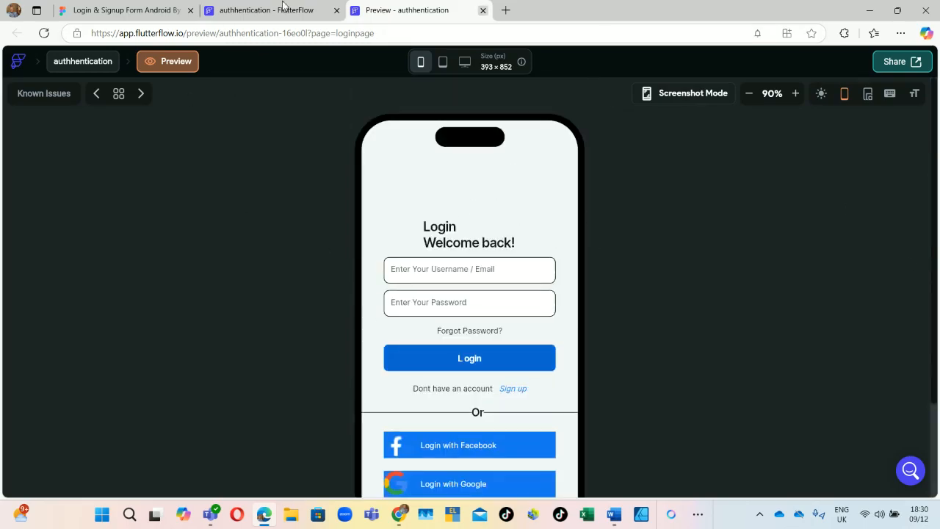
{"action": "left_click", "coordinate": [108, 9]}
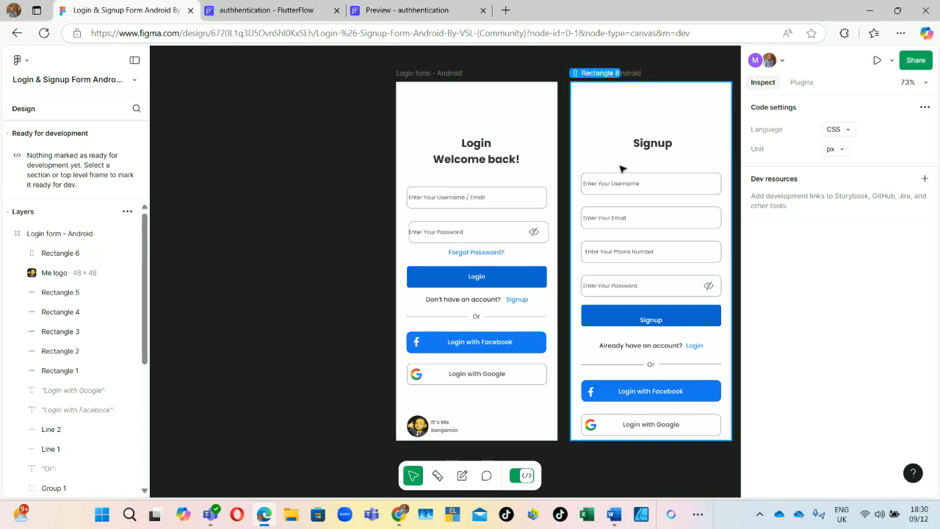
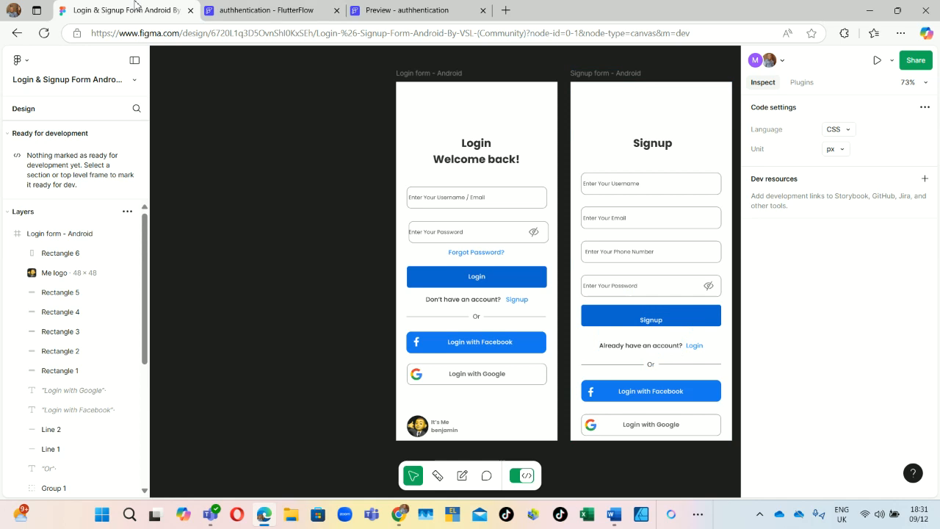
Step: Switch back to the FlutterFlow project and show its list of pages
{"action": "left_click", "coordinate": [289, 7]}
{"action": "scroll", "coordinate": [105, 176], "scroll_direction": "up", "scroll_amount": 3}
{"action": "left_click", "coordinate": [18, 128]}
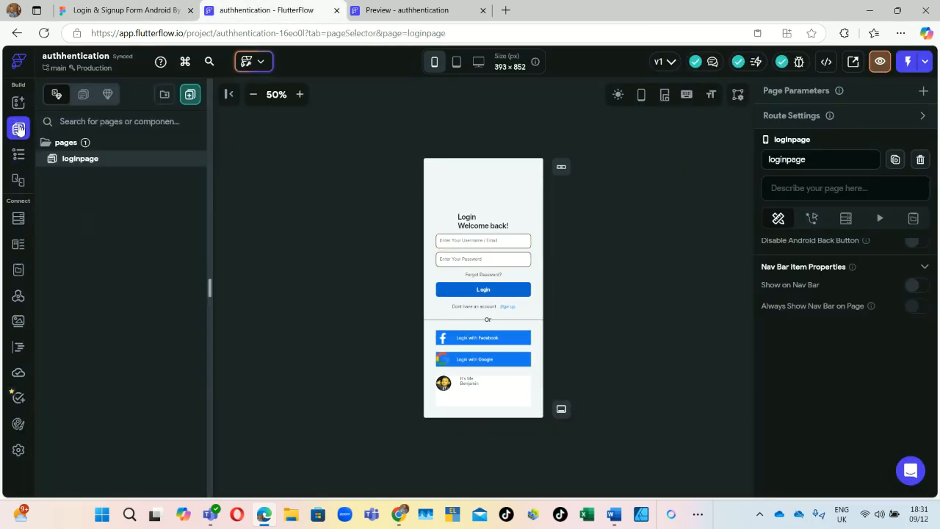
Step: Duplicate loginpage, name the copy 'siganup', and show its widget tree
{"action": "right_click", "coordinate": [70, 159]}
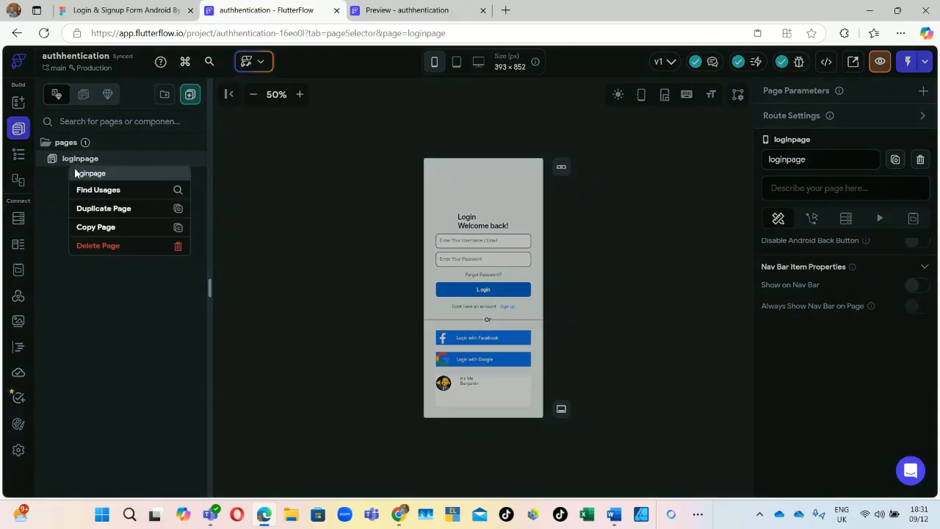
{"action": "left_click", "coordinate": [106, 209]}
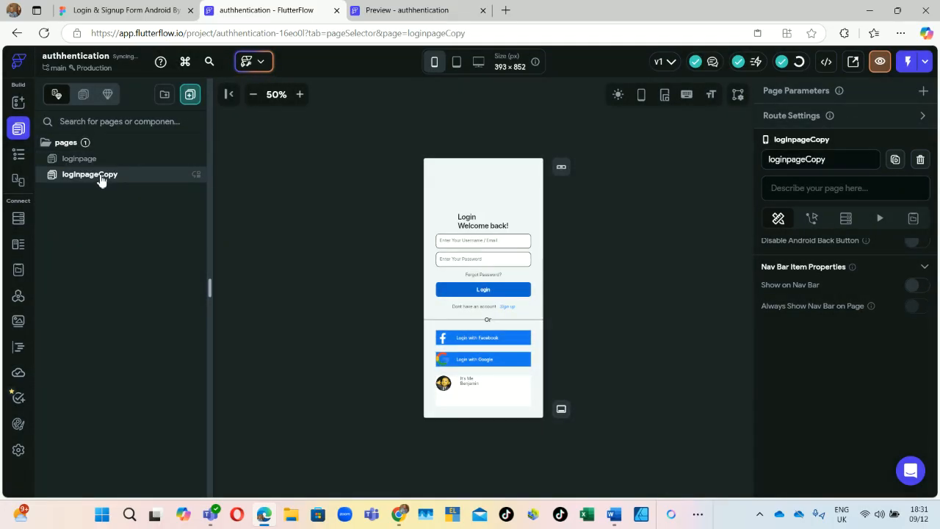
{"action": "double_click", "coordinate": [102, 176]}
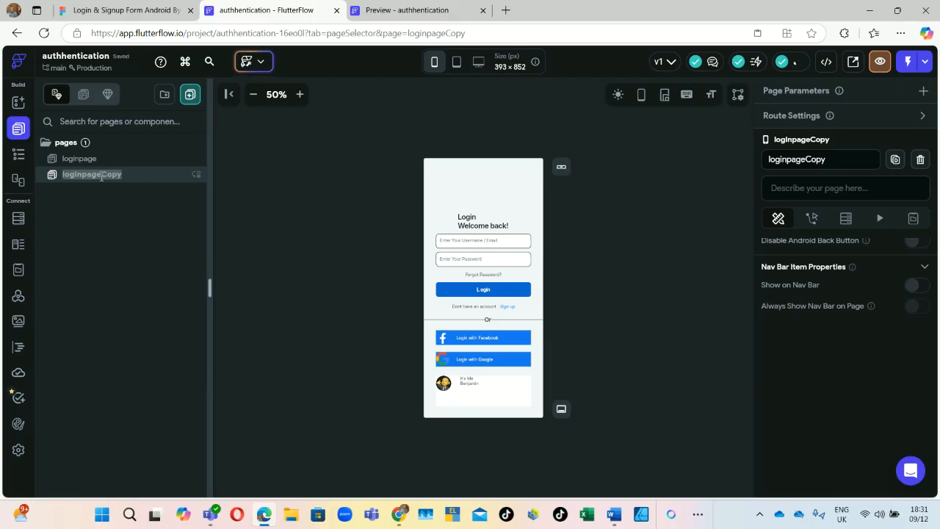
{"action": "type", "text": "s"}
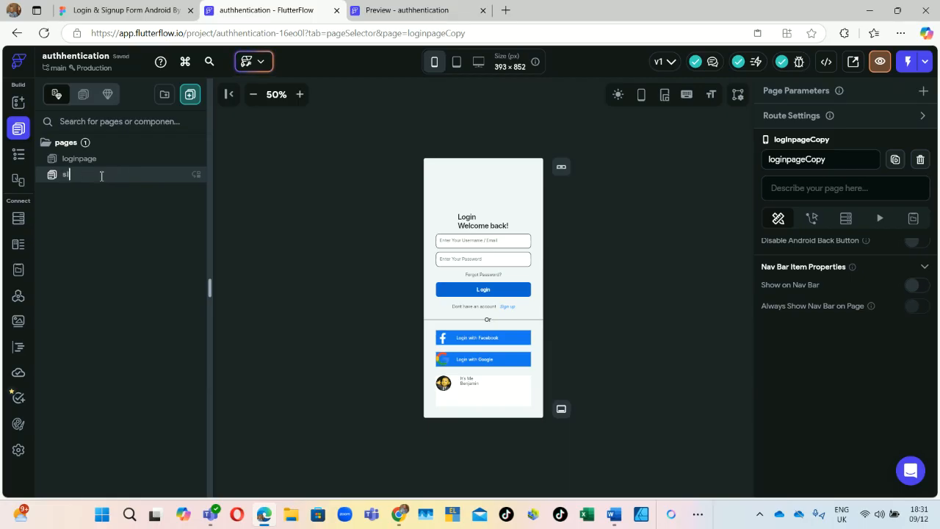
{"action": "type", "text": "ign"}
{"action": "key", "text": "Return"}
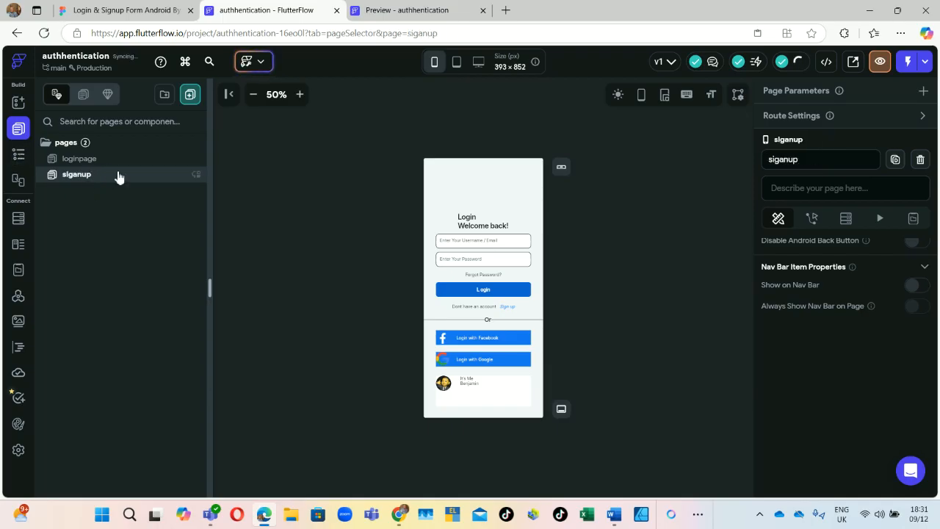
{"action": "left_click", "coordinate": [18, 155]}
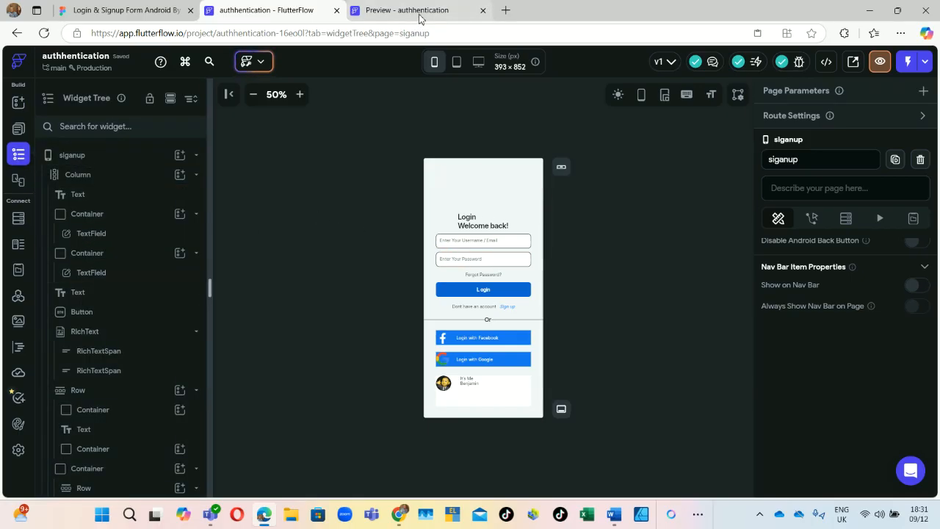
Step: Close the app preview and inspect the Signup heading in the Figma design
{"action": "left_click", "coordinate": [415, 11]}
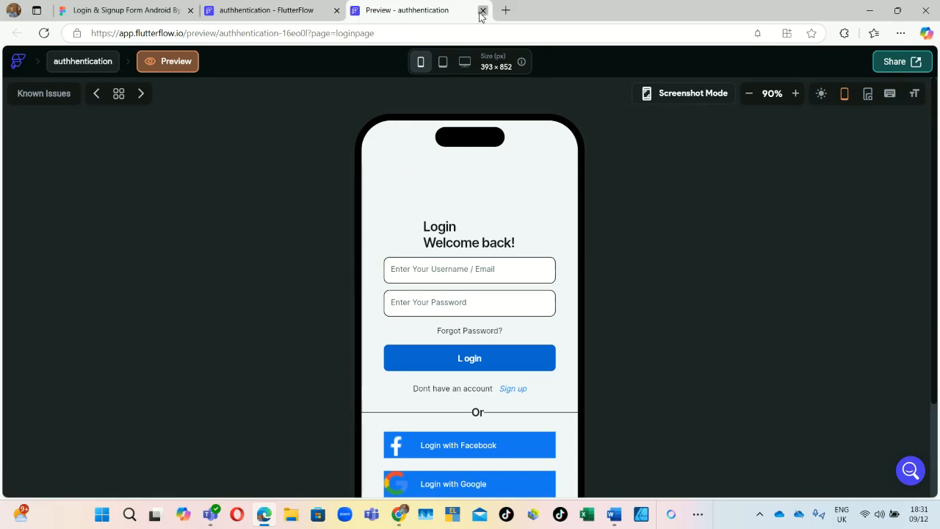
{"action": "left_click", "coordinate": [482, 10]}
{"action": "left_click", "coordinate": [110, 10]}
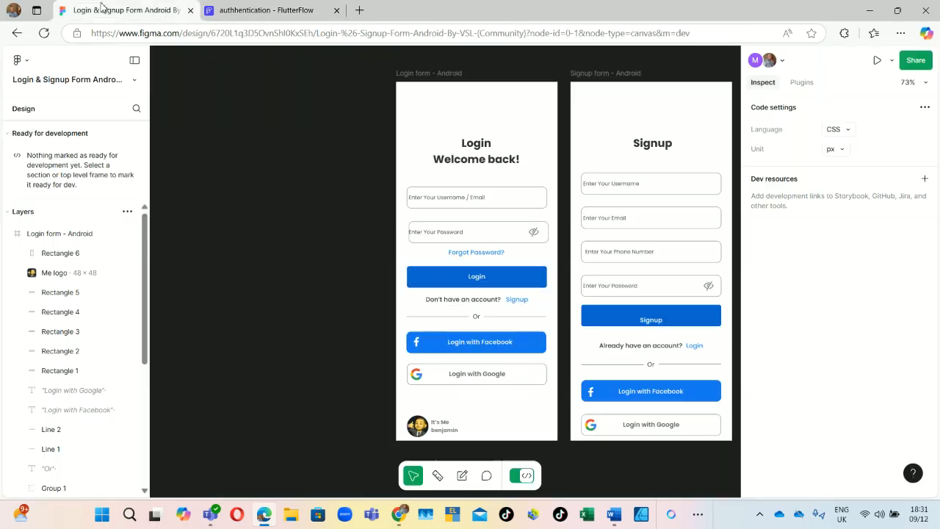
{"action": "left_click", "coordinate": [651, 143]}
{"action": "scroll", "coordinate": [639, 158], "scroll_direction": "right", "scroll_amount": 5}
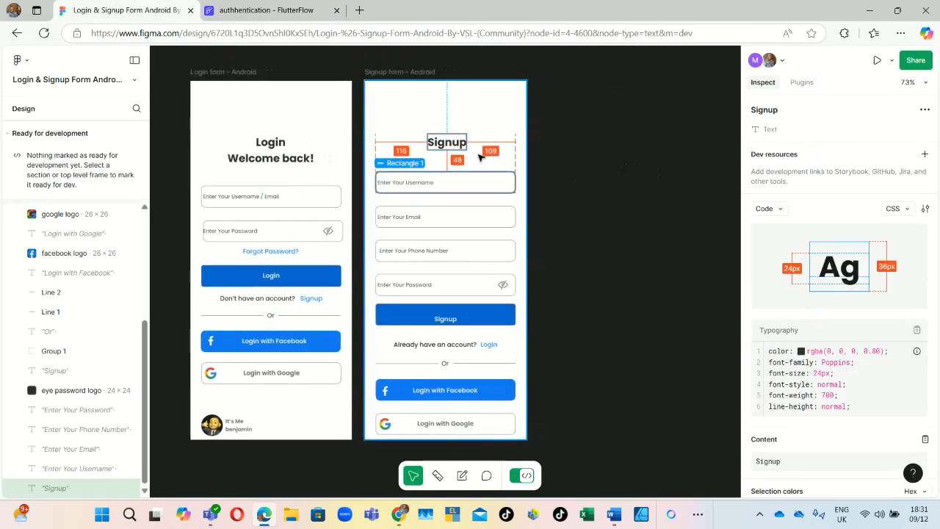
{"action": "double_click", "coordinate": [448, 143]}
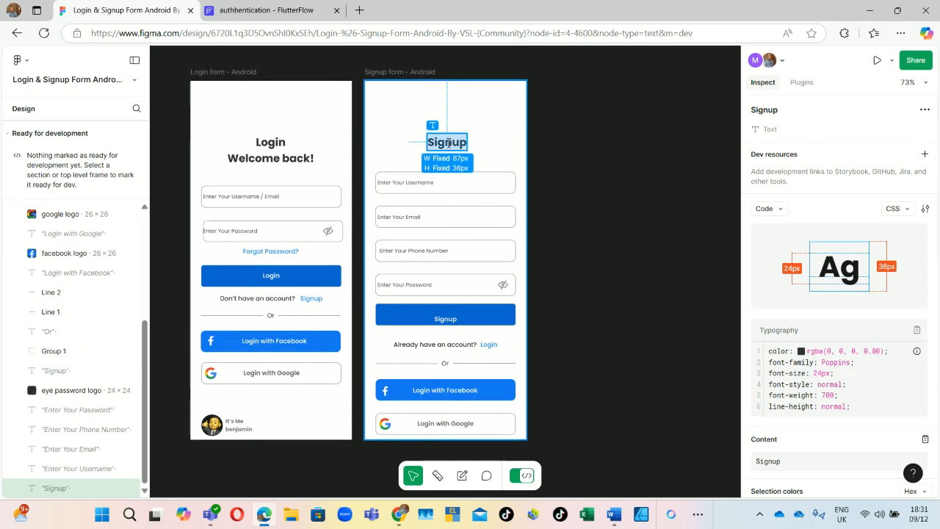
Step: Replace the 'Login Welcome back!' heading text with 'Signup'
{"action": "left_click", "coordinate": [272, 10]}
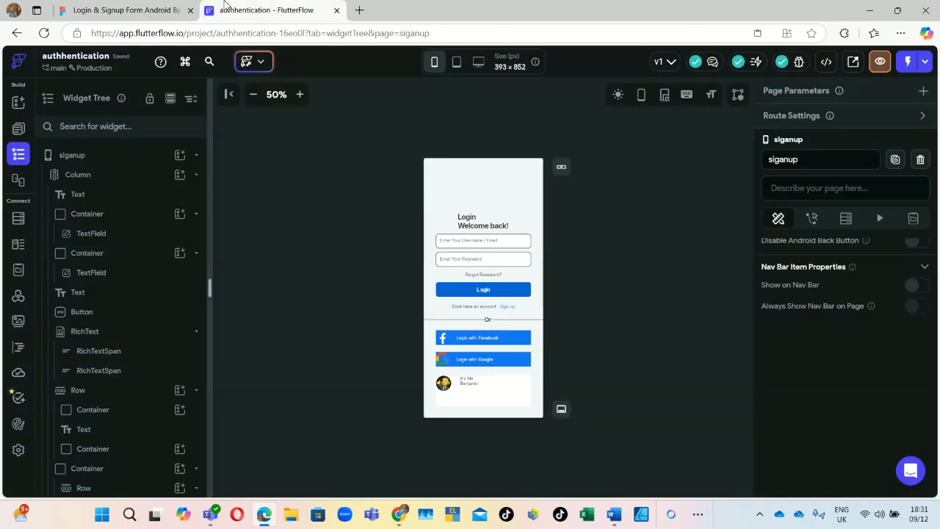
{"action": "left_click", "coordinate": [483, 225]}
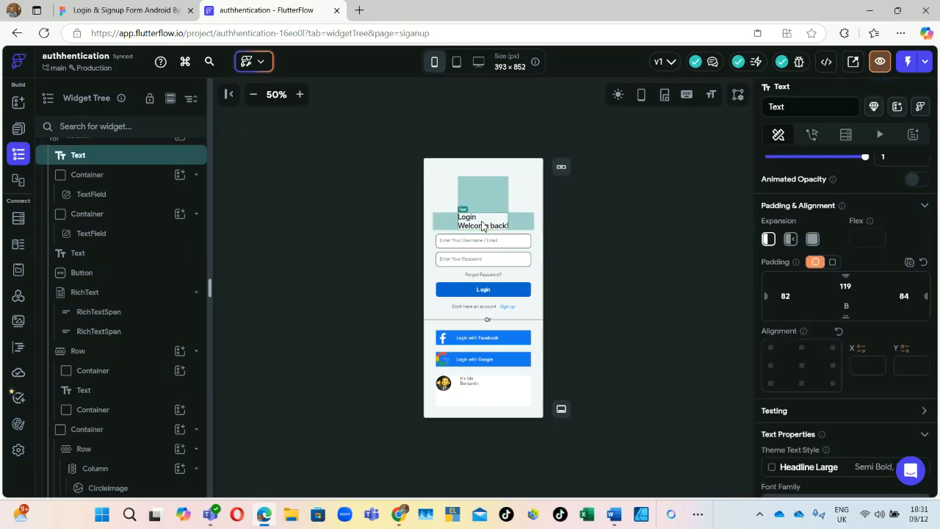
{"action": "scroll", "coordinate": [840, 198], "scroll_direction": "up", "scroll_amount": 5}
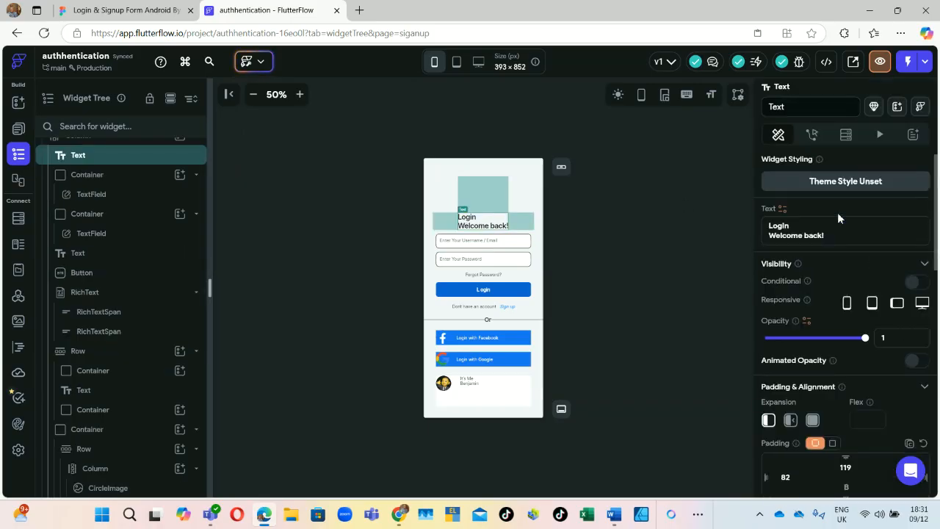
{"action": "left_click_drag", "start_coordinate": [830, 235], "coordinate": [742, 242]}
{"action": "key", "text": "ctrl+a"}
{"action": "type", "text": "Signup"}
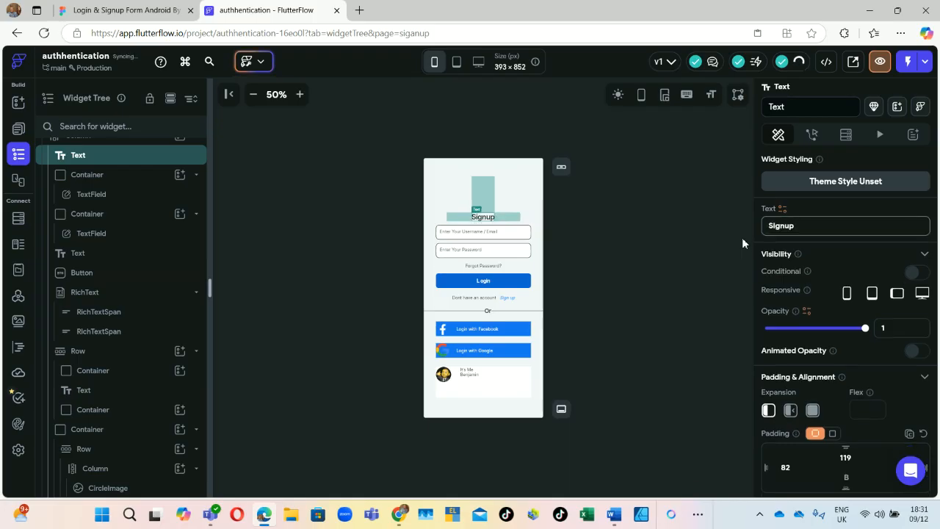
Step: Compare the new heading against the Figma Signup design
{"action": "left_click", "coordinate": [121, 10]}
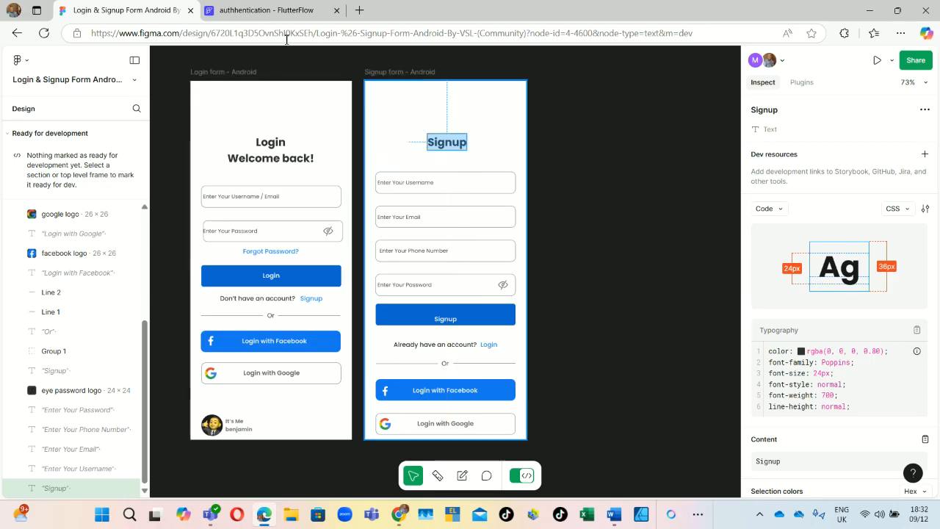
{"action": "left_click", "coordinate": [283, 13]}
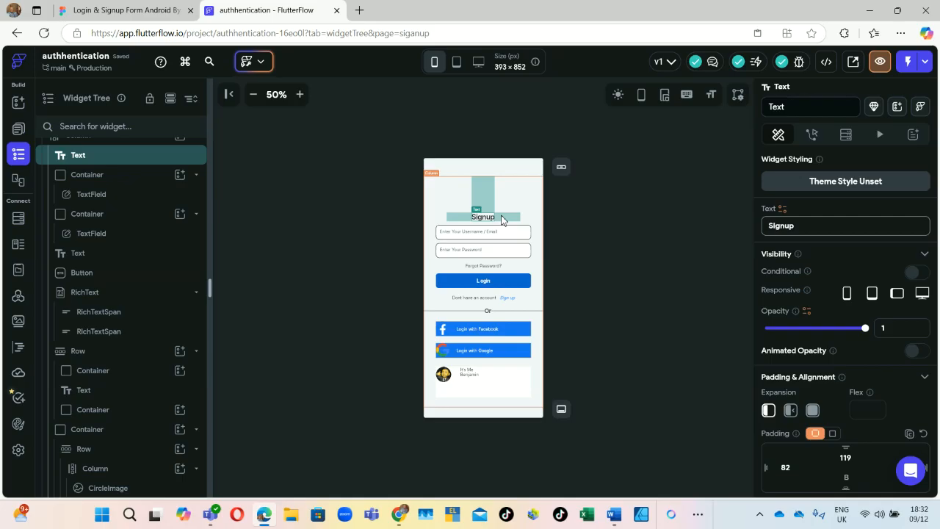
{"action": "left_click", "coordinate": [136, 9]}
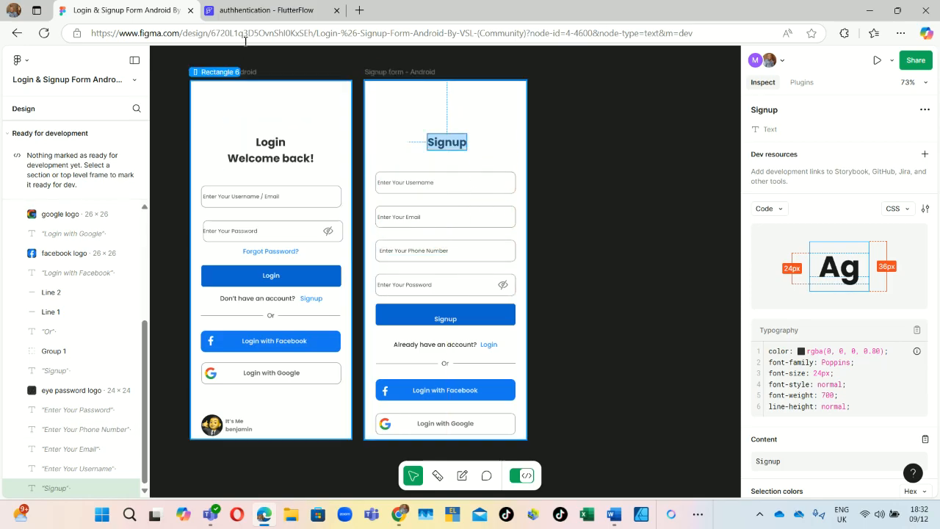
{"action": "left_click", "coordinate": [283, 10]}
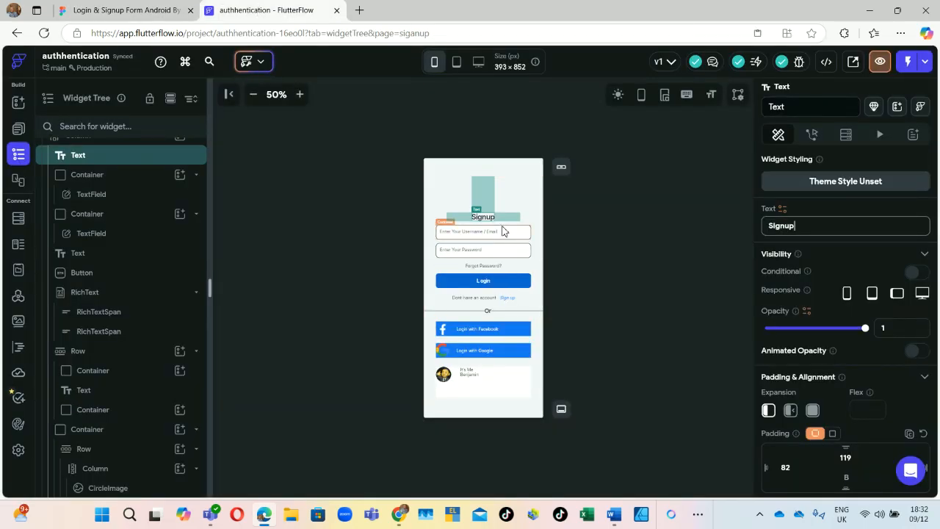
Step: Try duplicating the username field container on the canvas, cancelling the page-replace prompt
{"action": "left_click", "coordinate": [503, 232]}
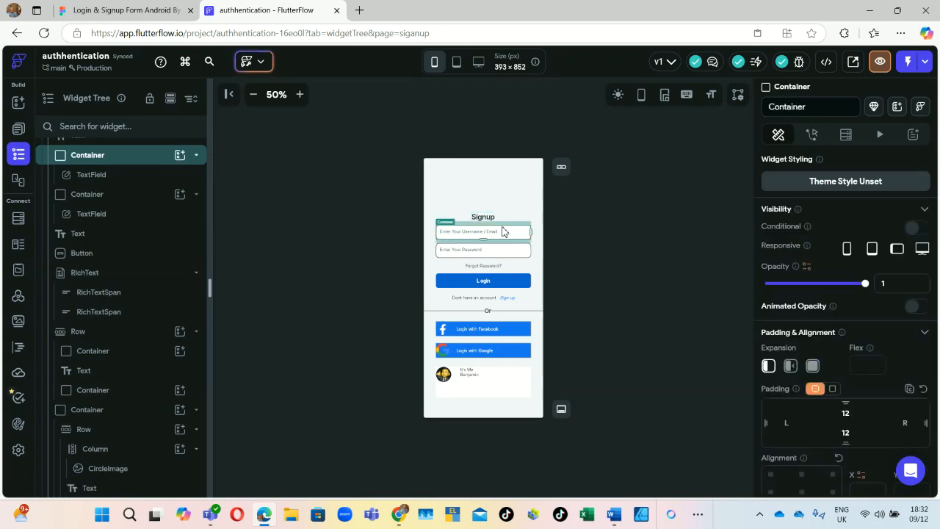
{"action": "right_click", "coordinate": [503, 227]}
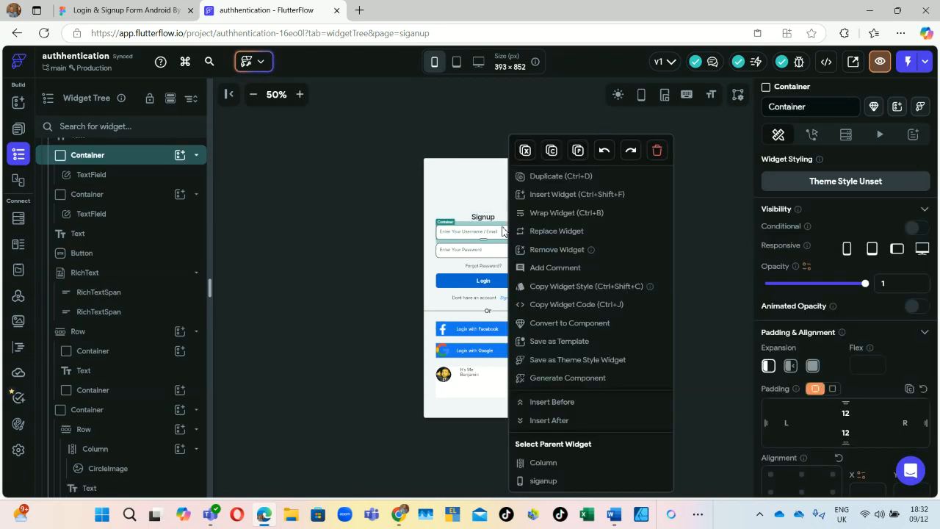
{"action": "left_click", "coordinate": [545, 180]}
{"action": "key", "text": "ctrl+v"}
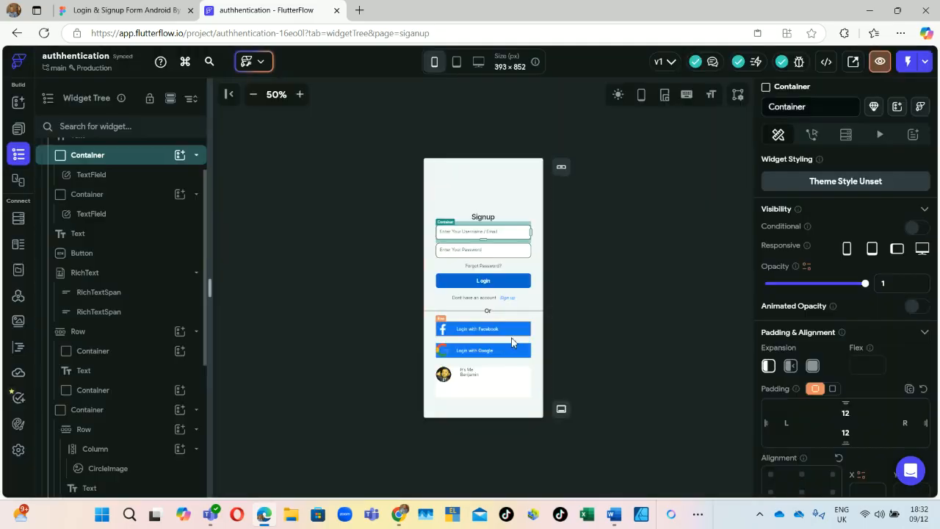
{"action": "left_click", "coordinate": [516, 343]}
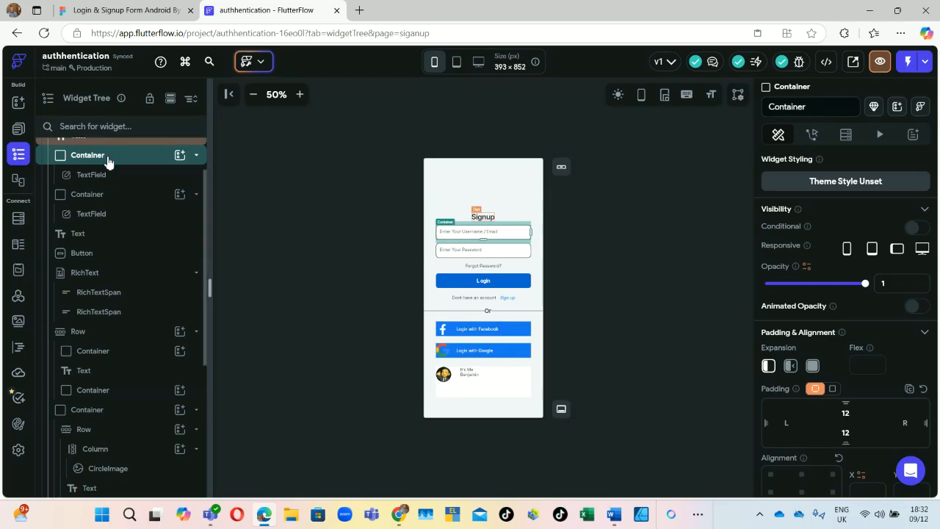
Step: Duplicate the username input field twice from the Widget Tree
{"action": "scroll", "coordinate": [130, 188], "scroll_direction": "up", "scroll_amount": 2}
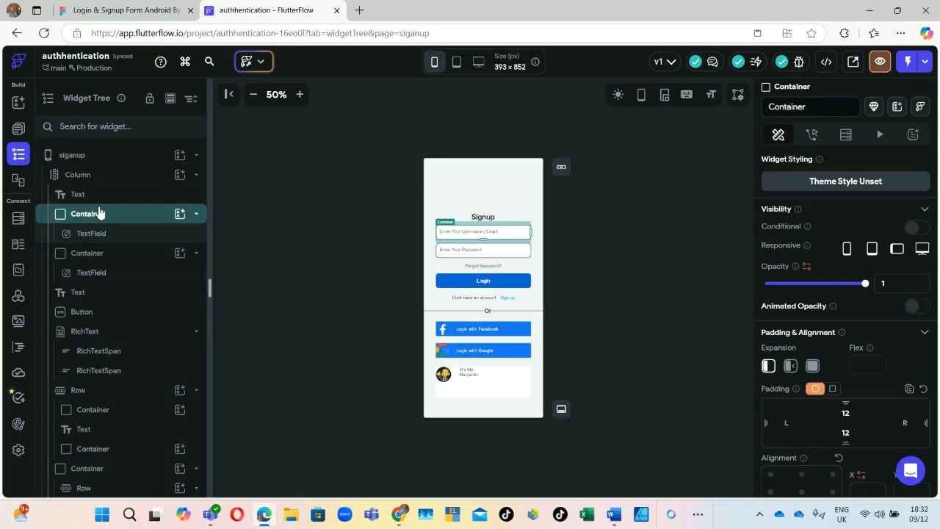
{"action": "left_click", "coordinate": [99, 213]}
{"action": "left_click", "coordinate": [99, 213]}
{"action": "right_click", "coordinate": [98, 213]}
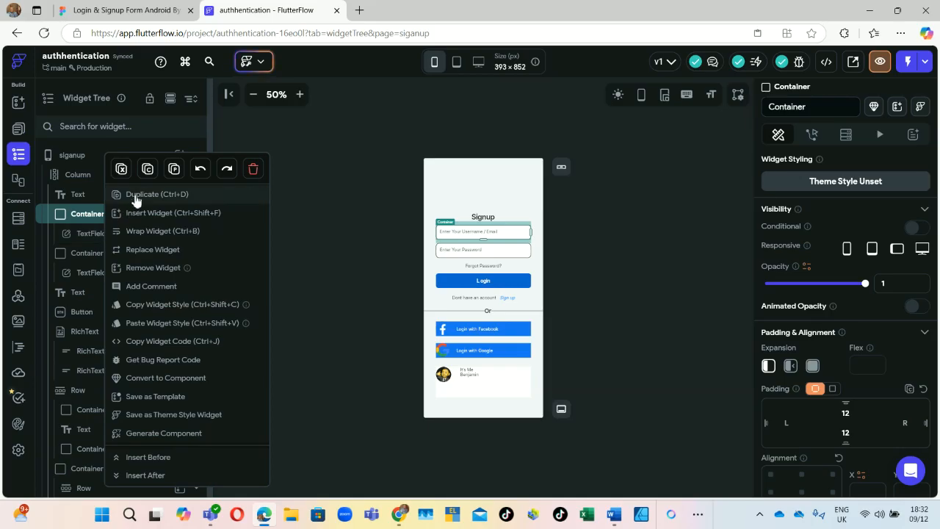
{"action": "left_click", "coordinate": [135, 194]}
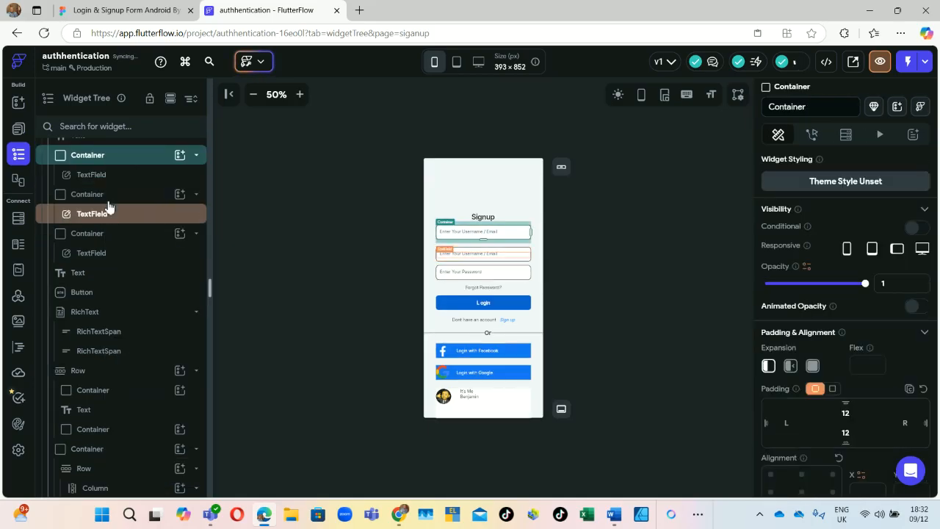
{"action": "right_click", "coordinate": [108, 205]}
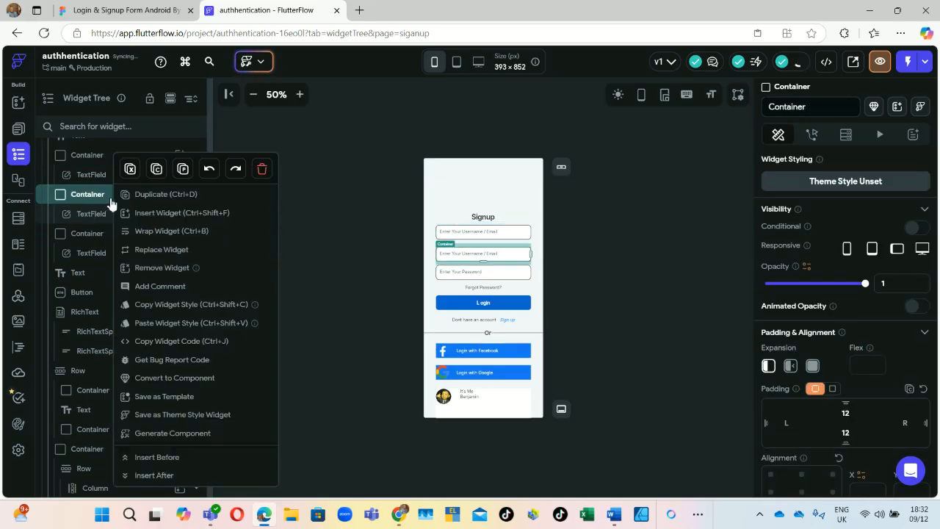
{"action": "left_click", "coordinate": [151, 199]}
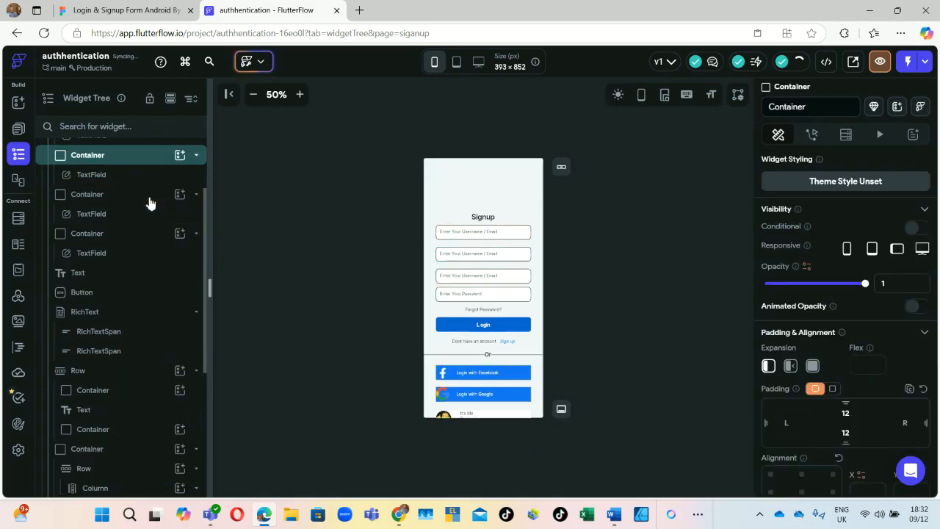
{"action": "left_click", "coordinate": [492, 225]}
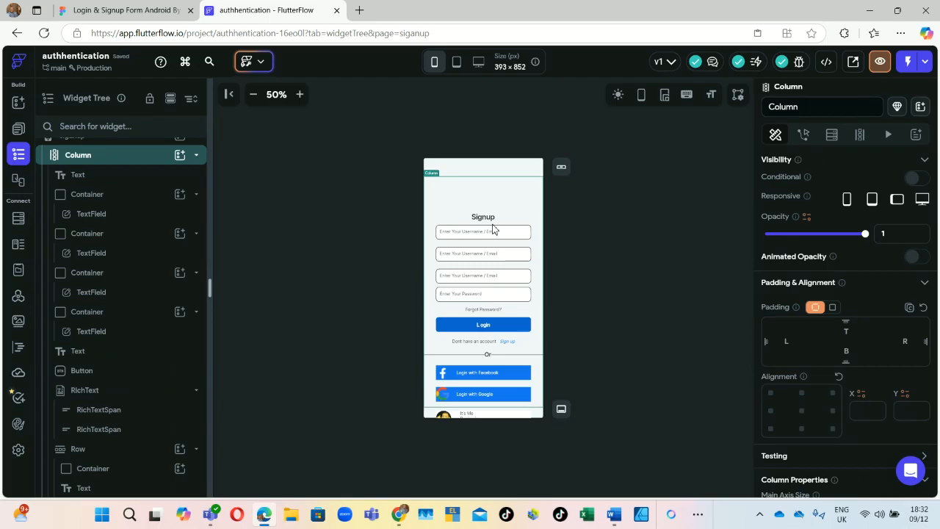
Step: Check the Figma 'Enter Your Username' field and review the four-field form
{"action": "left_click", "coordinate": [140, 10]}
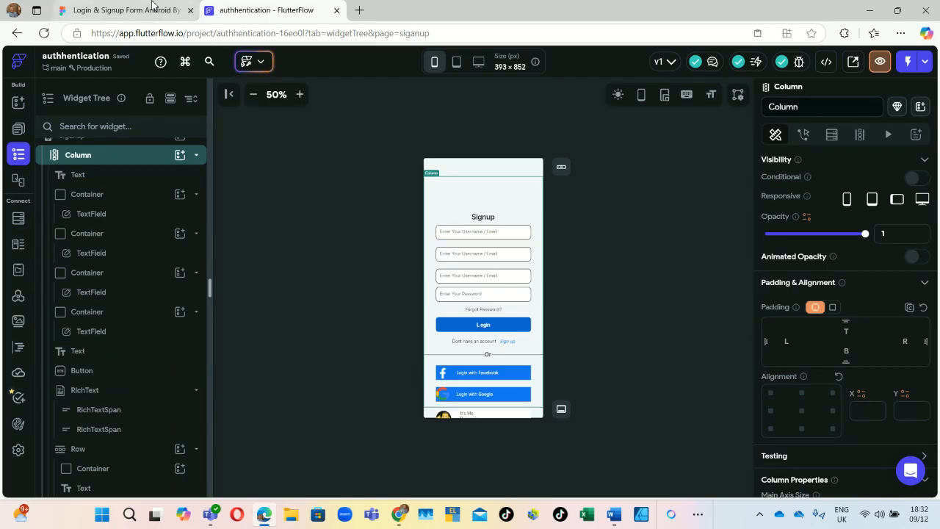
{"action": "left_click", "coordinate": [414, 184]}
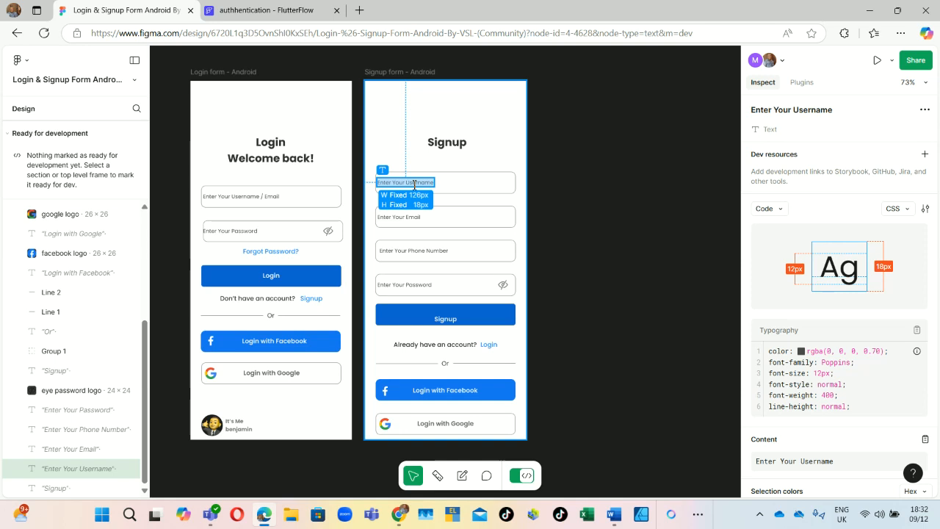
{"action": "left_click", "coordinate": [271, 10]}
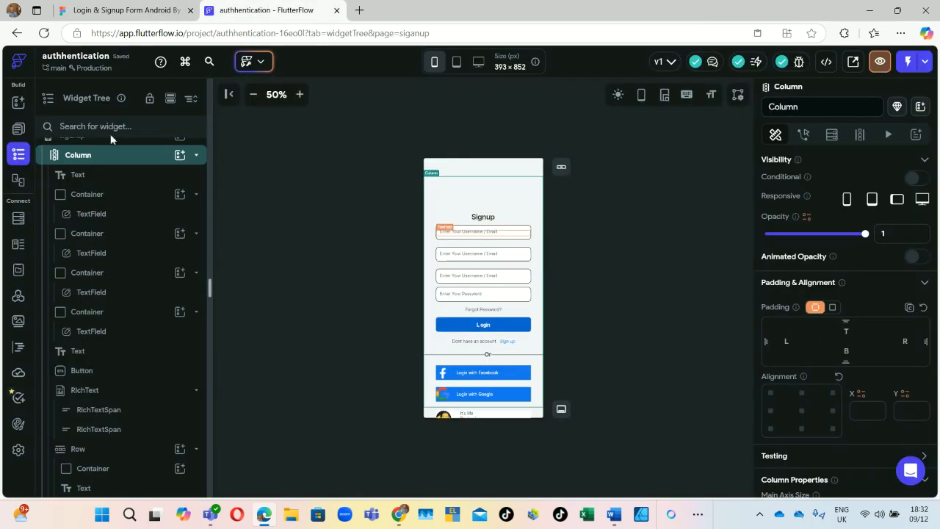
{"action": "scroll", "coordinate": [843, 207], "scroll_direction": "down", "scroll_amount": 1}
{"action": "scroll", "coordinate": [834, 212], "scroll_direction": "up", "scroll_amount": 1}
{"action": "scroll", "coordinate": [824, 245], "scroll_direction": "down", "scroll_amount": 2}
{"action": "scroll", "coordinate": [817, 237], "scroll_direction": "up", "scroll_amount": 2}
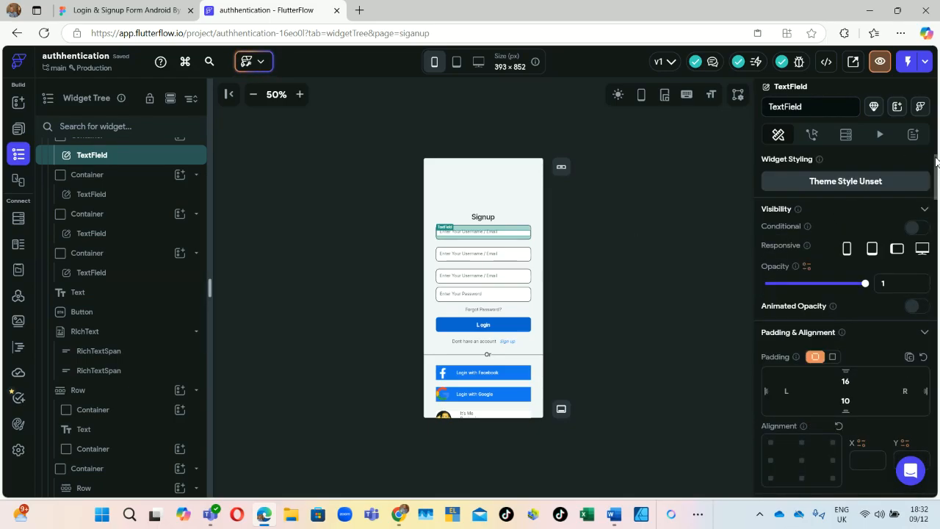
{"action": "left_click_drag", "start_coordinate": [937, 170], "coordinate": [919, 310]}
Step: Change the first field's hint text to 'Enter Your Username'
{"action": "left_click", "coordinate": [890, 243]}
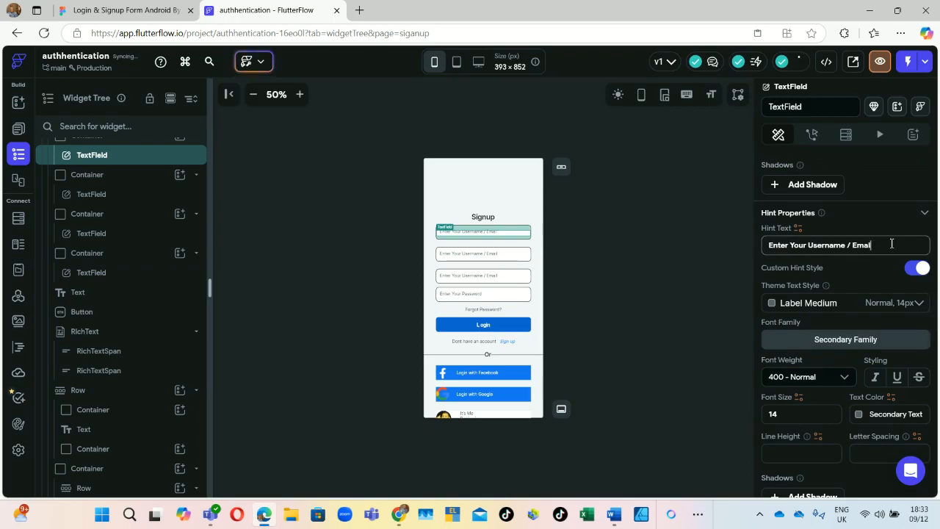
{"action": "key", "text": "BackSpace"}
{"action": "key", "text": "BackSpace"}
{"action": "key", "text": "BackSpace"}
{"action": "key", "text": "BackSpace"}
{"action": "key", "text": "BackSpace"}
{"action": "left_click", "coordinate": [139, 10]}
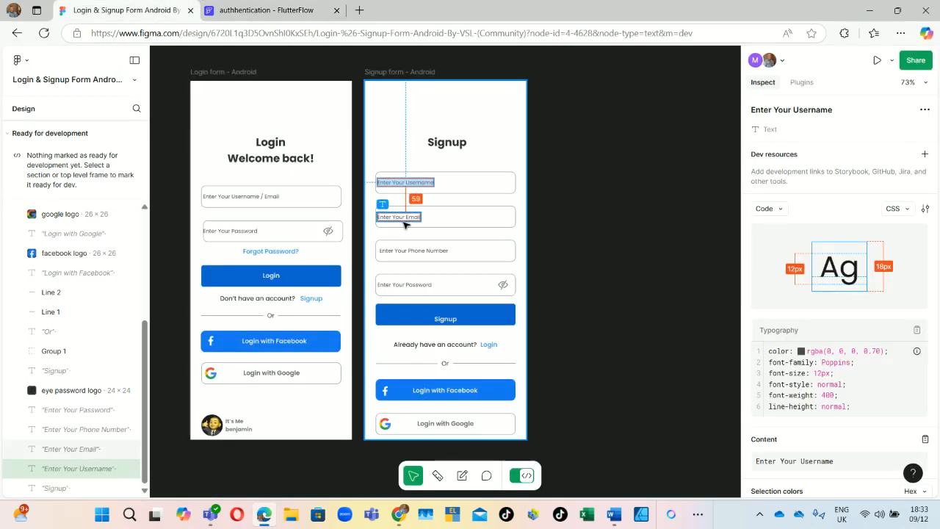
{"action": "left_click", "coordinate": [266, 11]}
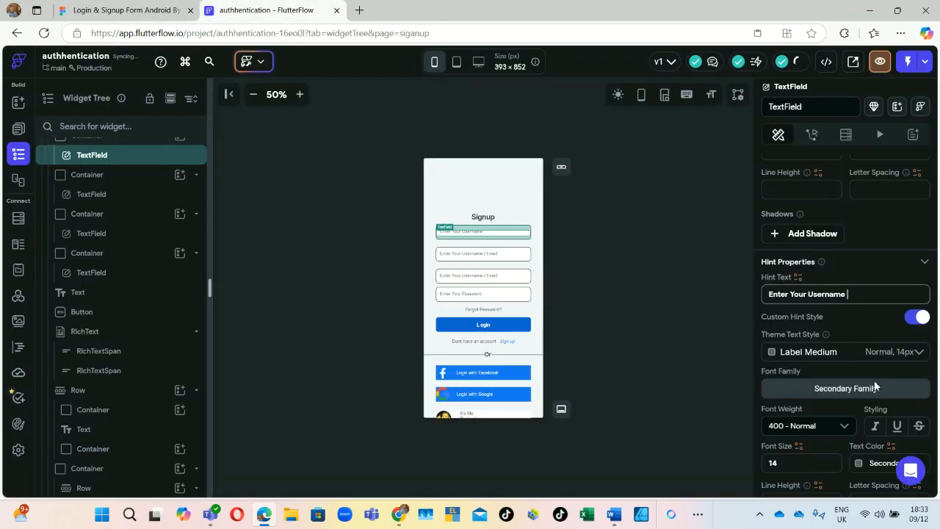
Step: Change the second field's hint text to 'Enter Your Email'
{"action": "left_click", "coordinate": [482, 257]}
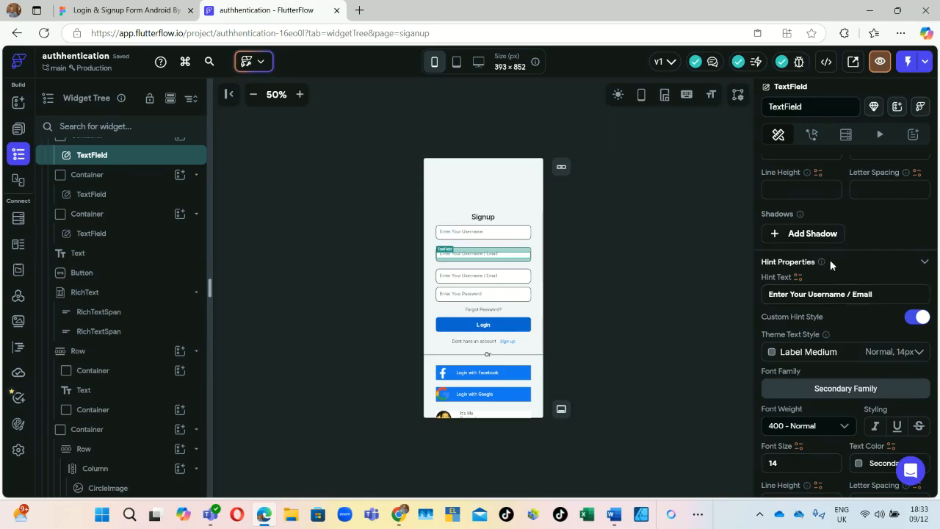
{"action": "scroll", "coordinate": [839, 371], "scroll_direction": "down", "scroll_amount": 3}
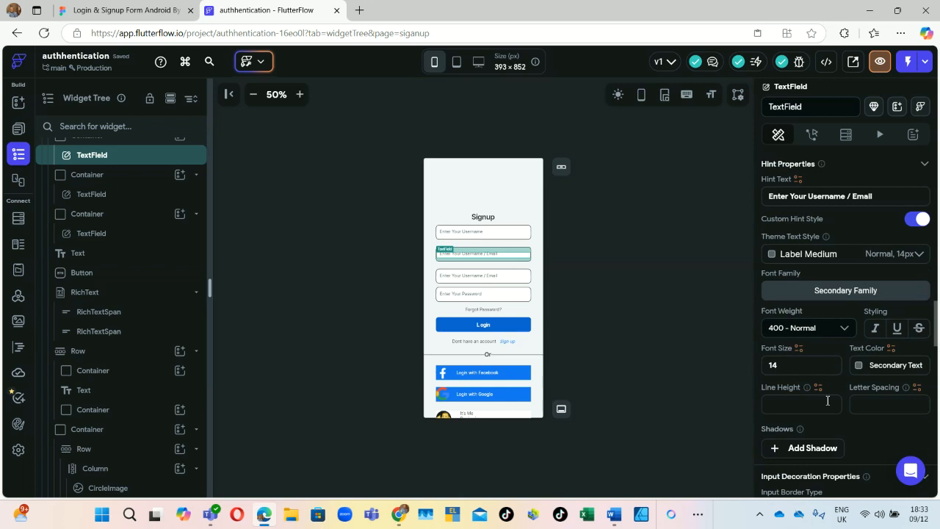
{"action": "scroll", "coordinate": [827, 400], "scroll_direction": "down", "scroll_amount": 4}
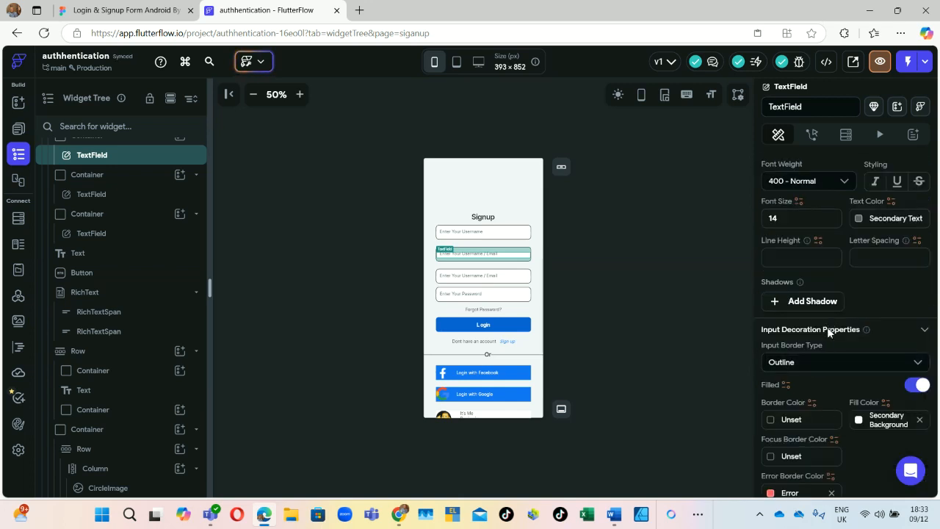
{"action": "scroll", "coordinate": [837, 353], "scroll_direction": "up", "scroll_amount": 3}
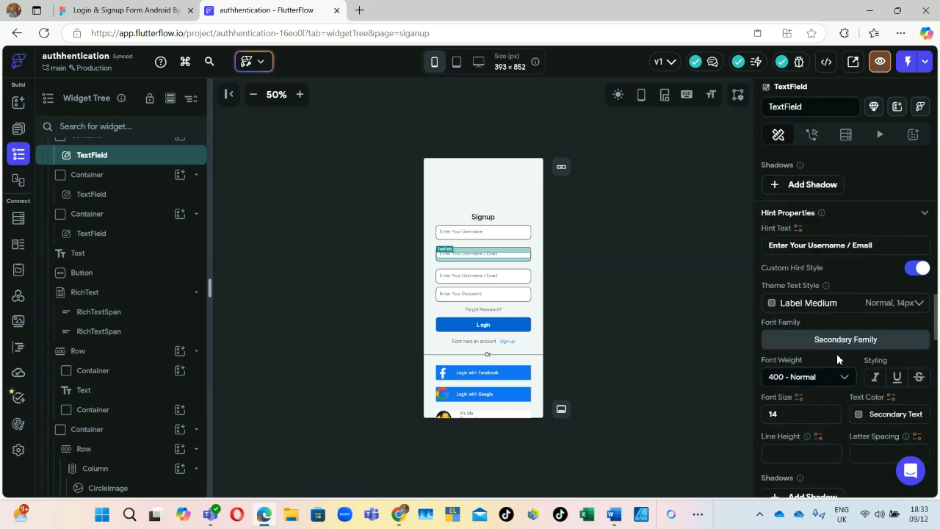
{"action": "left_click", "coordinate": [848, 244]}
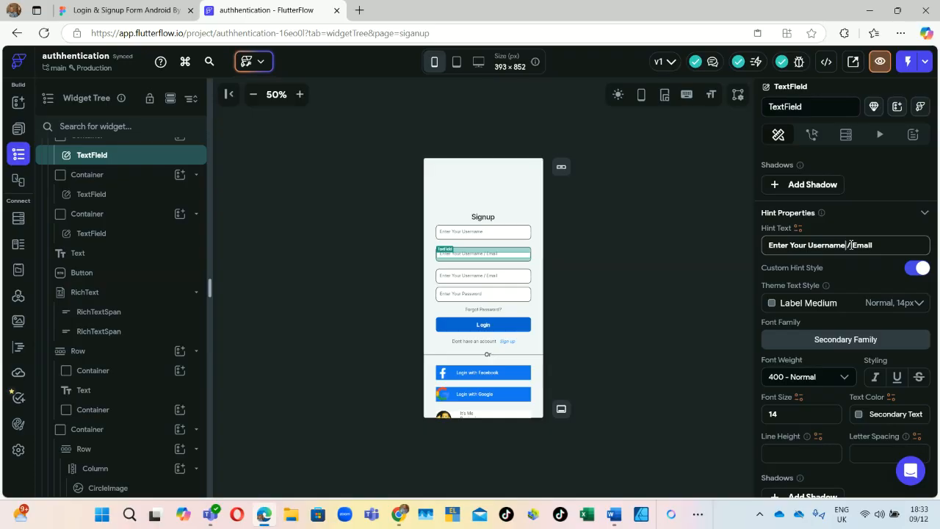
{"action": "key", "text": "BackSpace"}
{"action": "key", "text": "BackSpace"}
{"action": "key", "text": "BackSpace"}
{"action": "key", "text": "BackSpace"}
{"action": "key", "text": "BackSpace"}
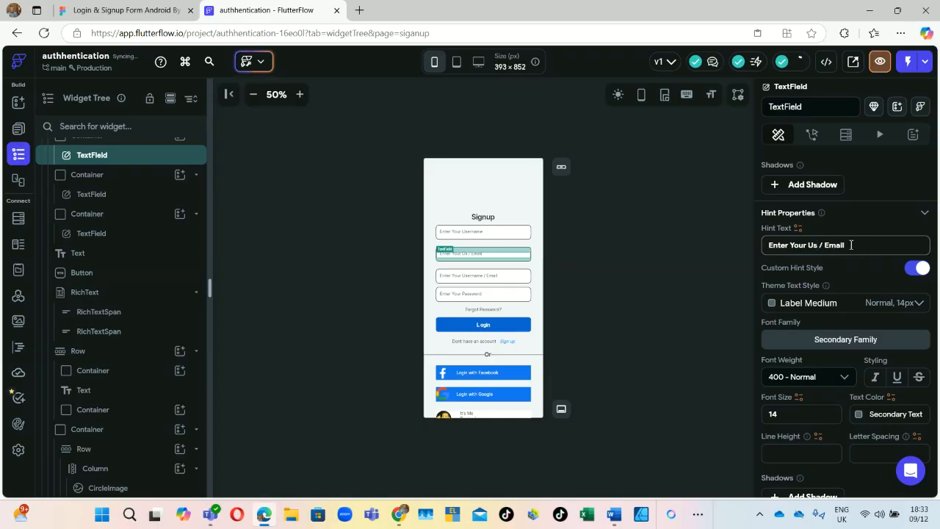
{"action": "key", "text": "Return"}
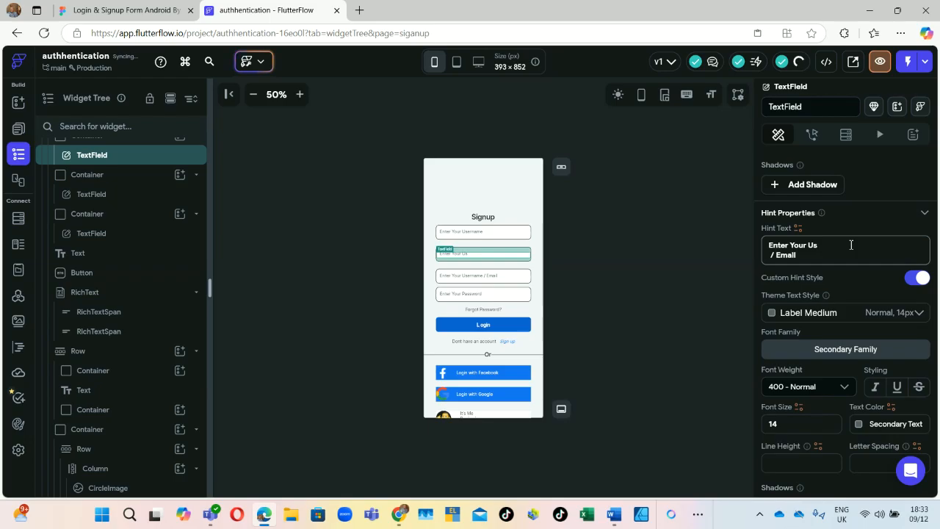
{"action": "key", "text": "BackSpace"}
{"action": "key", "text": "BackSpace"}
{"action": "key", "text": "BackSpace"}
{"action": "key", "text": "BackSpace"}
{"action": "key", "text": "BackSpace"}
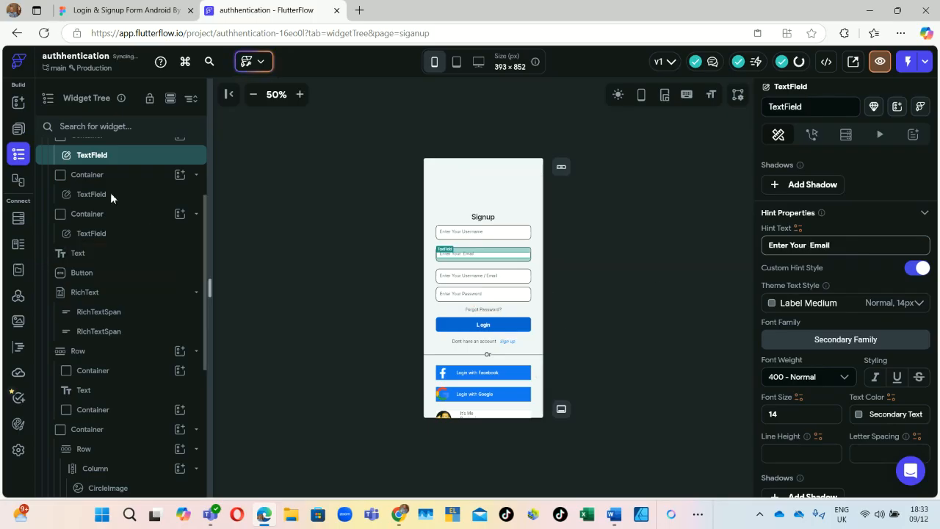
Step: Check the field order in Figma and select the third input field
{"action": "left_click", "coordinate": [145, 5]}
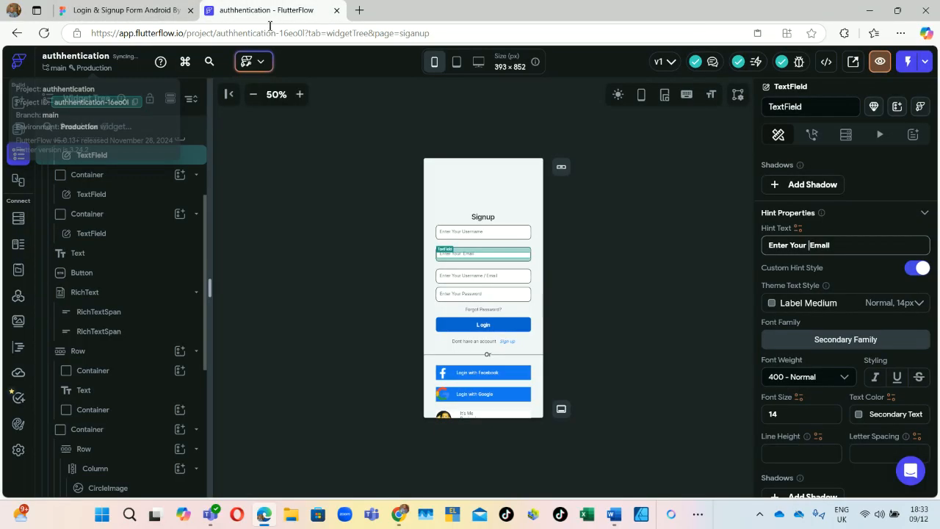
{"action": "left_click", "coordinate": [266, 10]}
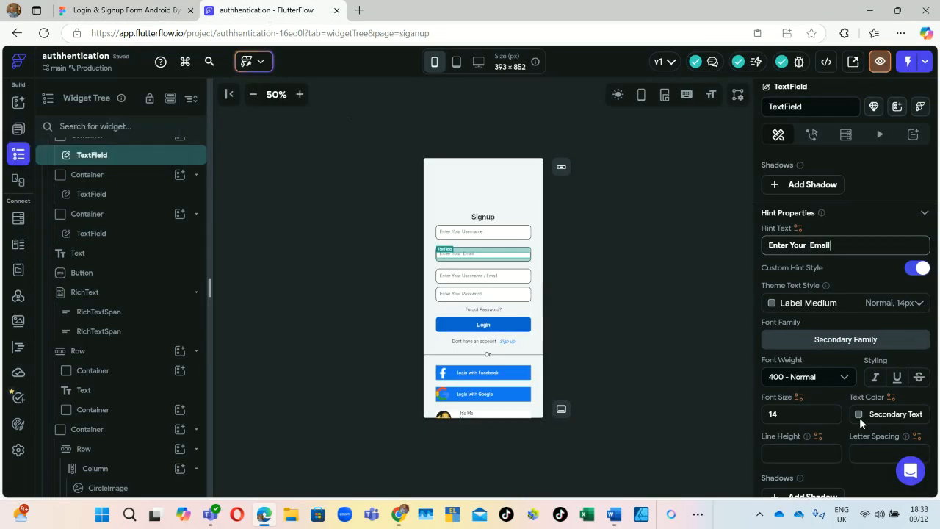
{"action": "left_click", "coordinate": [487, 280]}
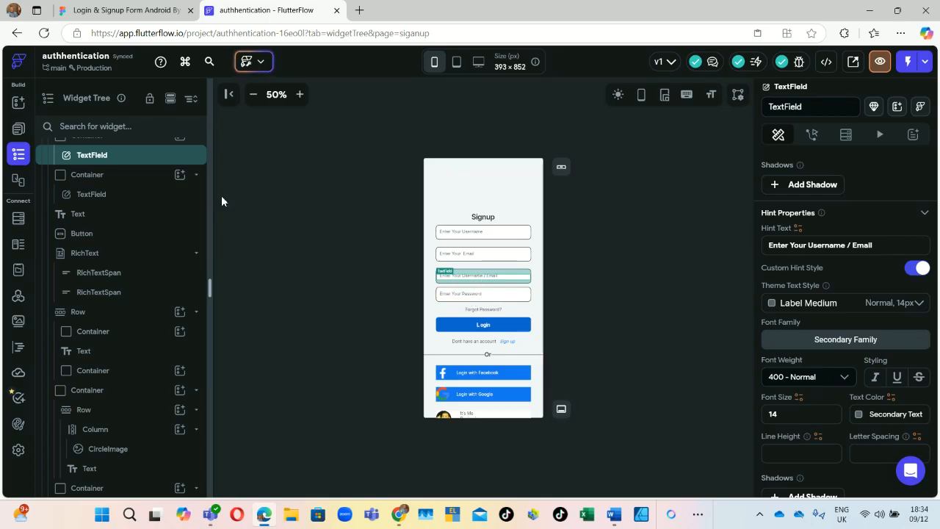
Step: Set the third field's hint text to 'Enter your password'
{"action": "left_click", "coordinate": [875, 248]}
{"action": "left_click_drag", "start_coordinate": [875, 248], "coordinate": [719, 258]}
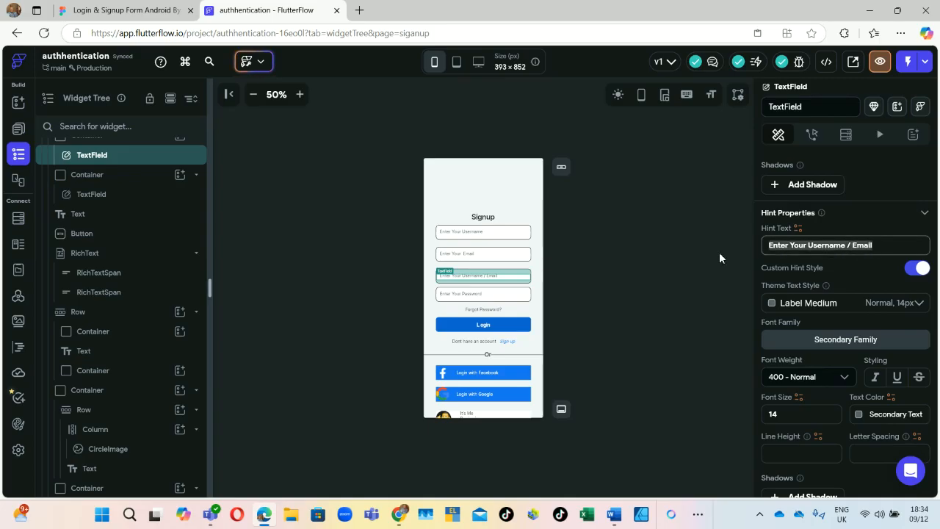
{"action": "key", "text": "ctrl+c"}
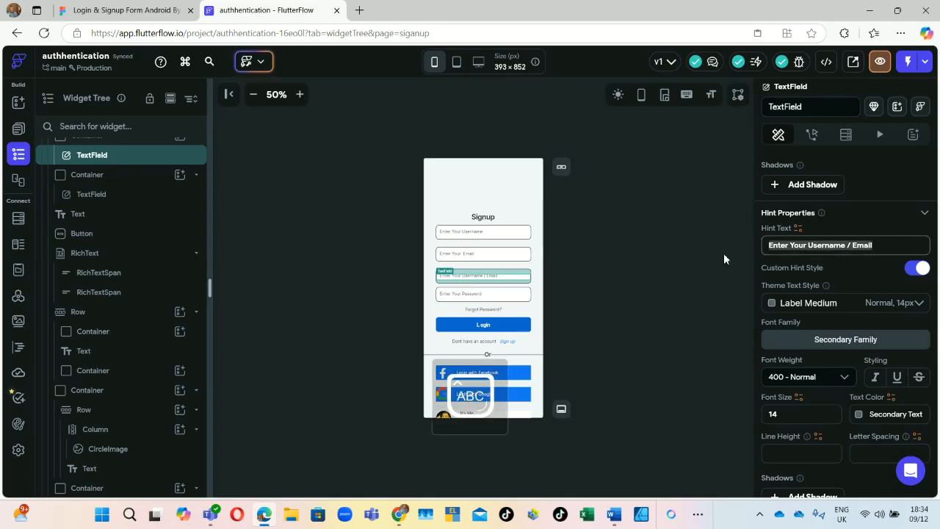
{"action": "left_click", "coordinate": [888, 246]}
{"action": "key", "text": "BackSpace"}
{"action": "key", "text": "BackSpace"}
{"action": "key", "text": "BackSpace"}
{"action": "key", "text": "BackSpace"}
{"action": "key", "text": "BackSpace"}
{"action": "key", "text": "BackSpace"}
{"action": "key", "text": "BackSpace"}
{"action": "key", "text": "BackSpace"}
{"action": "key", "text": "BackSpace"}
{"action": "key", "text": "BackSpace"}
{"action": "key", "text": "BackSpace"}
{"action": "key", "text": "BackSpace"}
{"action": "key", "text": "BackSpace"}
{"action": "key", "text": "BackSpace"}
{"action": "key", "text": "BackSpace"}
{"action": "key", "text": "BackSpace"}
{"action": "key", "text": "BackSpace"}
{"action": "key", "text": "BackSpace"}
{"action": "key", "text": "BackSpace"}
{"action": "key", "text": "BackSpace"}
{"action": "key", "text": "BackSpace"}
{"action": "key", "text": "BackSpace"}
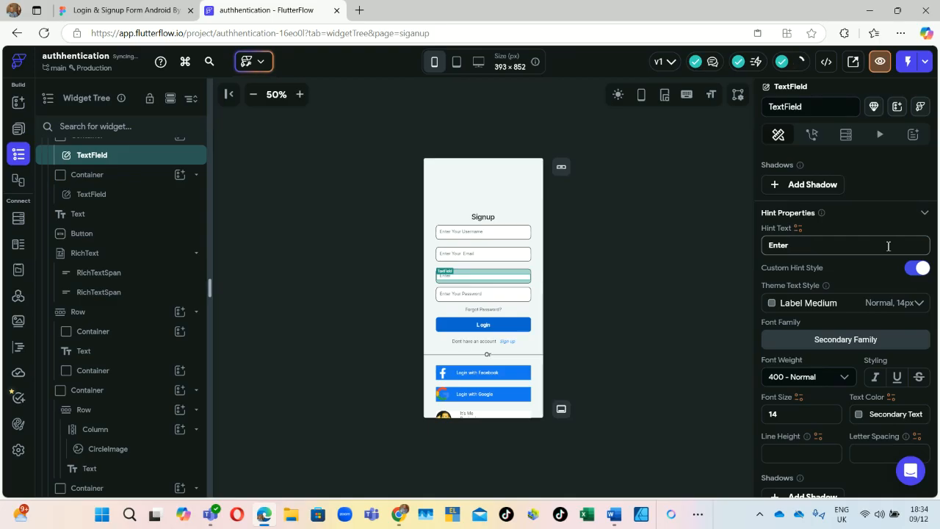
{"action": "key", "text": "Caps_Lock"}
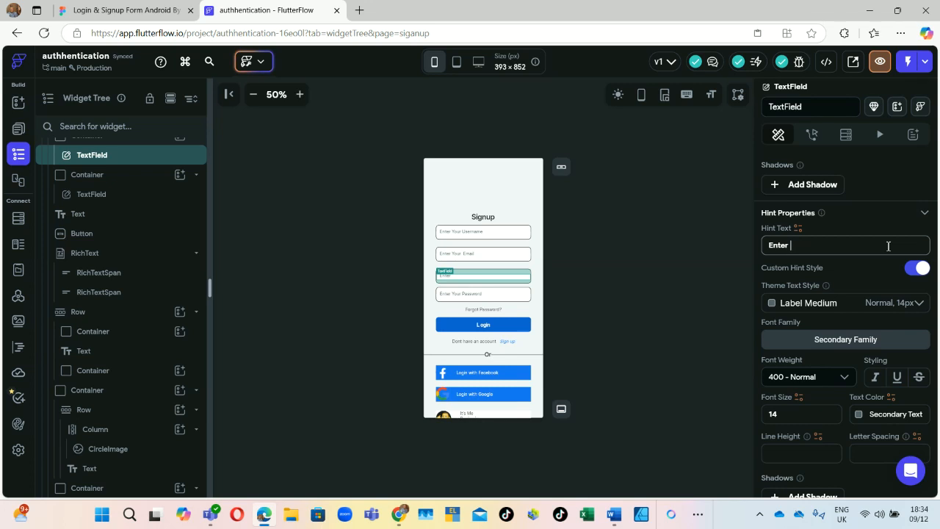
{"action": "type", "text": "your passworsd"}
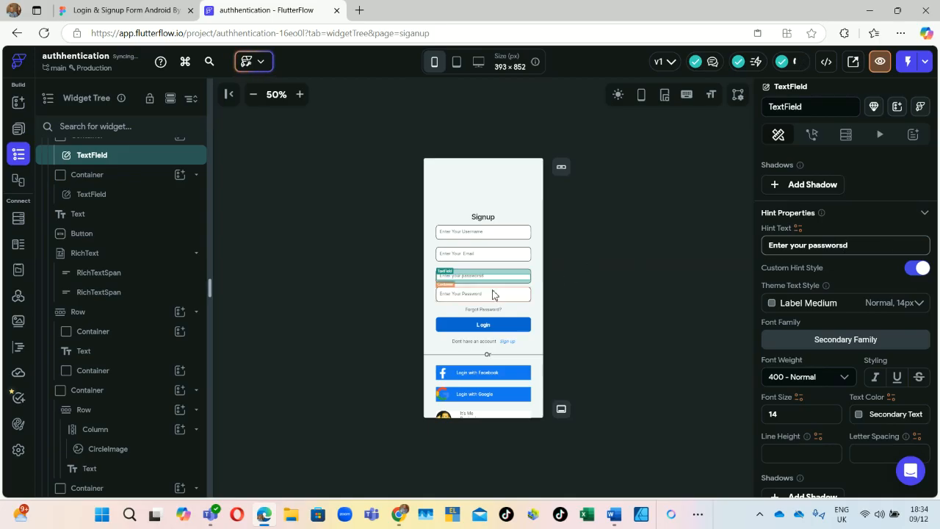
{"action": "key", "text": "Left"}
{"action": "key", "text": "Left"}
{"action": "key", "text": "Delete"}
Step: Change the fourth field's hint to start with 'confirm your' before Password
{"action": "left_click", "coordinate": [450, 296]}
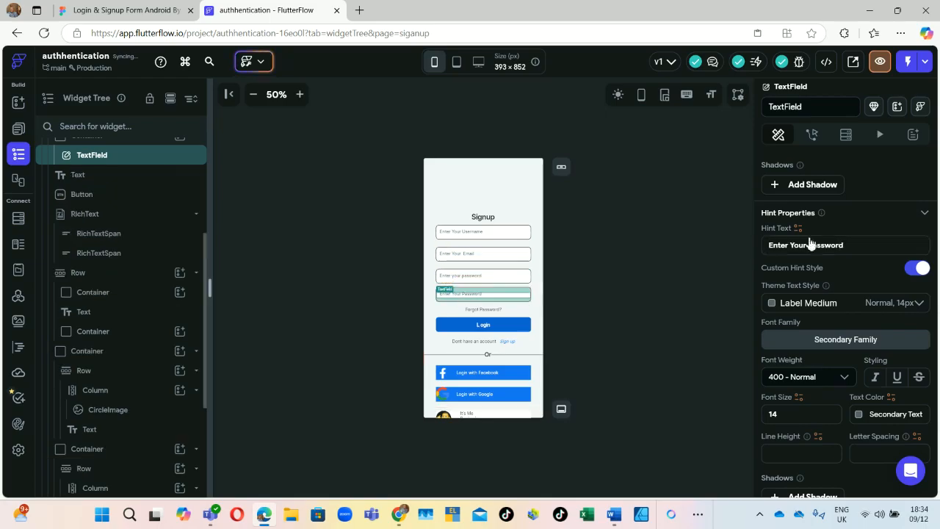
{"action": "left_click", "coordinate": [811, 242]}
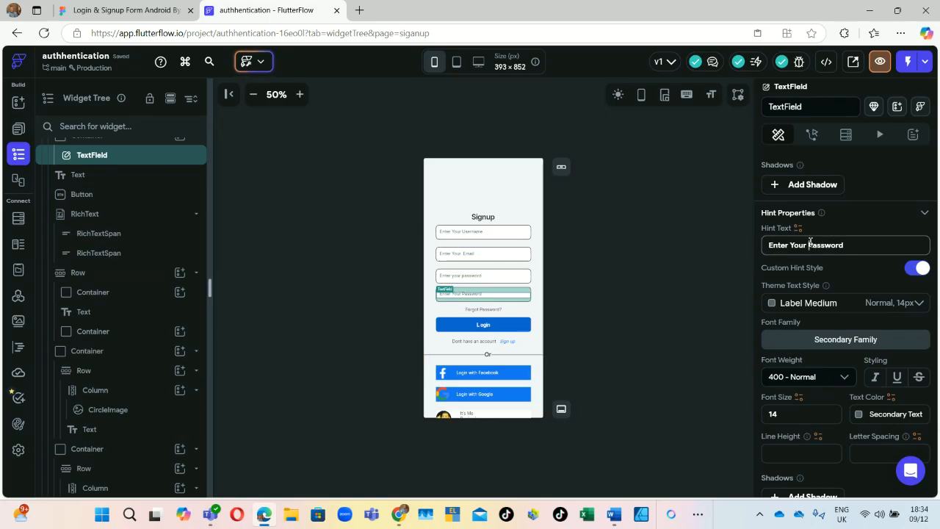
{"action": "key", "text": "BackSpace"}
{"action": "key", "text": "BackSpace"}
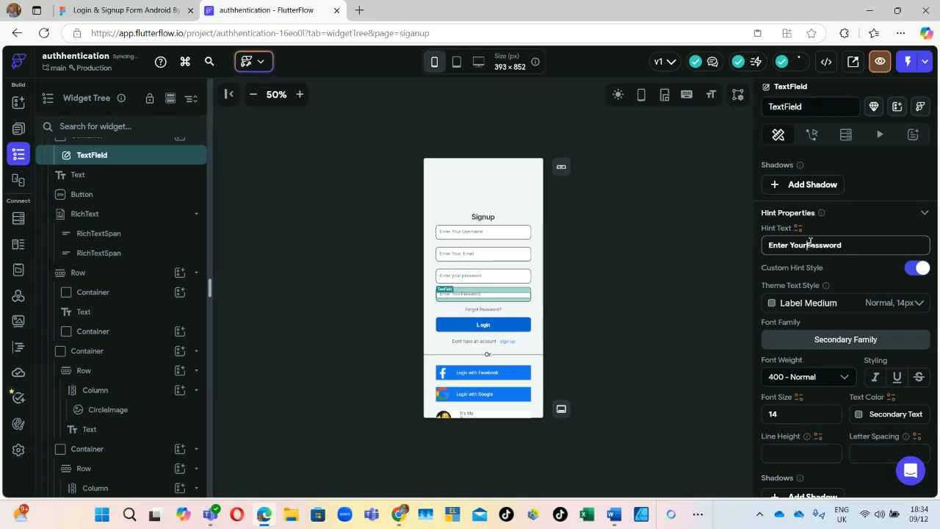
{"action": "key", "text": "BackSpace"}
{"action": "key", "text": "BackSpace"}
{"action": "key", "text": "BackSpace"}
{"action": "key", "text": "BackSpace"}
{"action": "key", "text": "BackSpace"}
{"action": "key", "text": "BackSpace"}
{"action": "key", "text": "BackSpace"}
{"action": "key", "text": "BackSpace"}
{"action": "key", "text": "BackSpace"}
{"action": "type", "text": "c"}
{"action": "type", "text": "o"}
{"action": "type", "text": "nfi"}
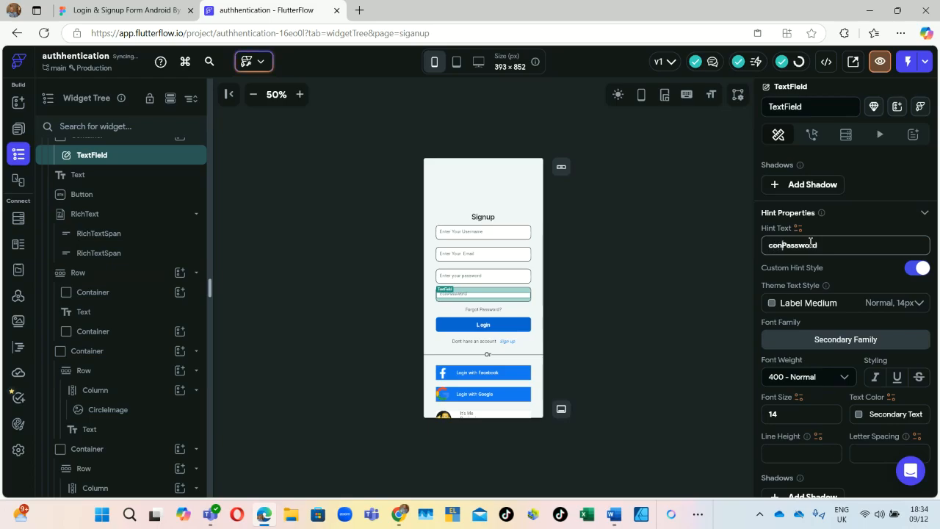
{"action": "type", "text": "rm"}
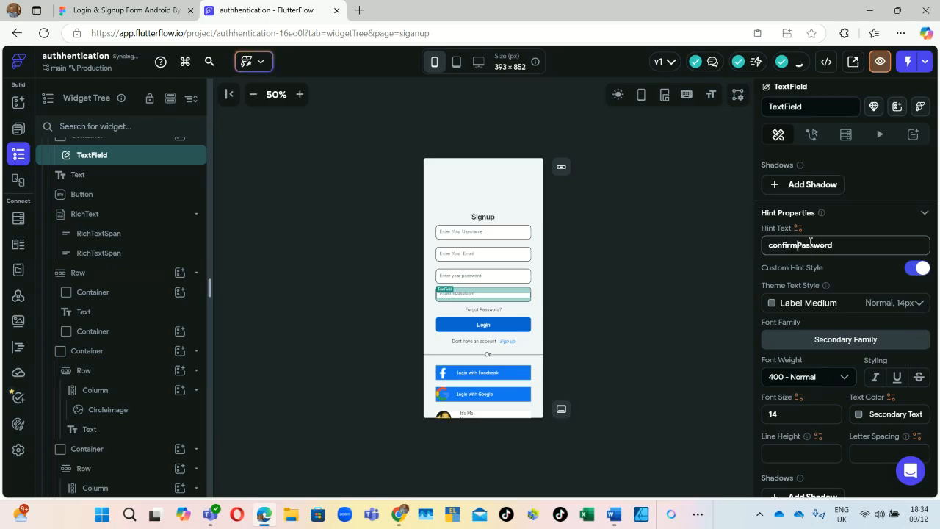
{"action": "type", "text": " your"}
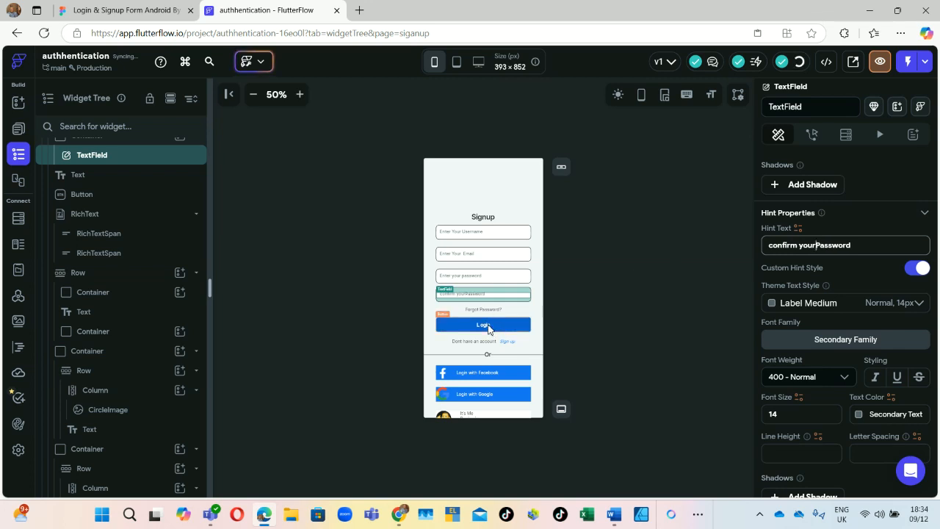
Step: Relabel the blue Login button to 'SIGN UP'
{"action": "left_click", "coordinate": [489, 328]}
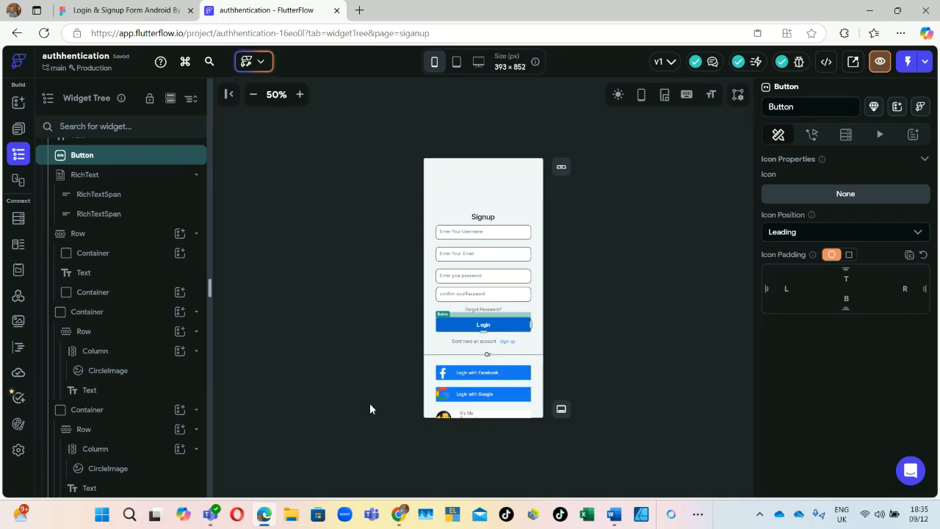
{"action": "scroll", "coordinate": [845, 218], "scroll_direction": "down", "scroll_amount": 10}
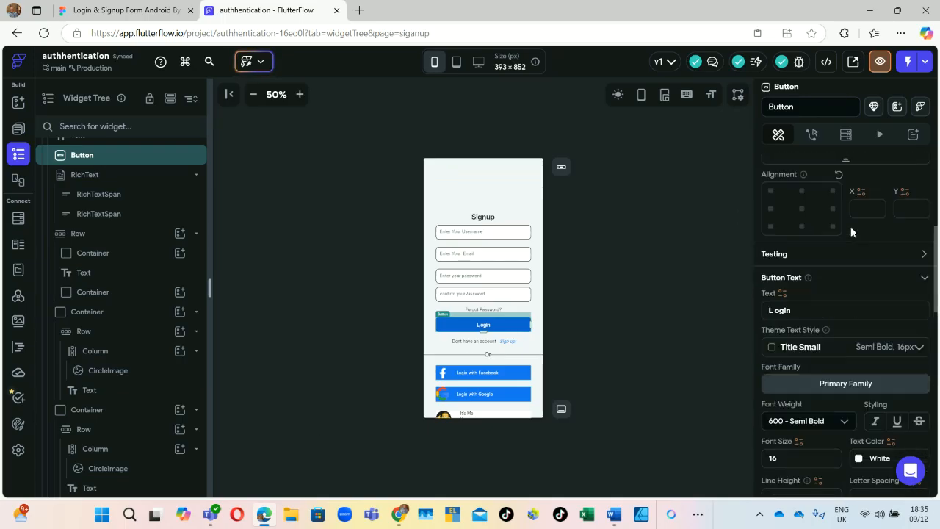
{"action": "scroll", "coordinate": [851, 227], "scroll_direction": "up", "scroll_amount": 1}
{"action": "double_click", "coordinate": [767, 361]}
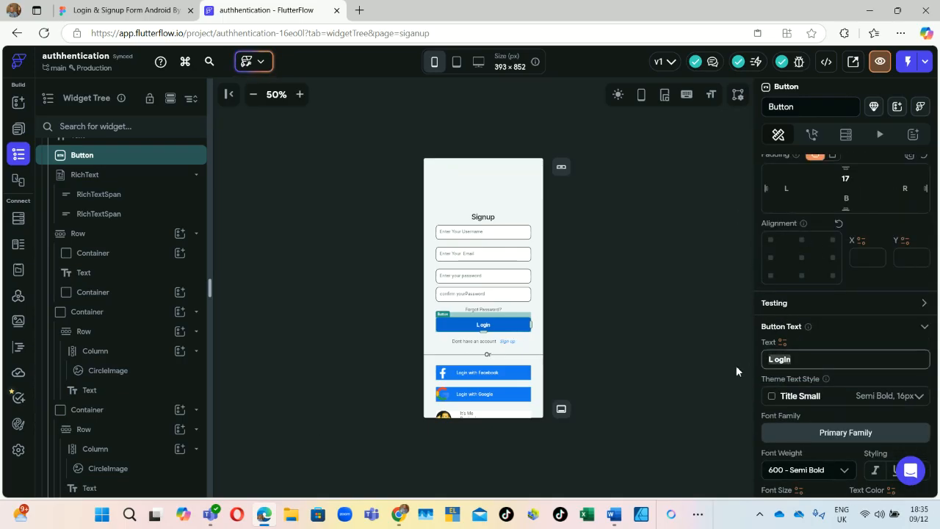
{"action": "key", "text": "Caps_Lock"}
{"action": "type", "text": "SIG"}
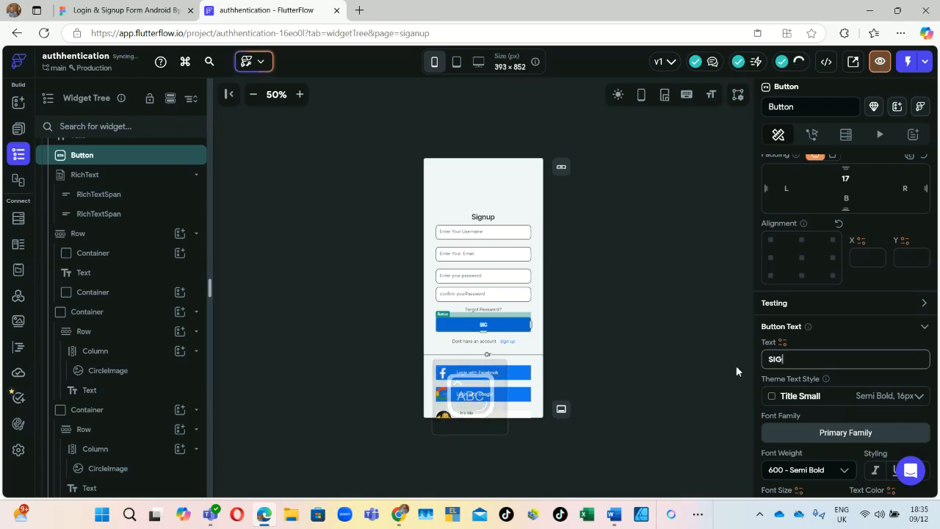
{"action": "type", "text": "N I"}
{"action": "key", "text": "BackSpace"}
{"action": "type", "text": "UP"}
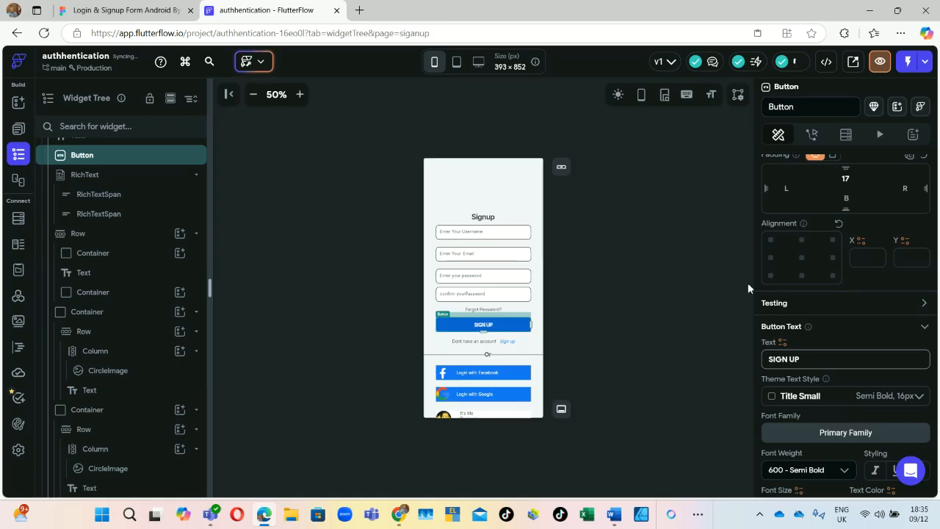
Step: Retype the button label as 'Sign up' in mixed case
{"action": "scroll", "coordinate": [858, 213], "scroll_direction": "up", "scroll_amount": 3}
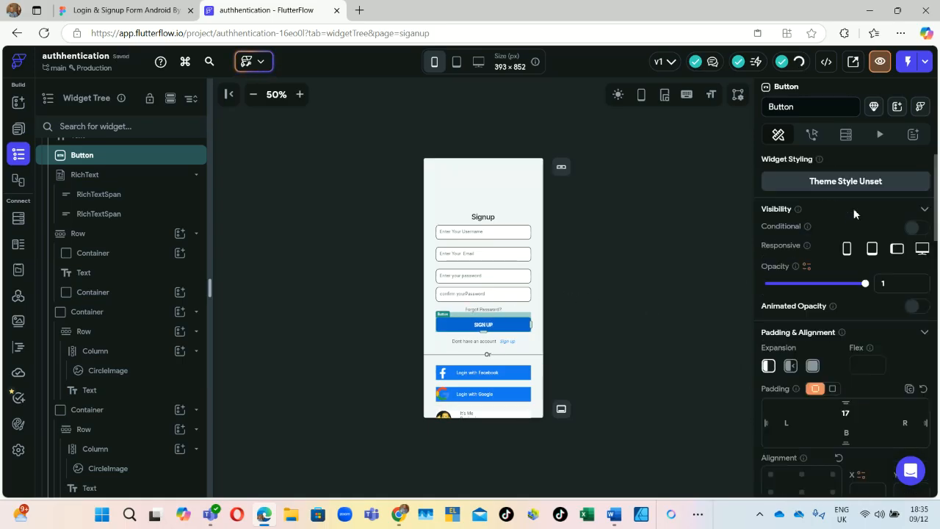
{"action": "scroll", "coordinate": [860, 235], "scroll_direction": "down", "scroll_amount": 2}
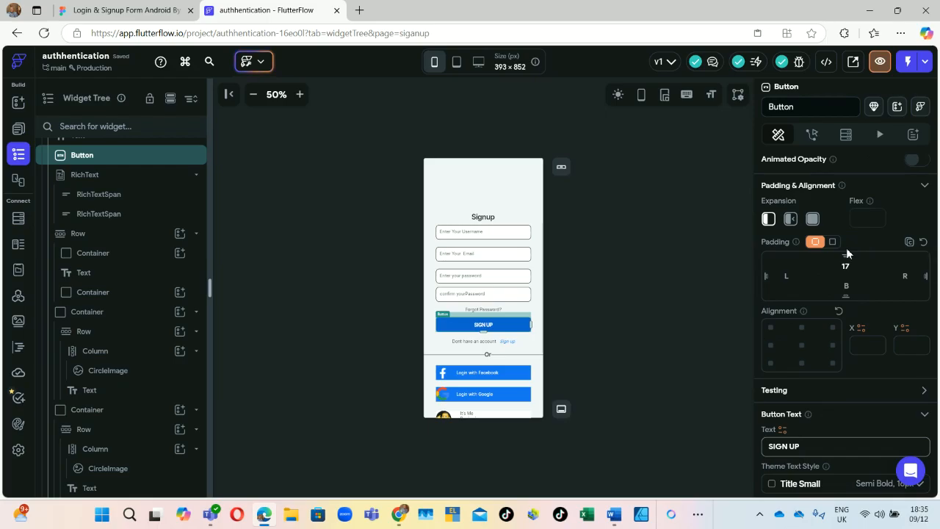
{"action": "scroll", "coordinate": [846, 249], "scroll_direction": "up", "scroll_amount": 1}
{"action": "scroll", "coordinate": [783, 449], "scroll_direction": "down", "scroll_amount": 3}
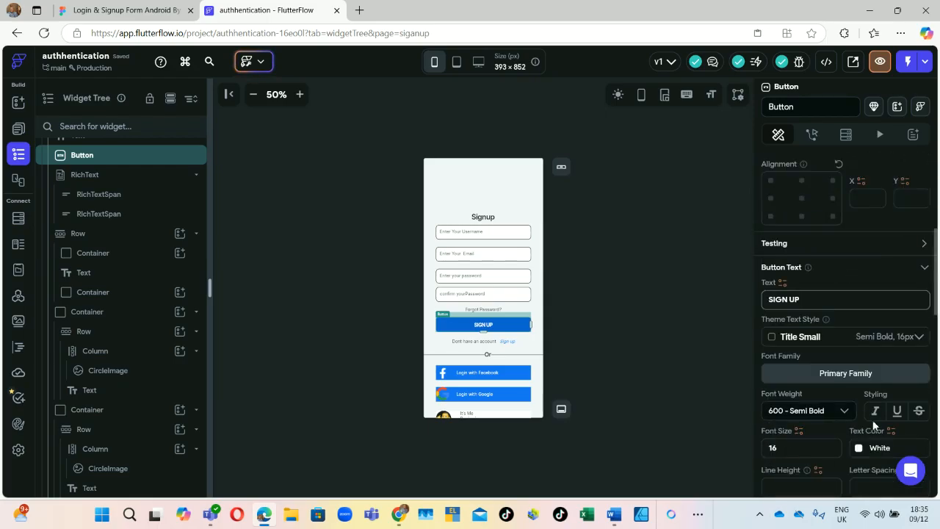
{"action": "key", "text": "BackSpace"}
{"action": "key", "text": "BackSpace"}
{"action": "key", "text": "BackSpace"}
{"action": "key", "text": "BackSpace"}
{"action": "key", "text": "BackSpace"}
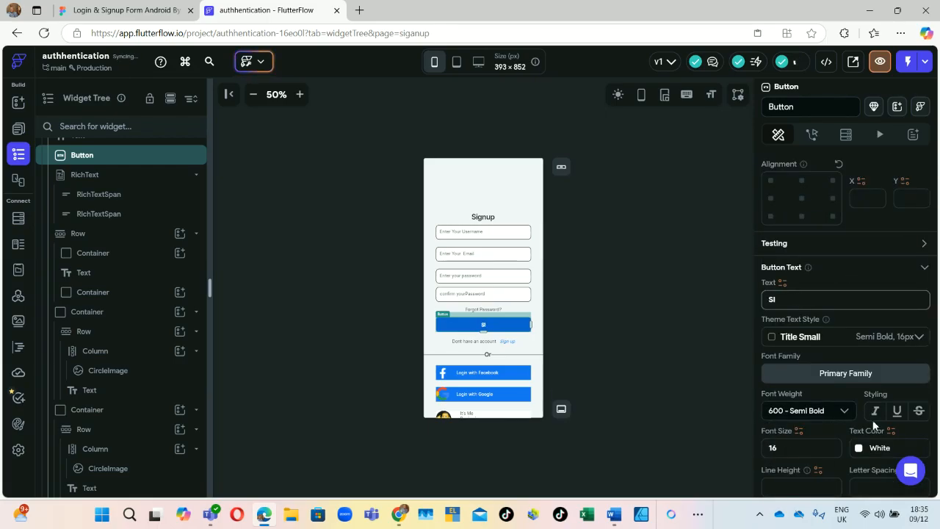
{"action": "key", "text": "BackSpace"}
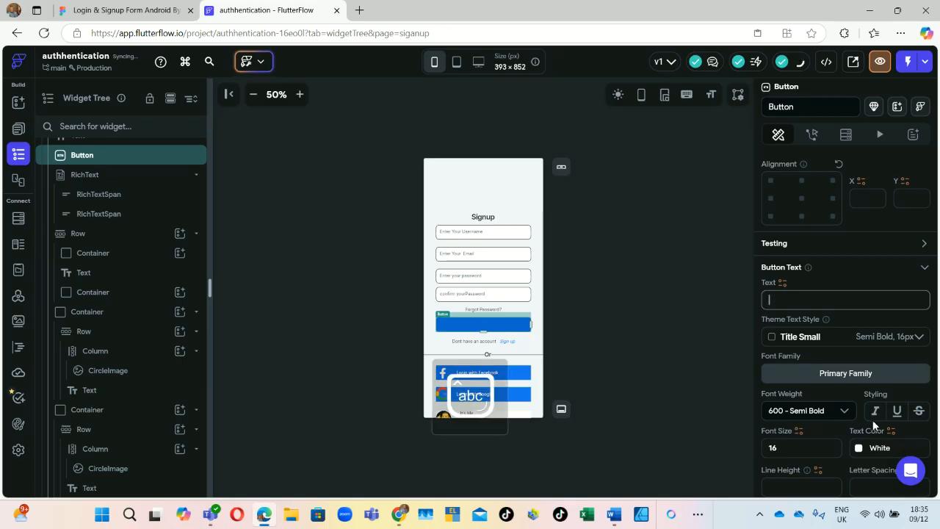
{"action": "type", "text": "I"}
{"action": "key", "text": "BackSpace"}
{"action": "type", "text": "SI"}
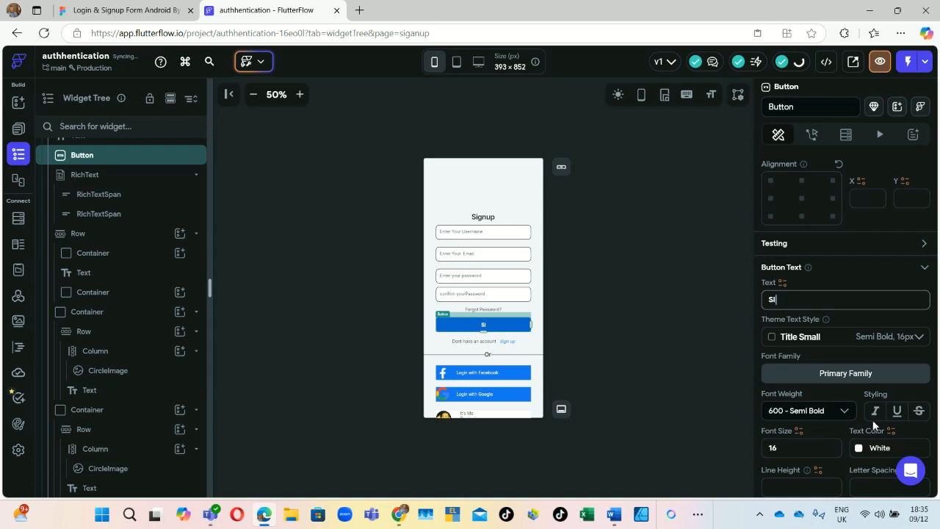
{"action": "type", "text": "gn up"}
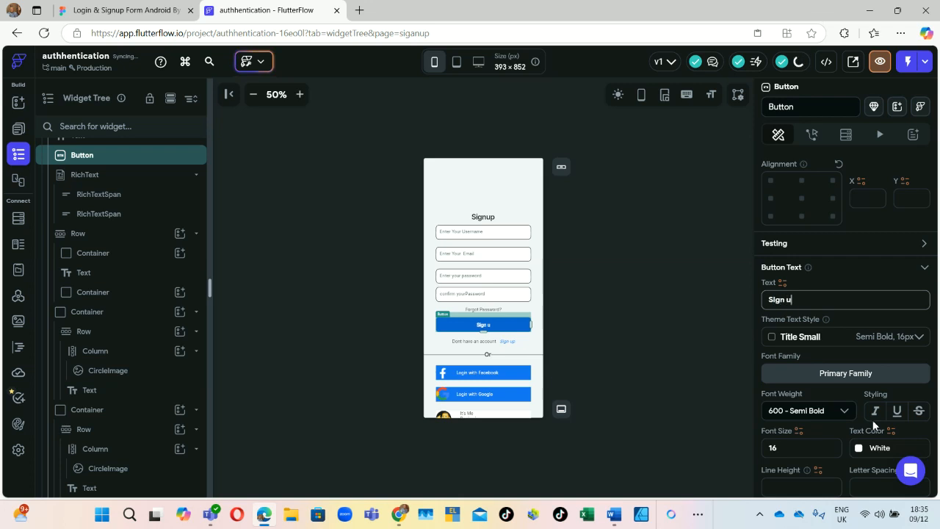
{"action": "left_click", "coordinate": [487, 312]}
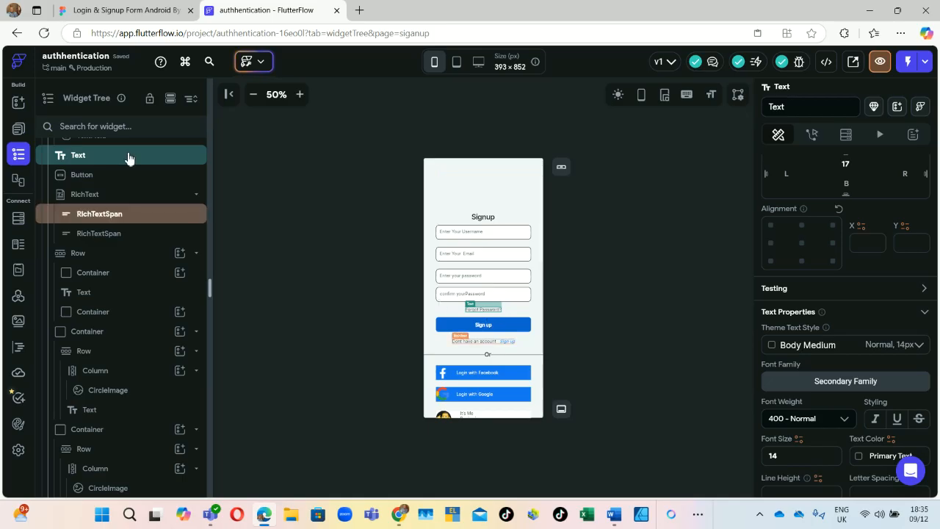
Step: After checking the Figma design, delete the 'Forgot Password?' text widget
{"action": "scroll", "coordinate": [128, 156], "scroll_direction": "up", "scroll_amount": 3}
{"action": "left_click", "coordinate": [138, 12]}
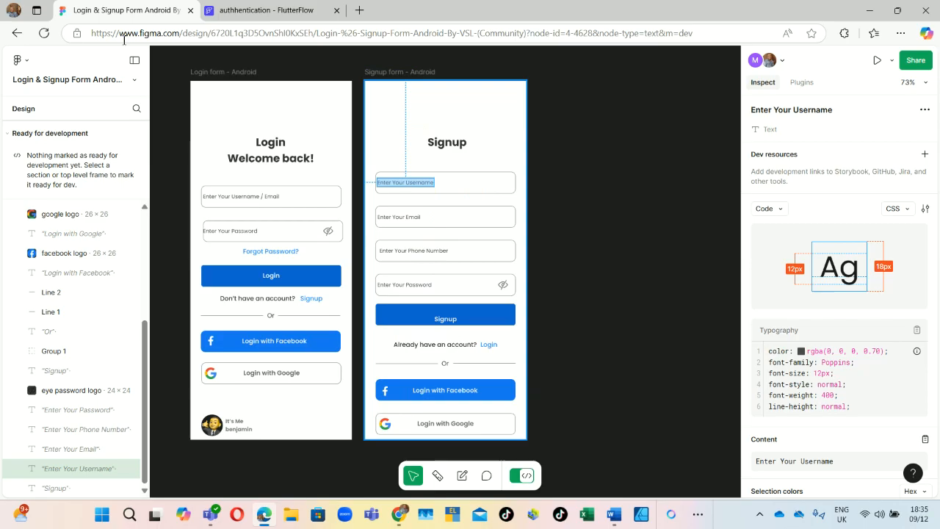
{"action": "left_click", "coordinate": [264, 10]}
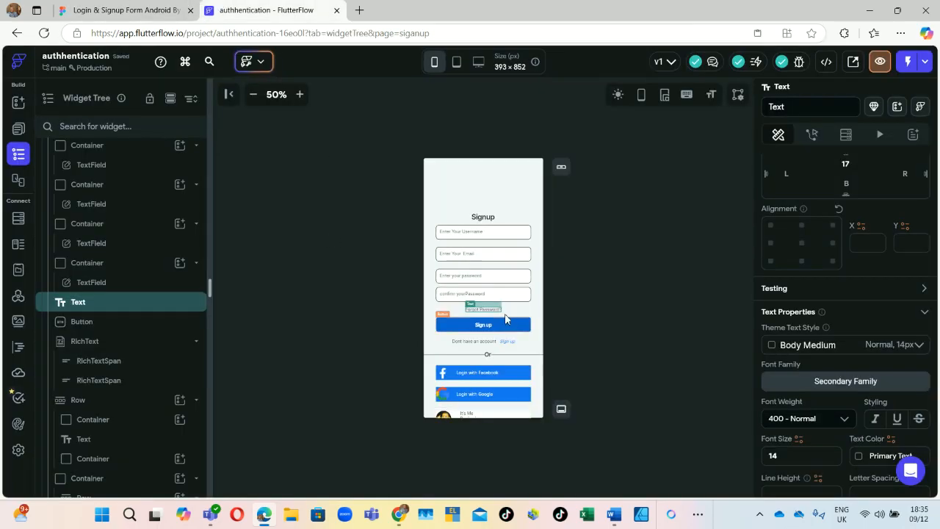
{"action": "right_click", "coordinate": [87, 304]}
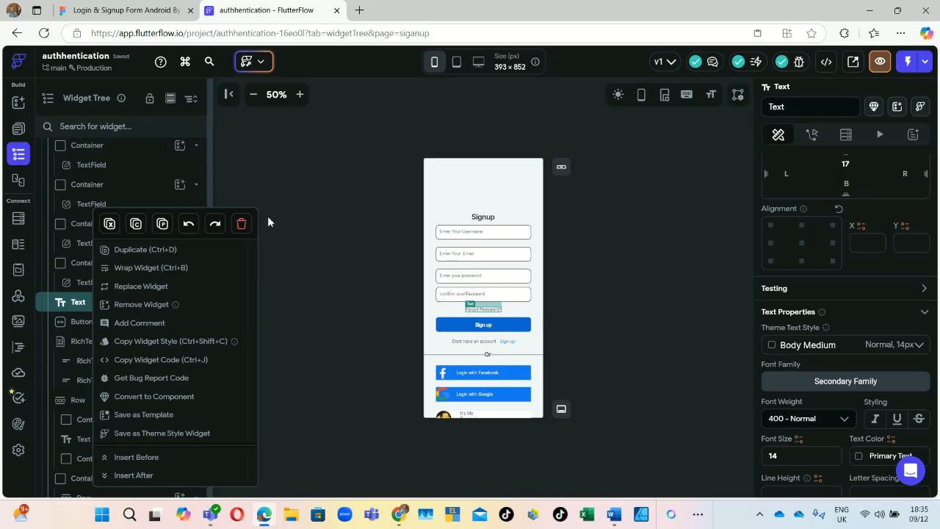
{"action": "left_click", "coordinate": [241, 223]}
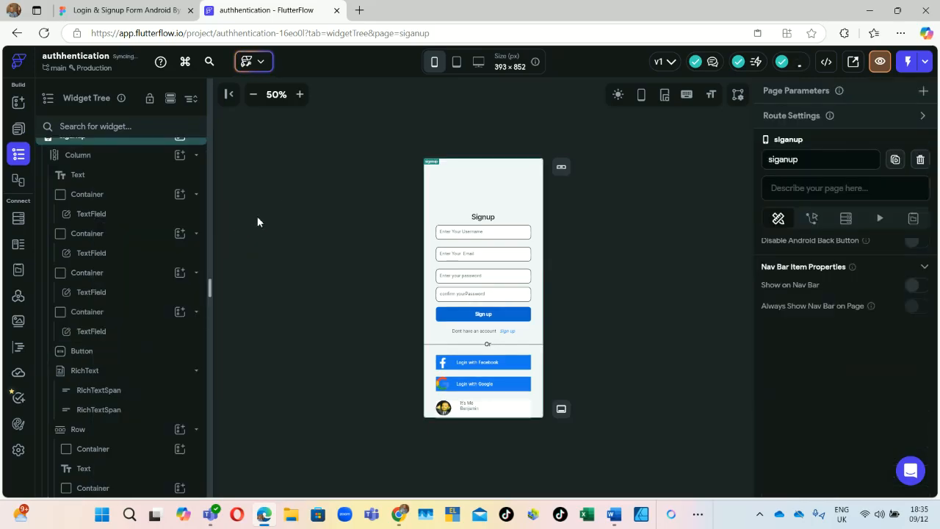
Step: Replace 'Dont' in the first text span with 'Already have an'
{"action": "left_click", "coordinate": [471, 337]}
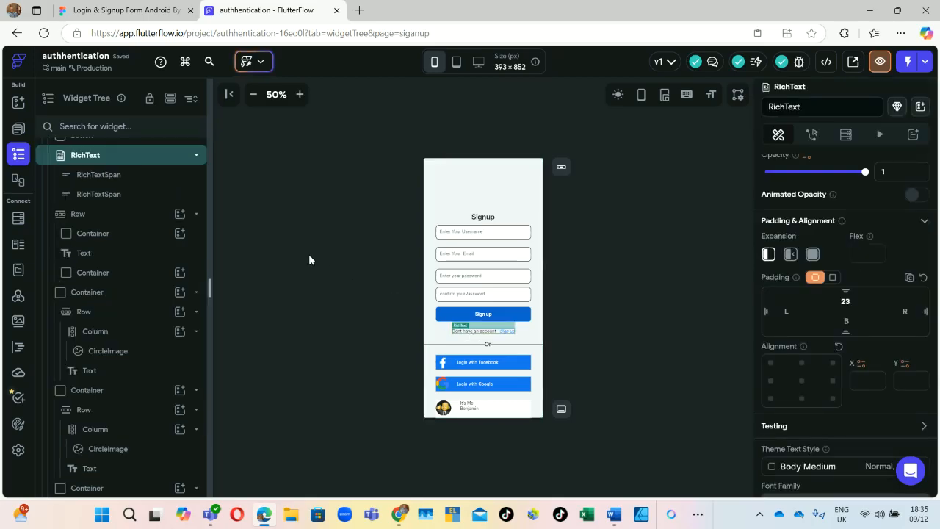
{"action": "scroll", "coordinate": [839, 268], "scroll_direction": "up", "scroll_amount": 1}
{"action": "scroll", "coordinate": [841, 277], "scroll_direction": "down", "scroll_amount": 2}
{"action": "scroll", "coordinate": [833, 274], "scroll_direction": "down", "scroll_amount": 2}
{"action": "scroll", "coordinate": [830, 275], "scroll_direction": "up", "scroll_amount": 5}
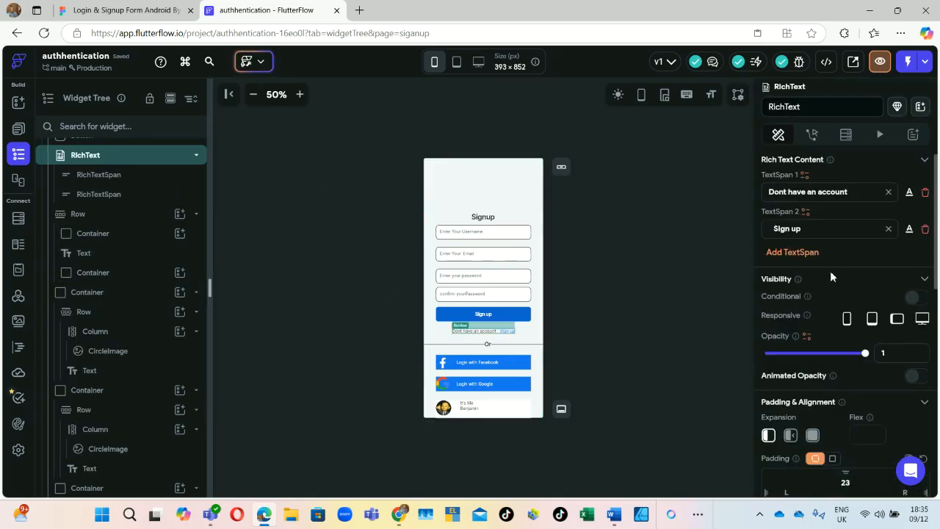
{"action": "scroll", "coordinate": [855, 215], "scroll_direction": "down", "scroll_amount": 1}
{"action": "scroll", "coordinate": [828, 214], "scroll_direction": "up", "scroll_amount": 1}
{"action": "left_click", "coordinate": [850, 192]}
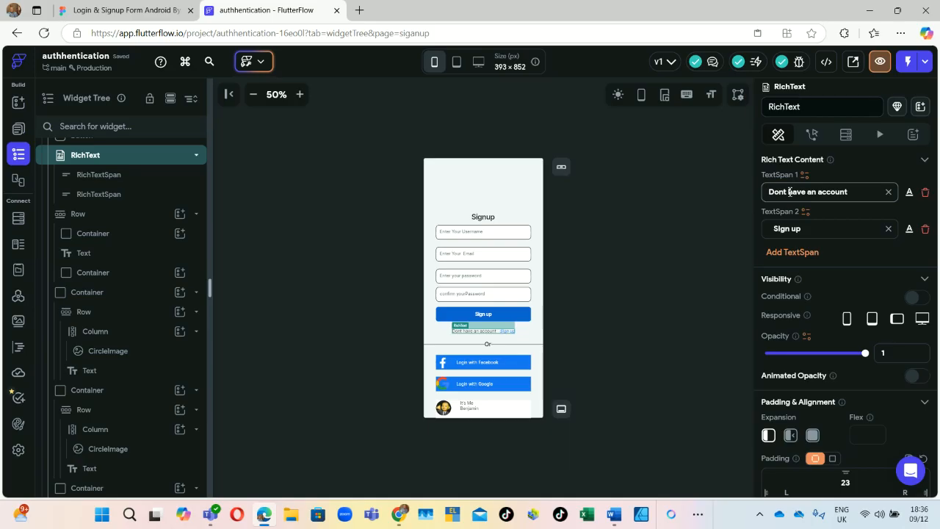
{"action": "left_click", "coordinate": [789, 191]}
{"action": "key", "text": "ctrl+BackSpace"}
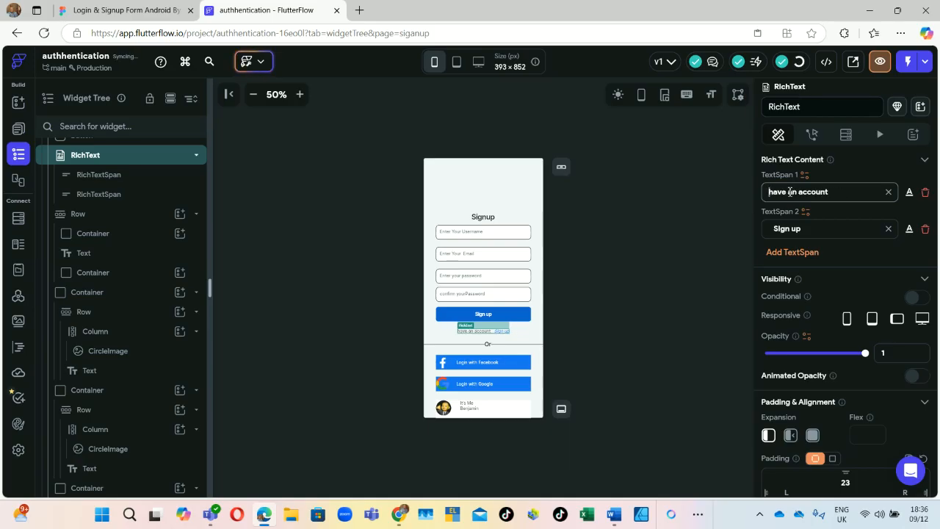
{"action": "key", "text": "Caps_Lock"}
{"action": "type", "text": "A"}
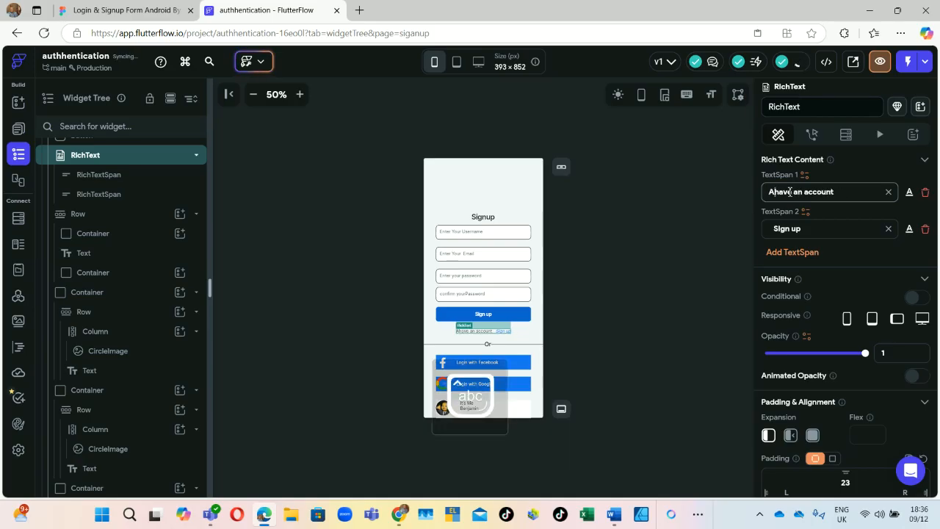
{"action": "type", "text": "lready h"}
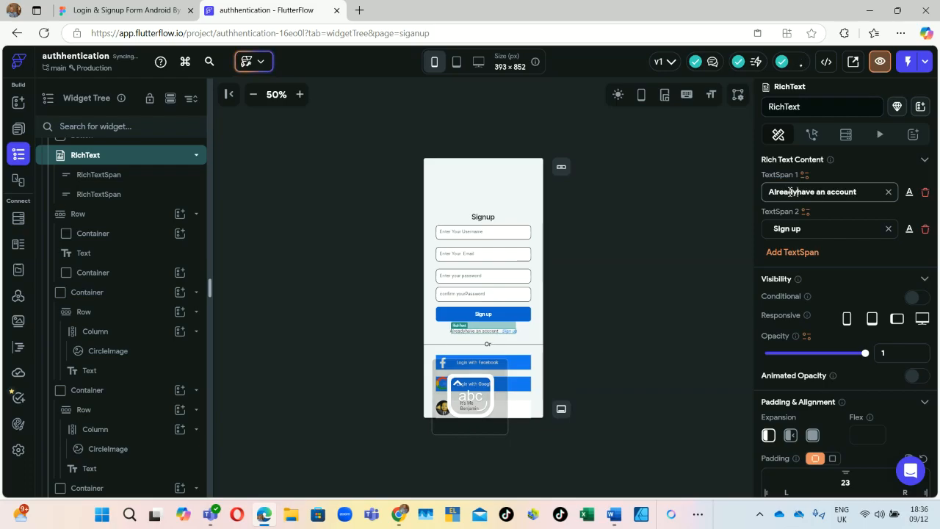
{"action": "type", "text": "ave an"}
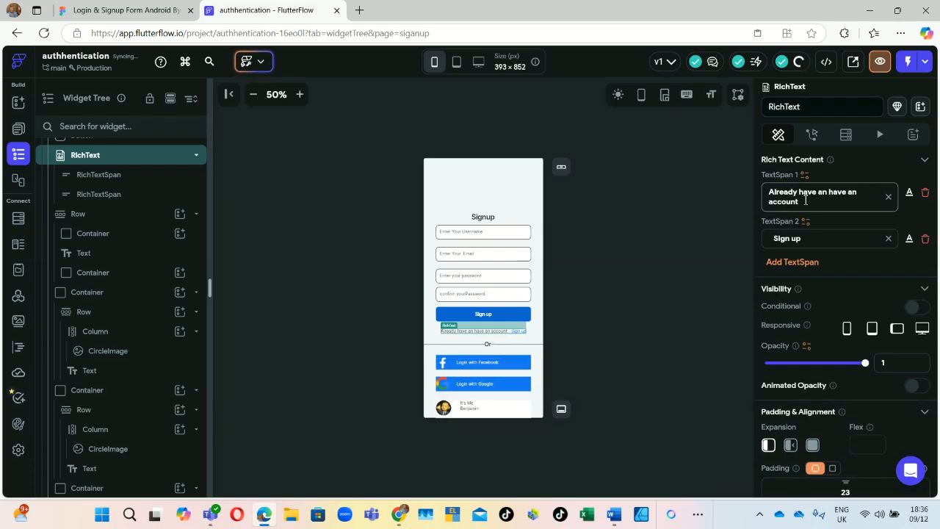
Step: Change the second text span from 'Sign up' to 'Login'
{"action": "left_click_drag", "start_coordinate": [801, 238], "coordinate": [742, 238]}
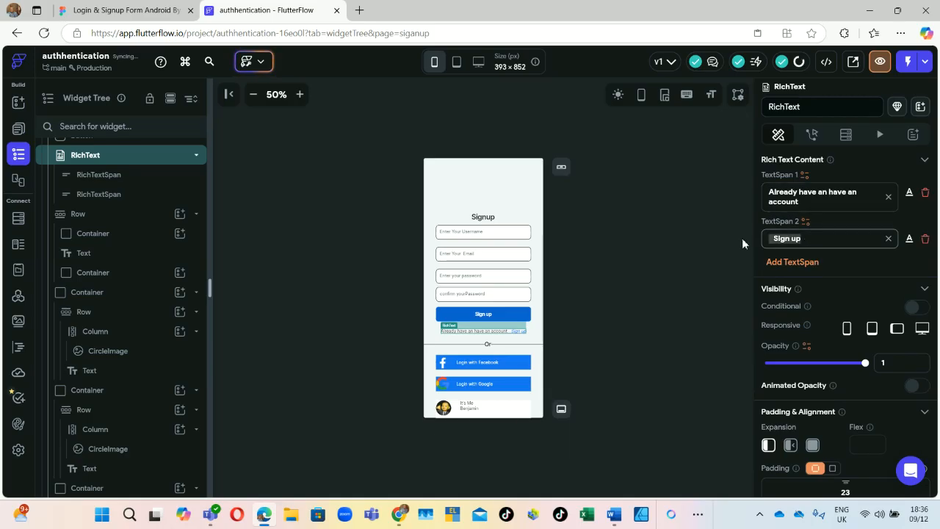
{"action": "type", "text": "Login"}
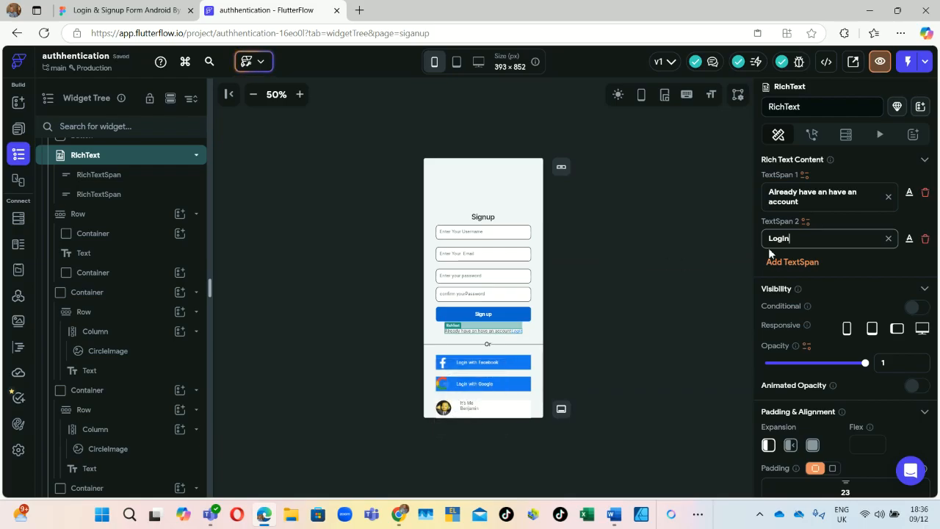
{"action": "left_click", "coordinate": [830, 206]}
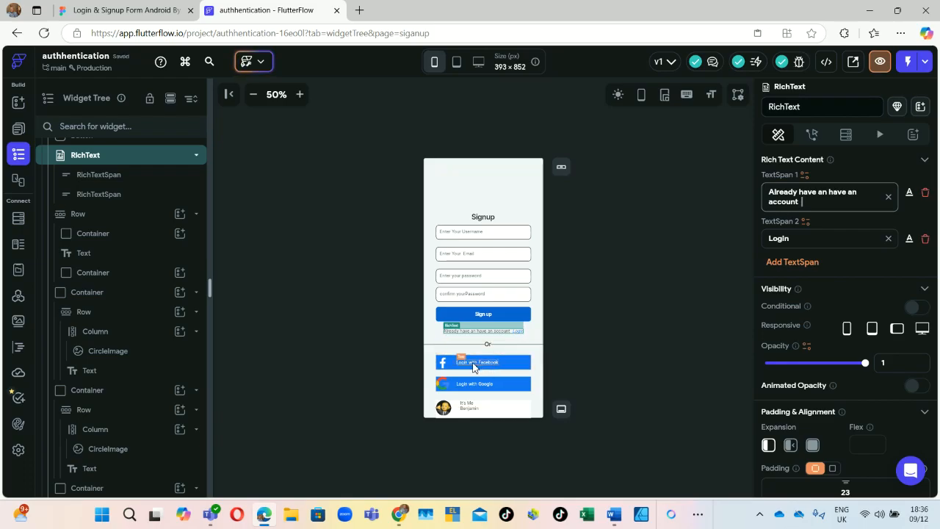
Step: Change the Facebook button label to 'Sign up with Facebook'
{"action": "left_click", "coordinate": [473, 363]}
{"action": "left_click", "coordinate": [791, 227]}
{"action": "key", "text": "BackSpace"}
{"action": "key", "text": "BackSpace"}
{"action": "key", "text": "BackSpace"}
{"action": "key", "text": "BackSpace"}
{"action": "key", "text": "BackSpace"}
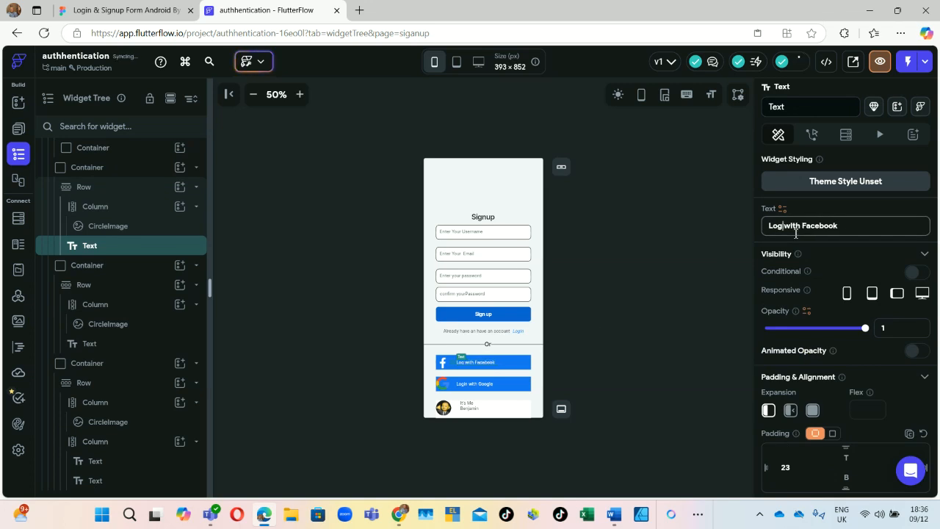
{"action": "key", "text": "Caps_Lock"}
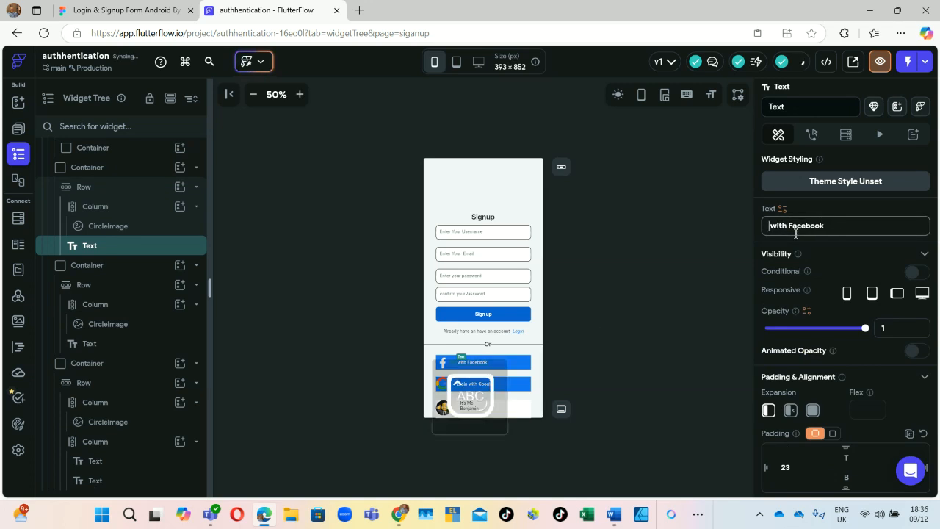
{"action": "key", "text": "Caps_Lock"}
{"action": "type", "text": "Si"}
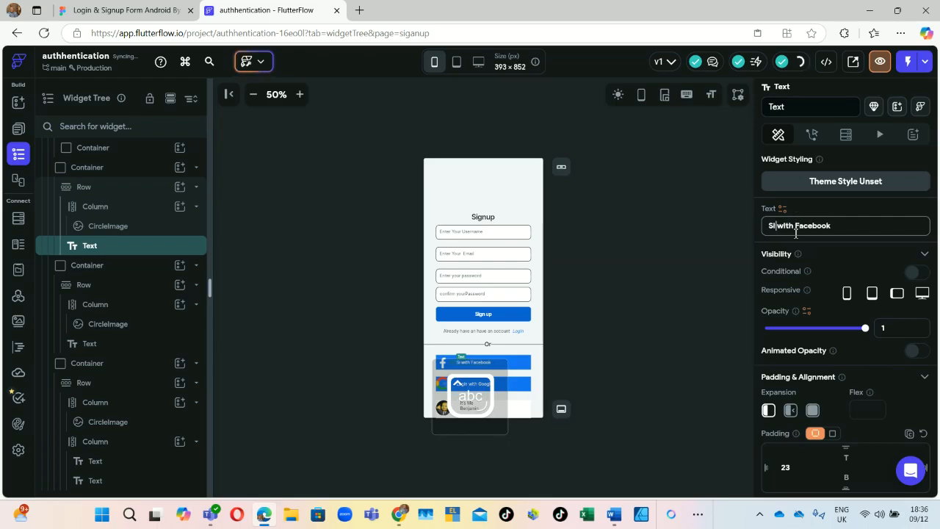
{"action": "type", "text": "gn up"}
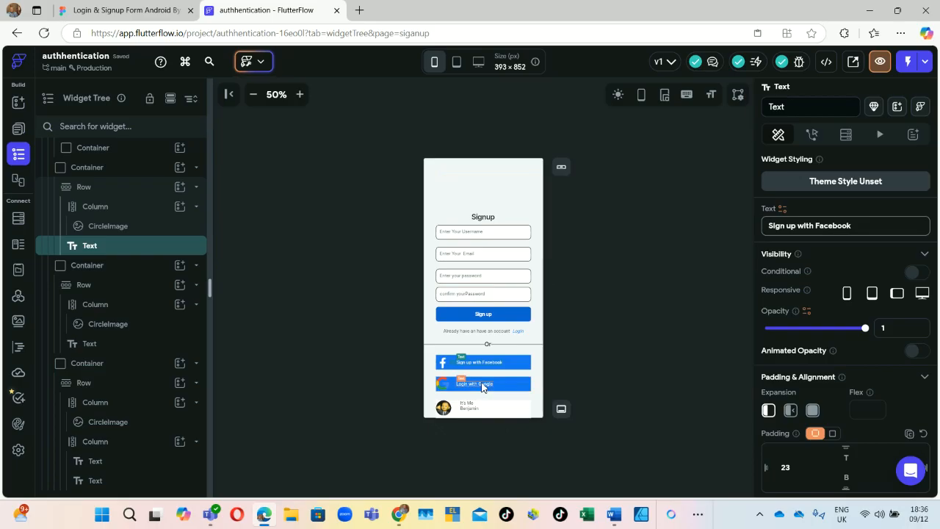
Step: Change the Google button label to 'Sign up with Google'
{"action": "left_click", "coordinate": [482, 384]}
{"action": "double_click", "coordinate": [786, 225]}
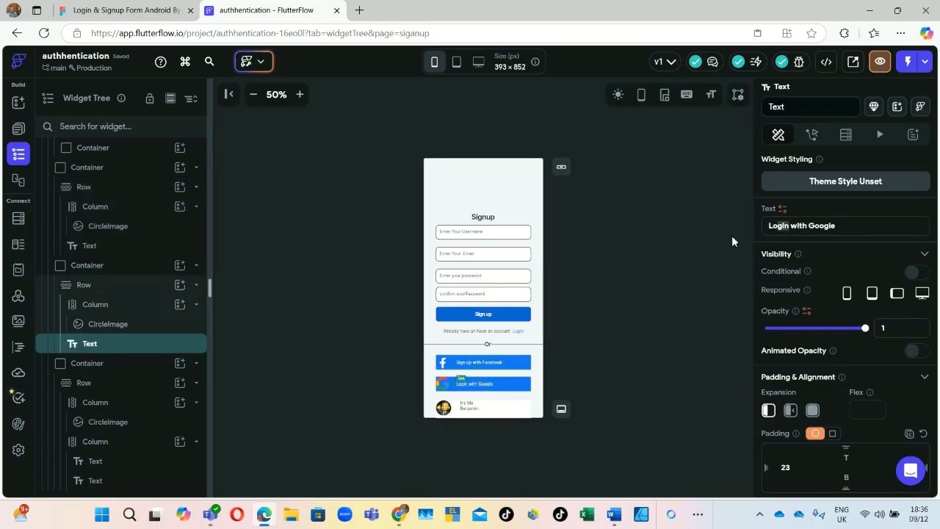
{"action": "key", "text": "BackSpace"}
{"action": "type", "text": "s"}
{"action": "key", "text": "BackSpace"}
{"action": "type", "text": "Sig"}
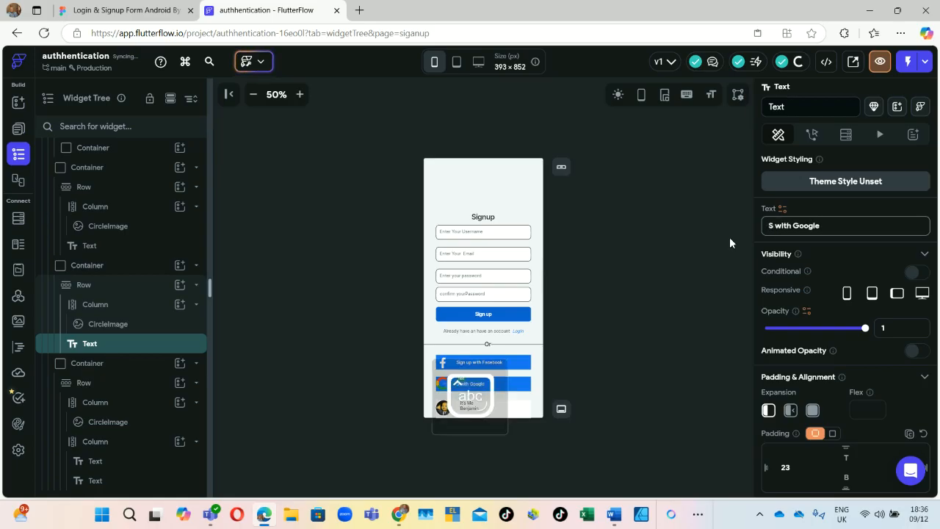
{"action": "type", "text": "n up"}
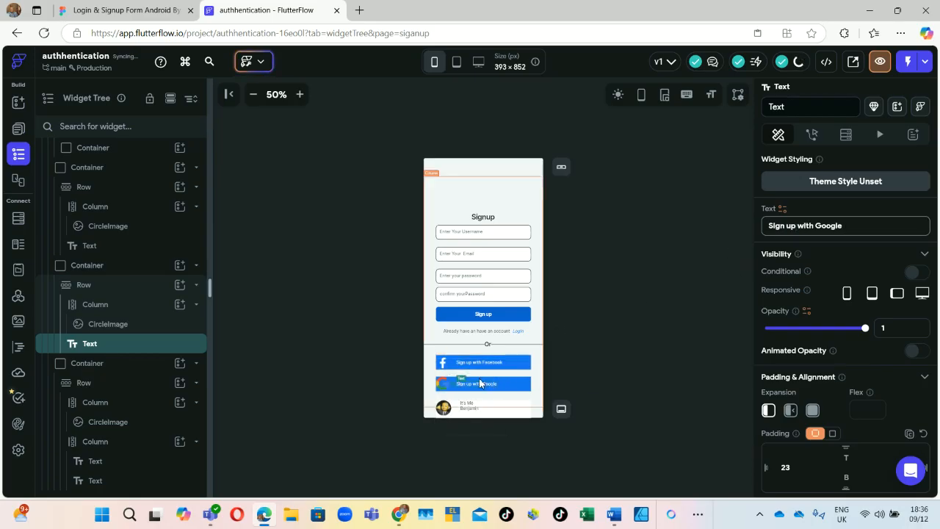
Step: Check the Figma signup design, then select the avatar-and-name row container at the page bottom
{"action": "left_click", "coordinate": [125, 6]}
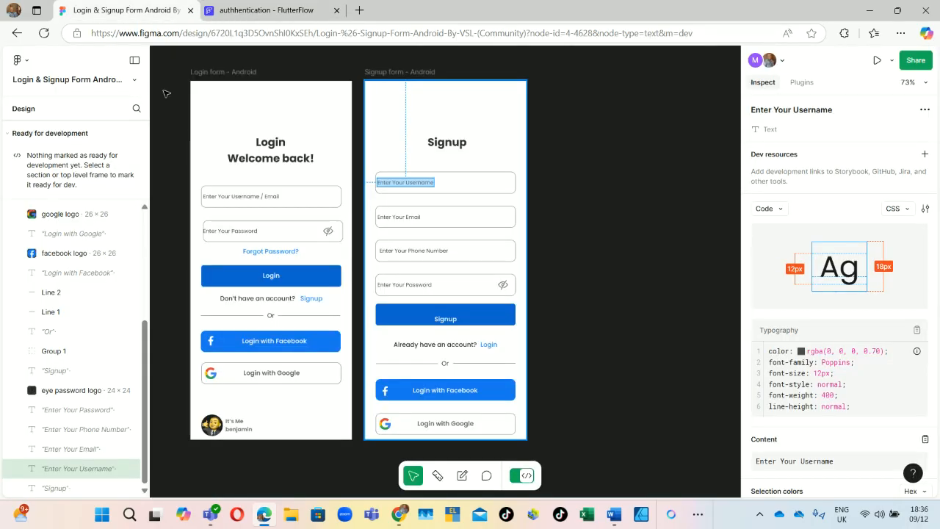
{"action": "left_click", "coordinate": [250, 10]}
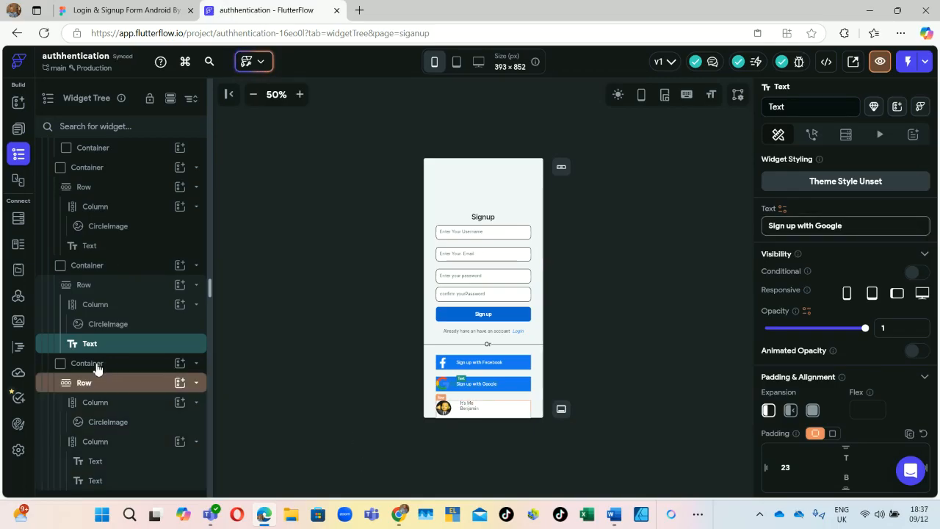
{"action": "left_click", "coordinate": [475, 406]}
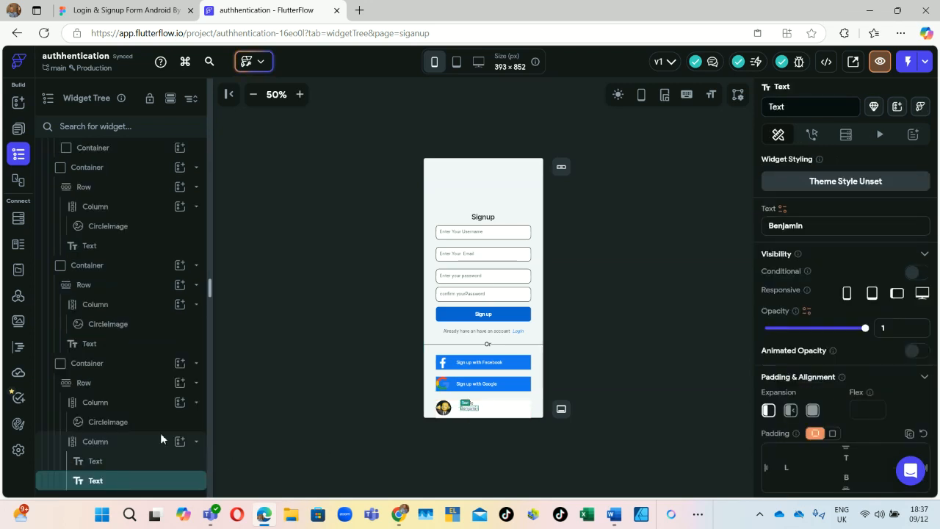
{"action": "left_click", "coordinate": [85, 364]}
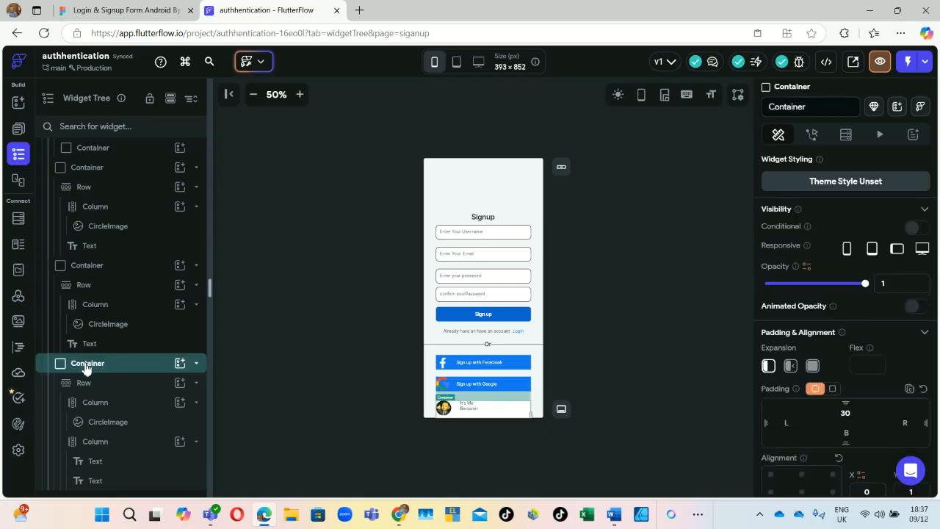
Step: Delete the avatar-and-name row container and preview the signup page
{"action": "right_click", "coordinate": [85, 367]}
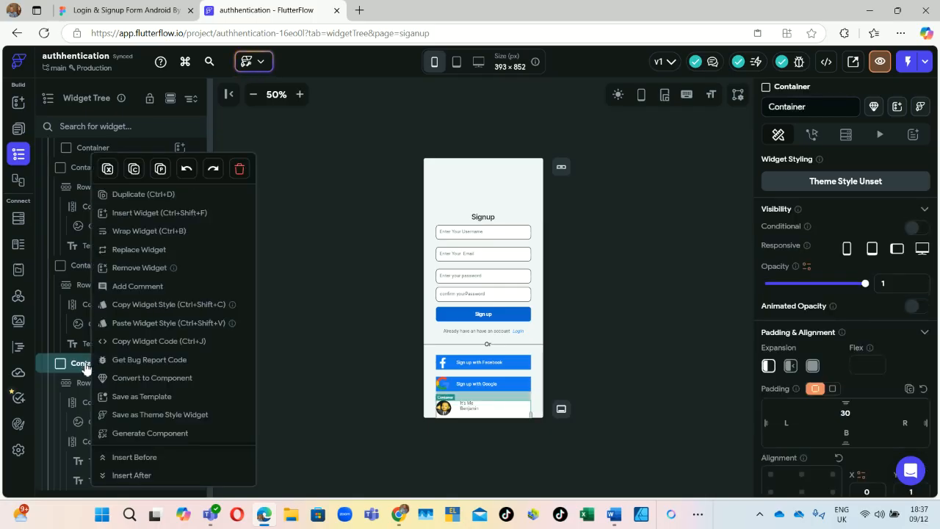
{"action": "left_click", "coordinate": [239, 169]}
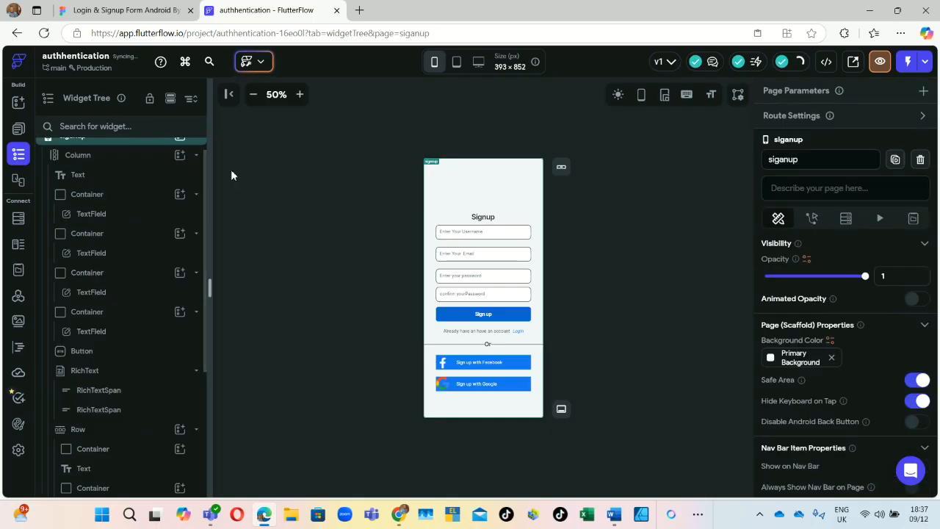
{"action": "left_click", "coordinate": [878, 60]}
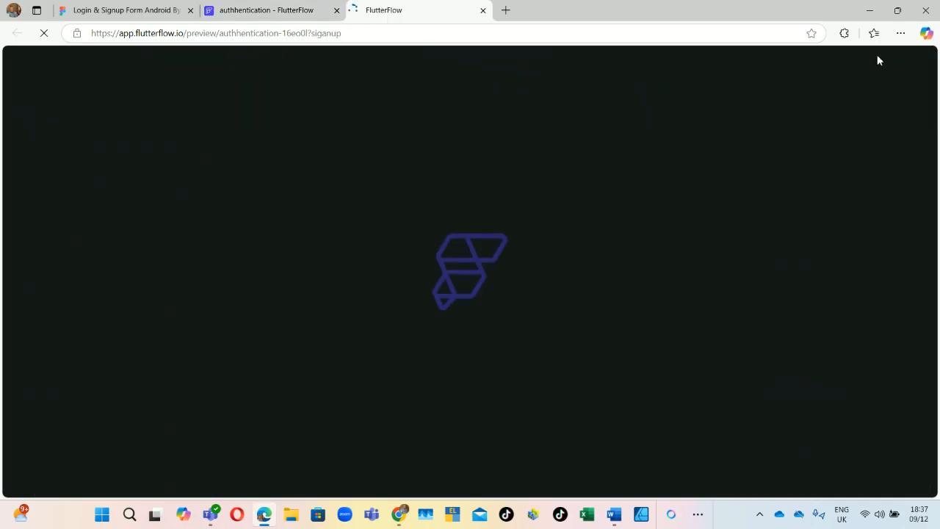